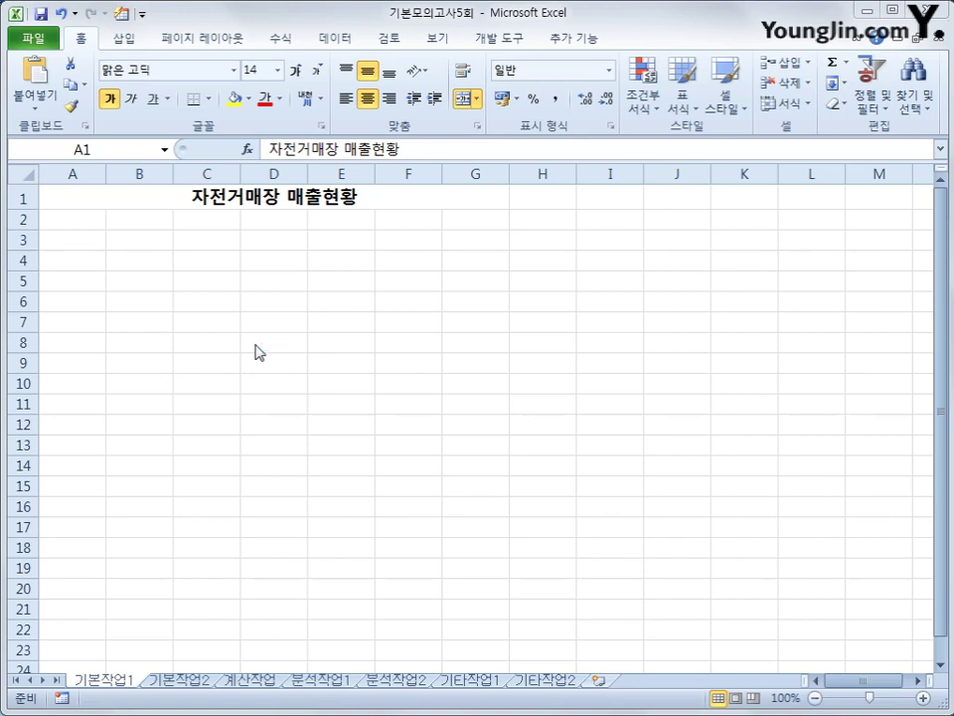
- Start a Microsoft Query import at cell A3 using MS Access Database as the data source
left_click(72, 241)
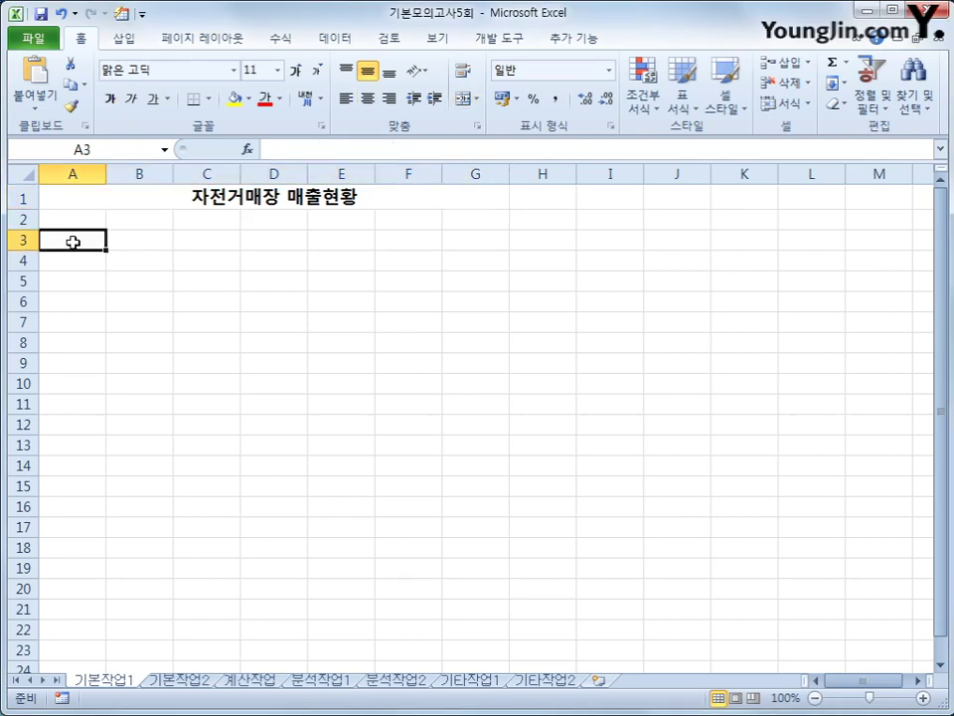
left_click(323, 43)
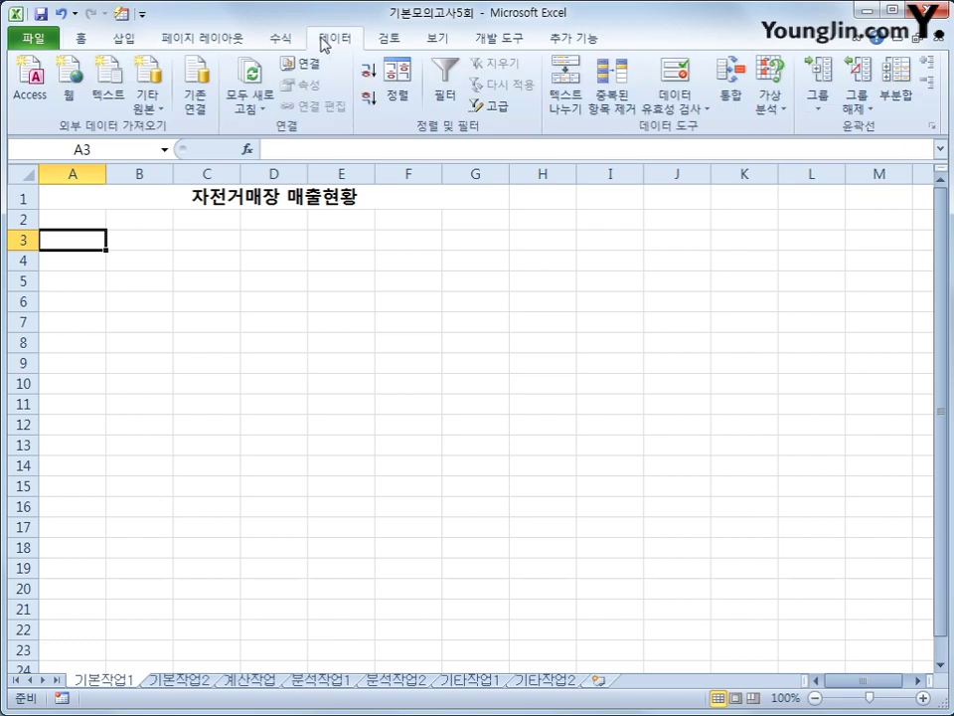
left_click(153, 110)
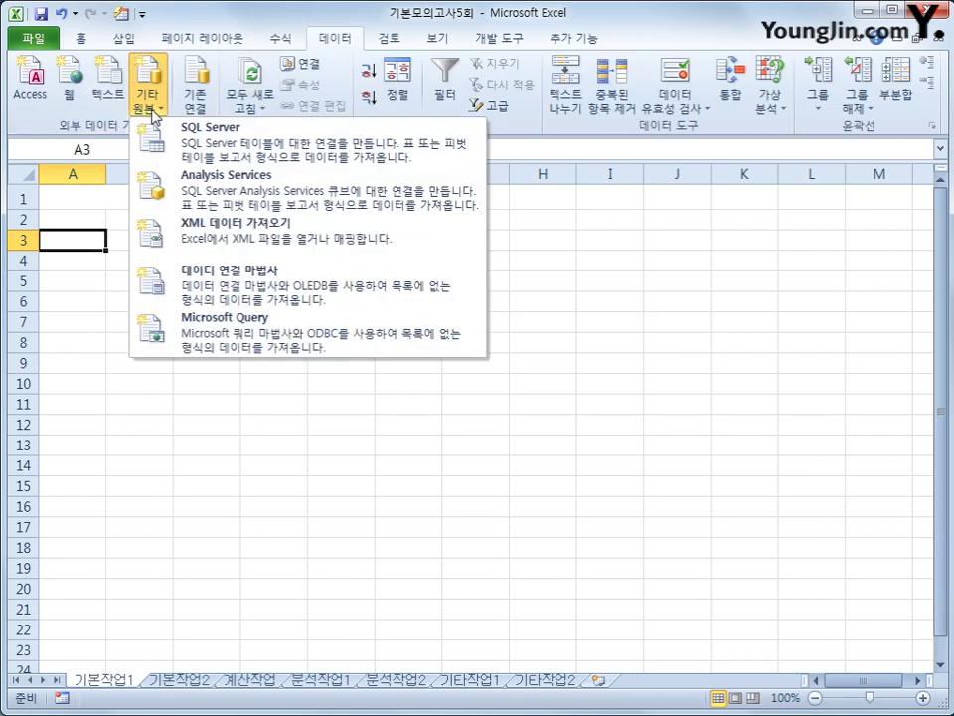
left_click(220, 338)
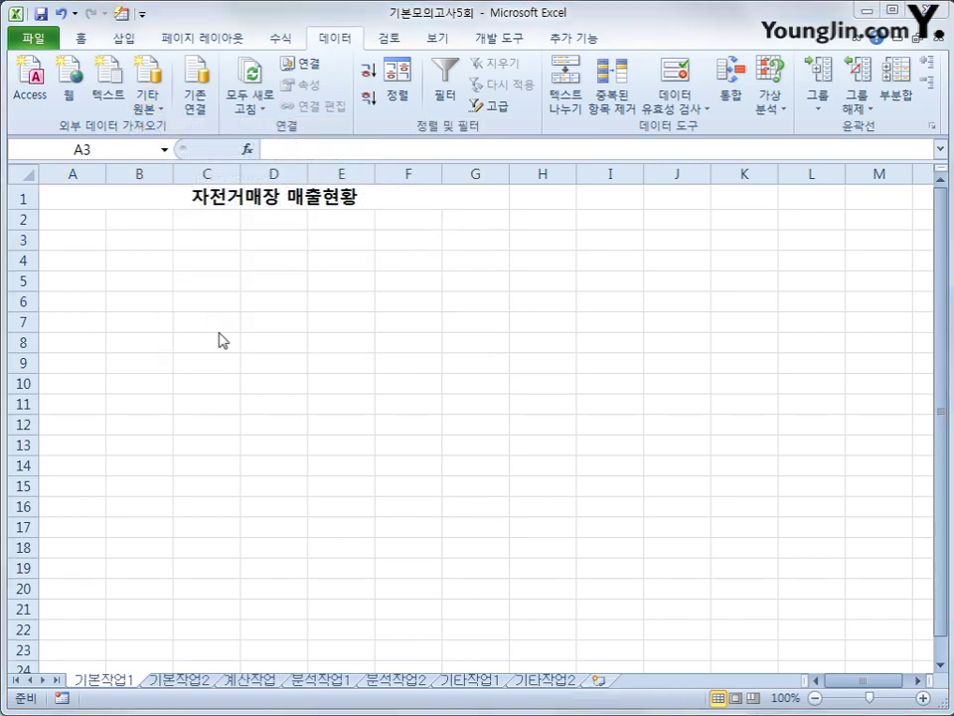
left_click(396, 428)
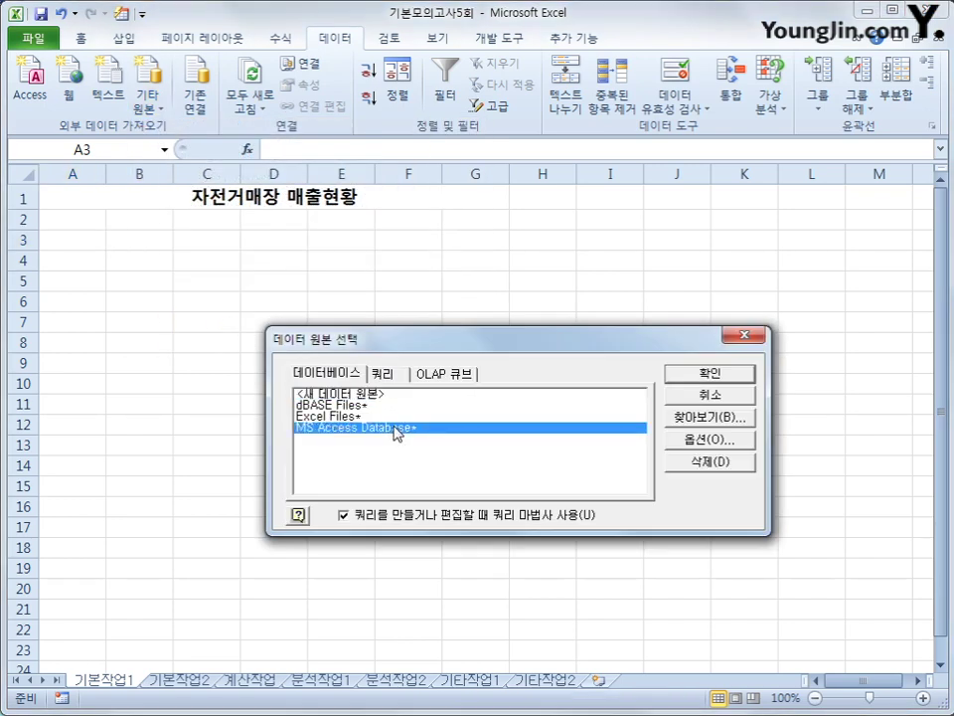
left_click(696, 377)
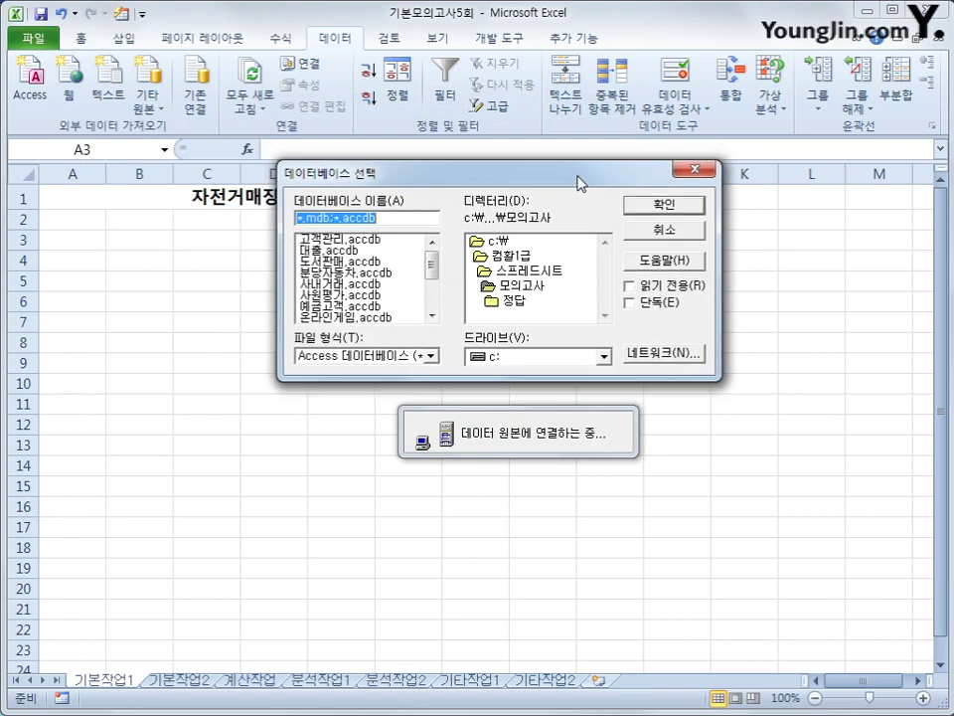
- Connect the query to the Access database that contains the 자전거매장관리 table
left_click_drag(580, 182, 588, 193)
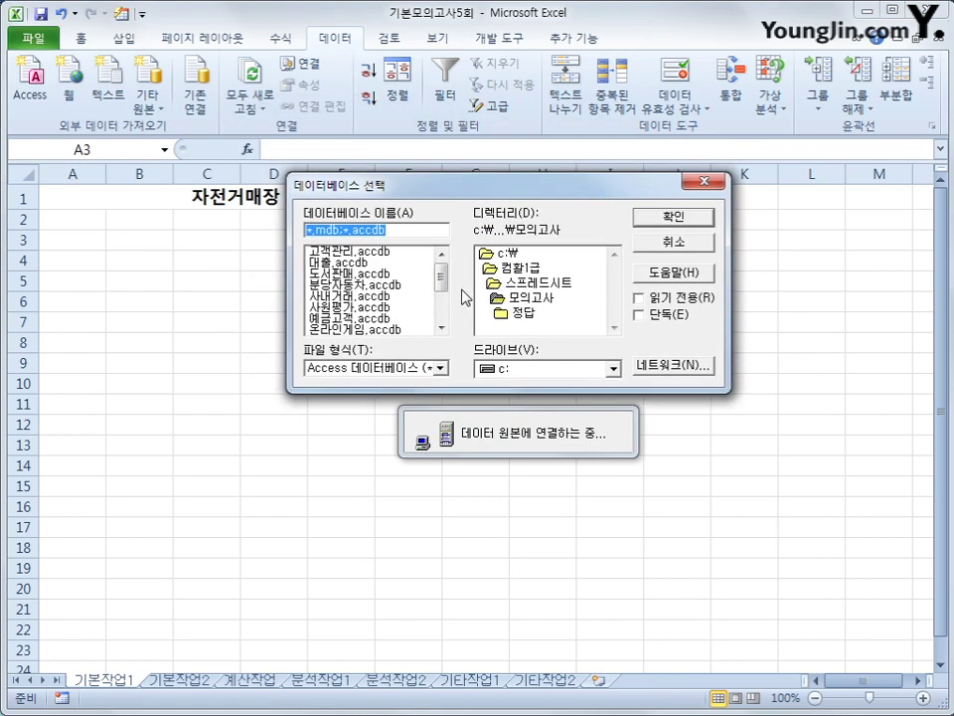
left_click_drag(439, 277, 437, 305)
left_click(417, 308)
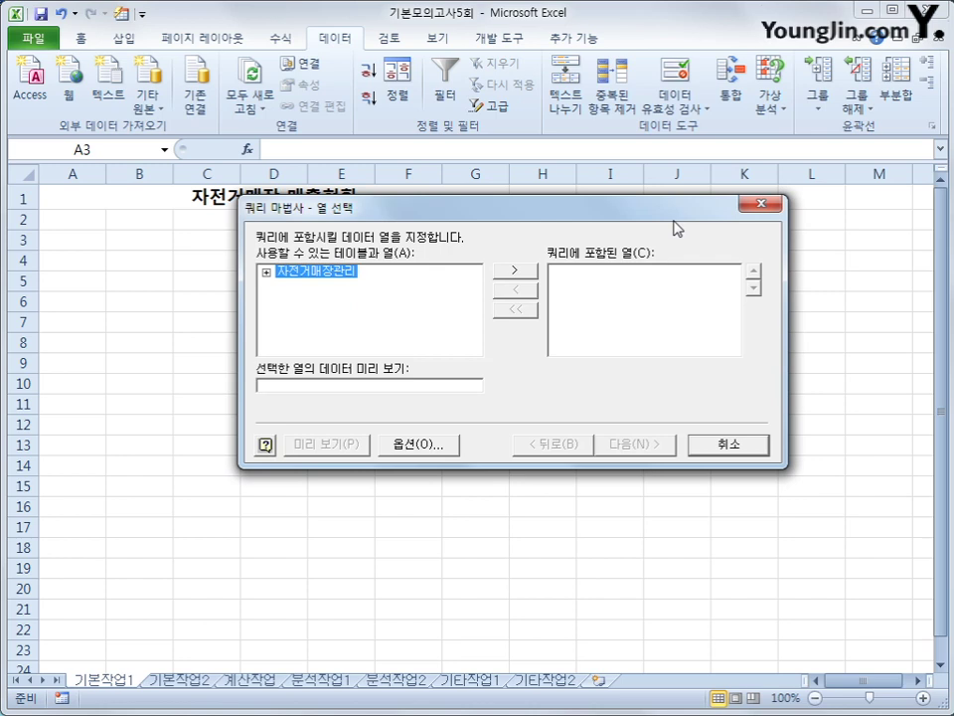
- Include the 자전거명, 회사명, 입고일자, 단가, 수량, 매출액 and 이익금 columns of 자전거매장관리 in the query, in that order
double_click(312, 272)
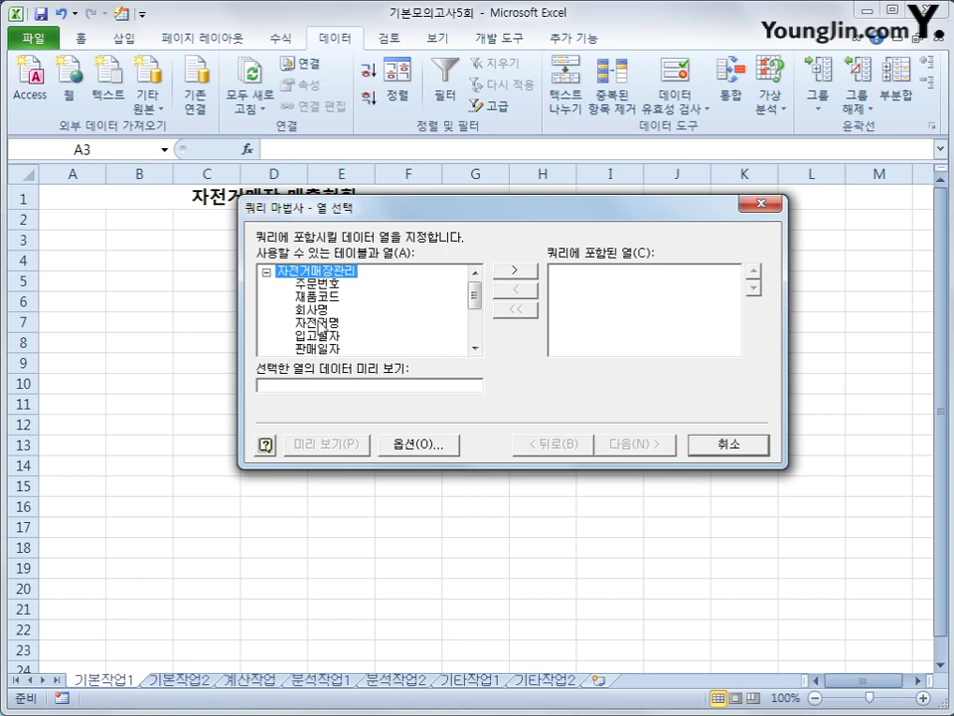
double_click(320, 324)
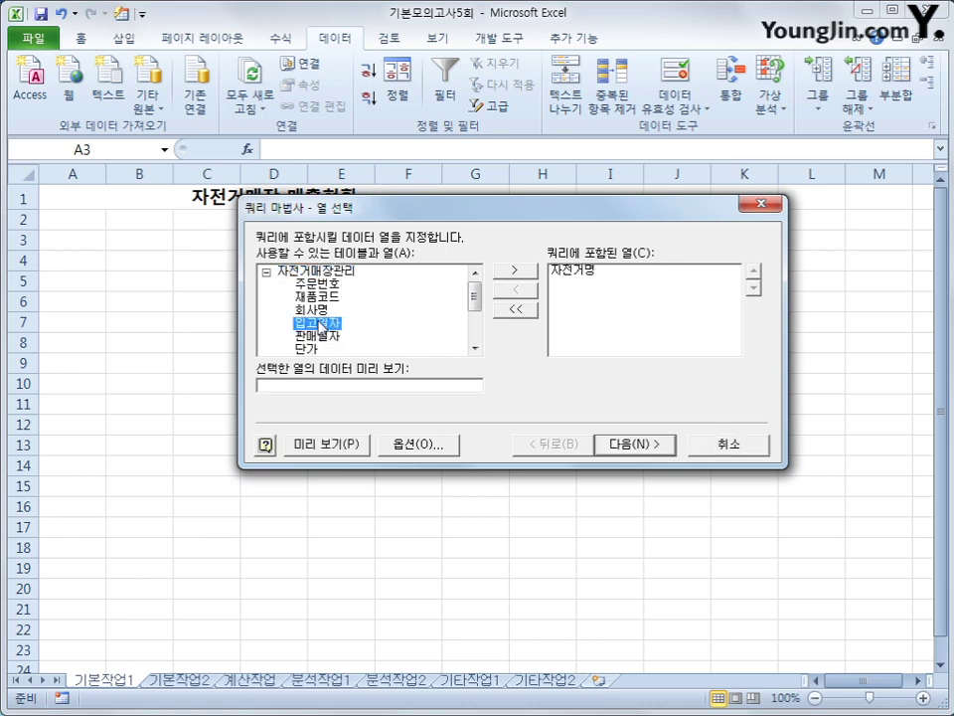
double_click(324, 310)
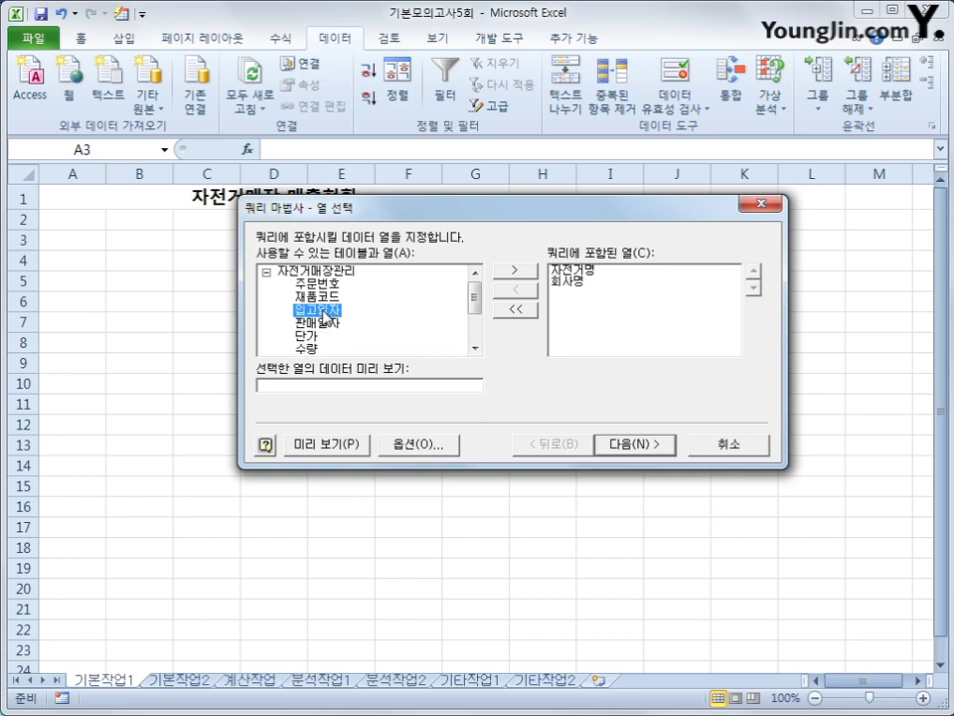
double_click(324, 310)
double_click(311, 323)
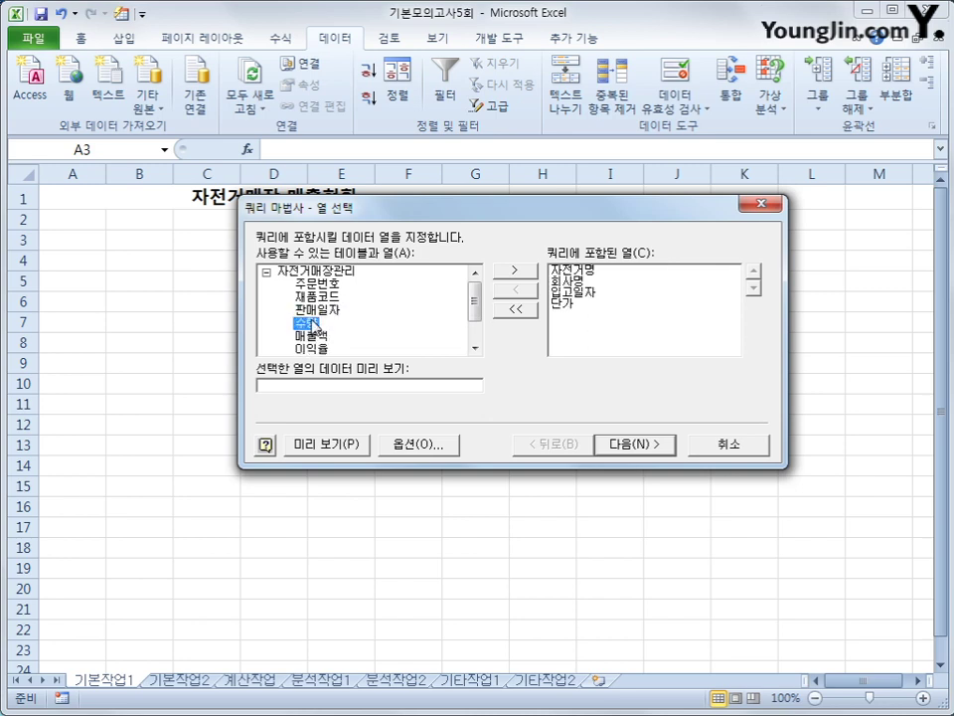
double_click(312, 324)
double_click(313, 324)
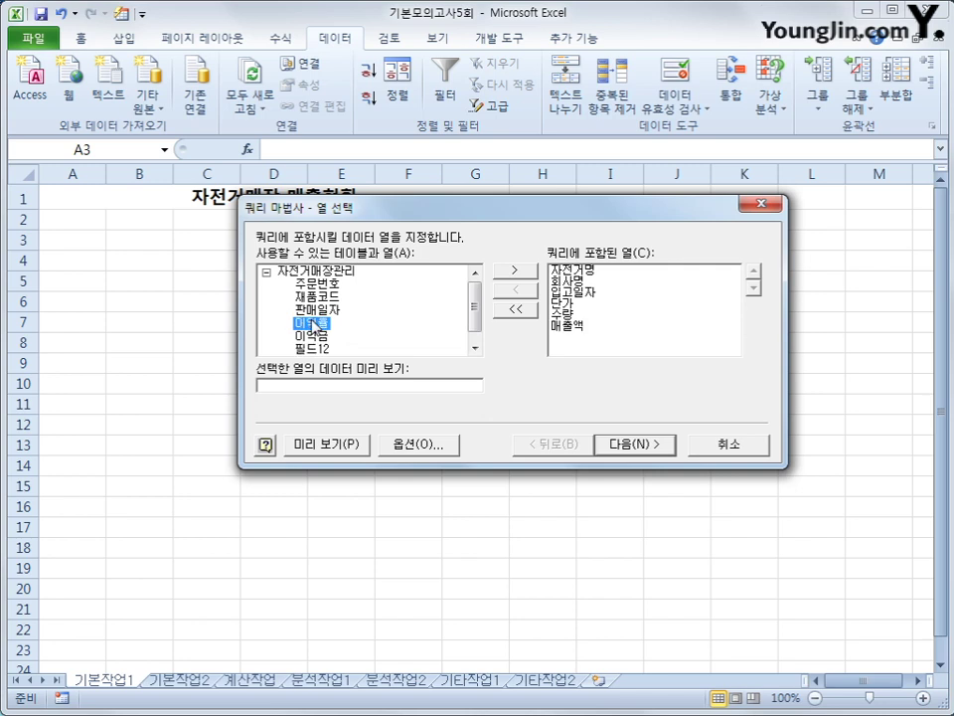
double_click(312, 336)
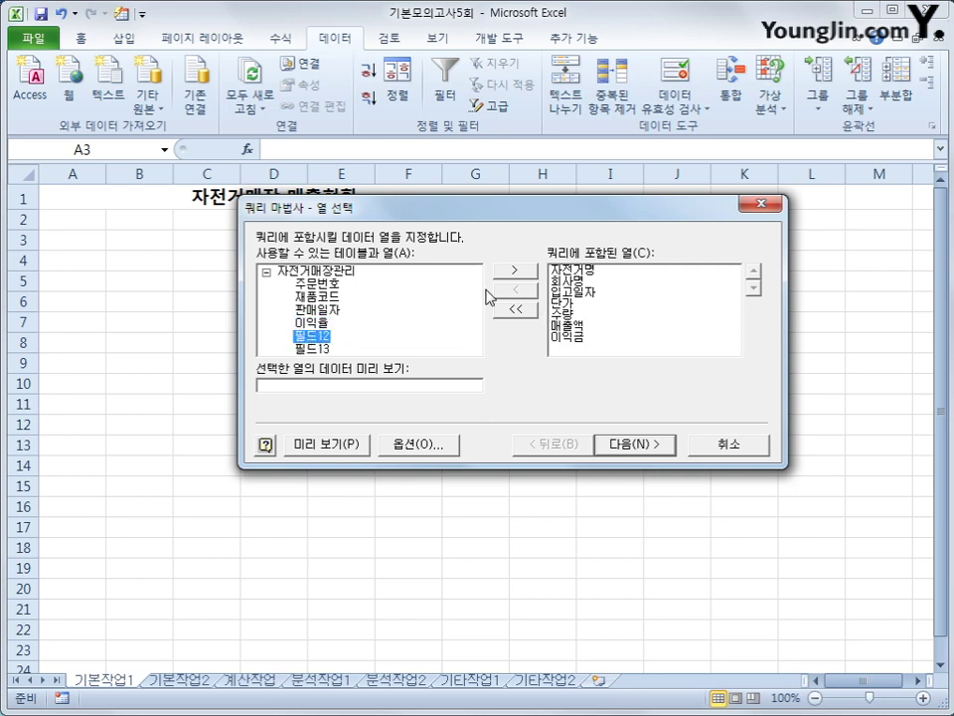
left_click(632, 445)
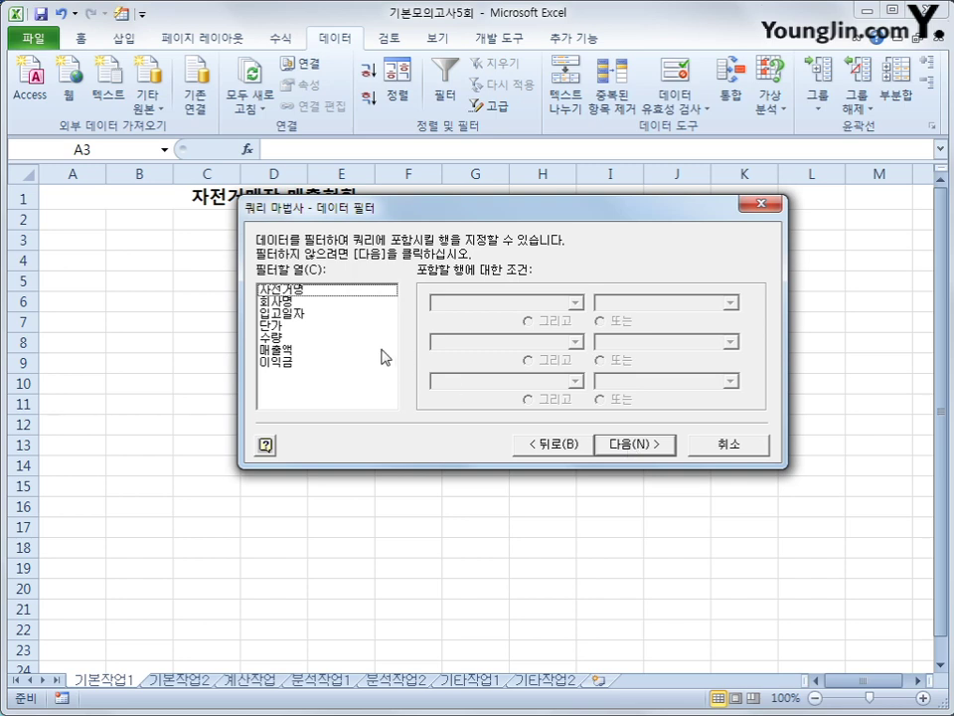
- Filter the query to rows whose 입고일자 is <= 2016-10-01
left_click(329, 316)
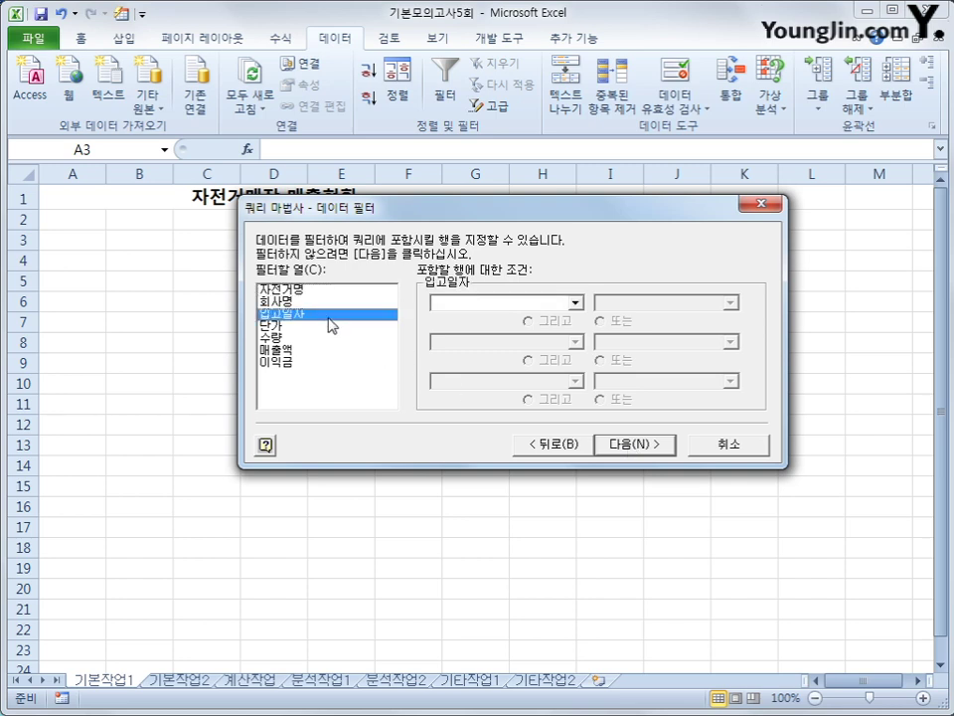
left_click(505, 303)
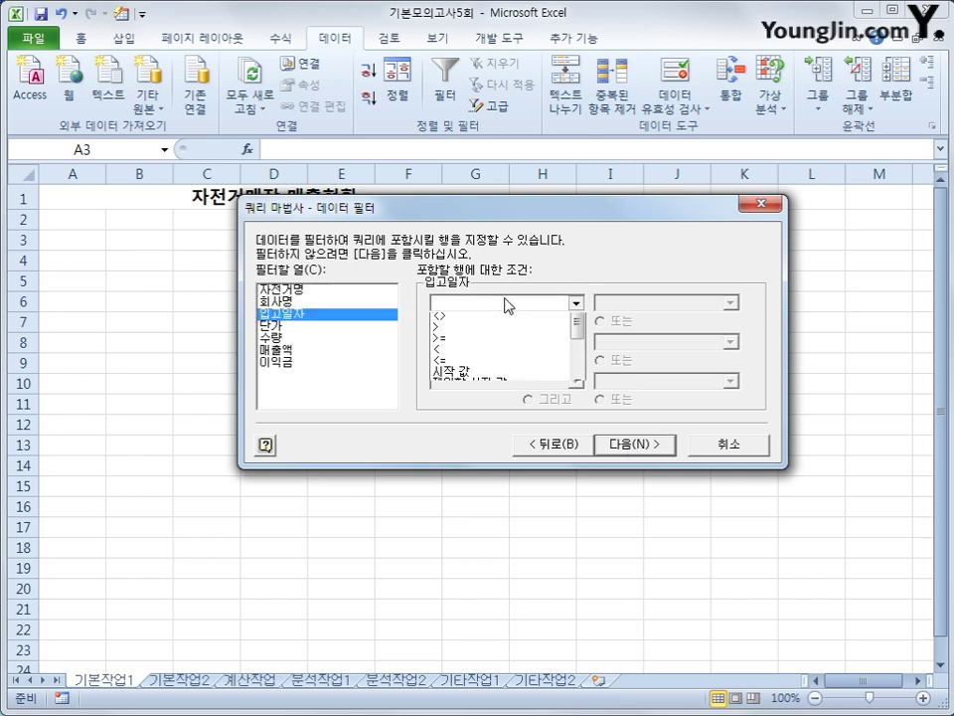
left_click(501, 385)
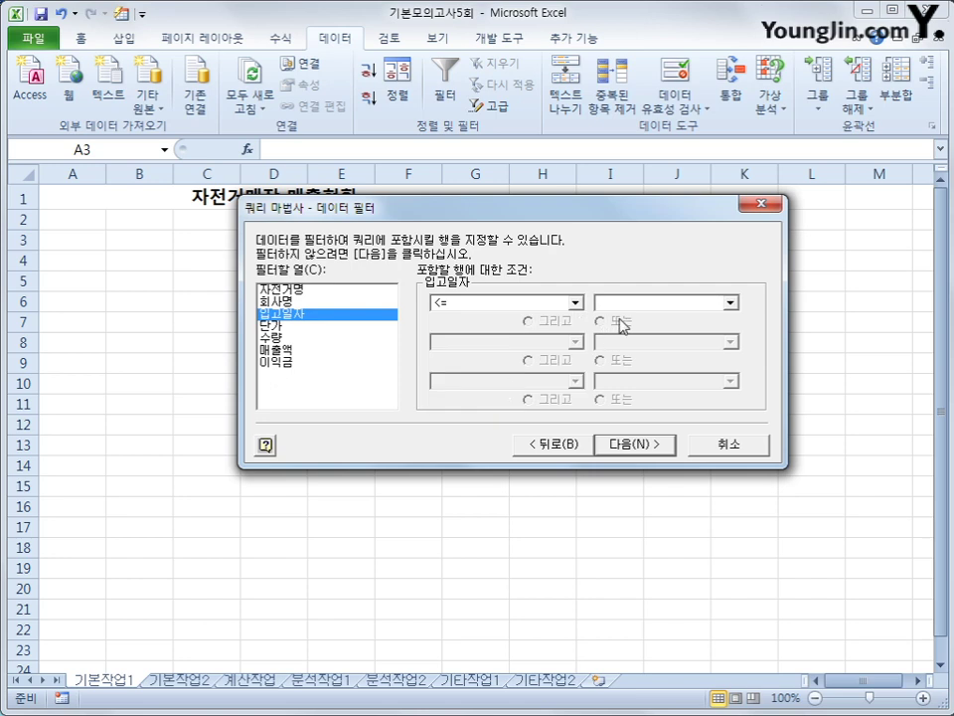
key("Tab")
type("2016-10")
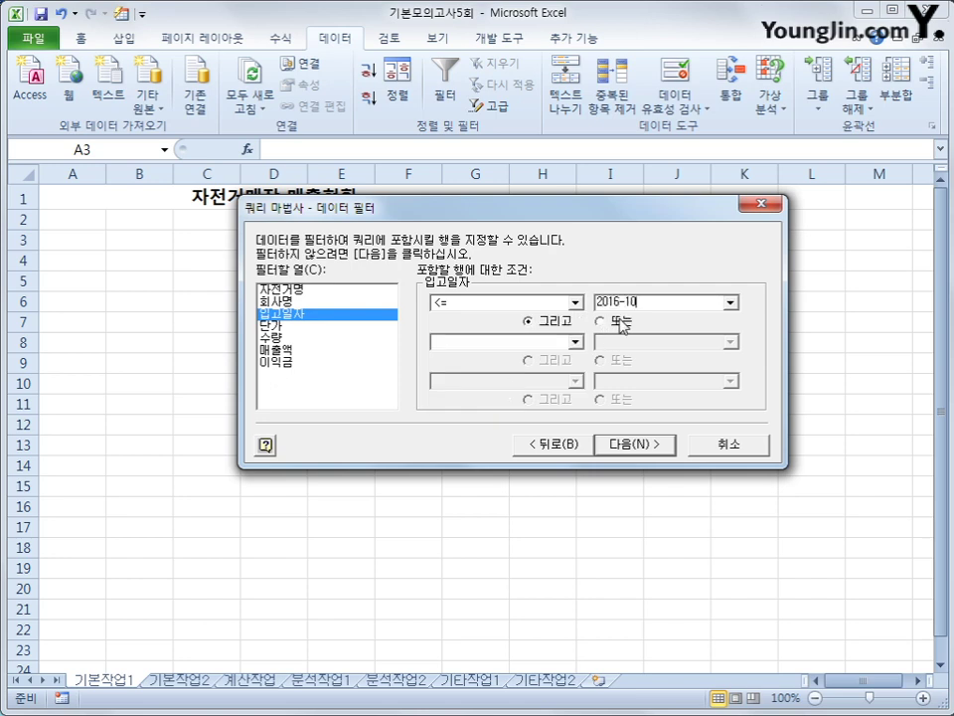
type("-01")
- Add a filter condition keeping rows whose 매출액 is >= 1000000 and proceed to the sort order
left_click(352, 354)
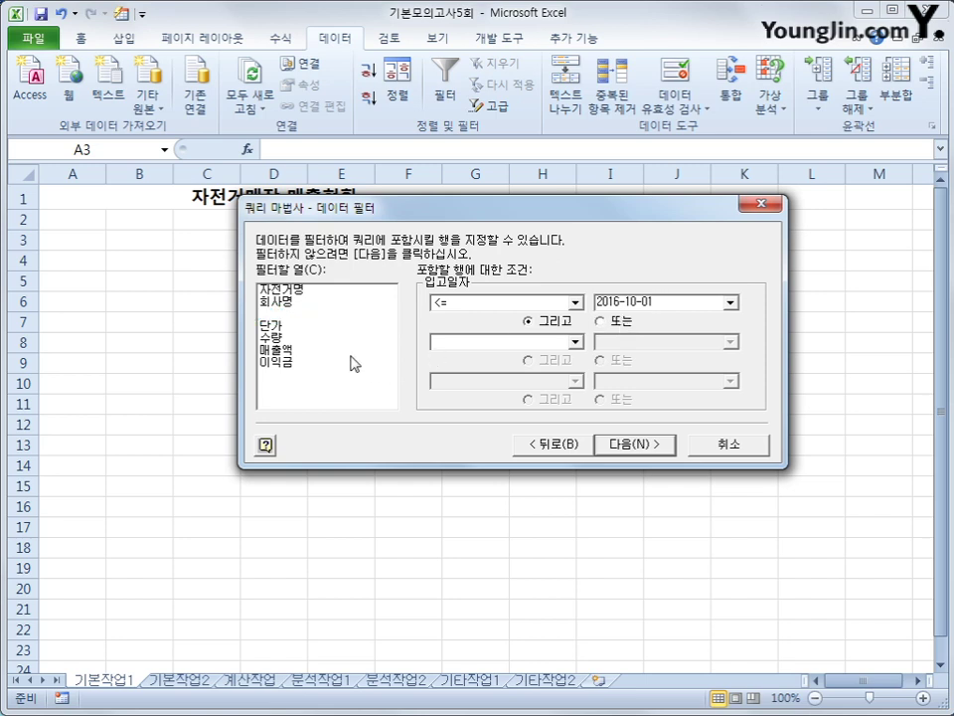
left_click(500, 306)
left_click(494, 375)
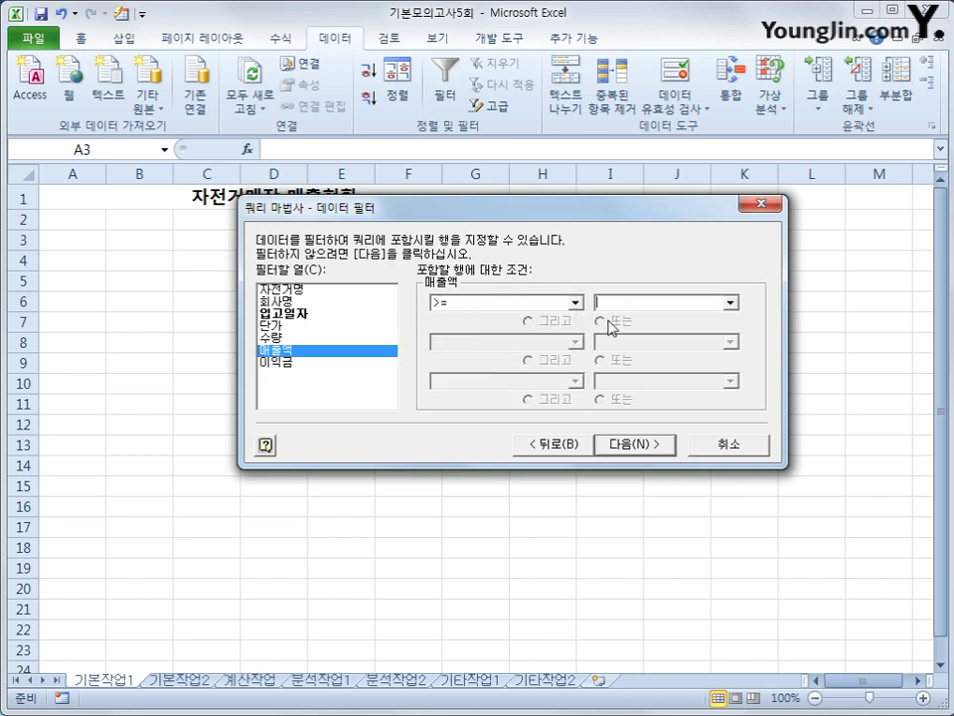
type("1")
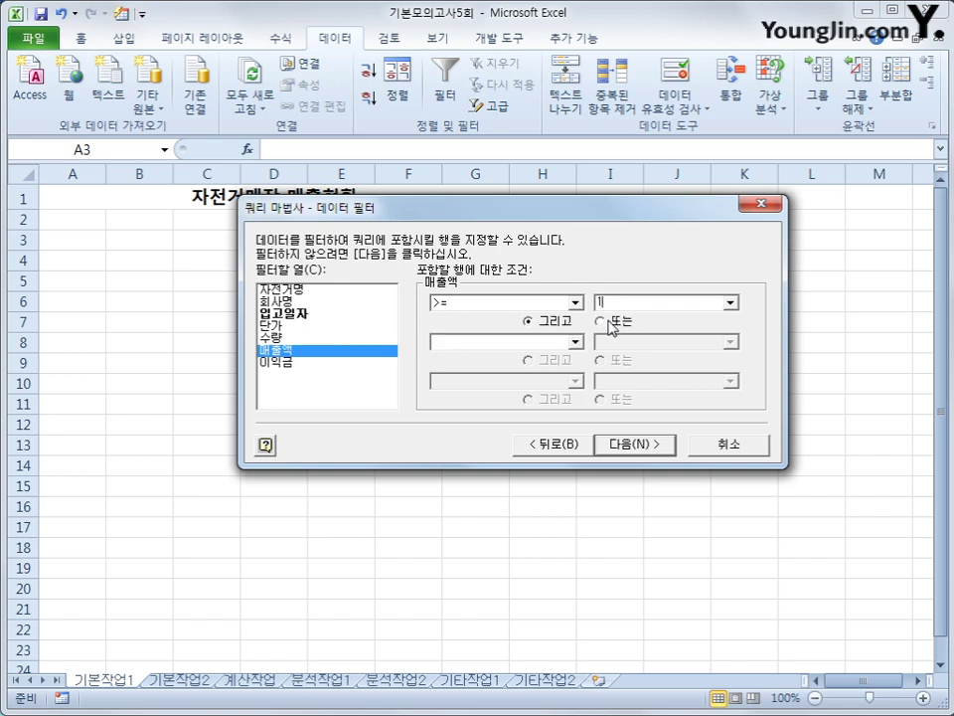
type("000000")
left_click(651, 444)
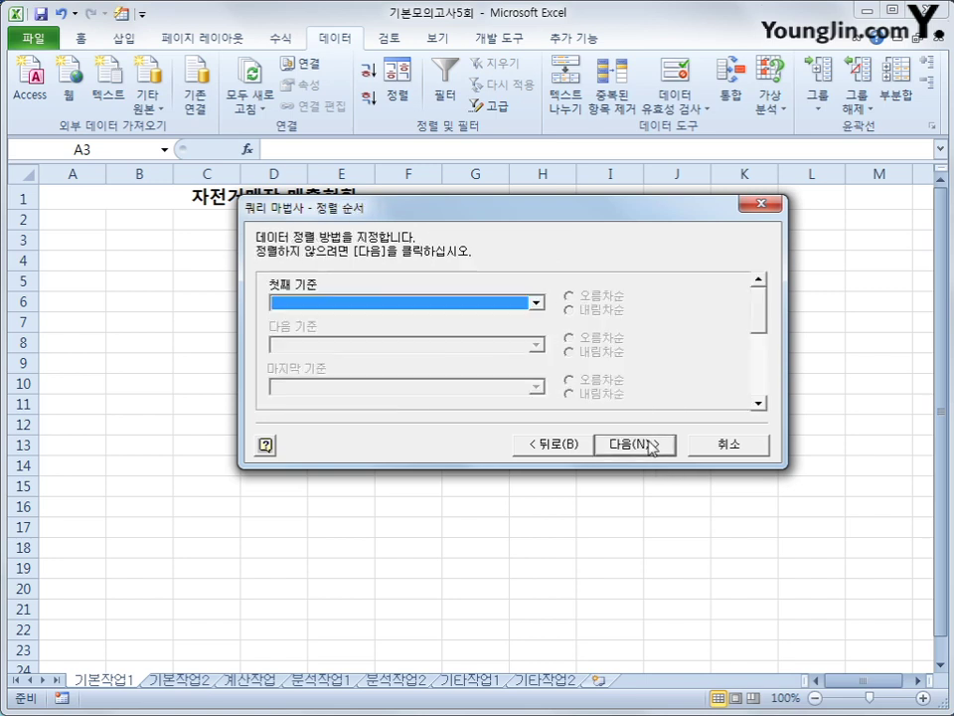
- Sort the query by 매출액 descending (내림차순), then by 이익금 descending
left_click(412, 303)
left_click(373, 384)
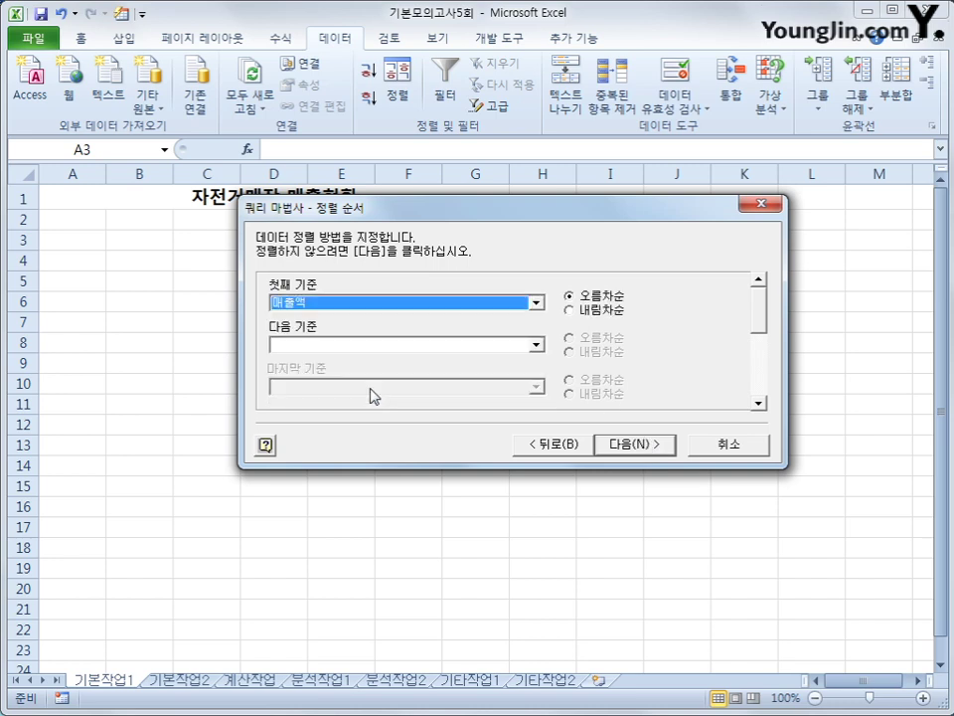
left_click(594, 310)
left_click(536, 345)
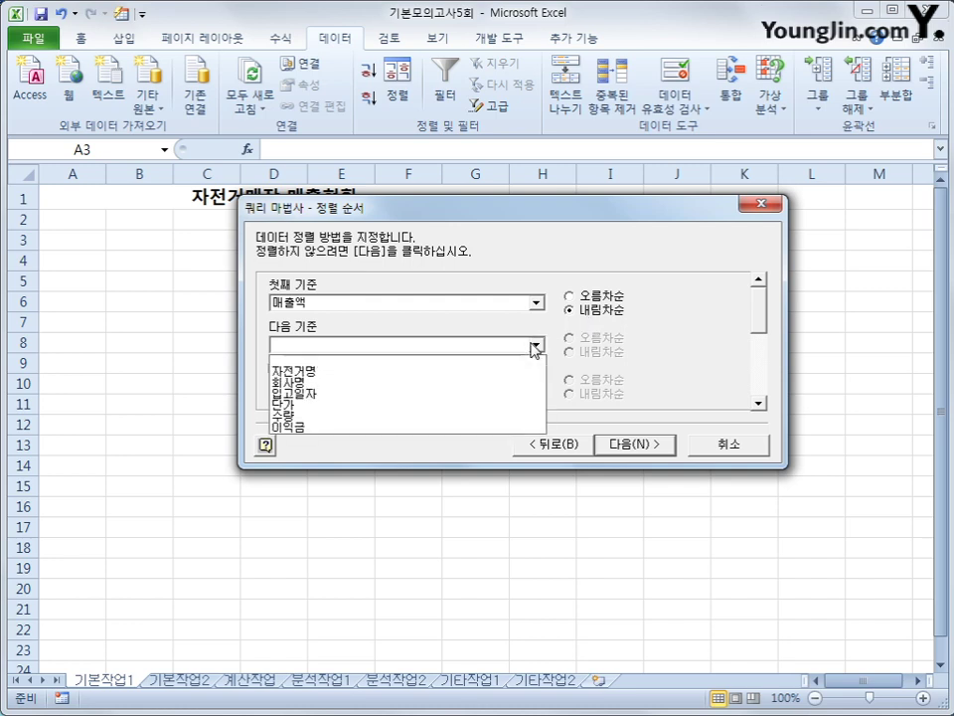
left_click(511, 428)
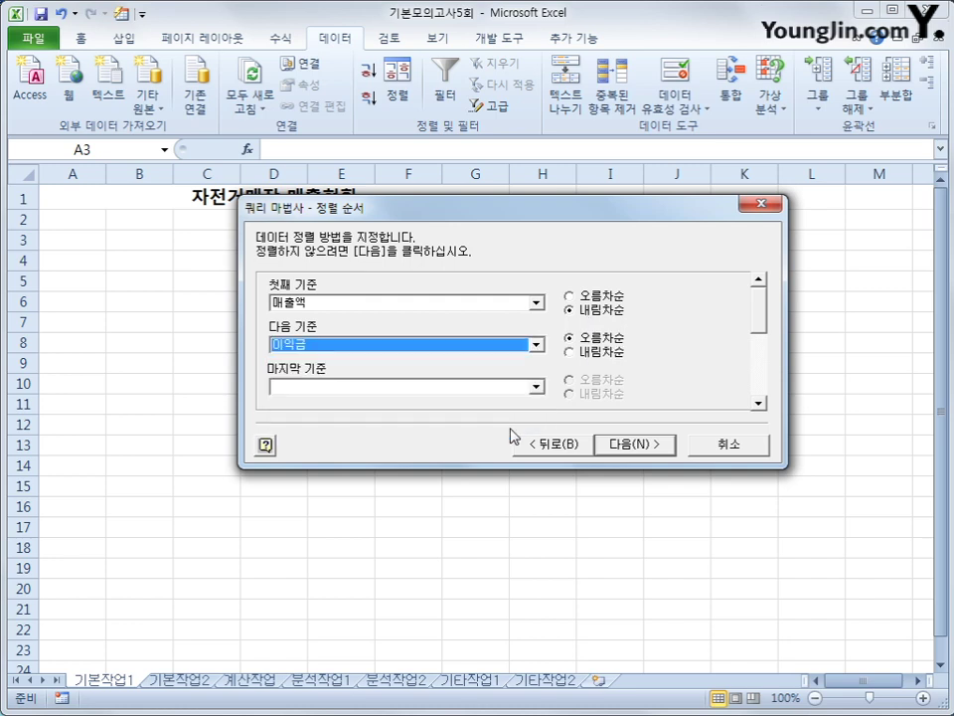
left_click(591, 354)
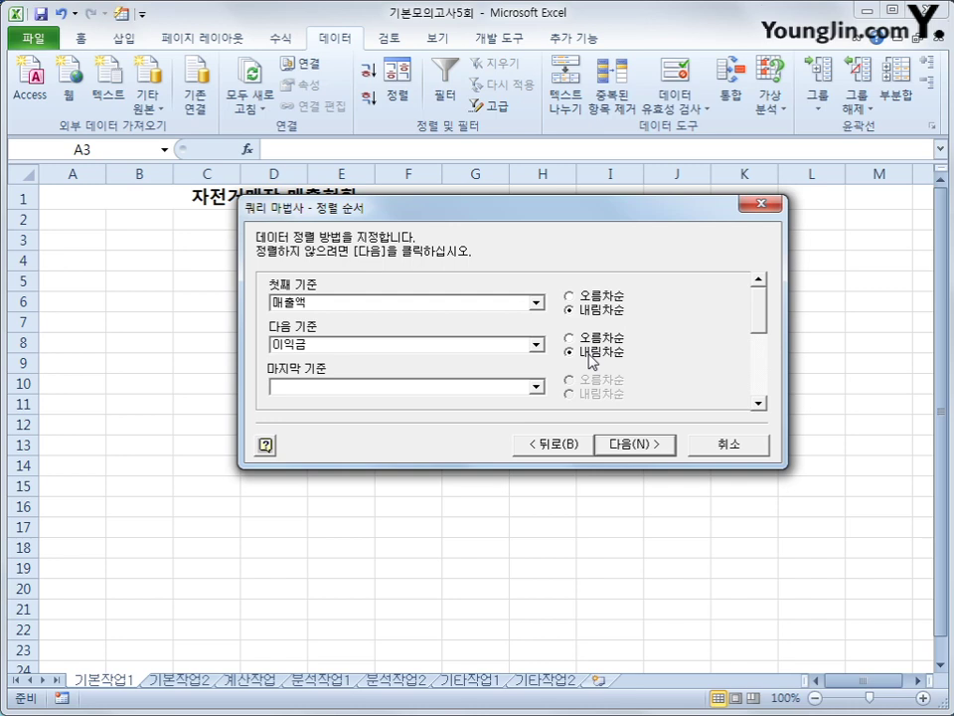
left_click(640, 448)
- Import the query results as a table at A3 of the existing worksheet and convert the table to a normal range
left_click(636, 444)
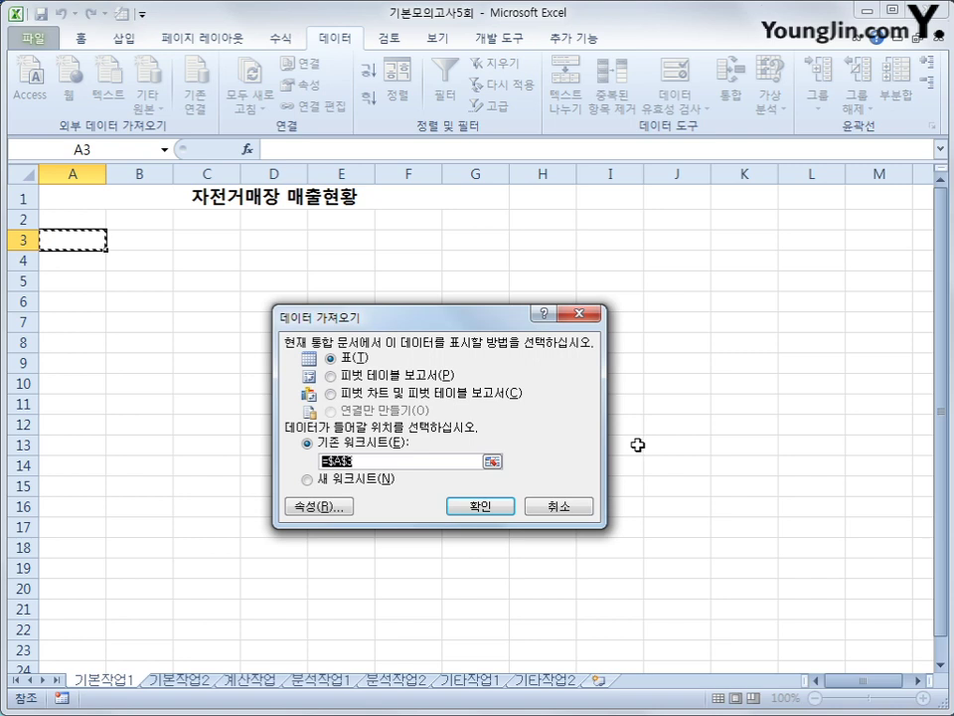
left_click(479, 512)
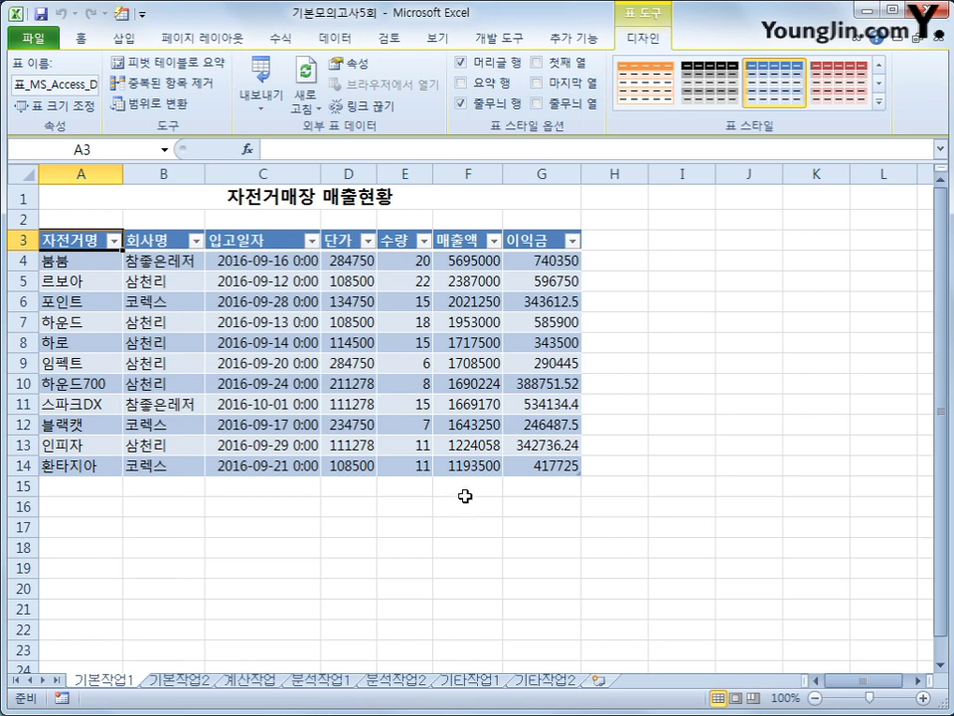
left_click(149, 107)
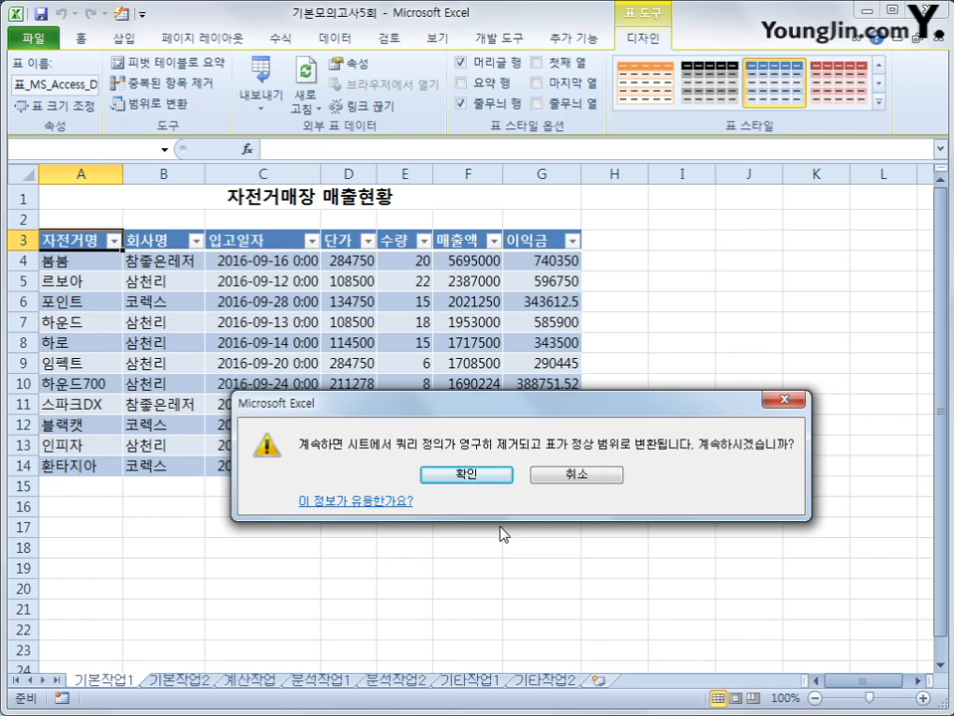
left_click(492, 477)
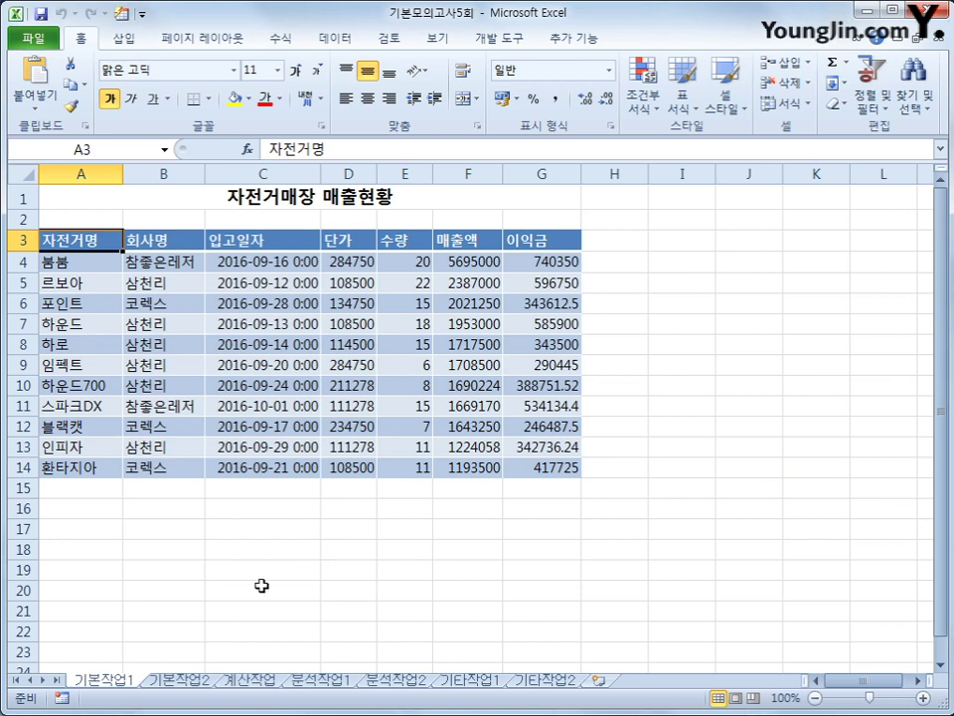
- On the 기본작업2 sheet, enter the criteria heading 최대매출액 in A26 below the sales table
left_click(191, 684)
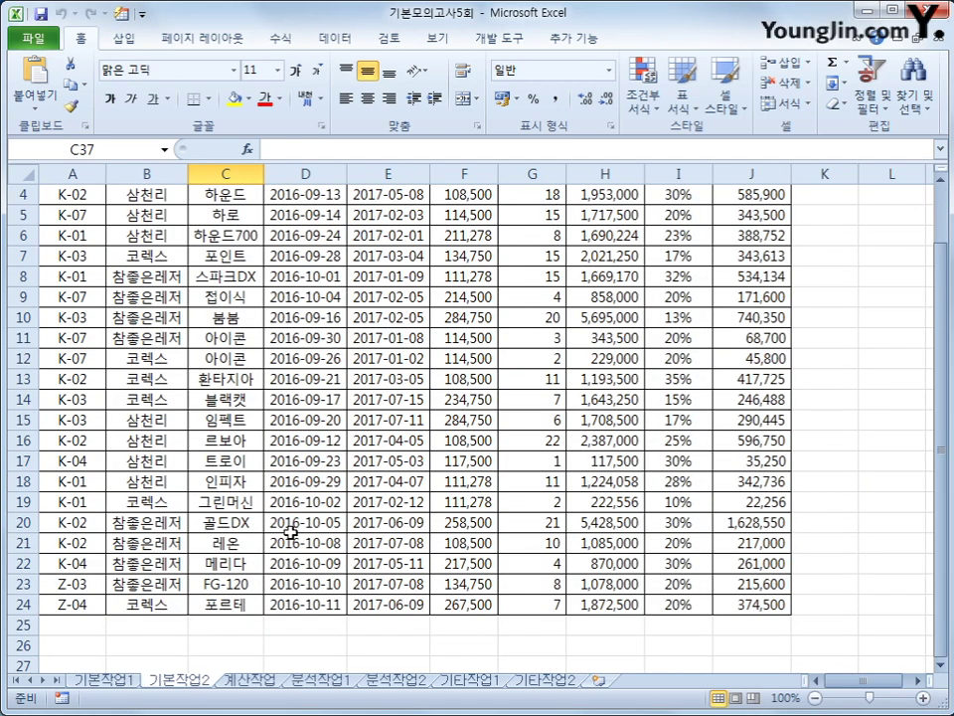
scroll(368, 489, "up", 1)
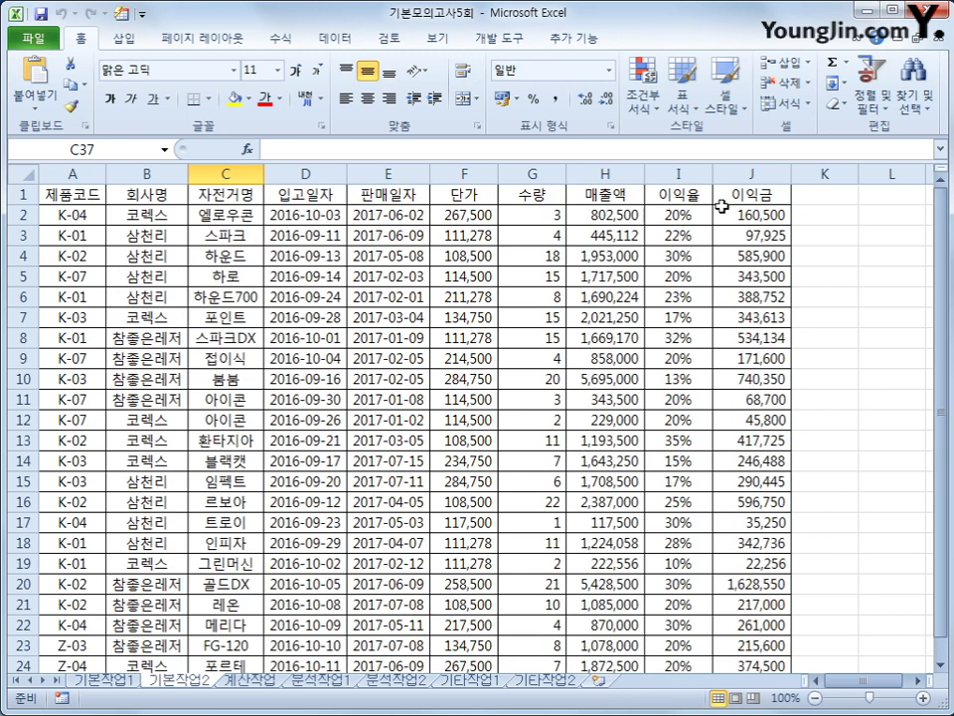
left_click(607, 194)
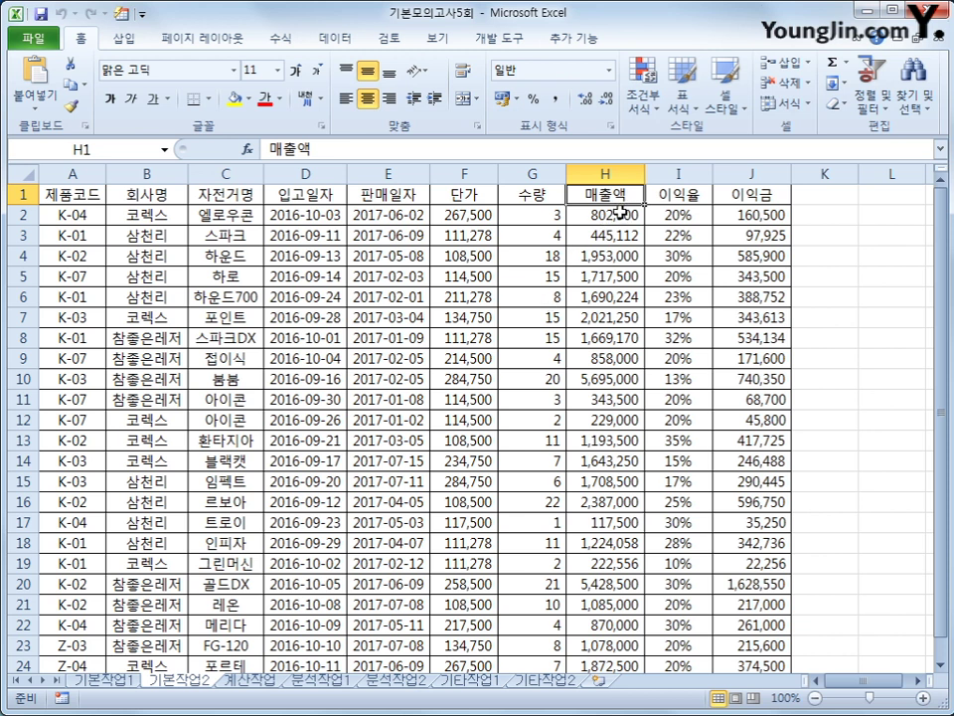
scroll(461, 170, "down", 2)
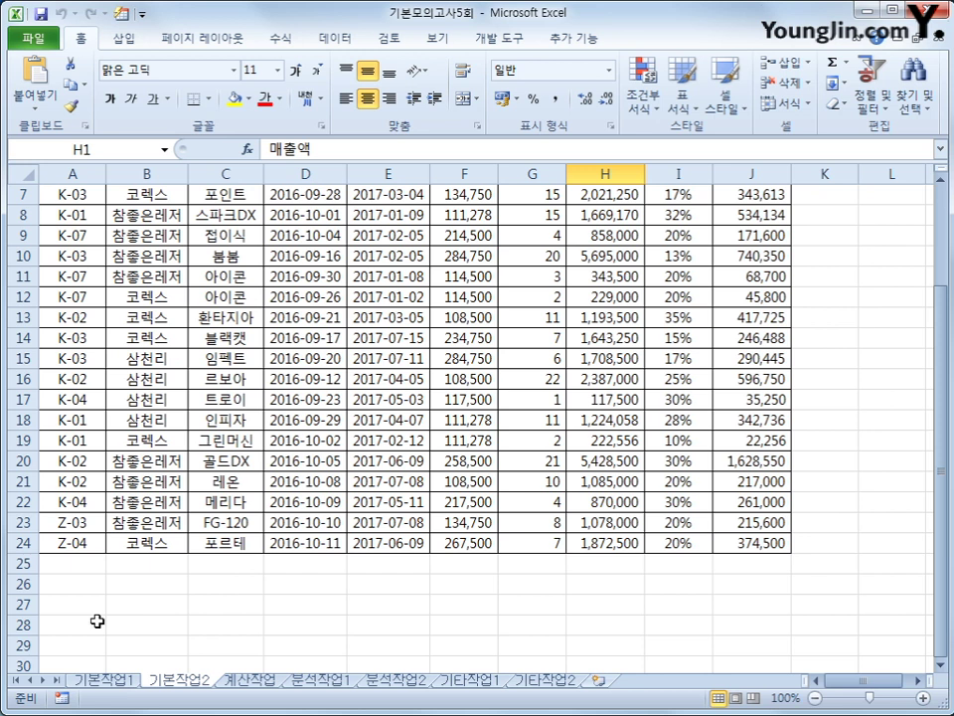
left_click(96, 588)
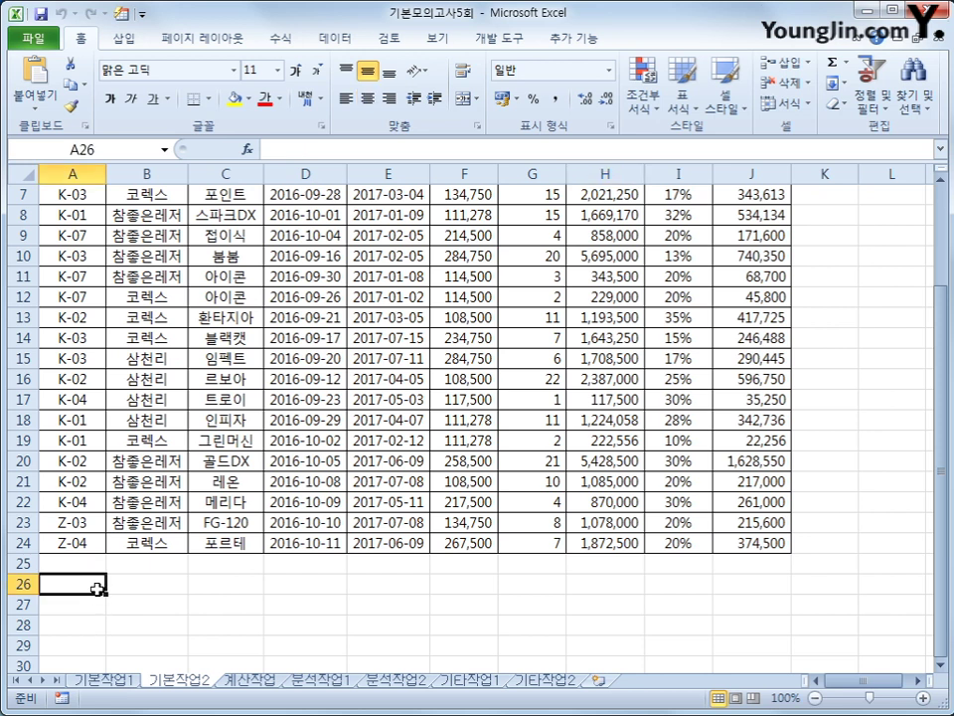
type("최대")
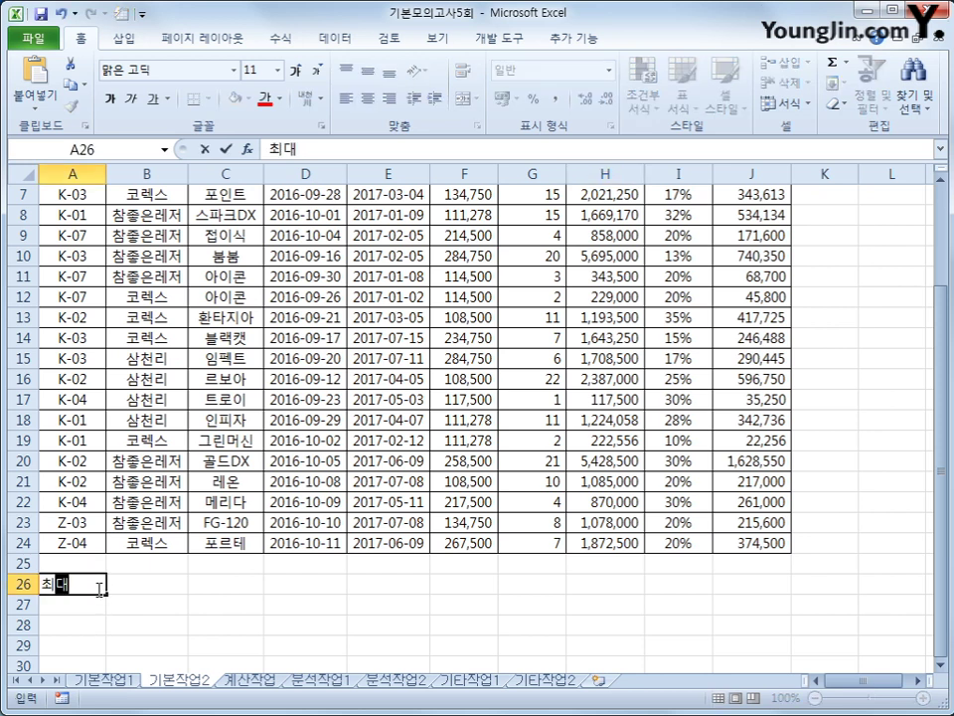
type("매출액")
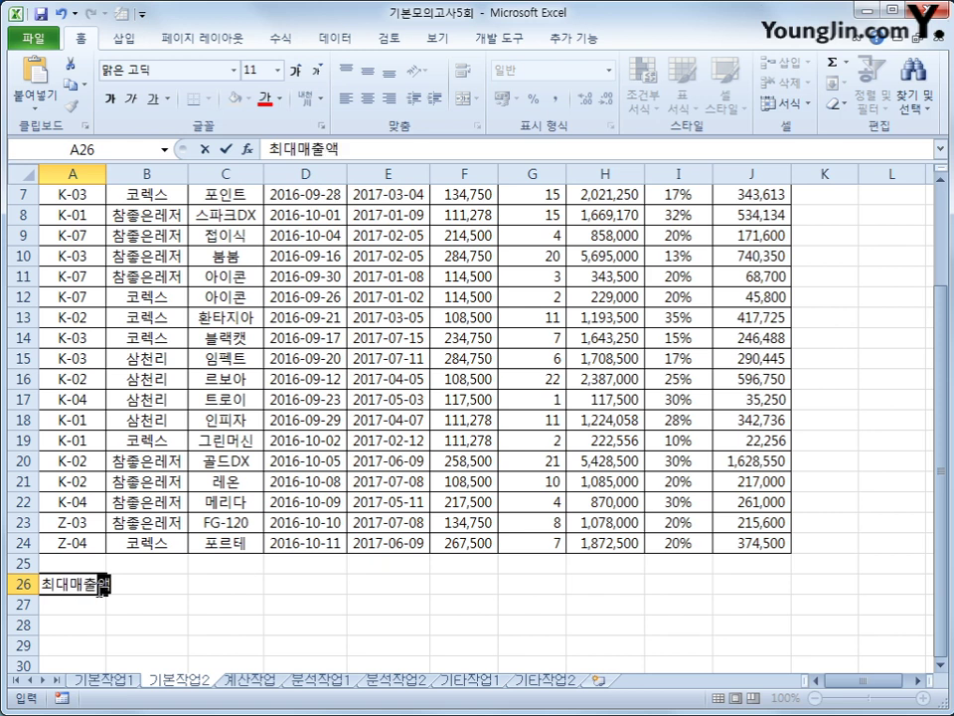
key("Return")
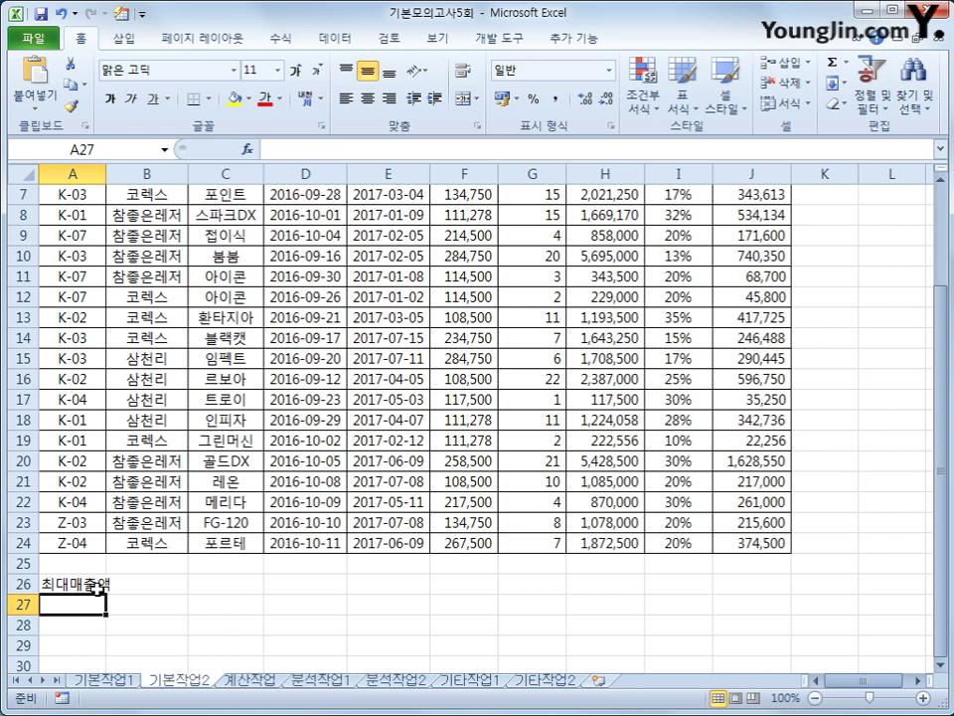
- Enter the criteria formula =LARGE($H$2:$H$24,1)=H2 in A27 to match the highest 매출액
type("=")
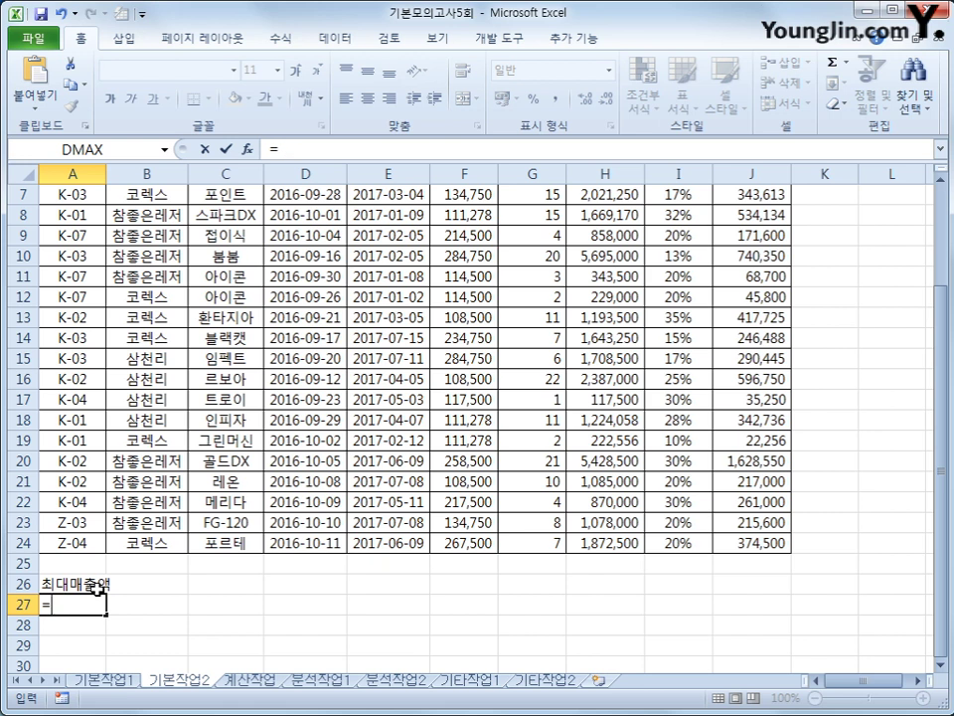
type("lar")
key("Tab")
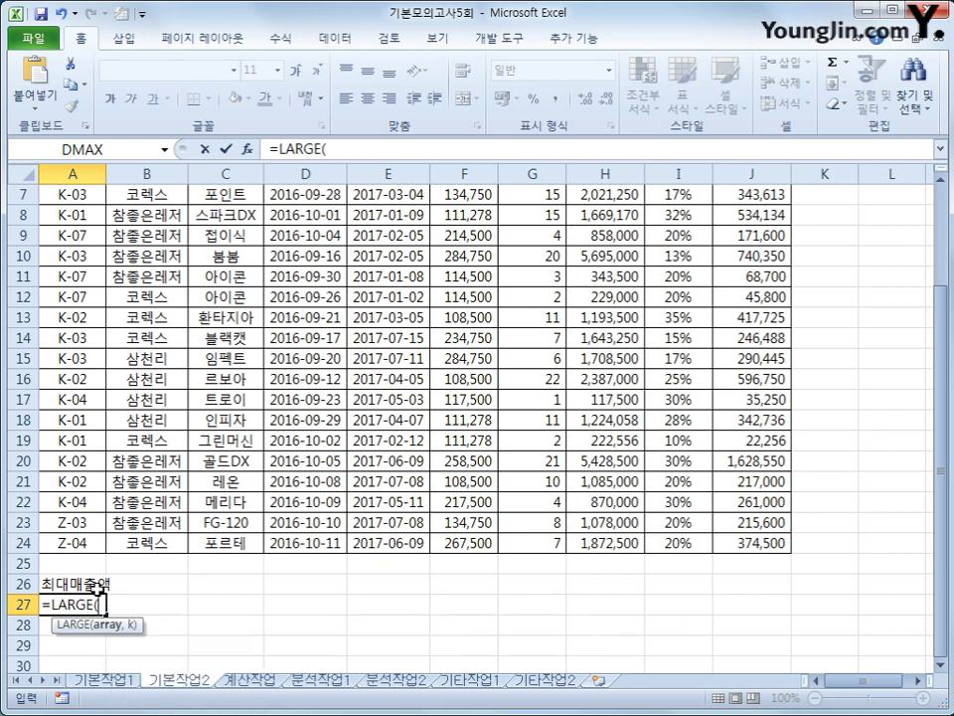
scroll(513, 635, "up", 2)
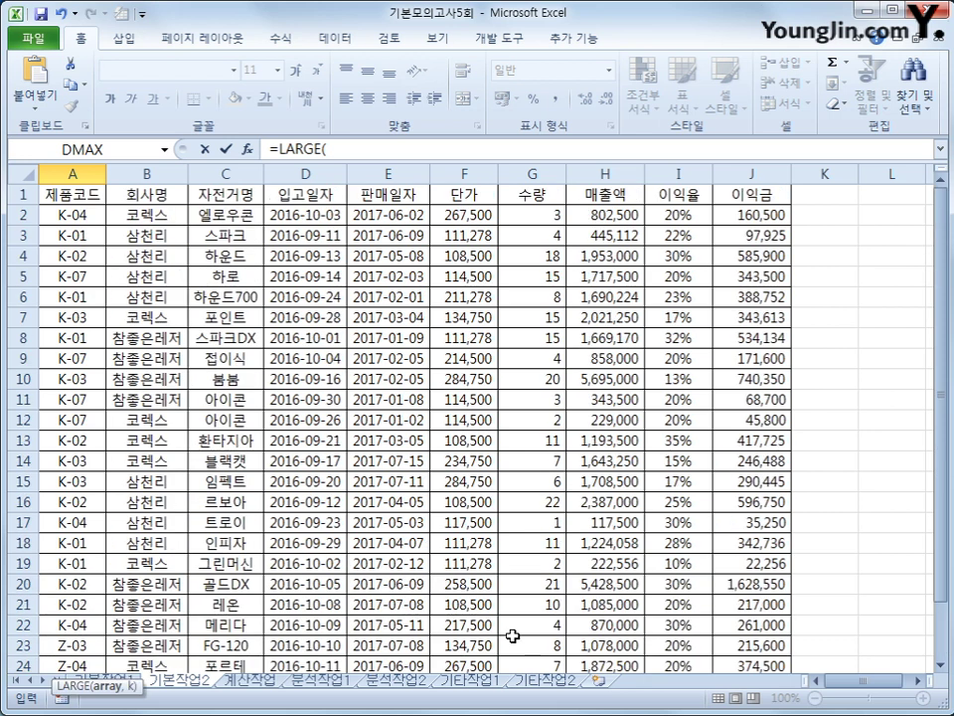
left_click_drag(602, 214, 591, 629)
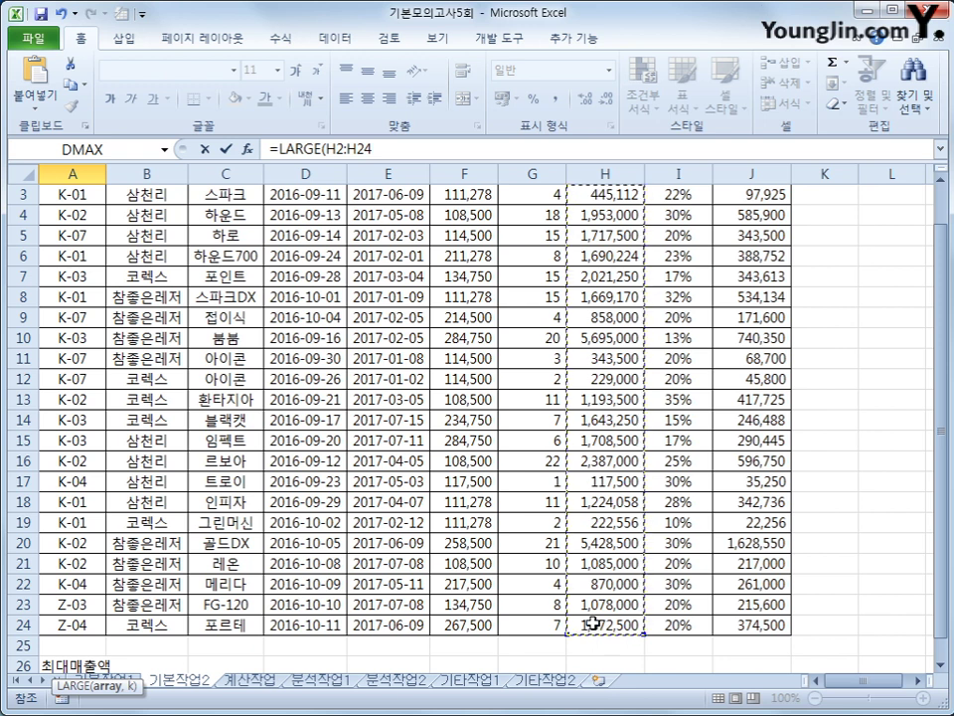
key("F4")
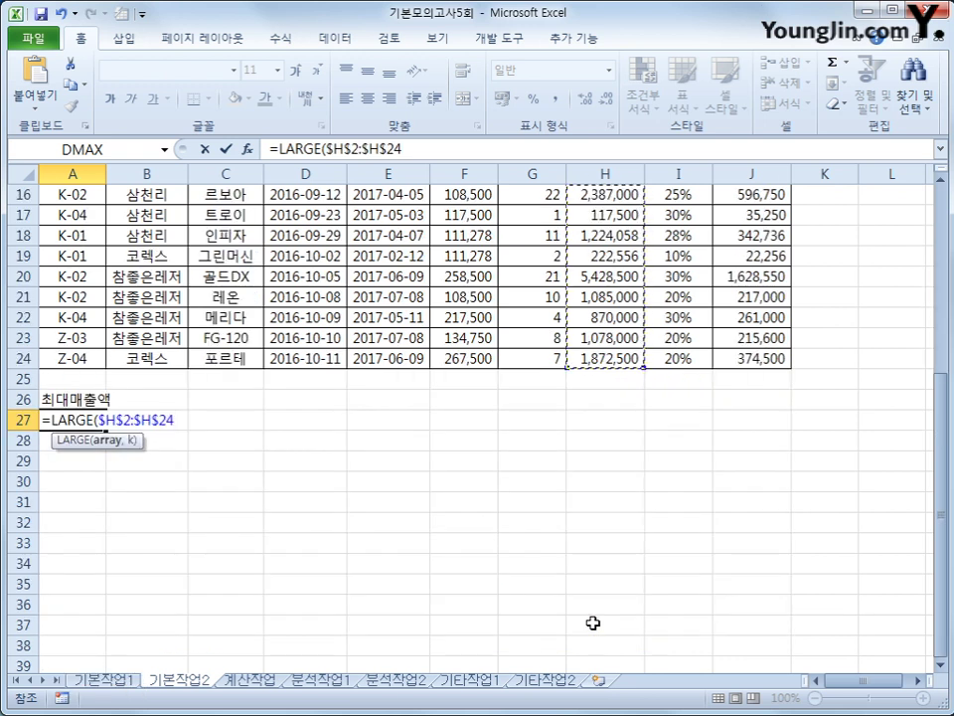
type(",1)")
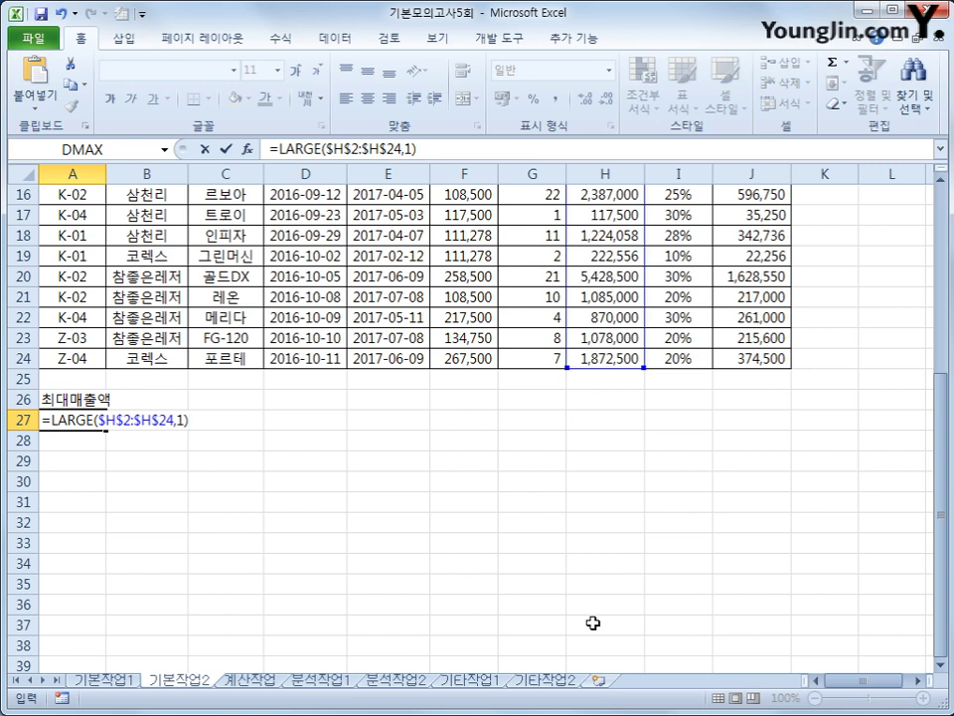
type("=")
scroll(534, 574, "up", 3)
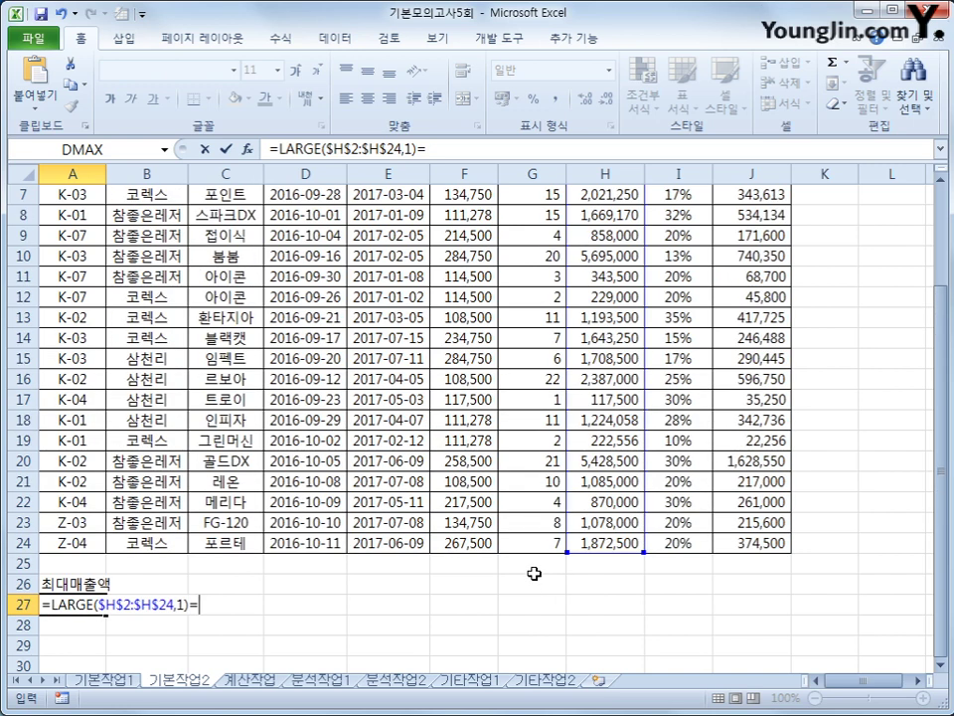
scroll(534, 573, "up", 2)
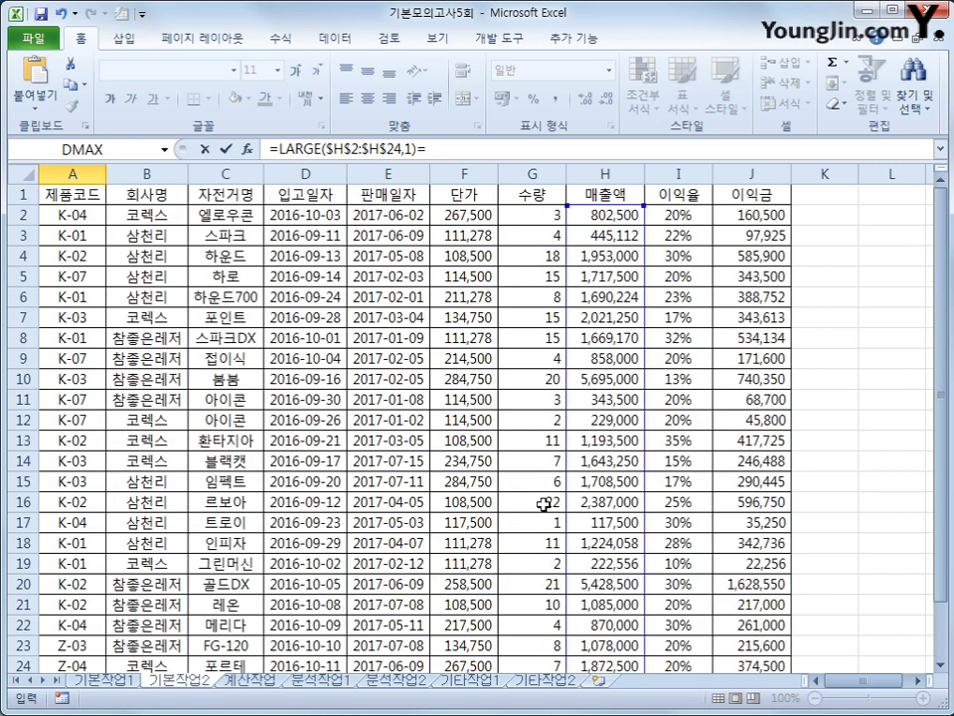
left_click(603, 214)
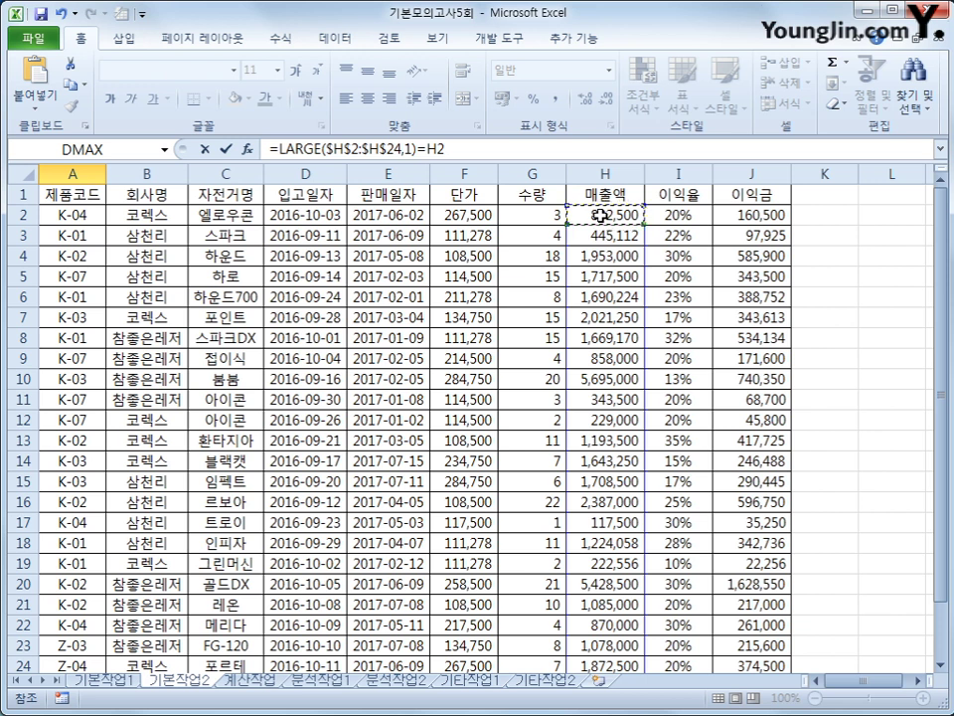
key("Return")
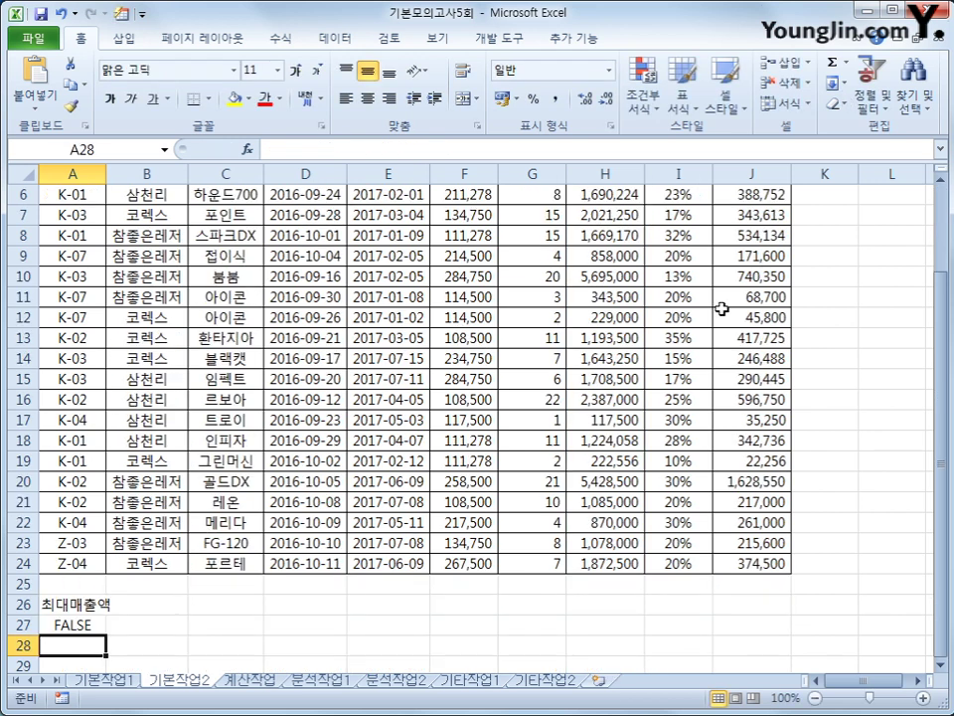
- AutoFit column A's width and enter the second criteria heading 최소매출액 in B26
double_click(107, 171)
left_click(194, 604)
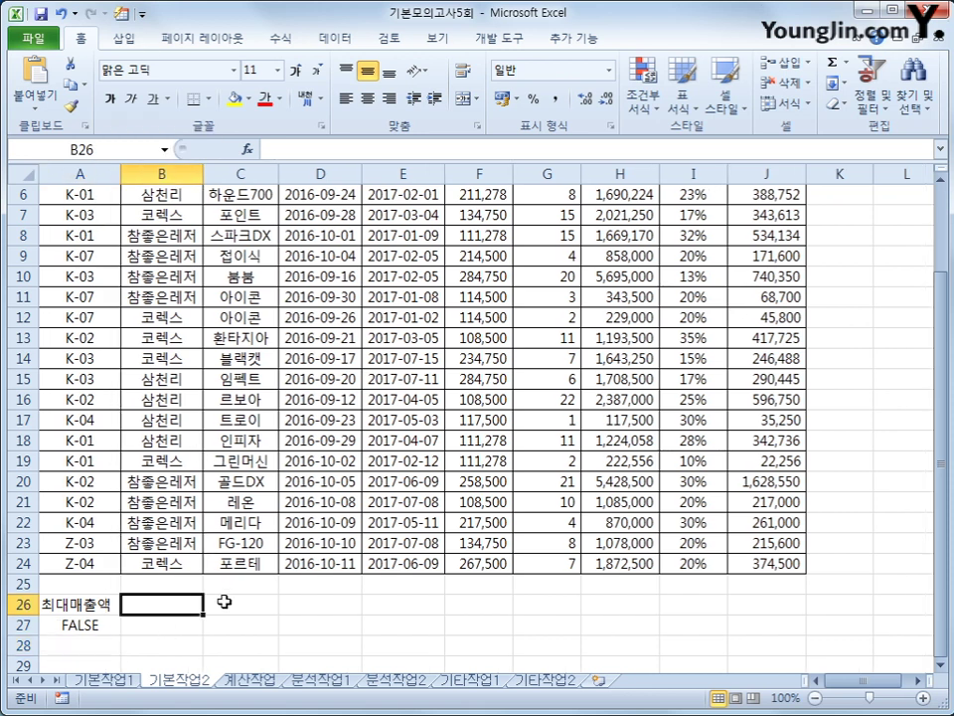
type("ch")
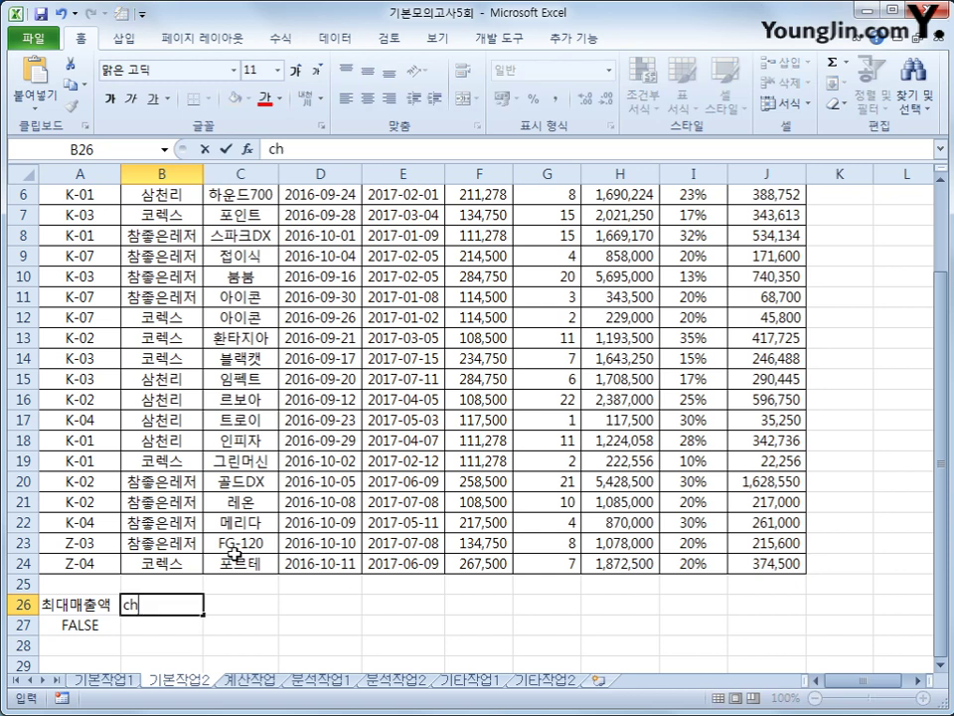
key("BackSpace")
key("BackSpace")
type("ㅊㅚ소매출ㅇㅐㄱ")
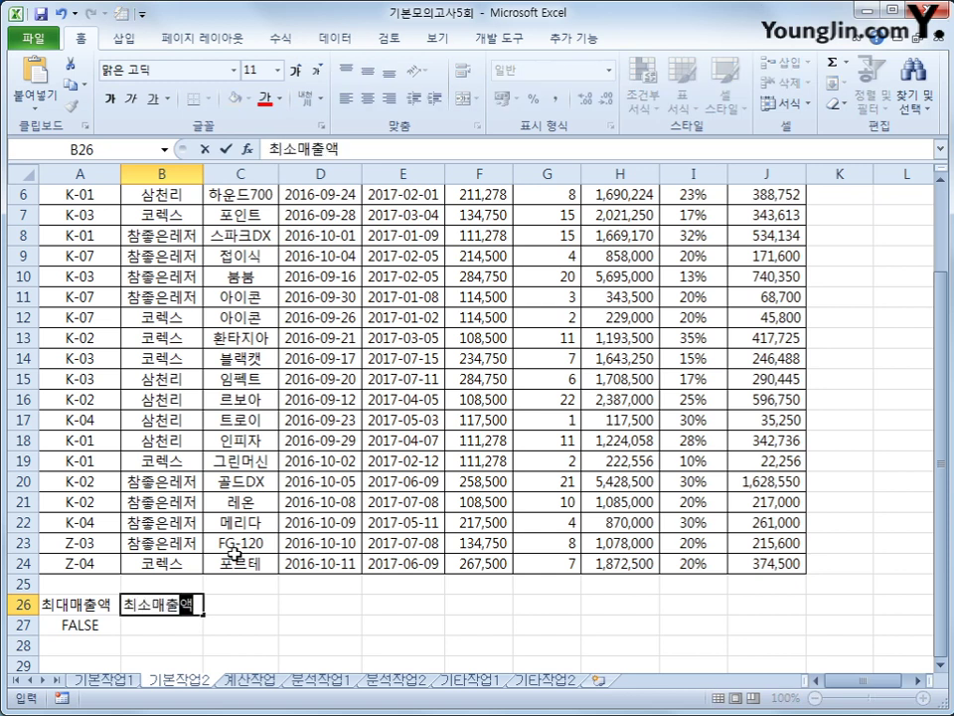
key("Return")
- Enter the criteria formula =SMALL($H$2:$H$24,1)=H2 in B28 to match the lowest 매출액
type("=")
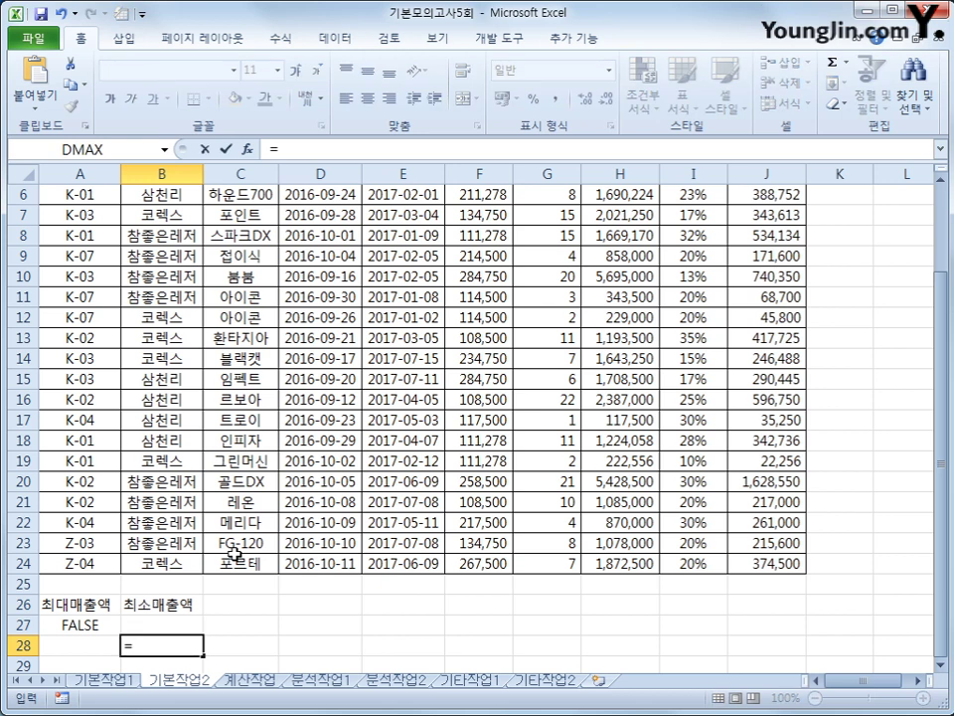
type("ㄴ")
key("BackSpace")
key("Hangul")
type("sm")
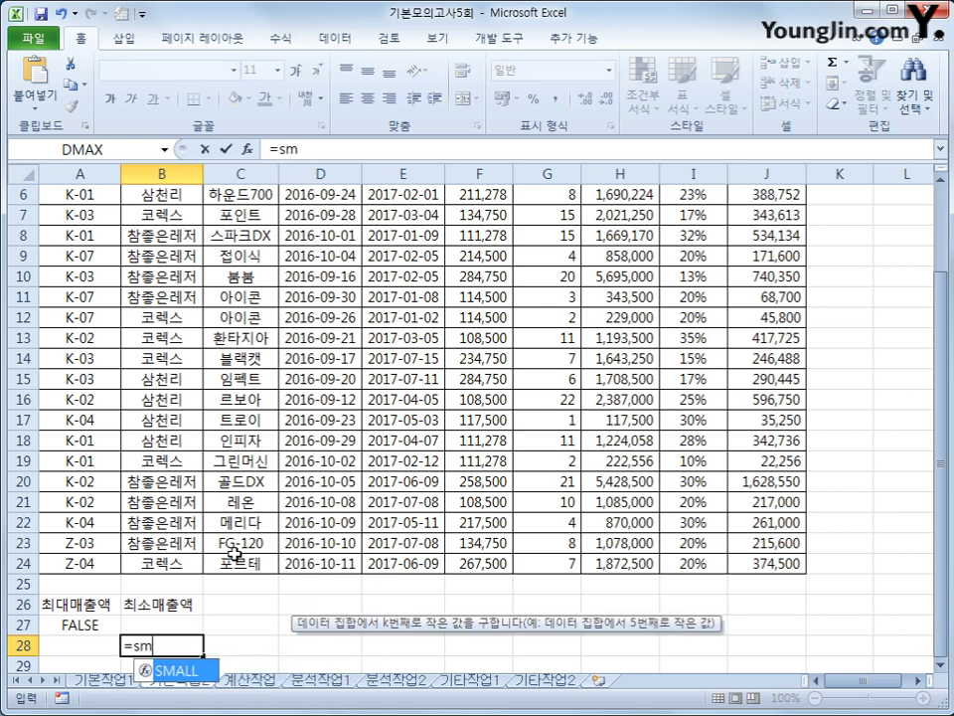
key("Tab")
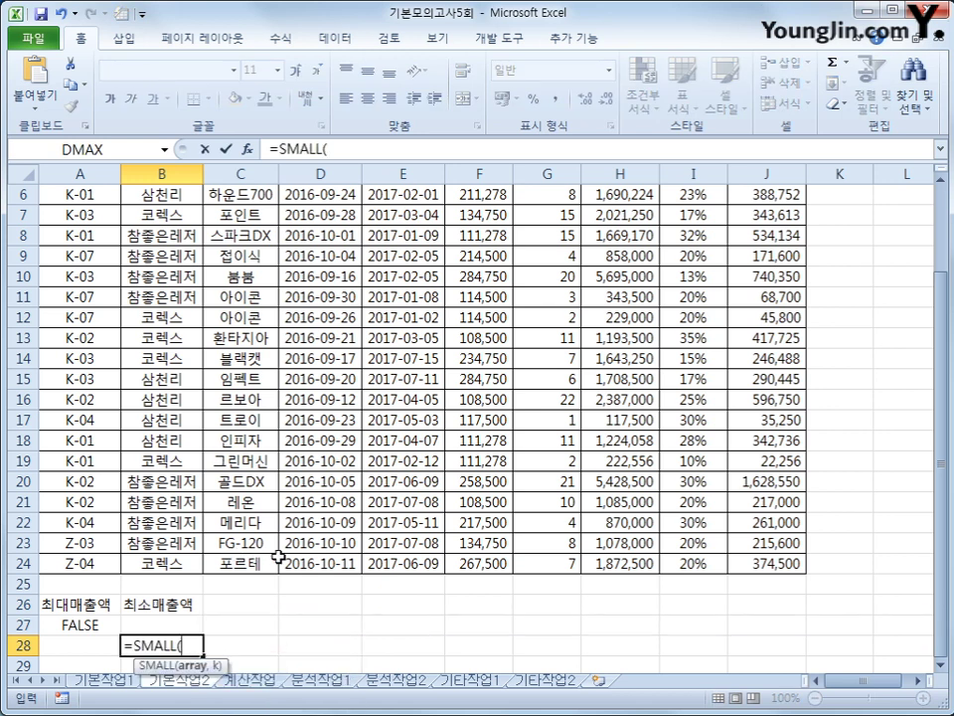
scroll(315, 419, "up", 2)
left_click_drag(598, 212, 604, 627)
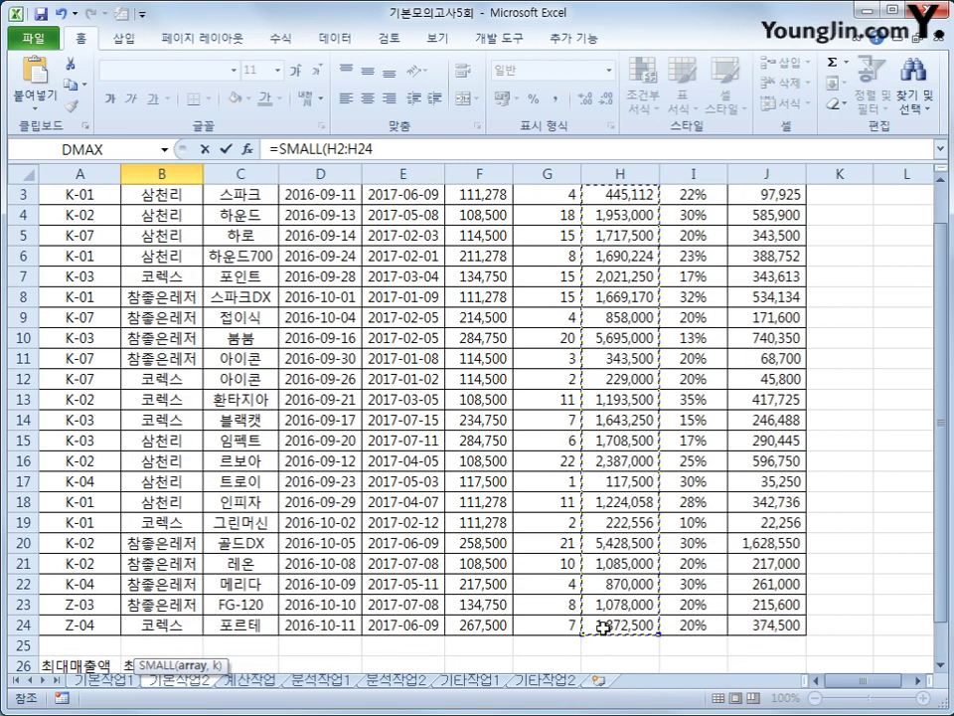
key("F4")
type(",")
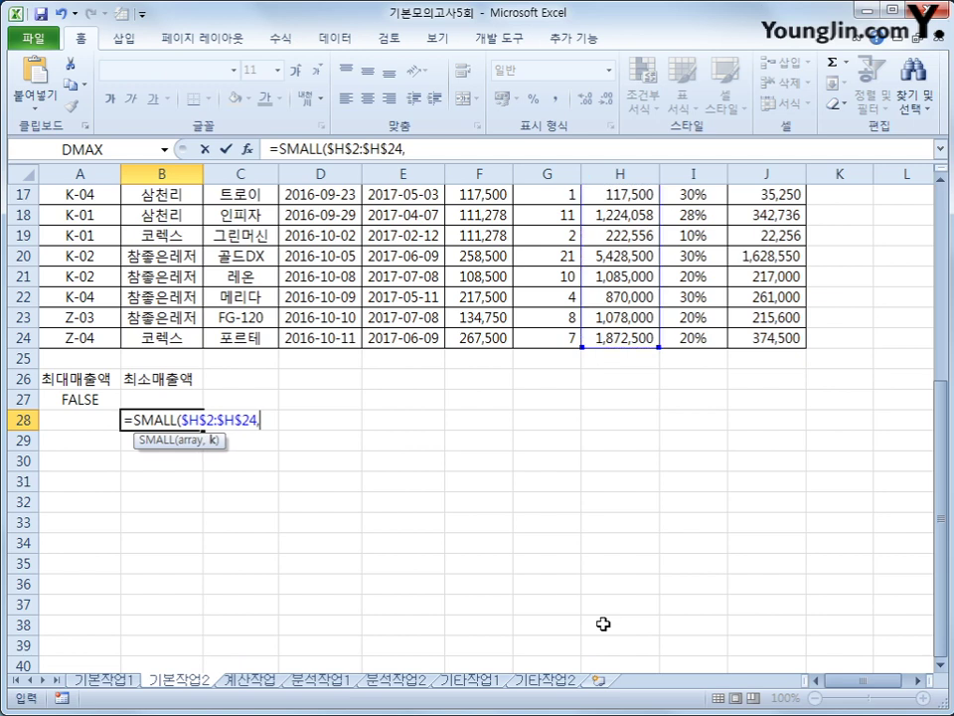
type("1)=")
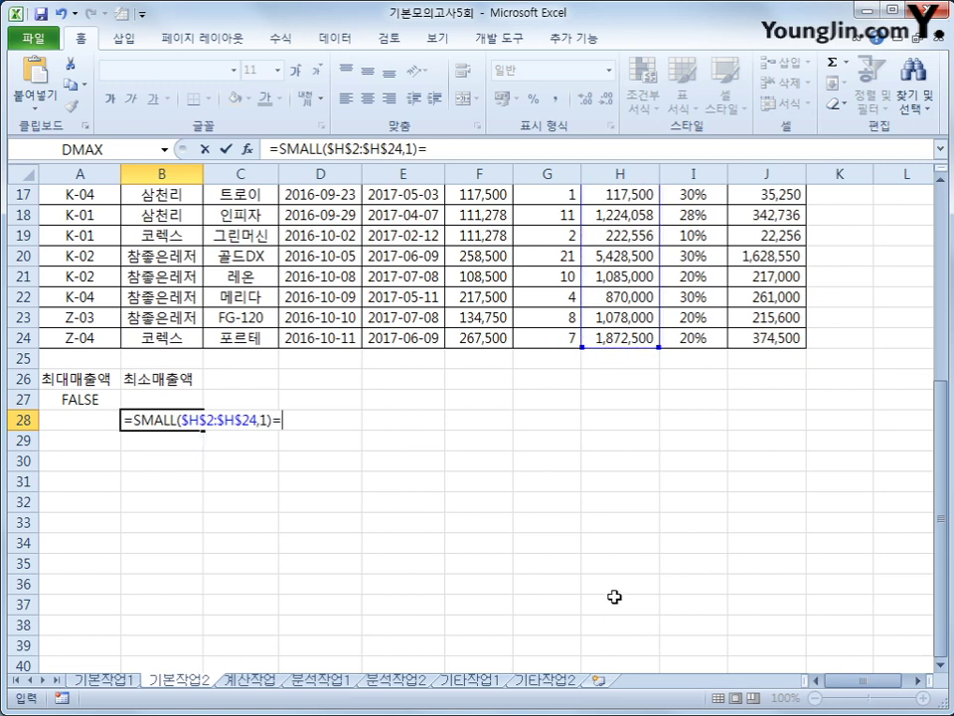
scroll(613, 597, "up", 5)
left_click(639, 215)
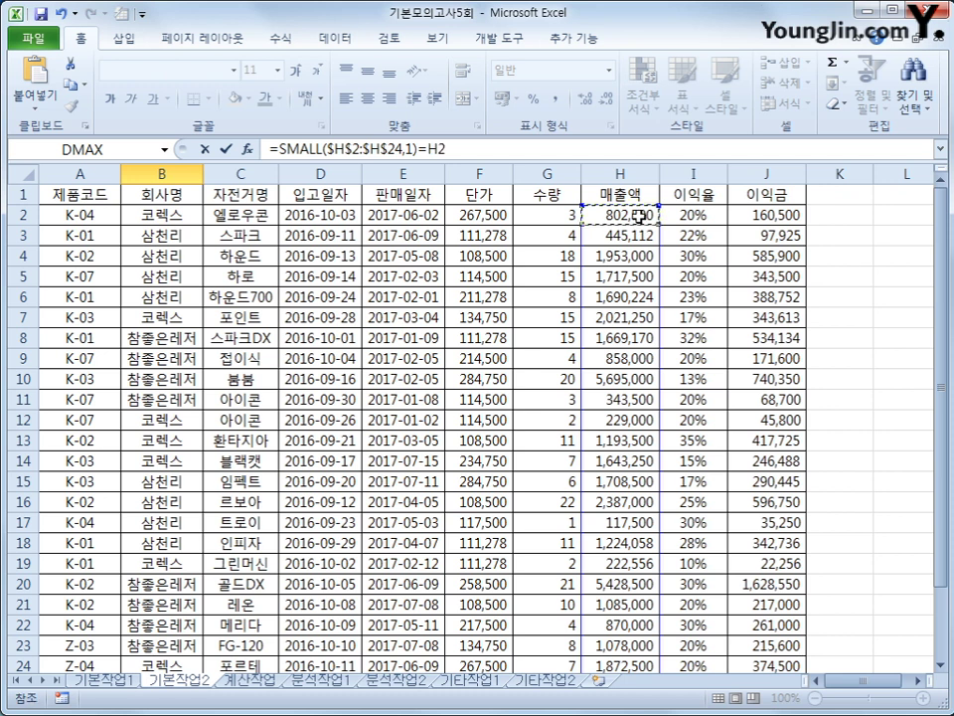
key("Return")
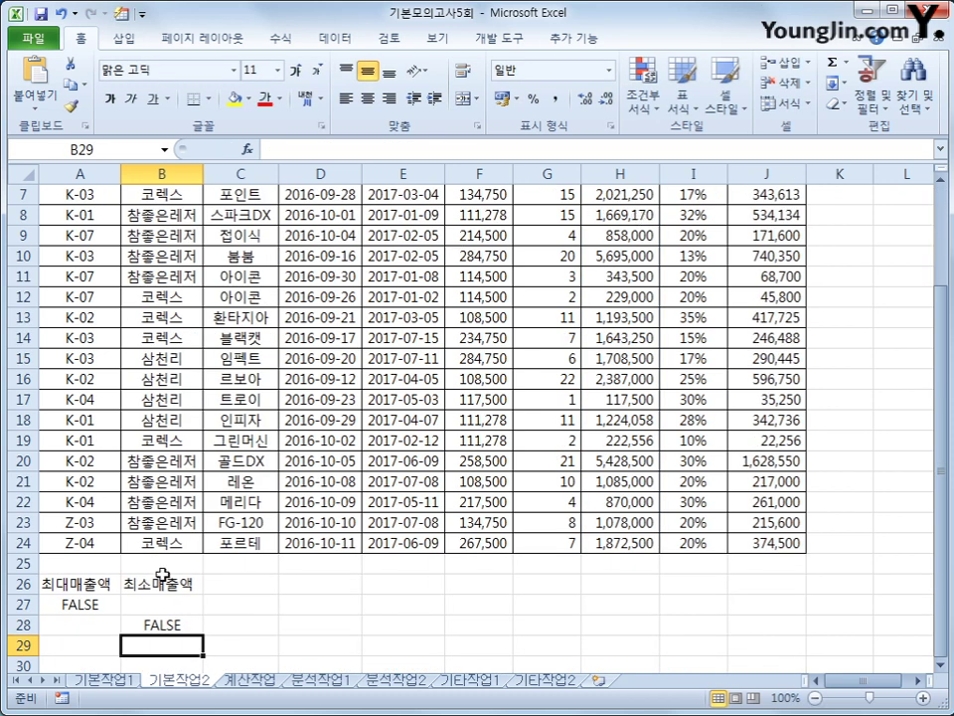
- Copy the table headings 회사명, 자전거명 and 매출액 into the row starting at A30
left_click_drag(81, 581, 141, 627)
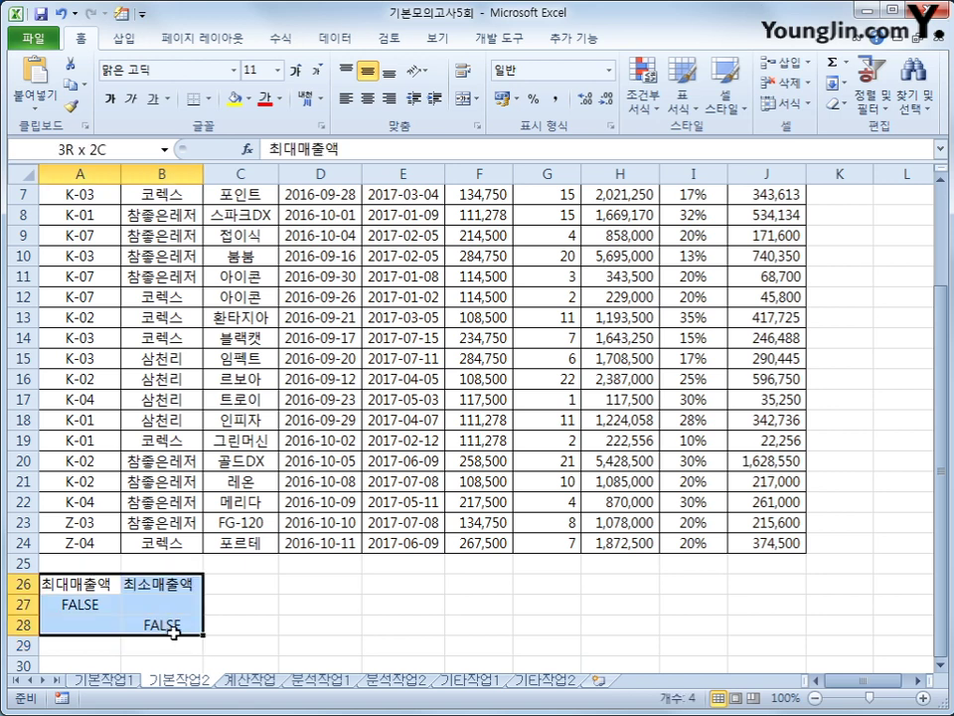
scroll(212, 514, "up", 2)
left_click(142, 199)
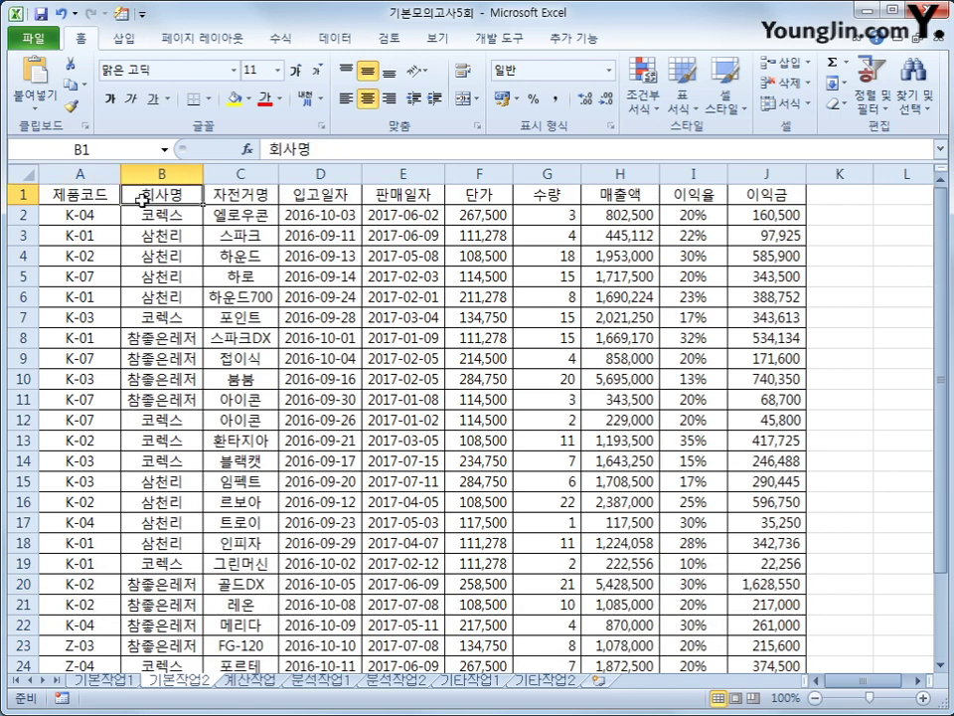
left_click(227, 196, "ctrl")
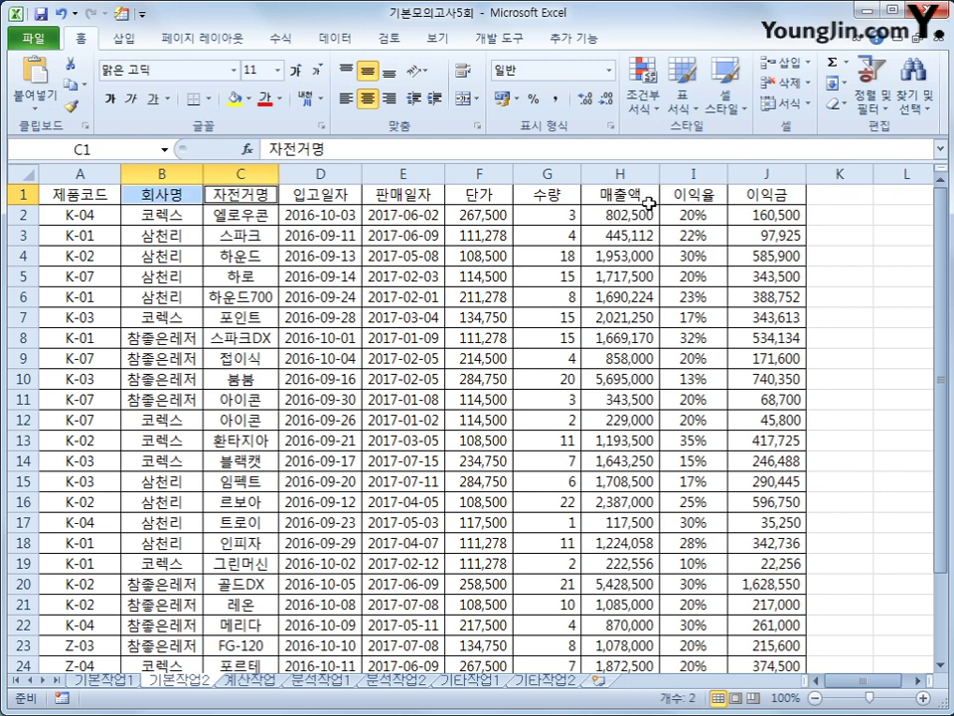
left_click(626, 193, "ctrl")
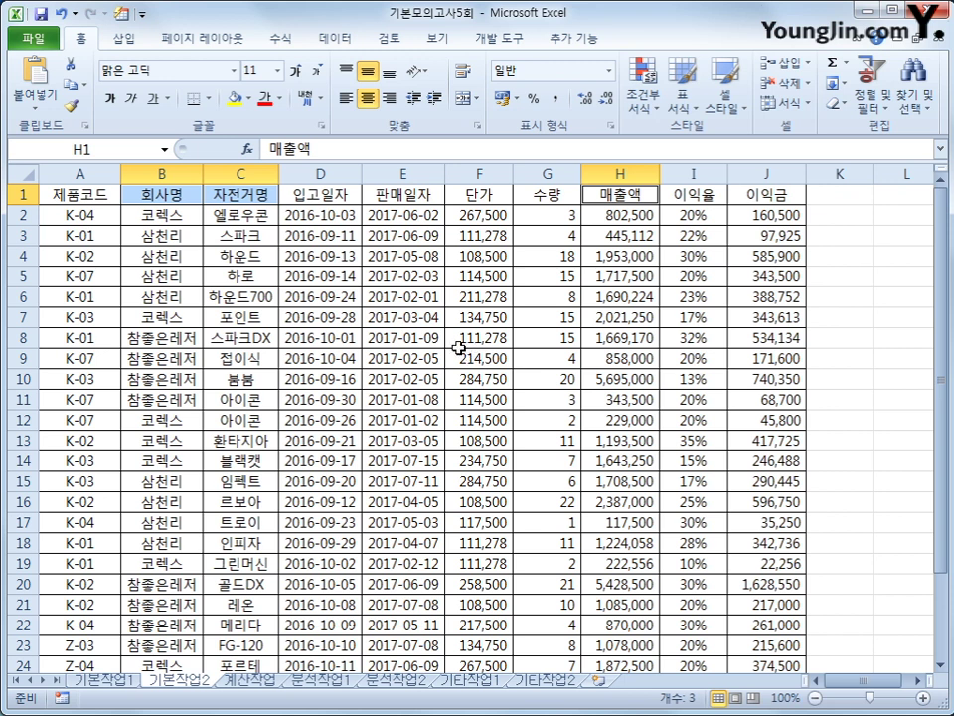
key("ctrl+c")
scroll(459, 347, "down", 5)
left_click(81, 480)
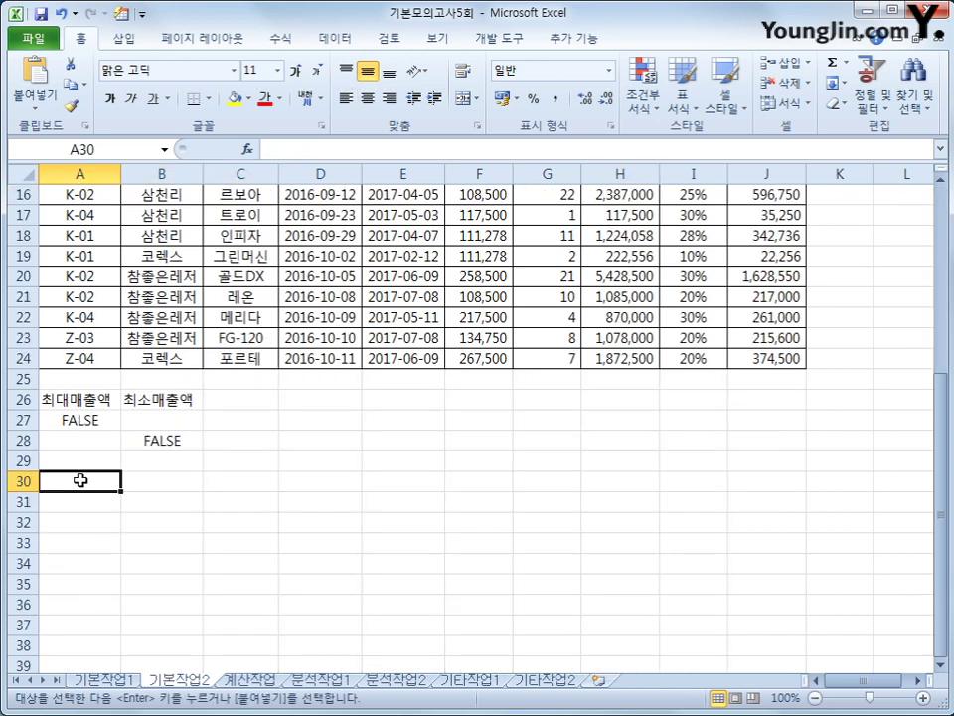
key("ctrl+v")
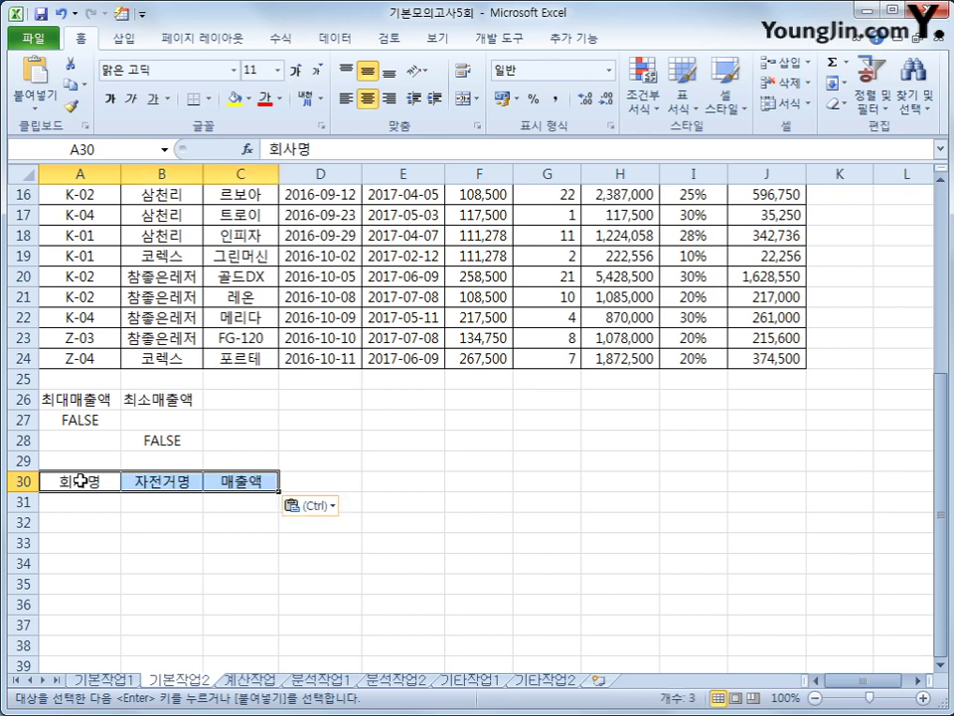
- Start an advanced filter on the table A1:J24 with A26:B28 as the criteria range
left_click(64, 399)
left_click_drag(92, 479, 225, 481)
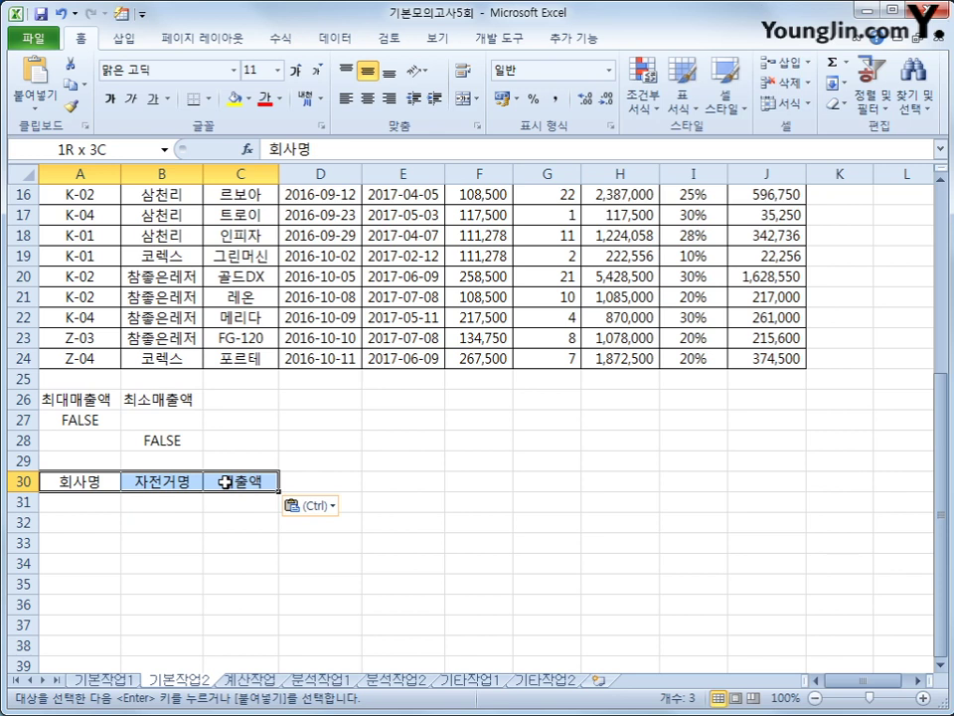
left_click(288, 305)
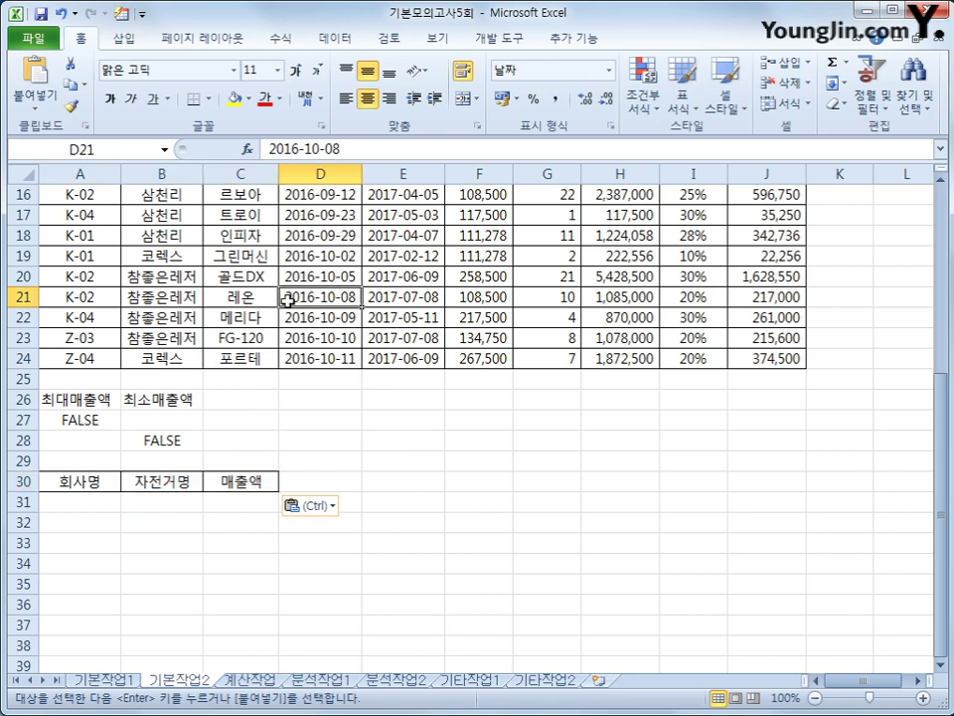
left_click(333, 43)
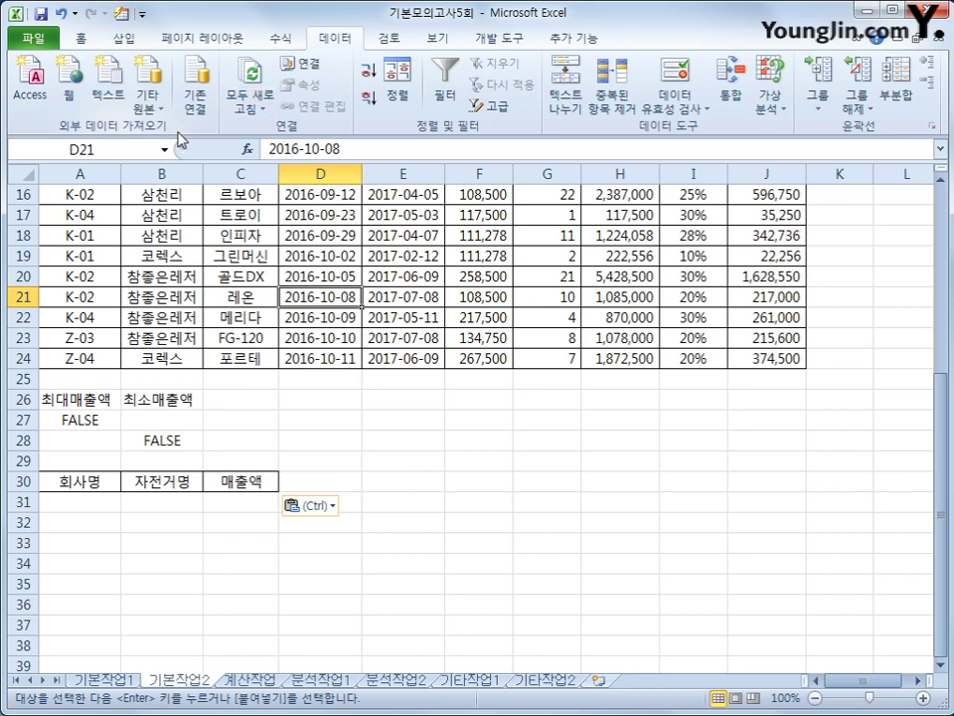
left_click(491, 107)
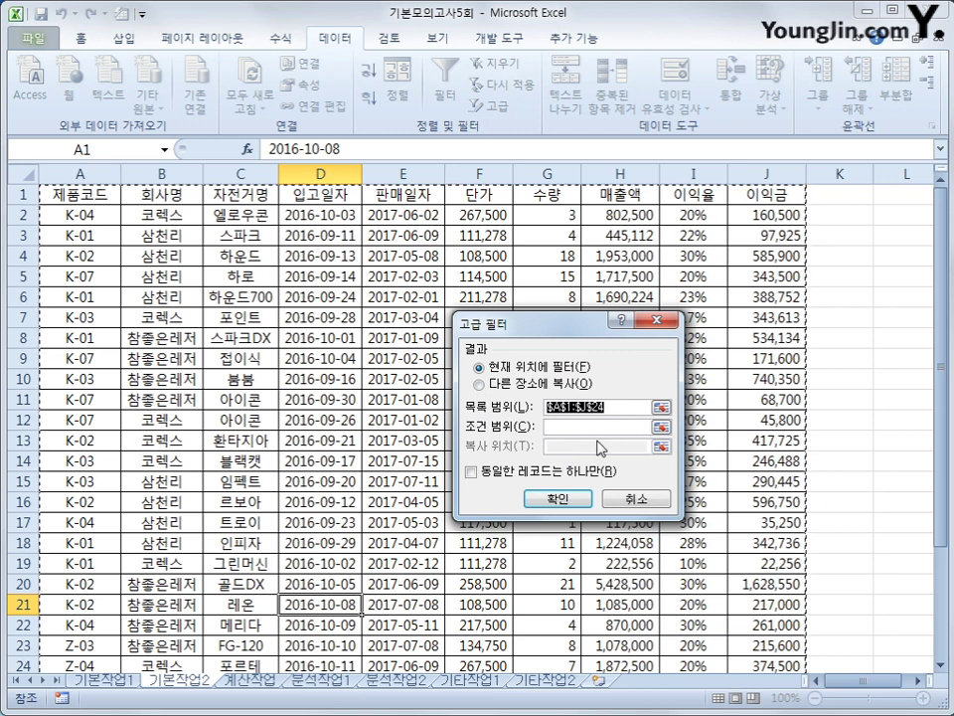
left_click(597, 429)
scroll(387, 330, "down", 3)
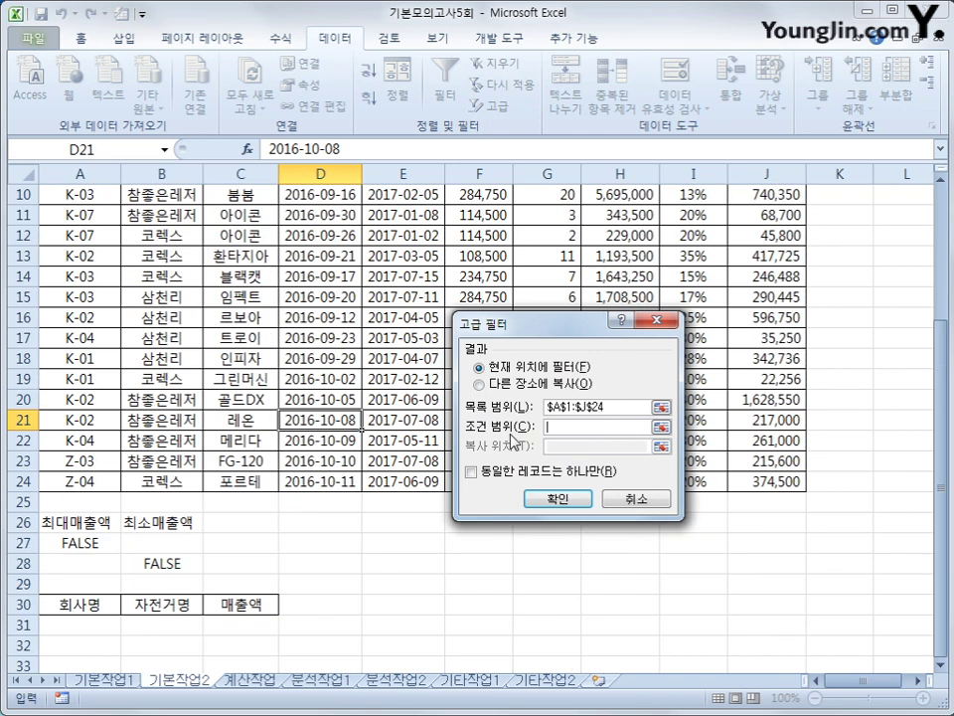
left_click_drag(59, 522, 153, 561)
- Set the filter to copy its results to another location at A30:C30, and run it
left_click(481, 385)
left_click(558, 446)
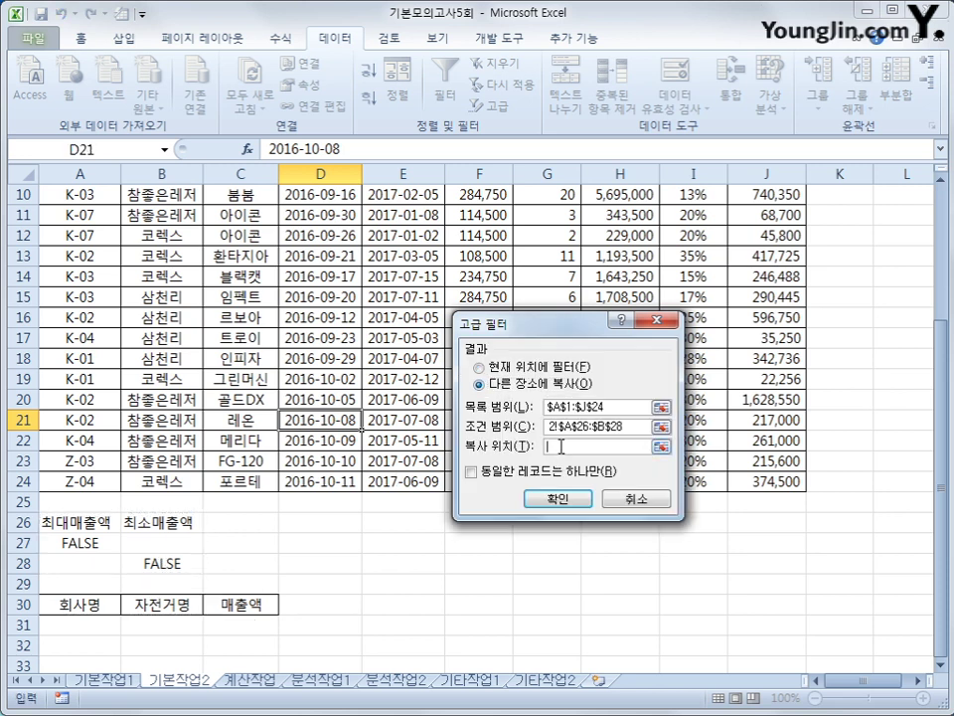
left_click_drag(69, 602, 237, 600)
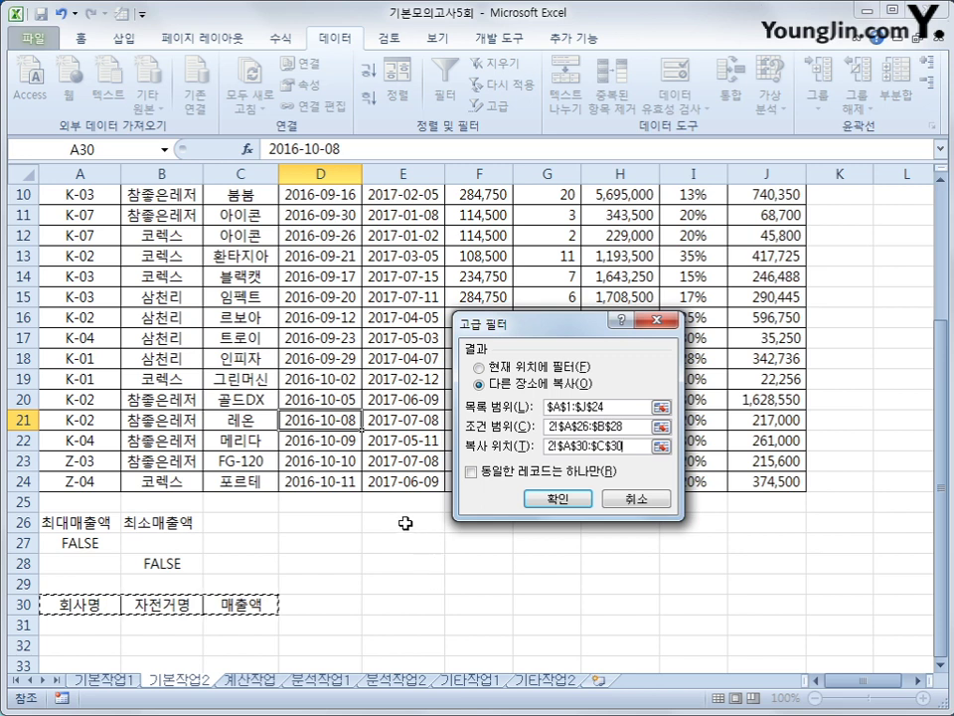
left_click(558, 498)
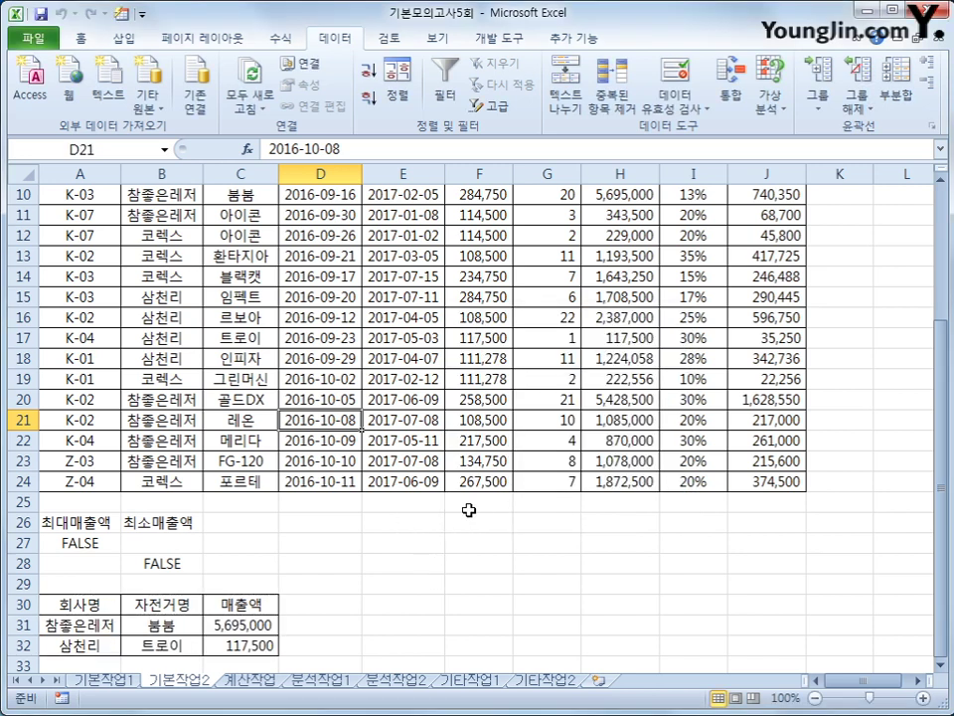
scroll(460, 510, "down", 2)
left_click(250, 503)
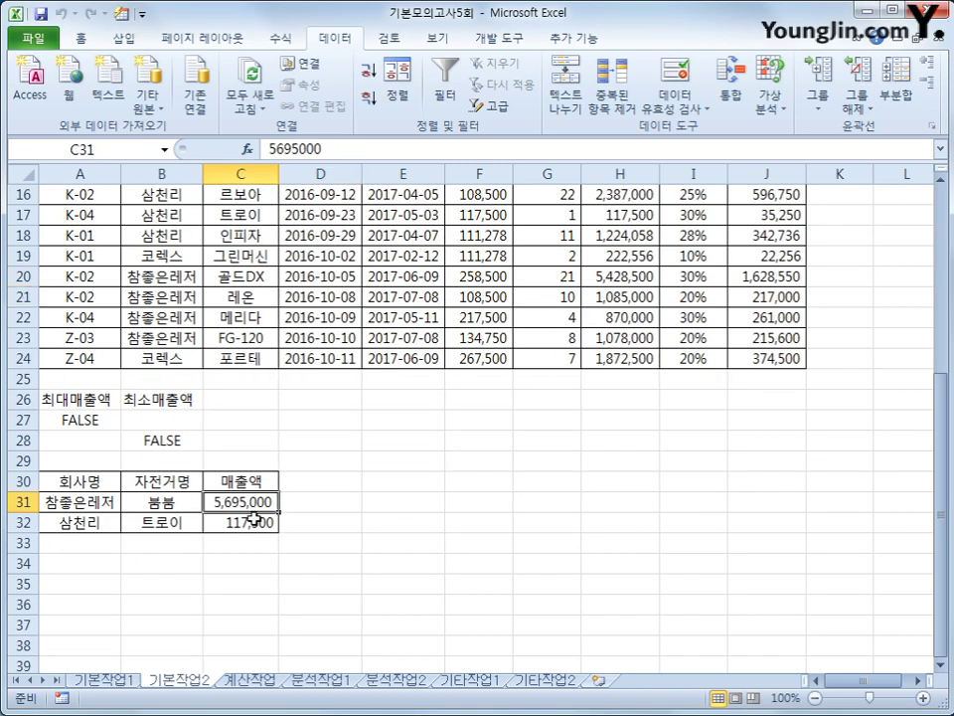
left_click(252, 523)
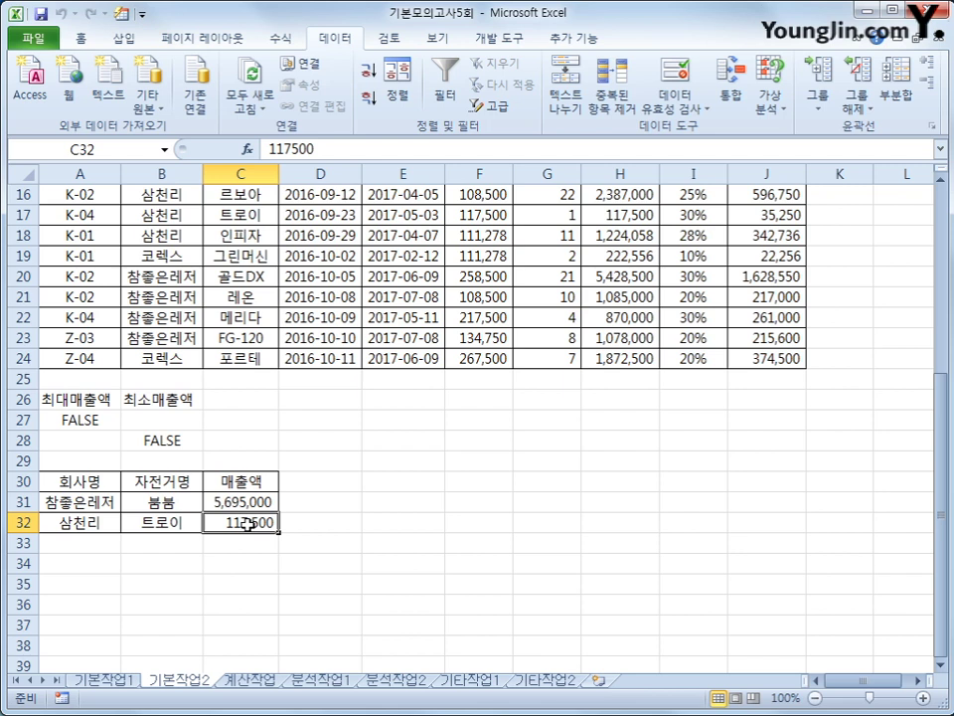
- Create a new formula-based conditional formatting rule for the data rows A2:J24
scroll(244, 519, "up", 5)
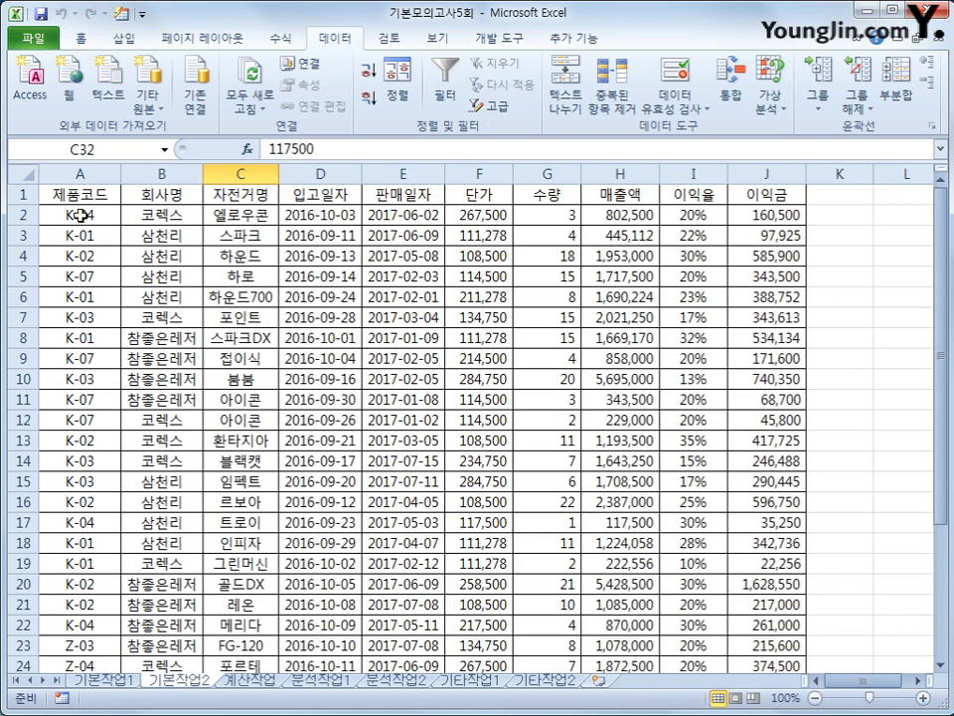
left_click_drag(84, 214, 778, 583)
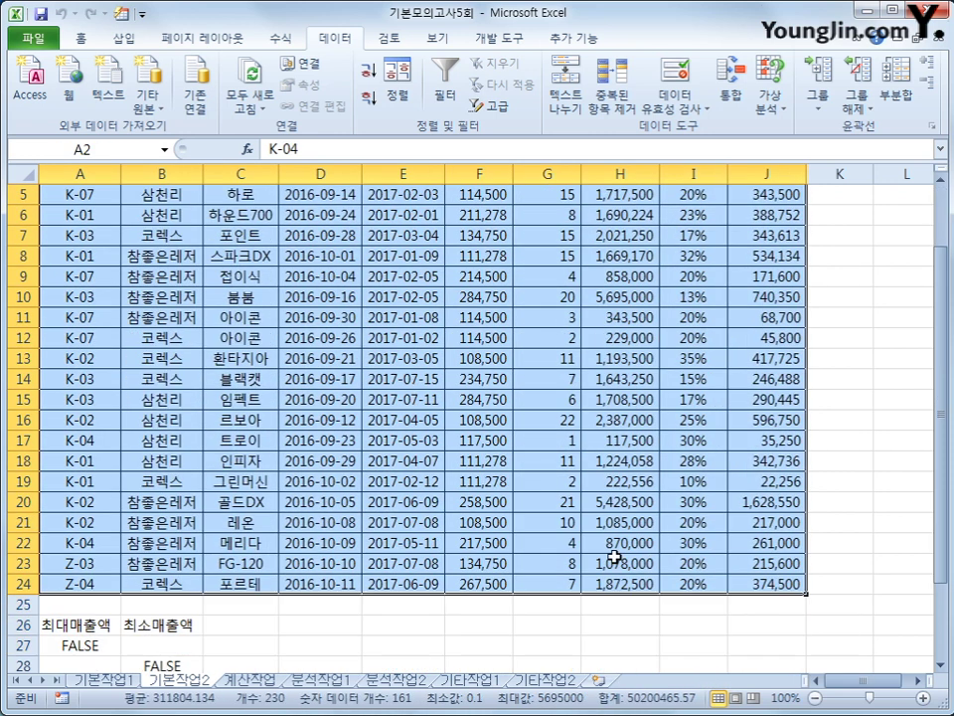
left_click(80, 37)
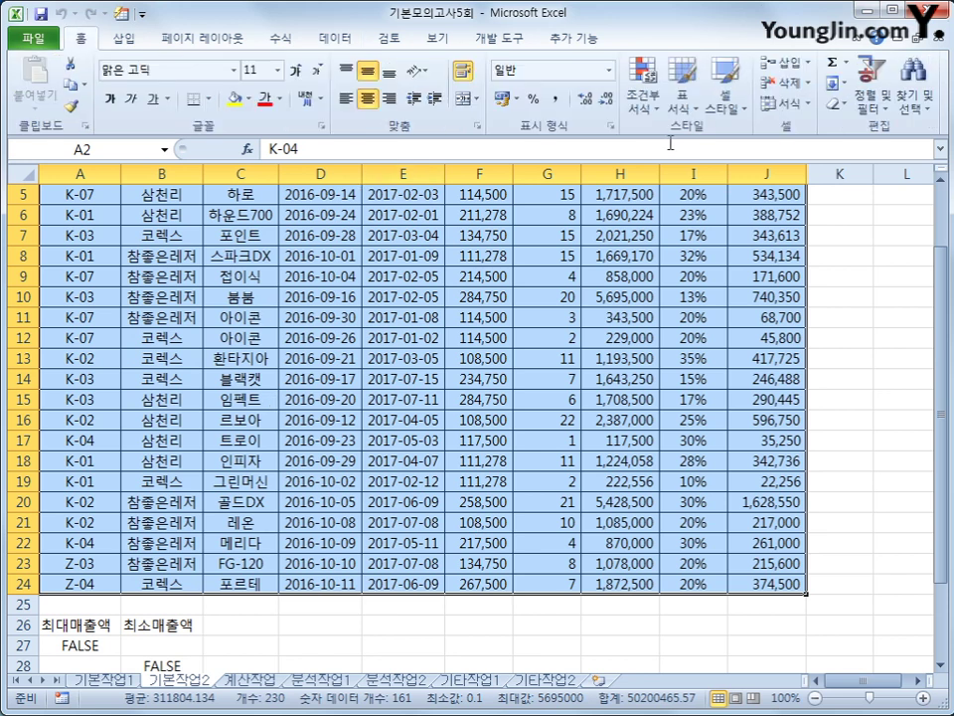
left_click(651, 98)
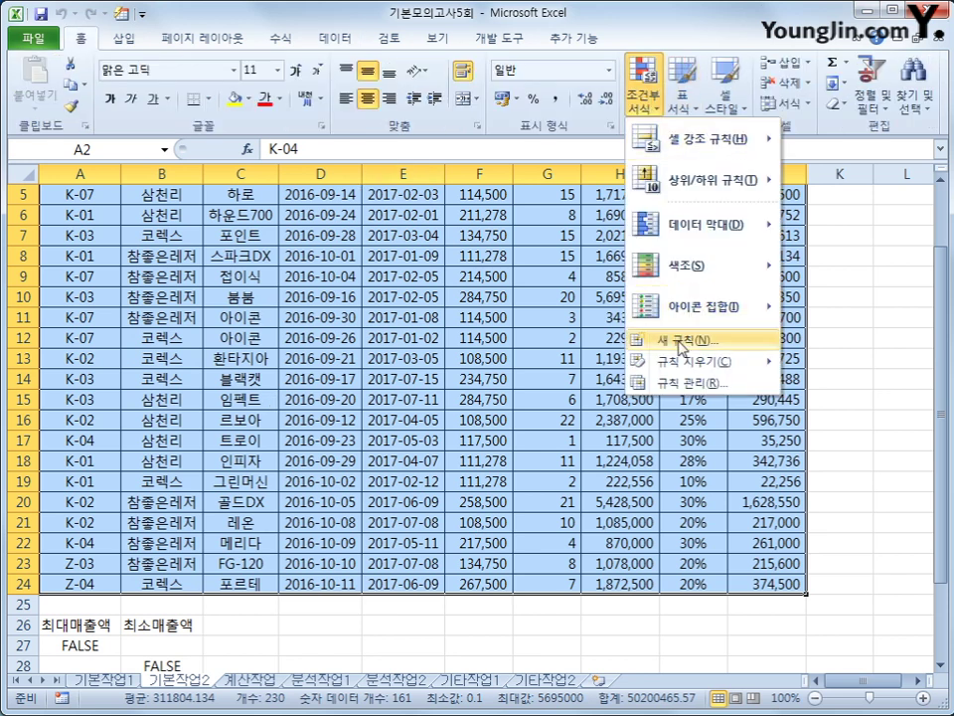
left_click(656, 340)
left_click_drag(502, 254, 496, 217)
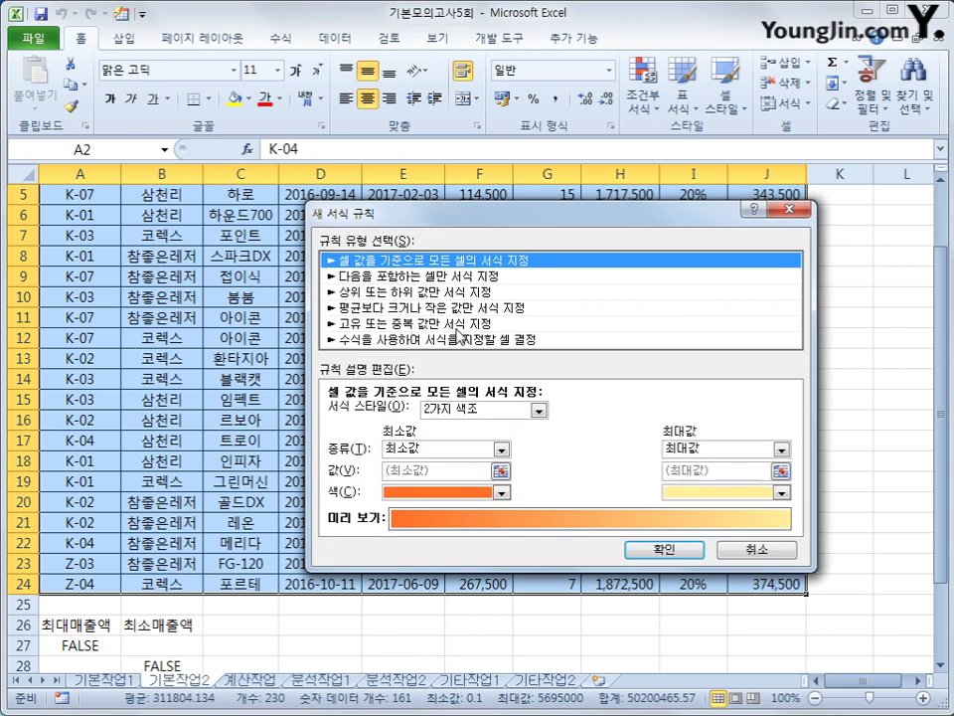
left_click(457, 340)
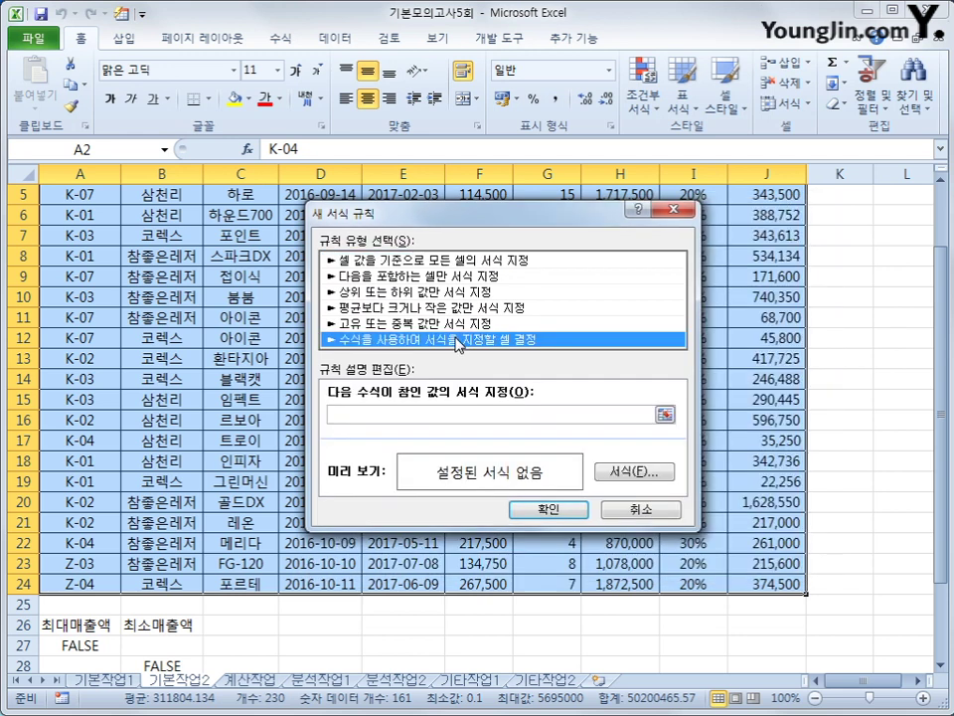
- Begin the rule formula with an OR test on 이익율 using a column-locked reference: =or($I2>20%,
left_click(426, 411)
type("ㅋ")
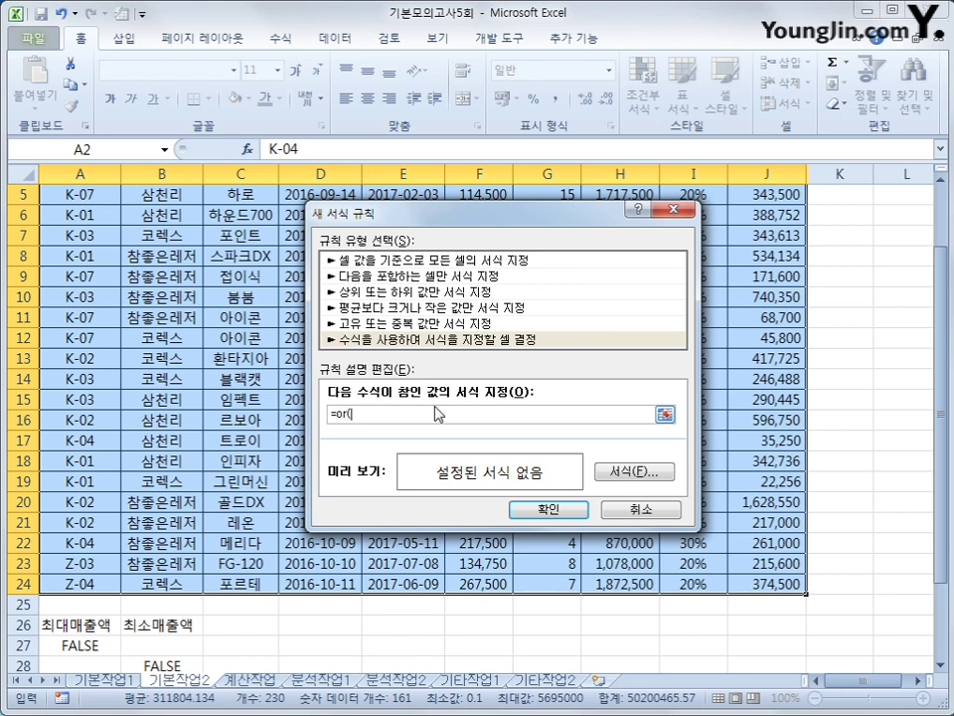
scroll(328, 310, "up", 2)
left_click_drag(595, 225, 645, 331)
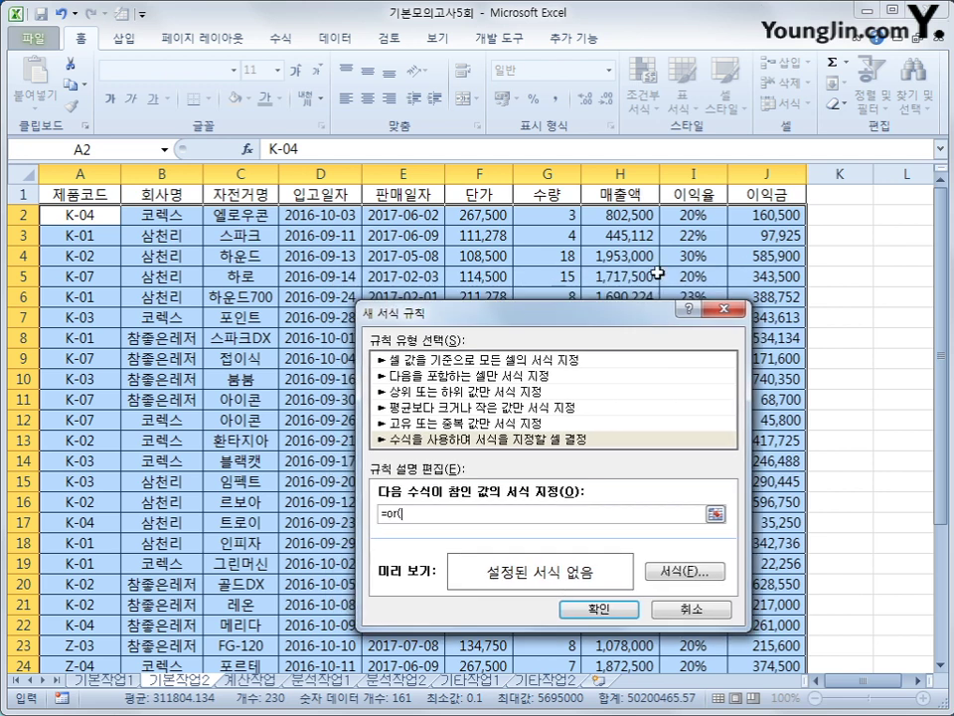
left_click(691, 215)
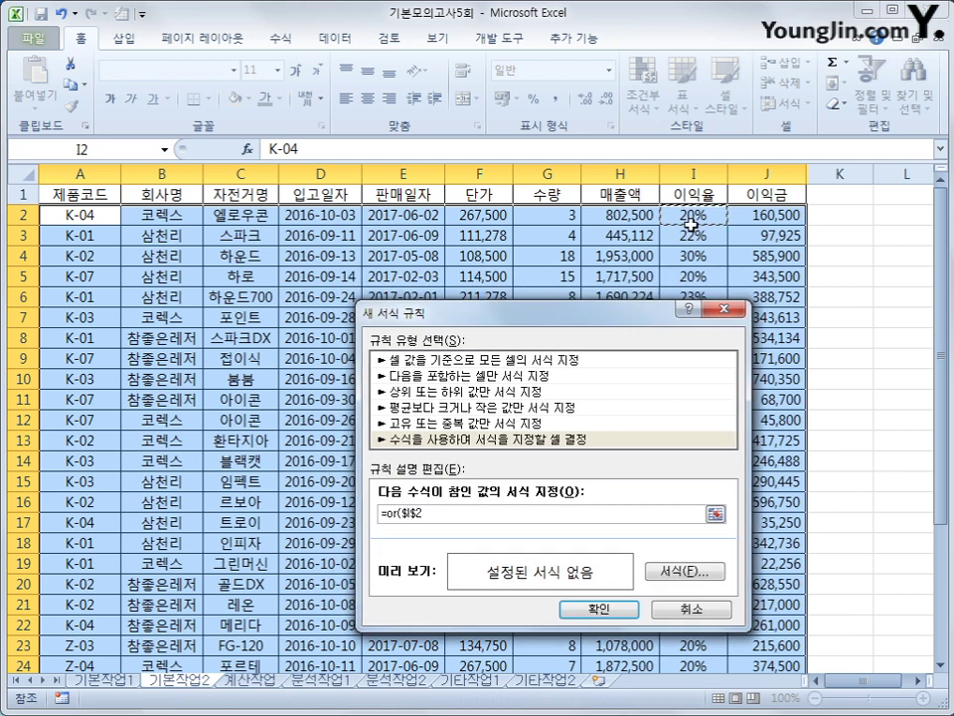
key("F4")
key("F4")
type(">")
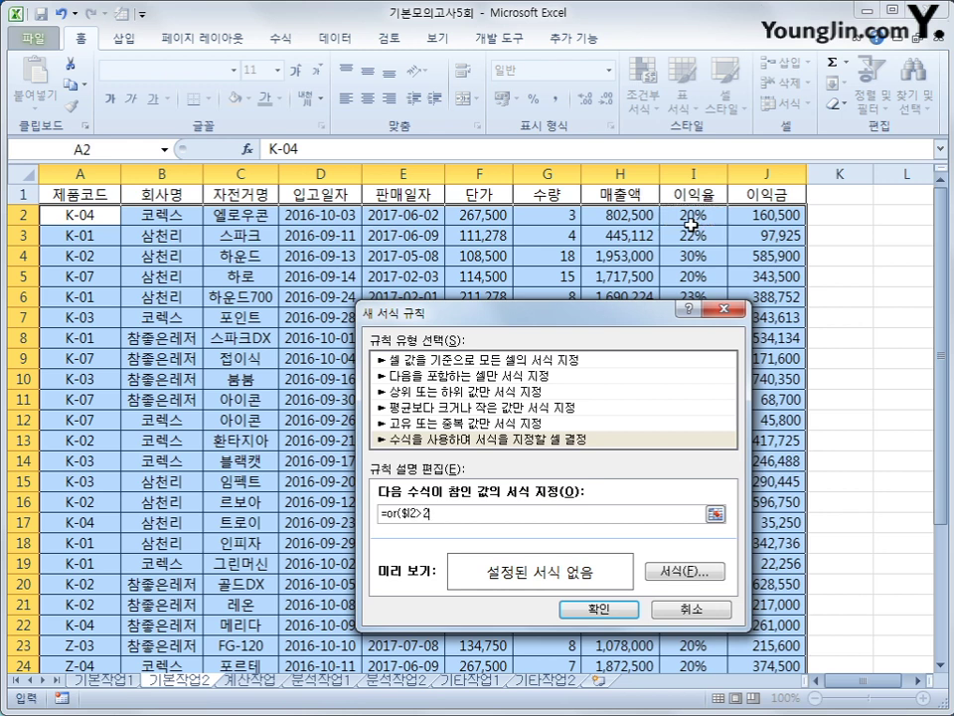
type("20%,")
- Add the 이익금 condition $J2>=500000 to the rule and close the OR formula
left_click(768, 210)
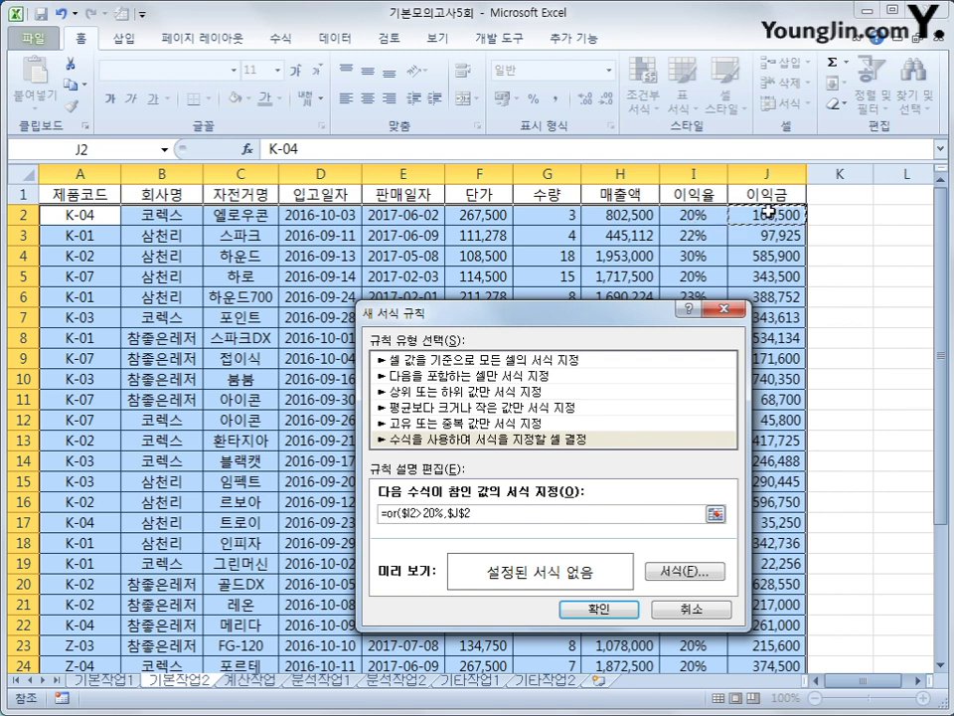
key("F4")
key("F4")
type(">=500000")
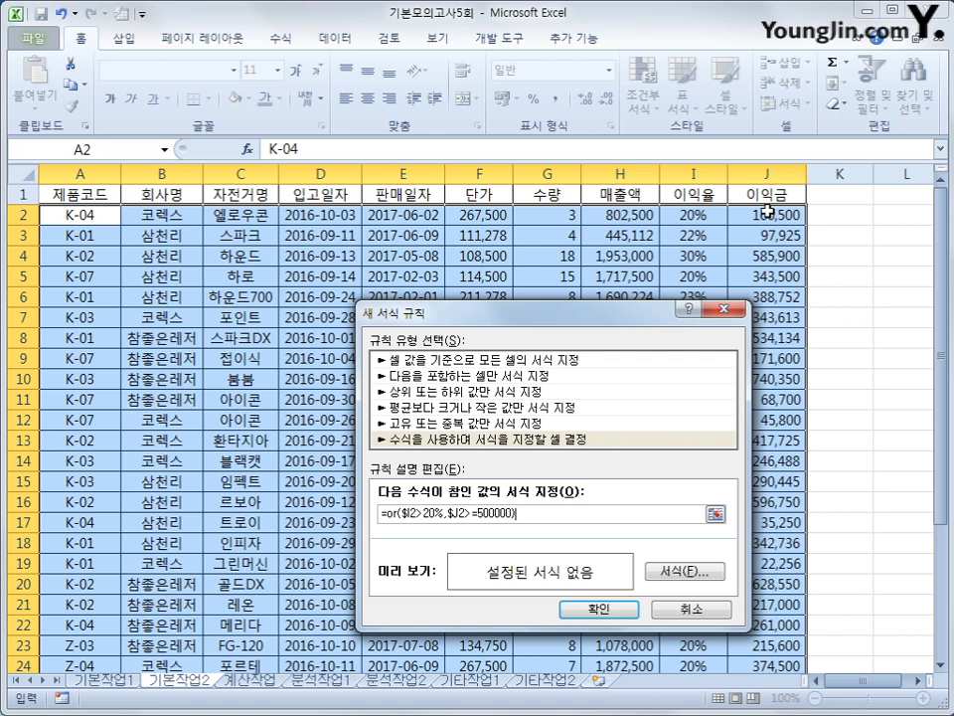
- Give the rule the 기울임꼴 font style and the standard 파랑 font colour, and apply it
left_click(660, 573)
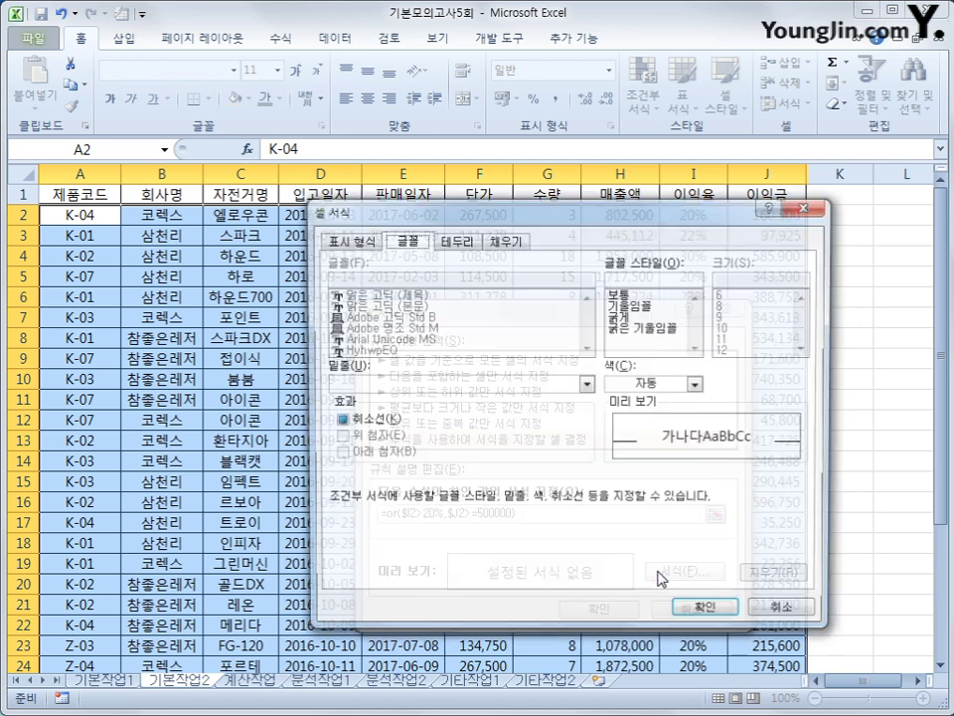
left_click(646, 307)
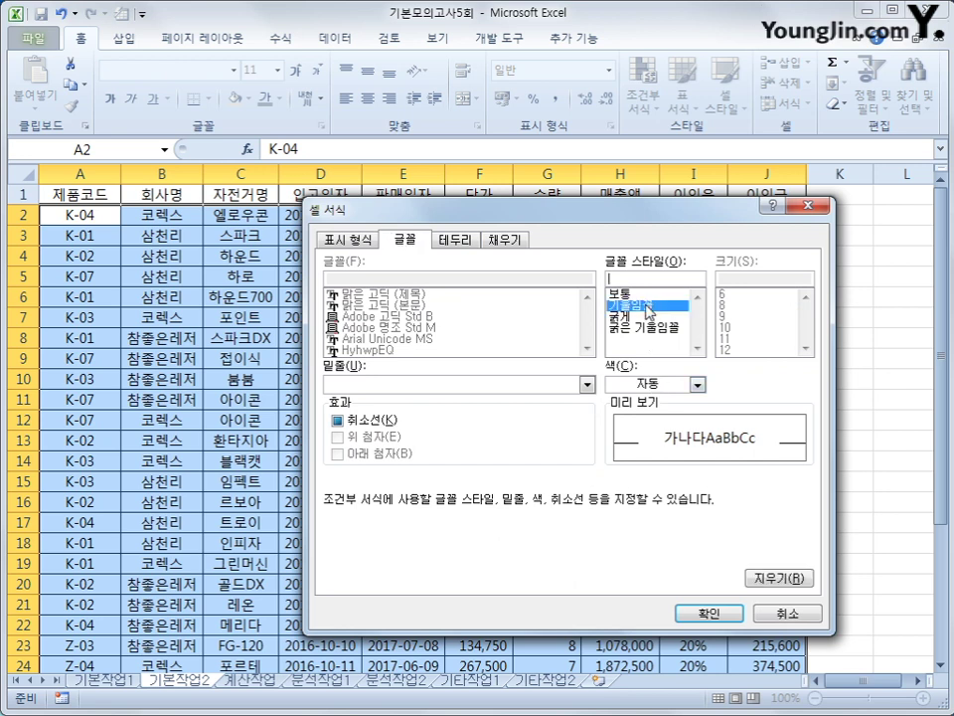
left_click(697, 384)
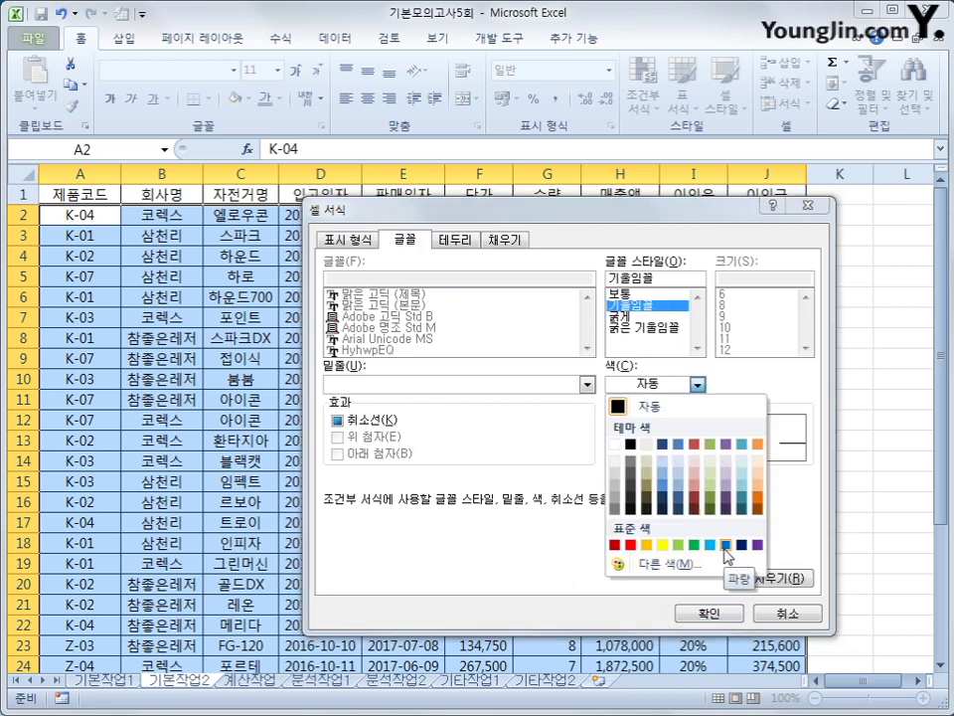
left_click(725, 546)
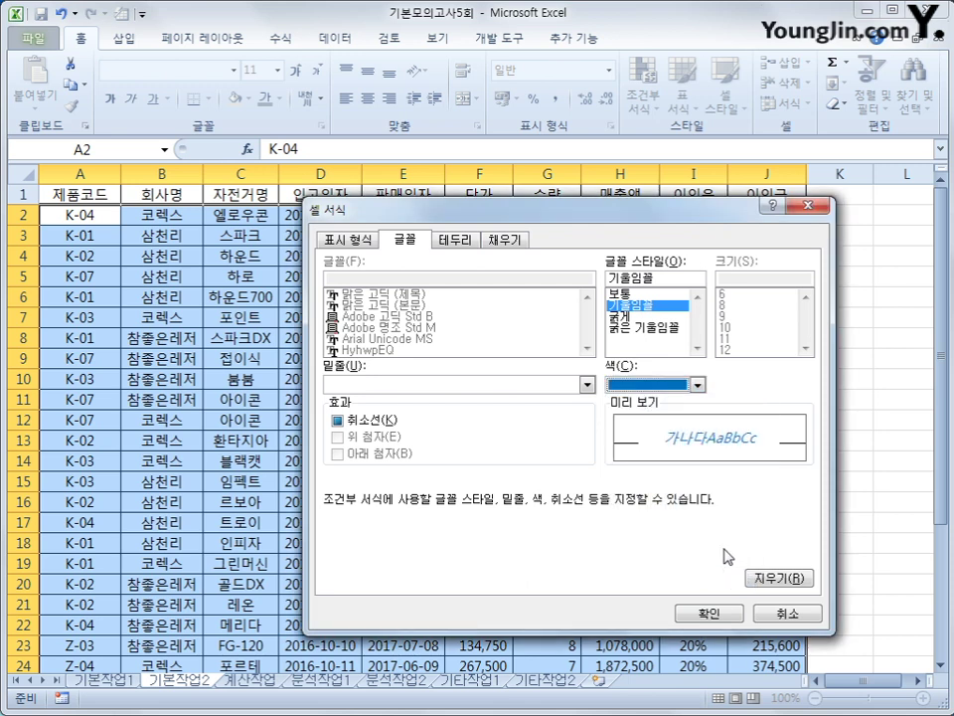
left_click(707, 613)
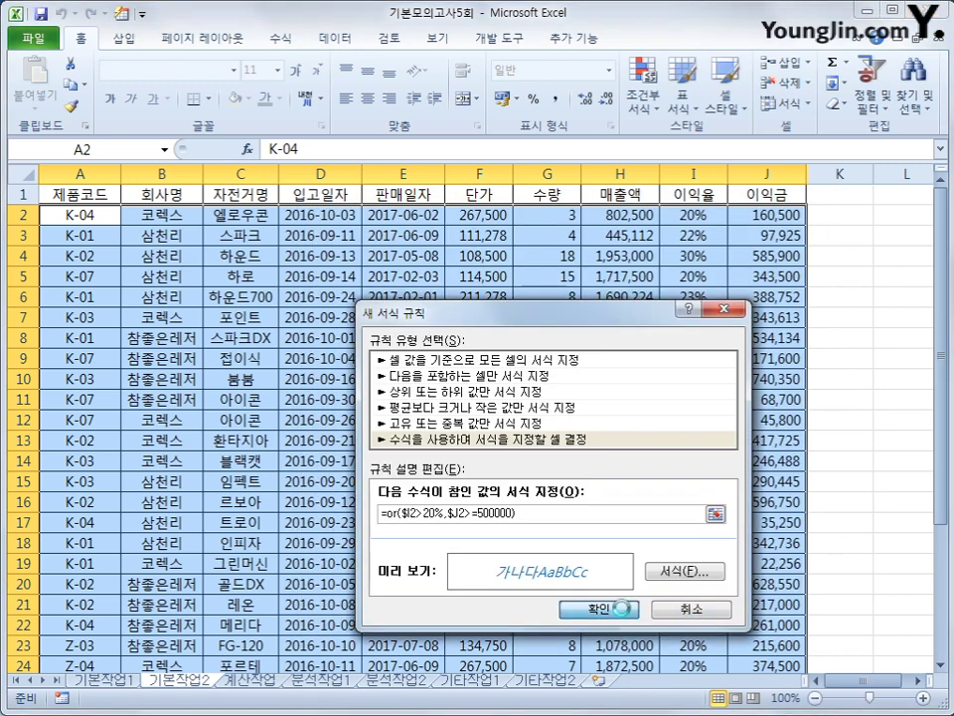
left_click(625, 611)
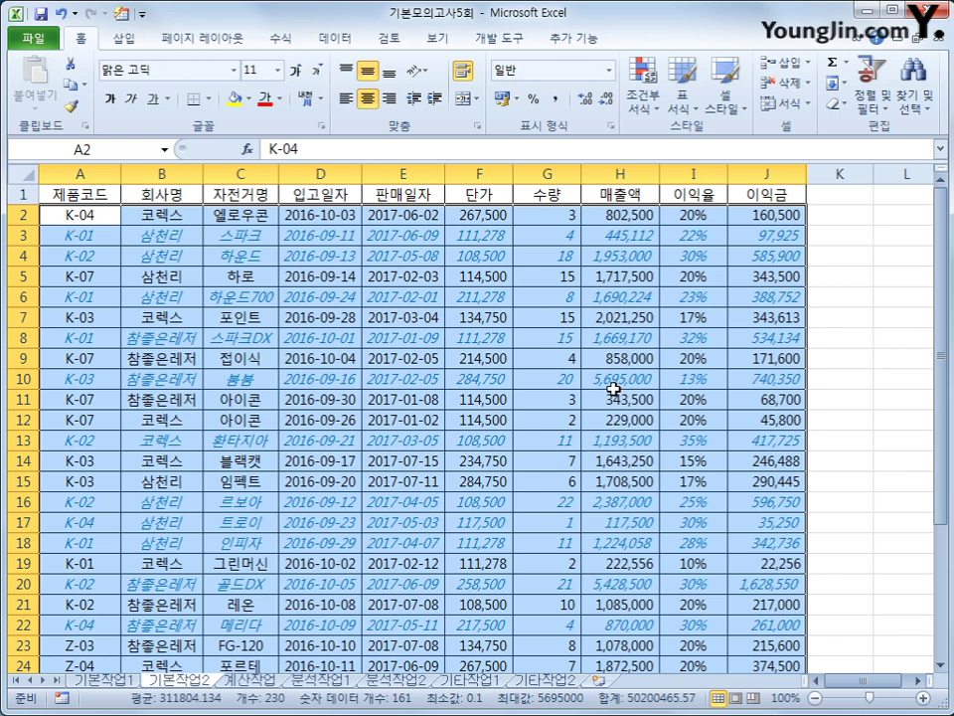
scroll(615, 387, "down", 2)
scroll(616, 383, "up", 2)
left_click(759, 195)
key("ctrl+z")
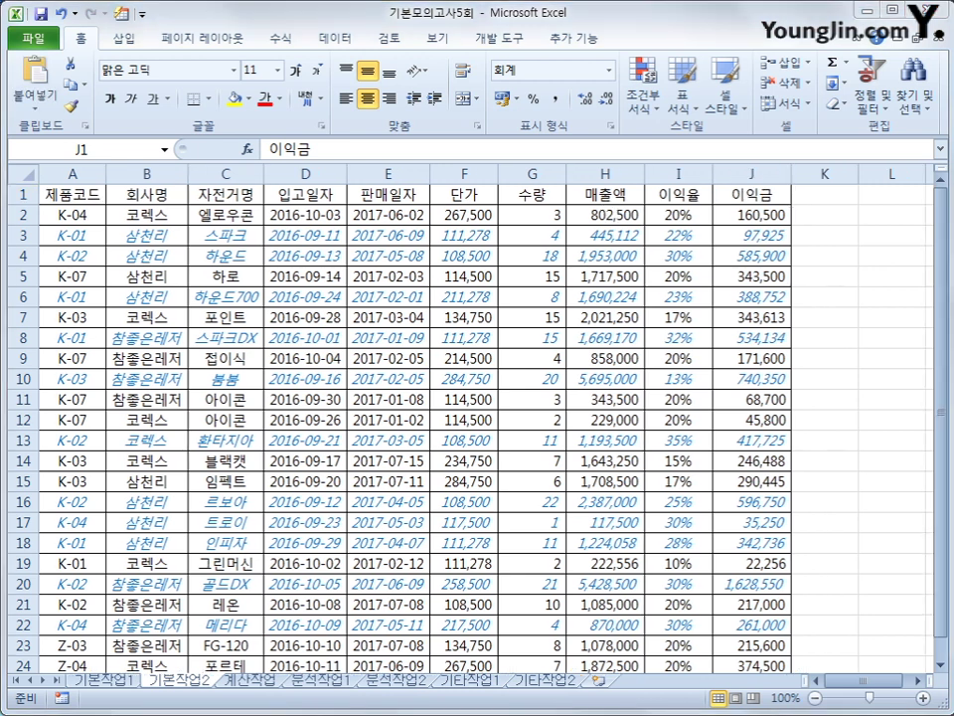
- Set the cell protection of the 이익금 formulas in J2:J24 to 숨김, keeping 잠금 enabled
left_click(754, 213)
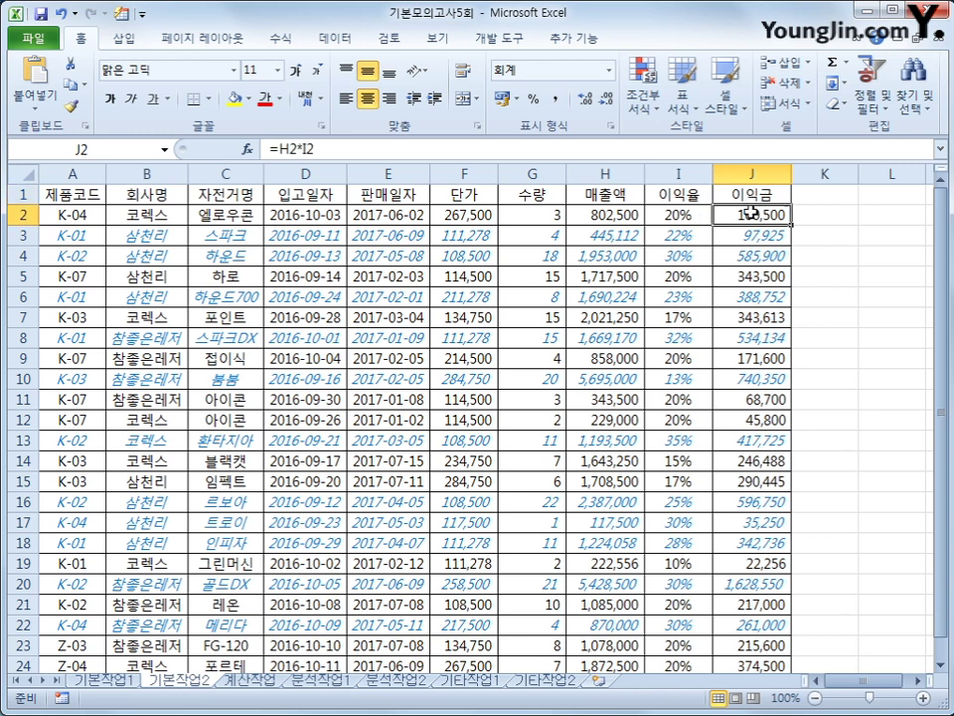
left_click_drag(752, 213, 752, 618)
scroll(757, 613, "up", 1)
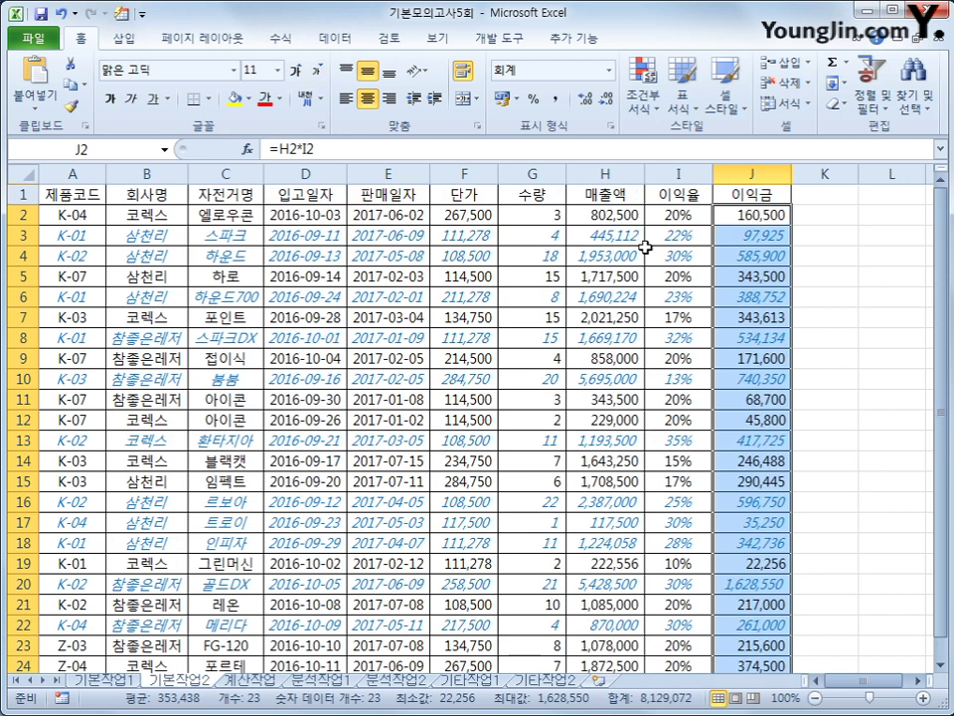
right_click(745, 258)
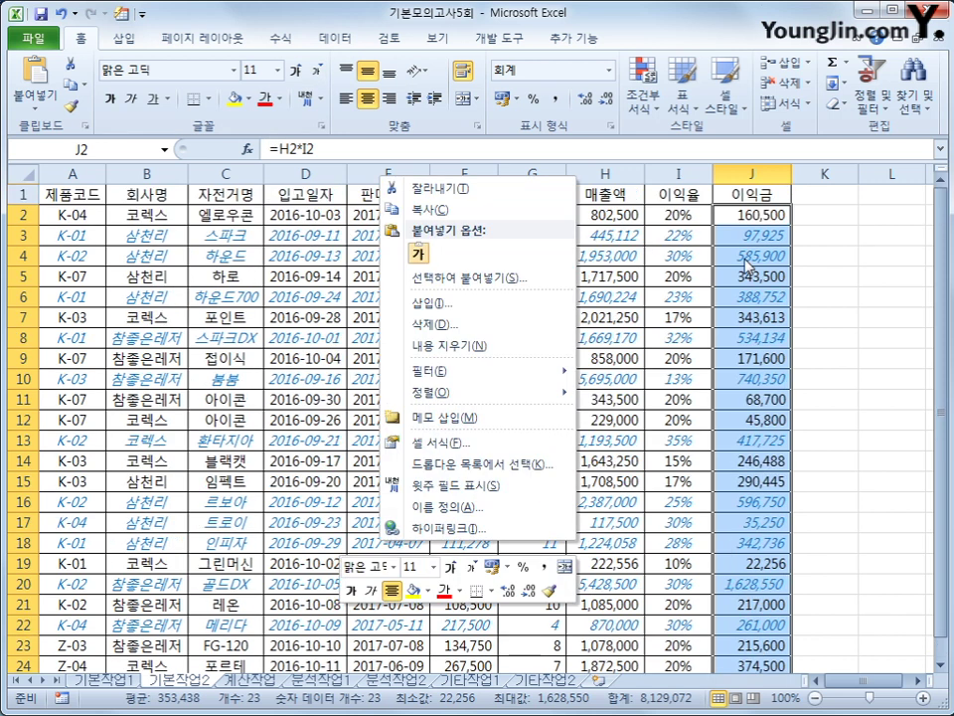
left_click(455, 443)
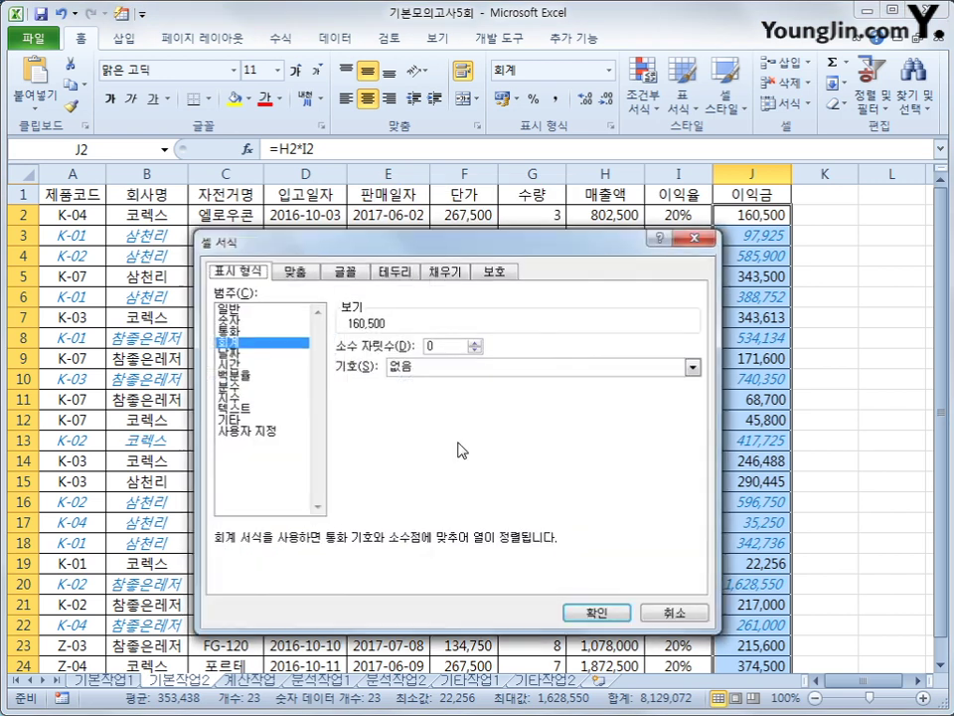
left_click(492, 272)
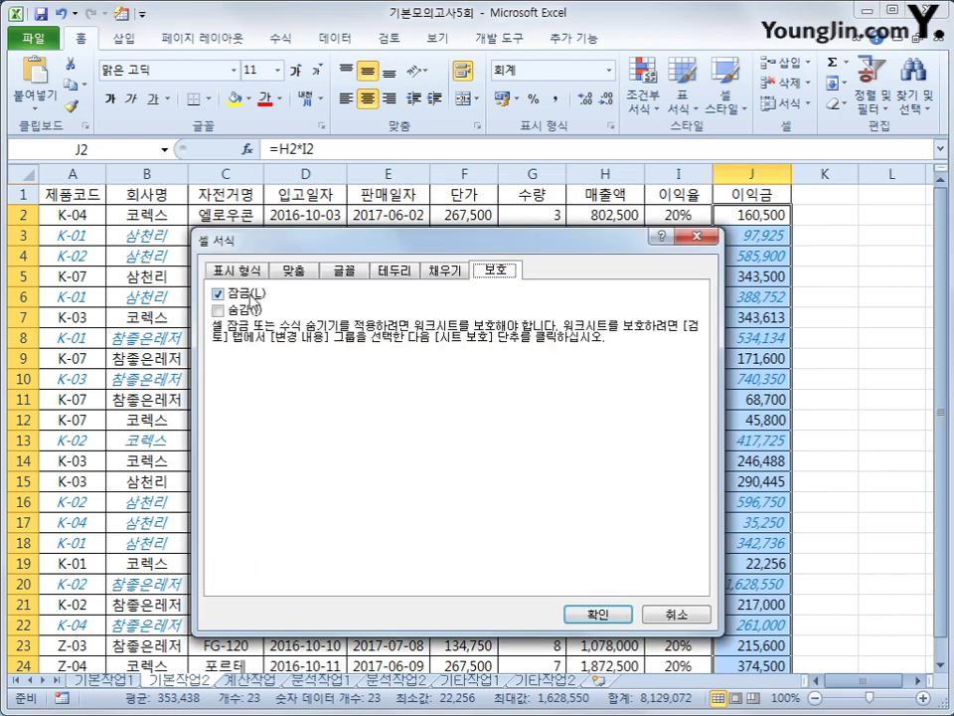
left_click(245, 311)
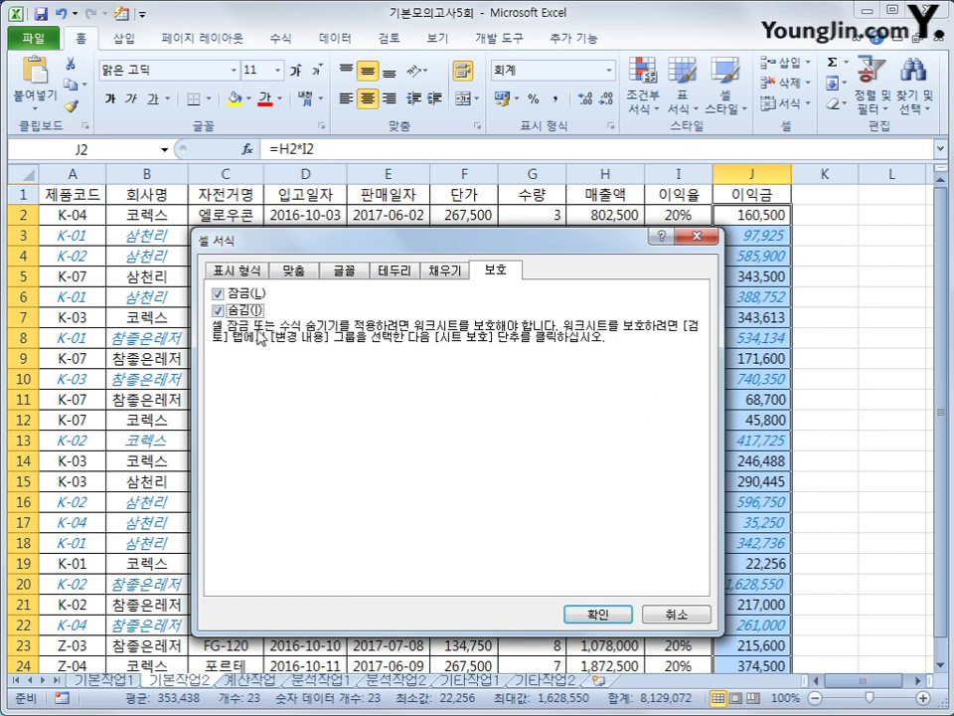
left_click(598, 615)
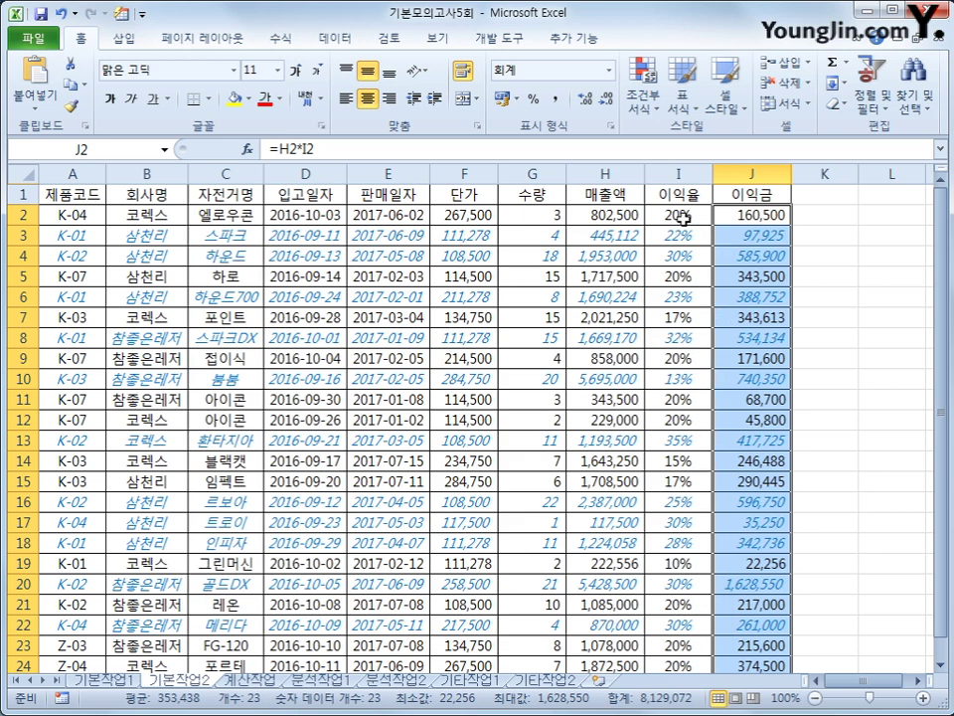
- Protect the 기본작업2 sheet without a password, allowing selection of both locked and unlocked cells
left_click(391, 38)
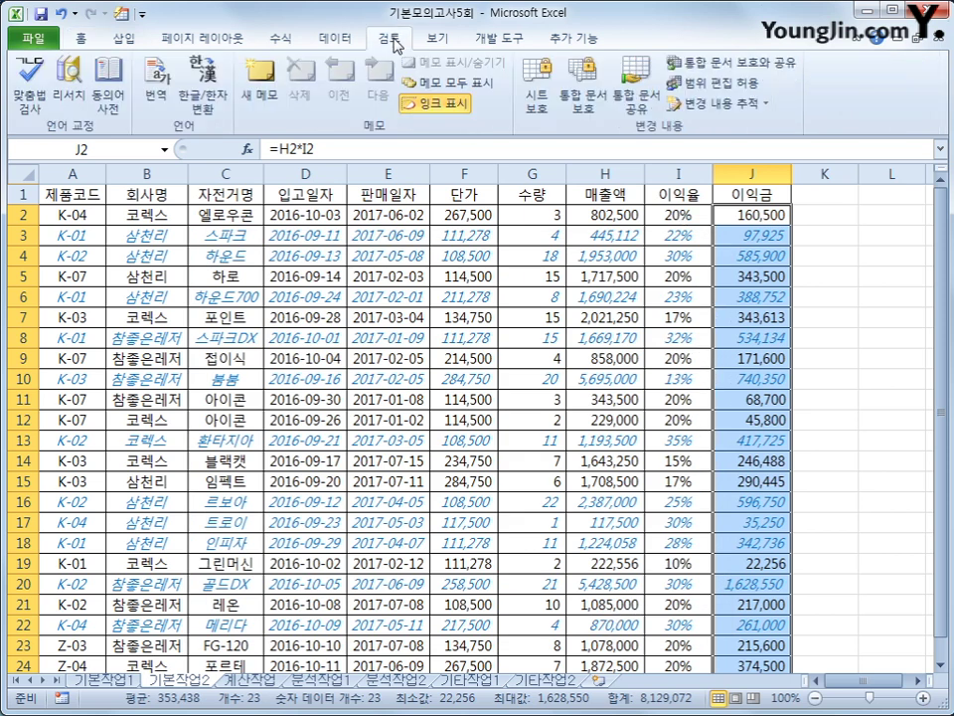
left_click(542, 109)
left_click_drag(380, 264, 462, 246)
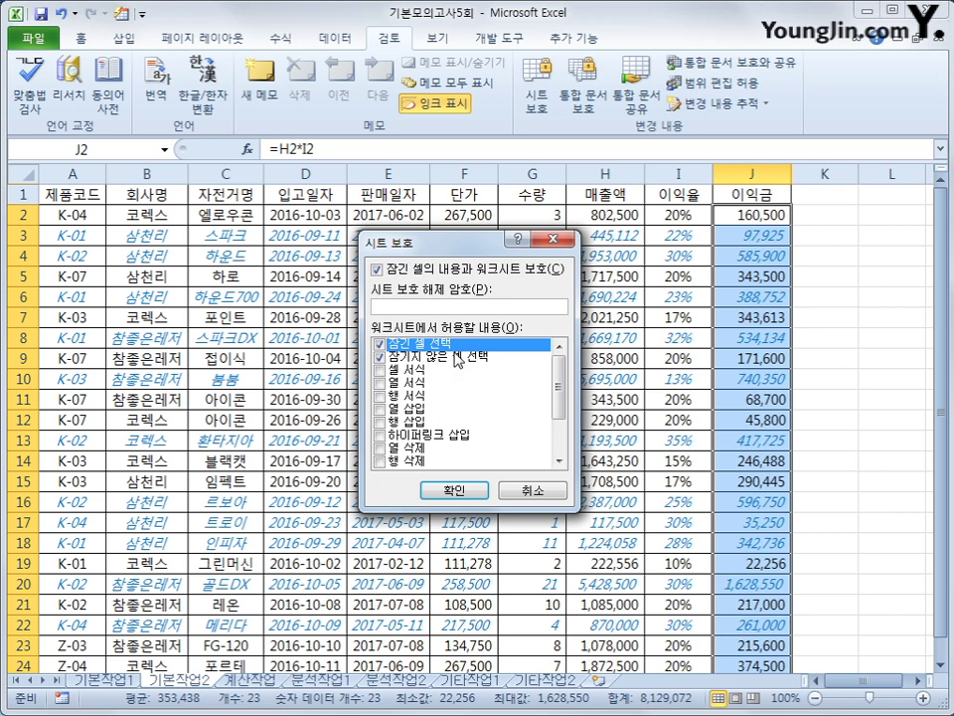
left_click(481, 492)
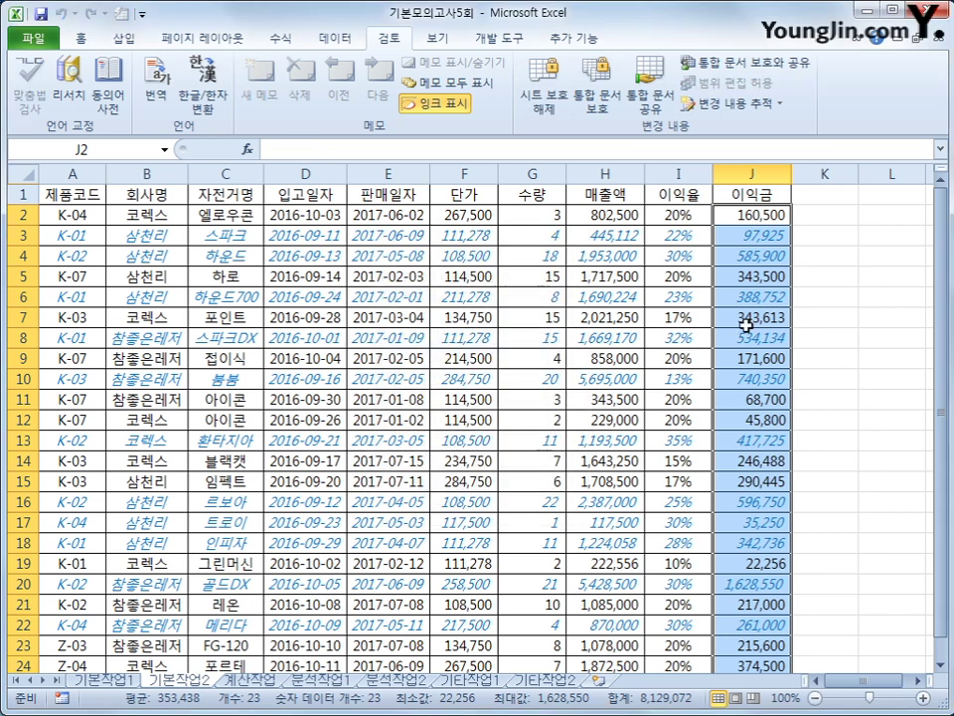
- Check the hidden formula in J2 and protect the workbook's 구조 without a password
left_click(758, 217)
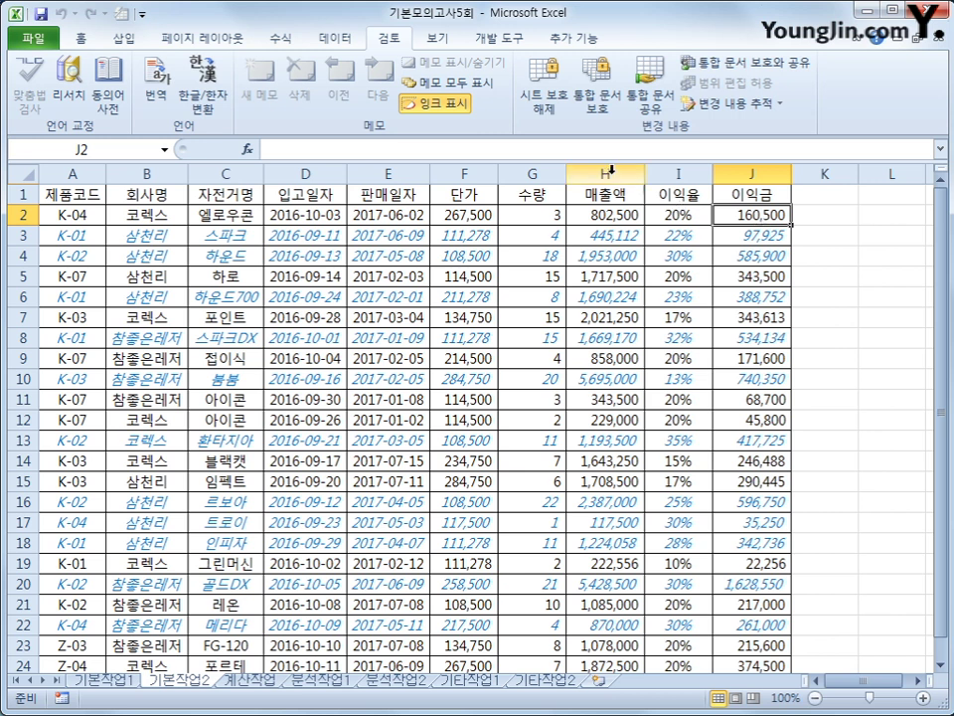
left_click(601, 99)
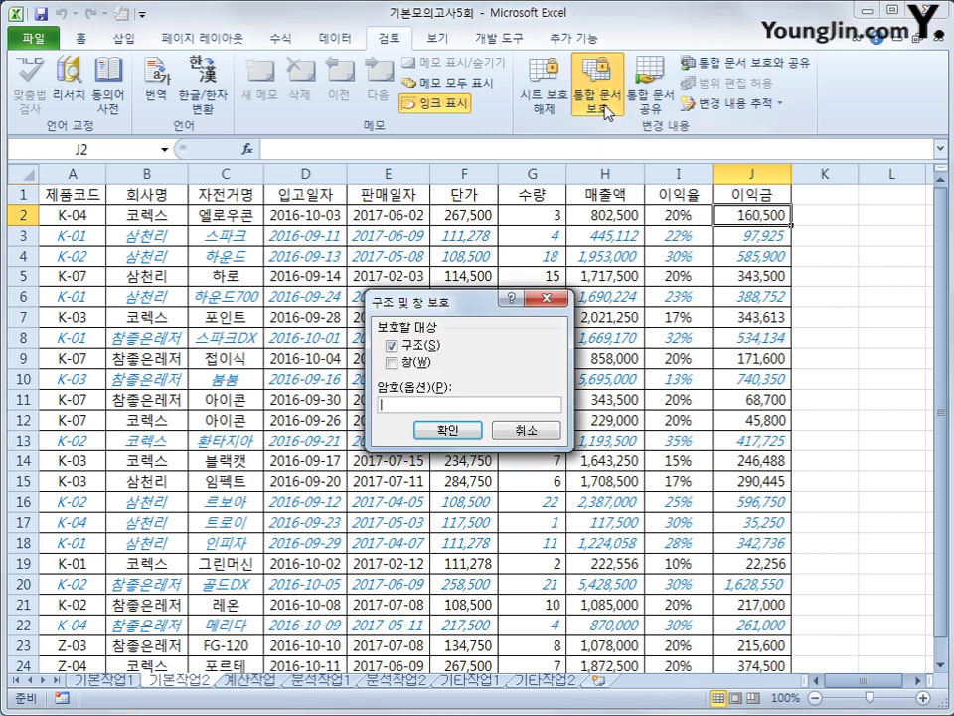
left_click(443, 429)
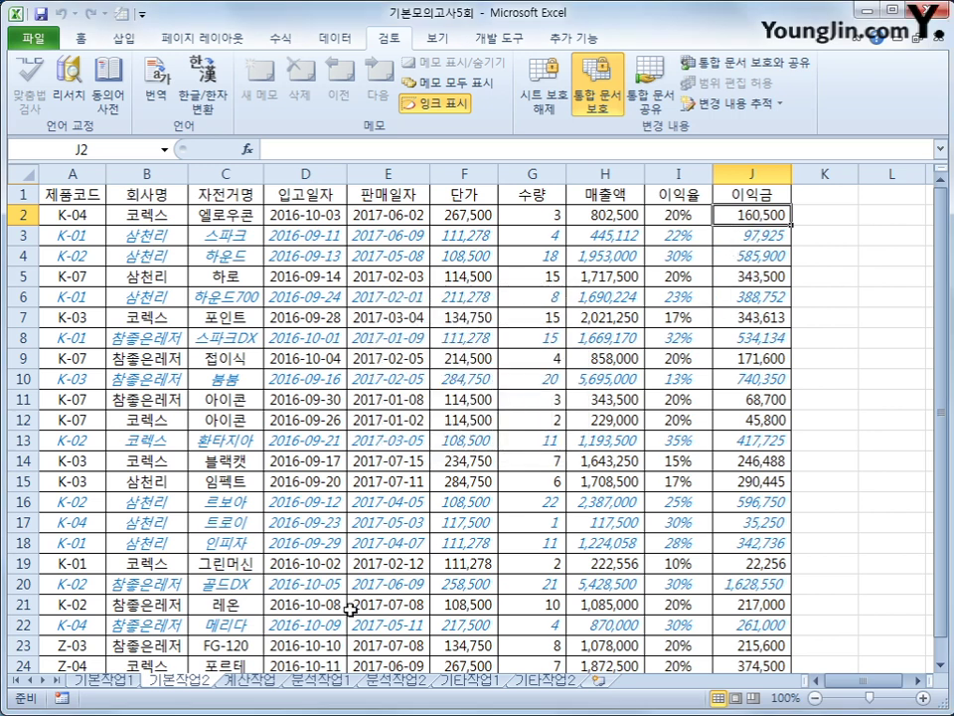
- On the 계산작업 sheet, begin a VLOOKUP formula in 매출액 cell F3 with B3 as the lookup value
left_click(257, 682)
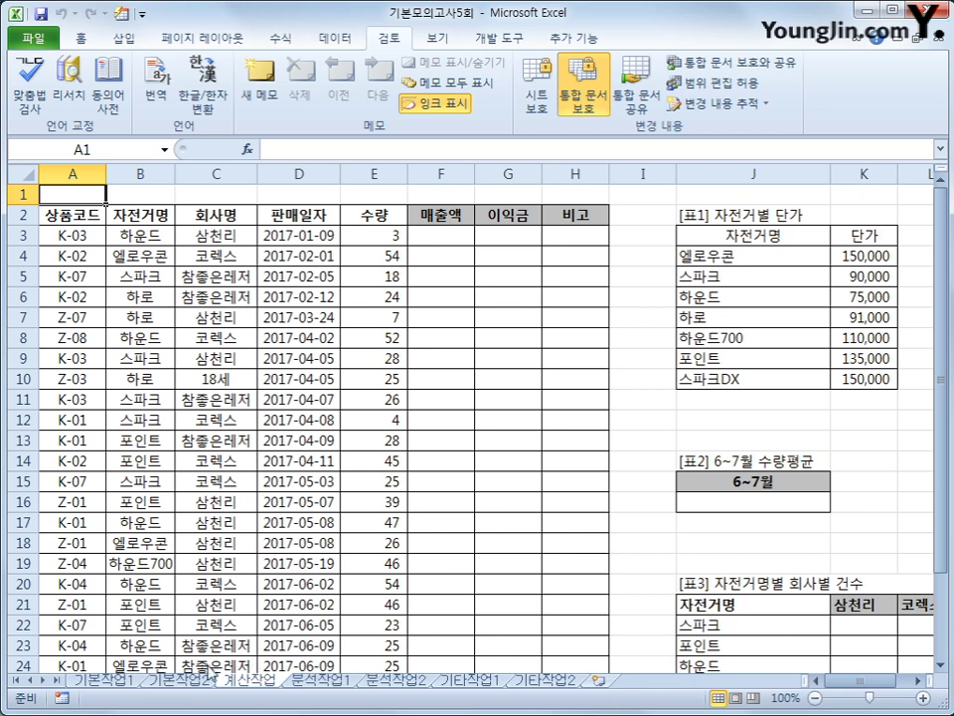
left_click(443, 239)
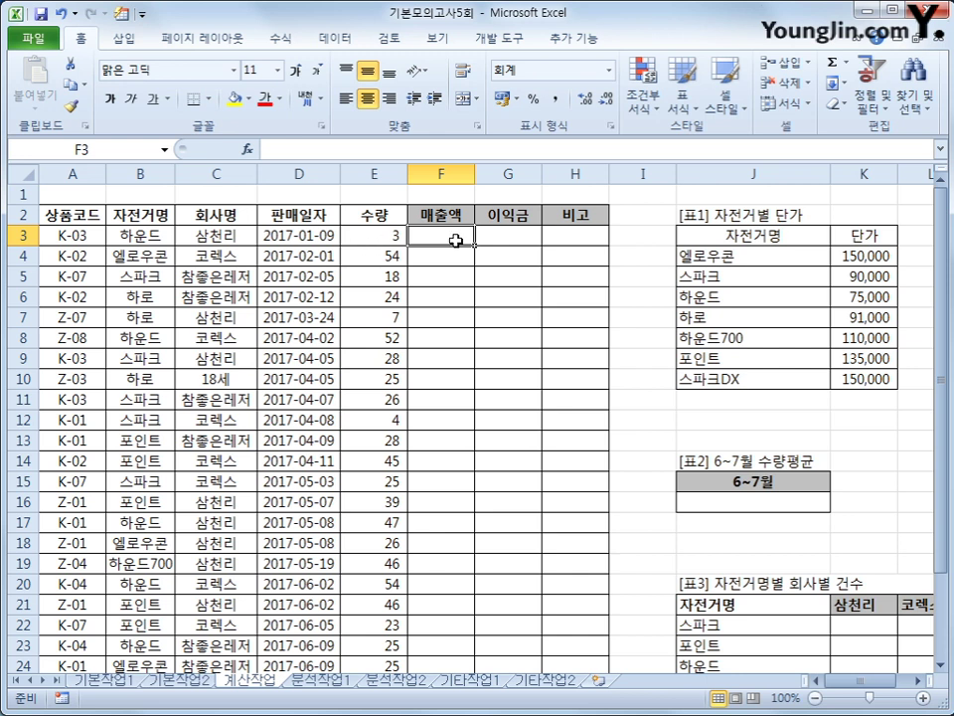
left_click_drag(731, 235, 857, 382)
left_click(387, 233)
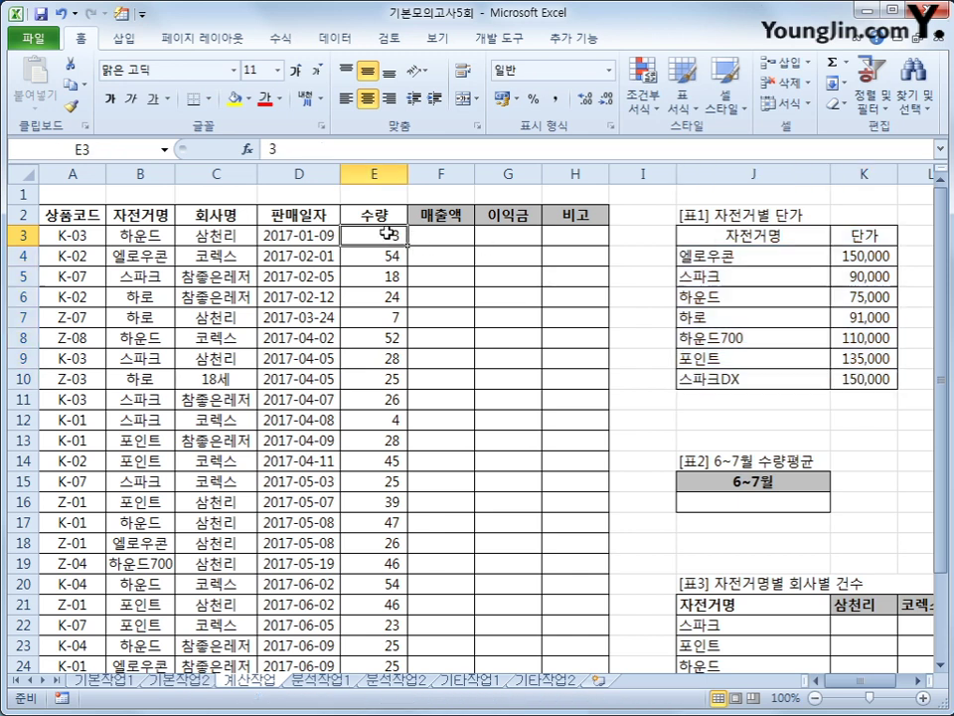
left_click(458, 232)
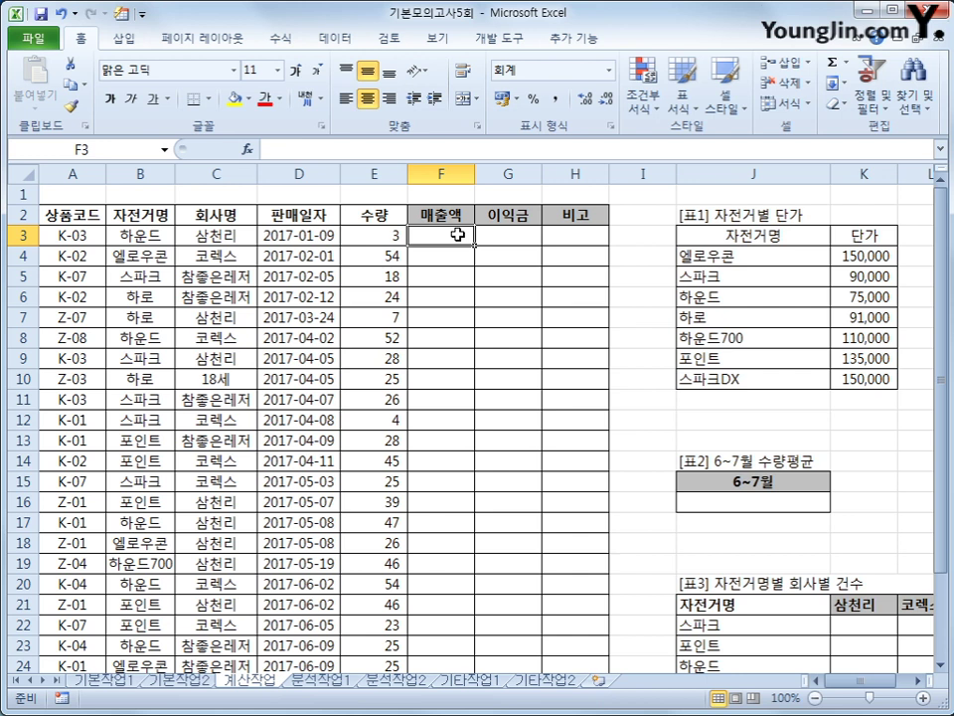
type("=")
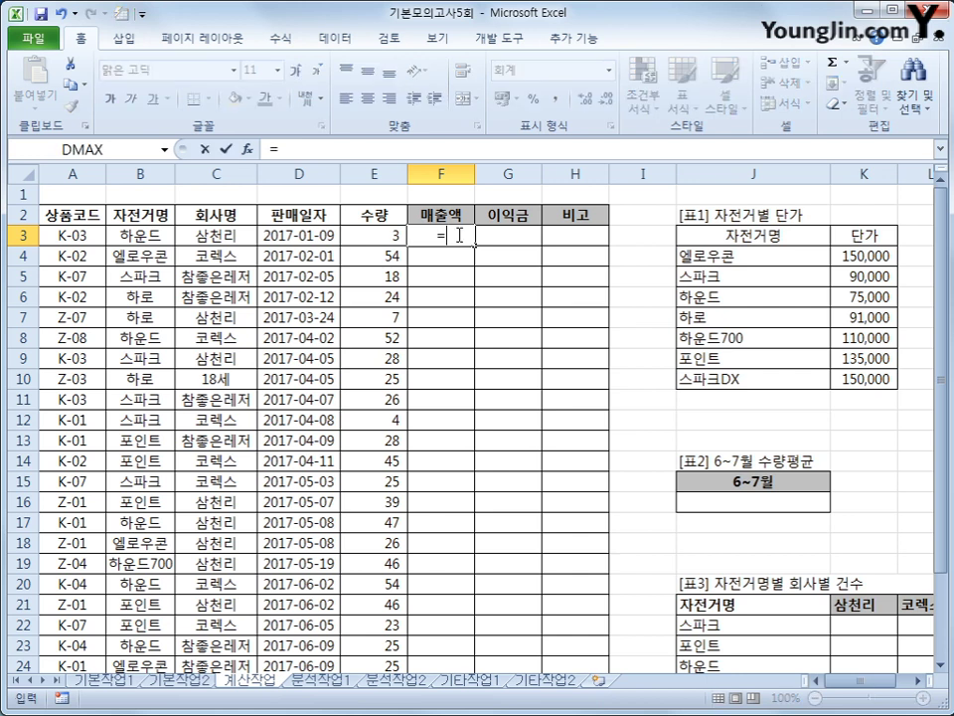
type("vlo")
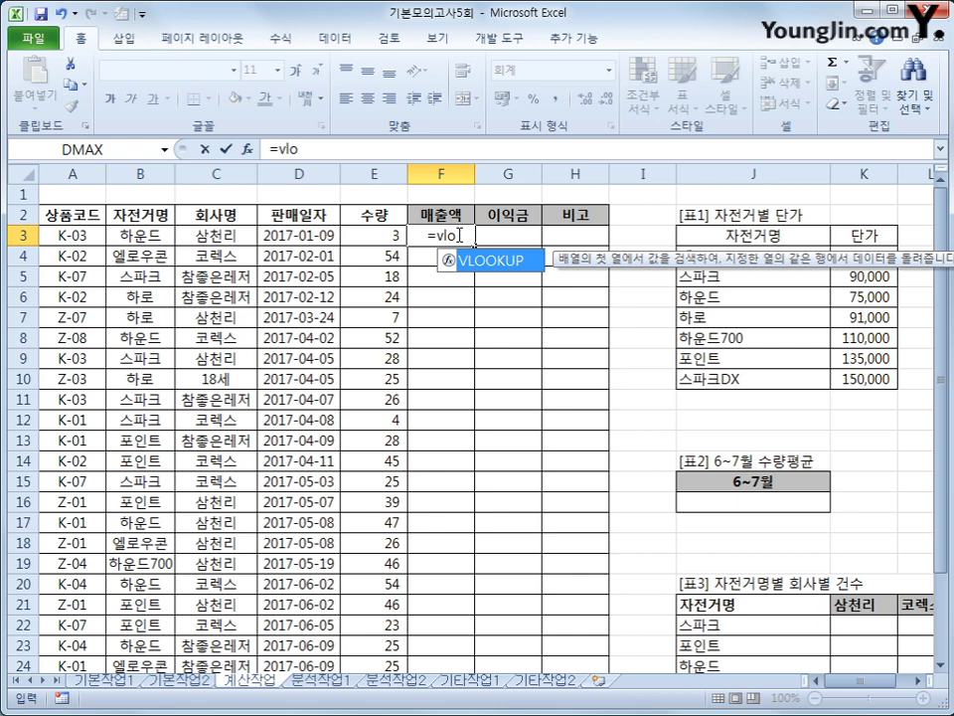
key("Tab")
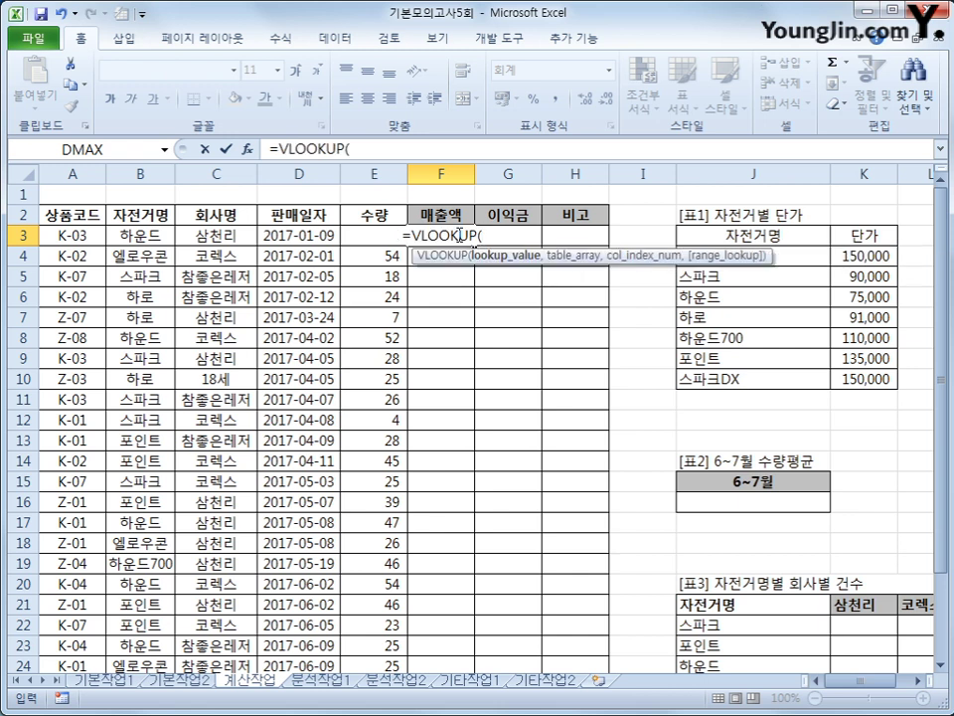
left_click(140, 235)
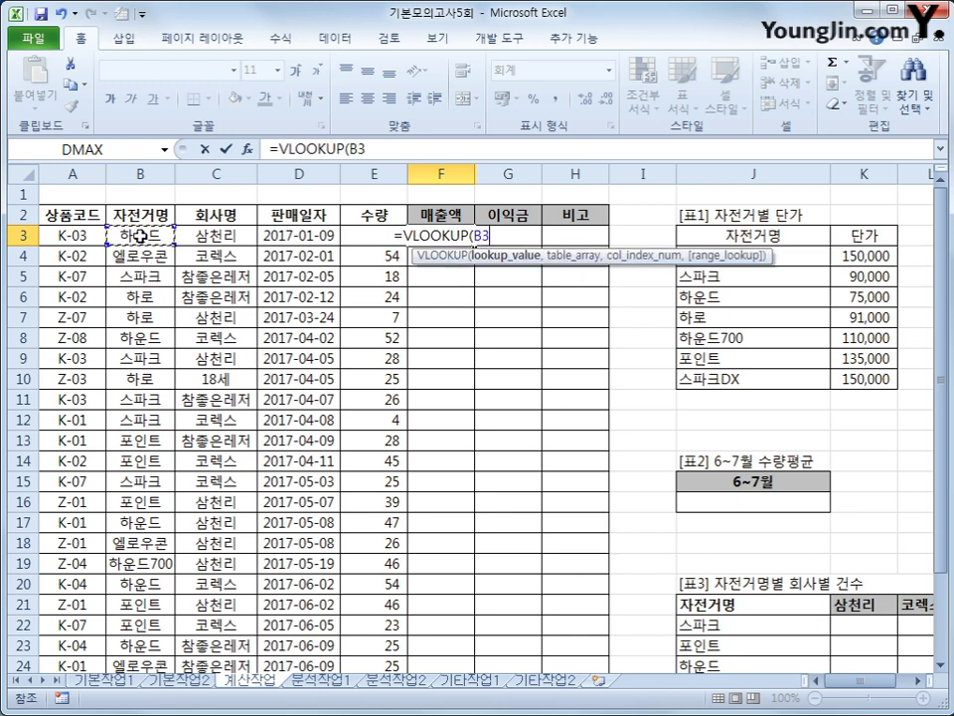
type(",")
- Complete the F3 lookup with the absolute range $J$4:$K$10, column 2 and exact match 0, and fill it down the 매출액 column
left_click_drag(731, 257, 844, 374)
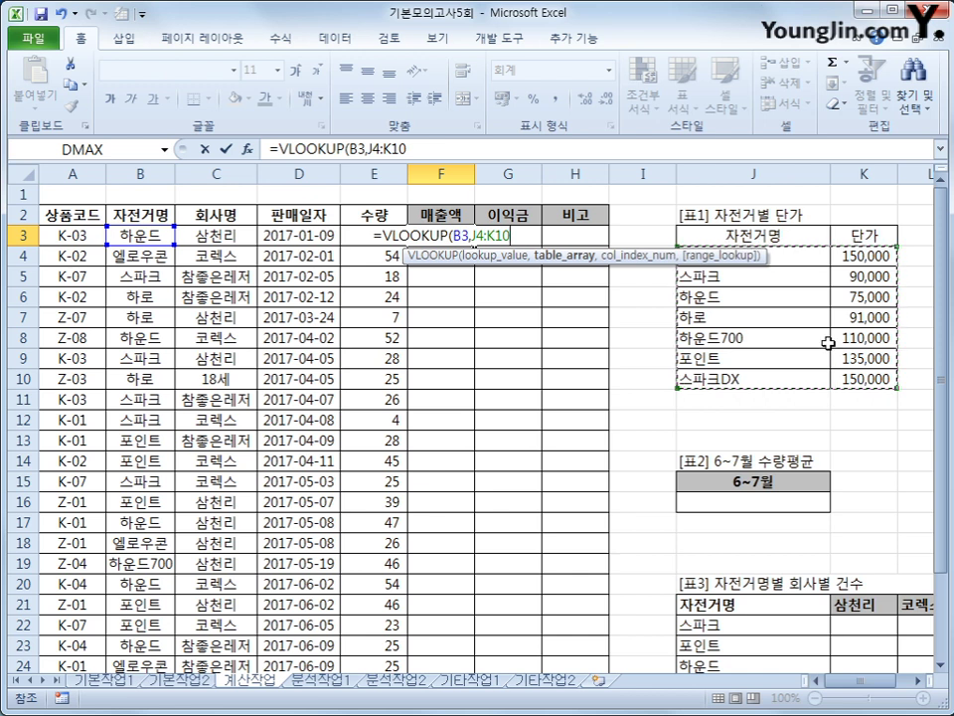
key("F4")
type(",")
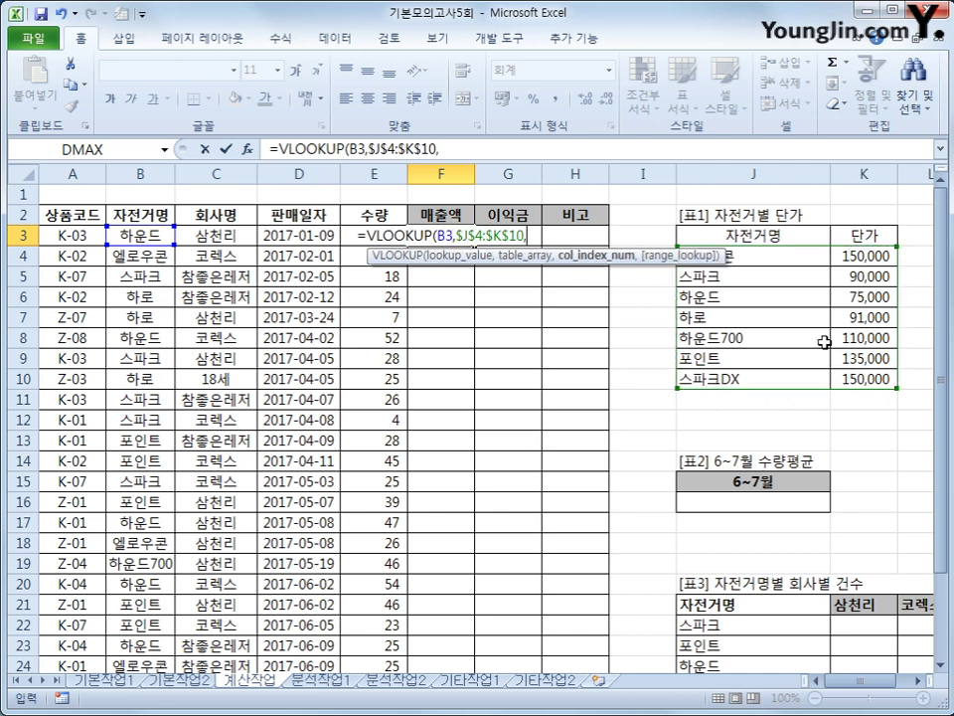
type("2")
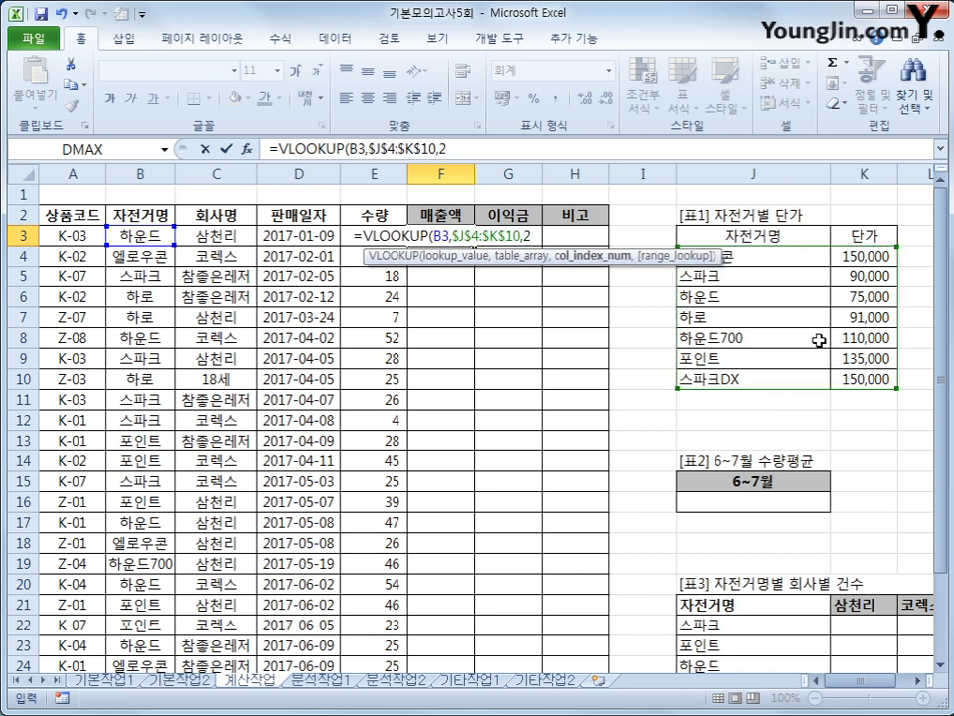
type(",0")
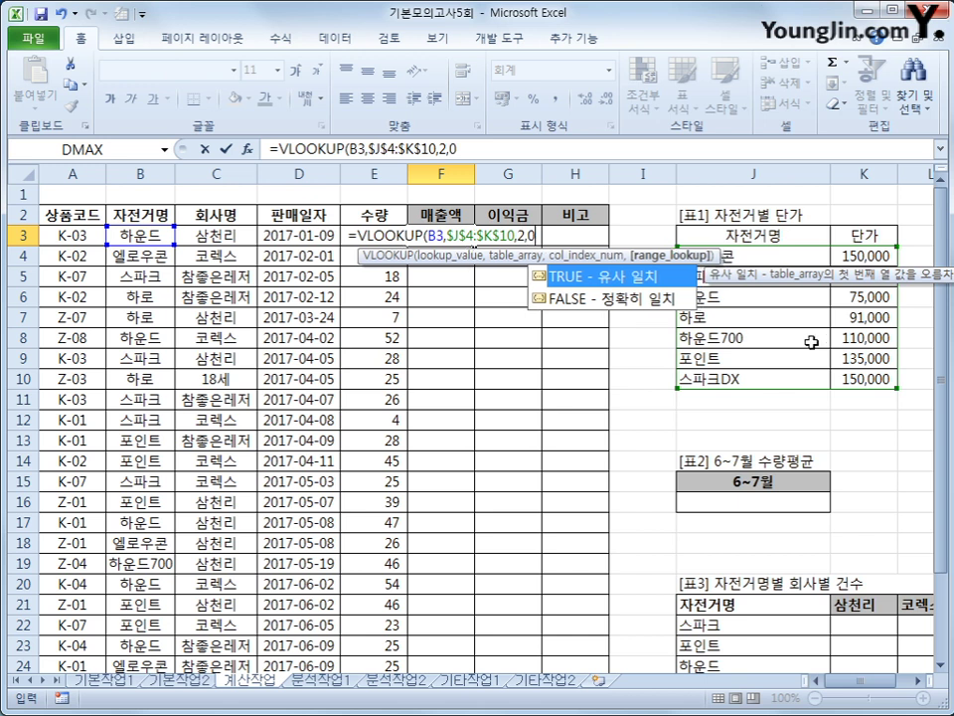
type(")")
key("Return")
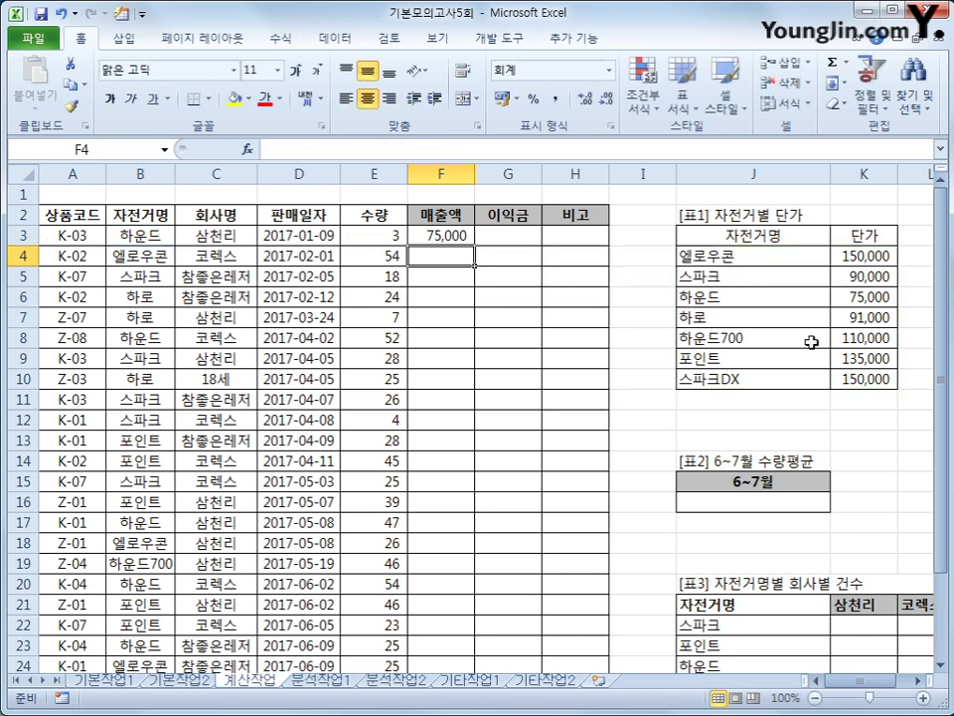
left_click(462, 236)
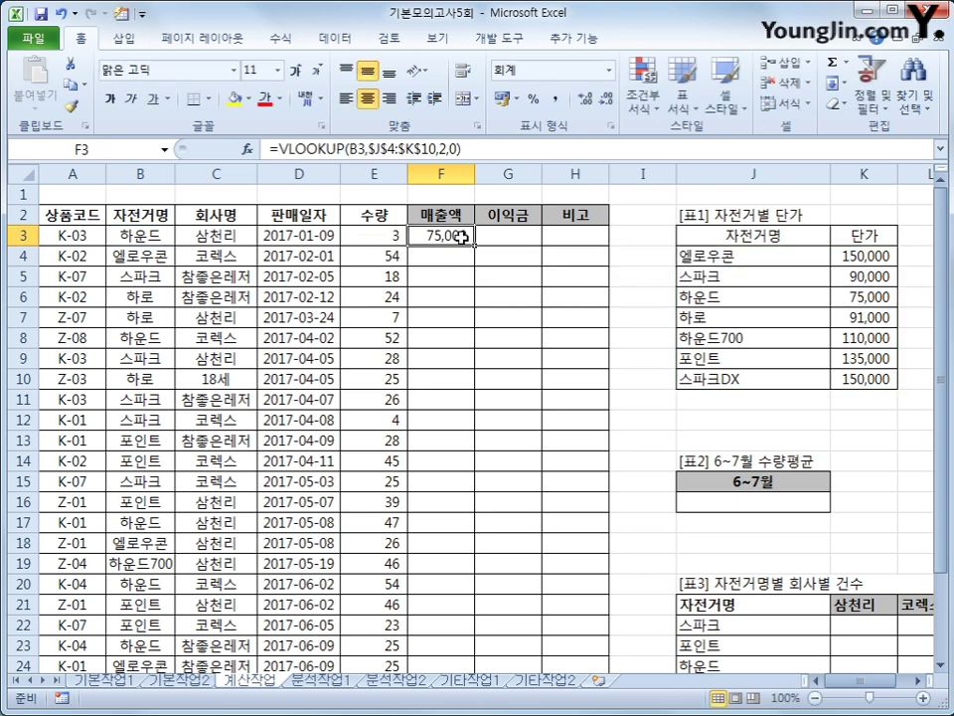
double_click(473, 246)
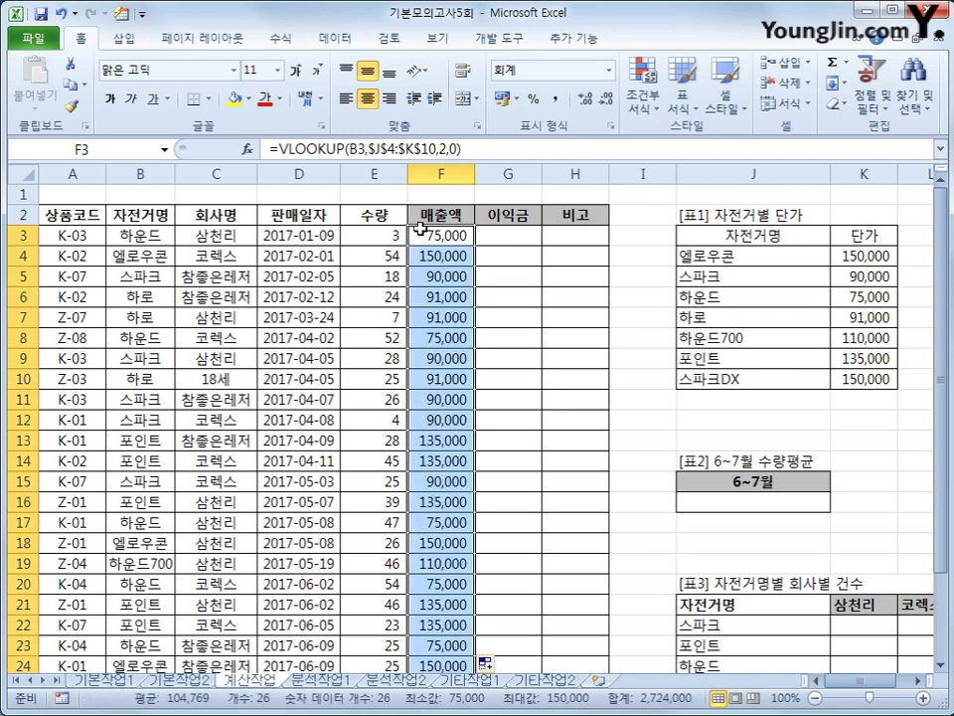
- Extend the VLOOKUP formula in F3 by multiplying it by the 수량 in E3
left_click(438, 235)
left_click(514, 157)
type("*")
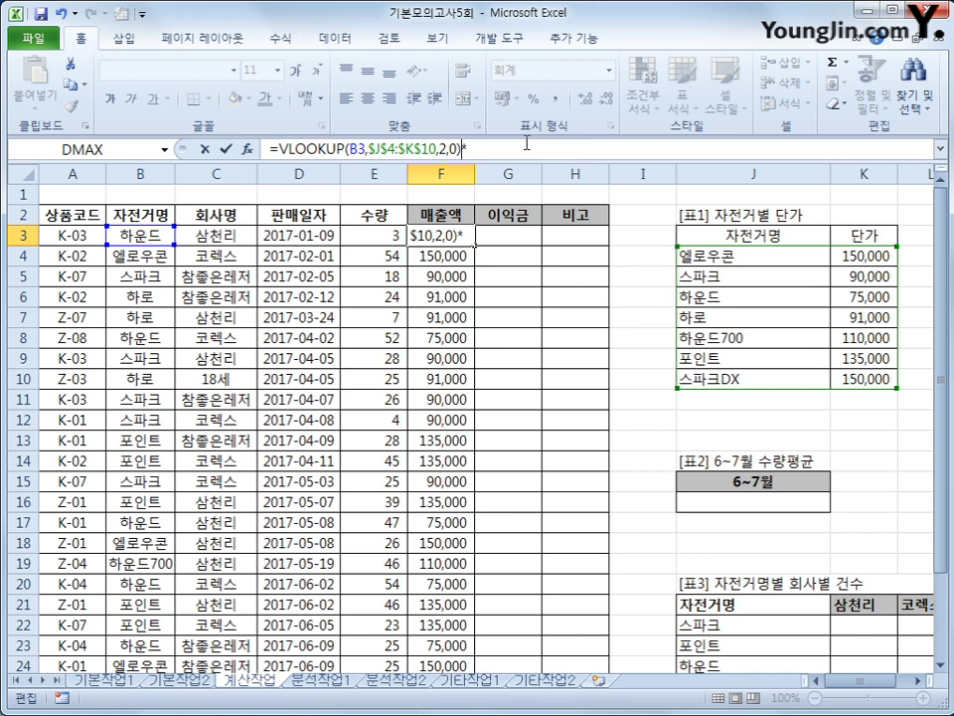
left_click(356, 232)
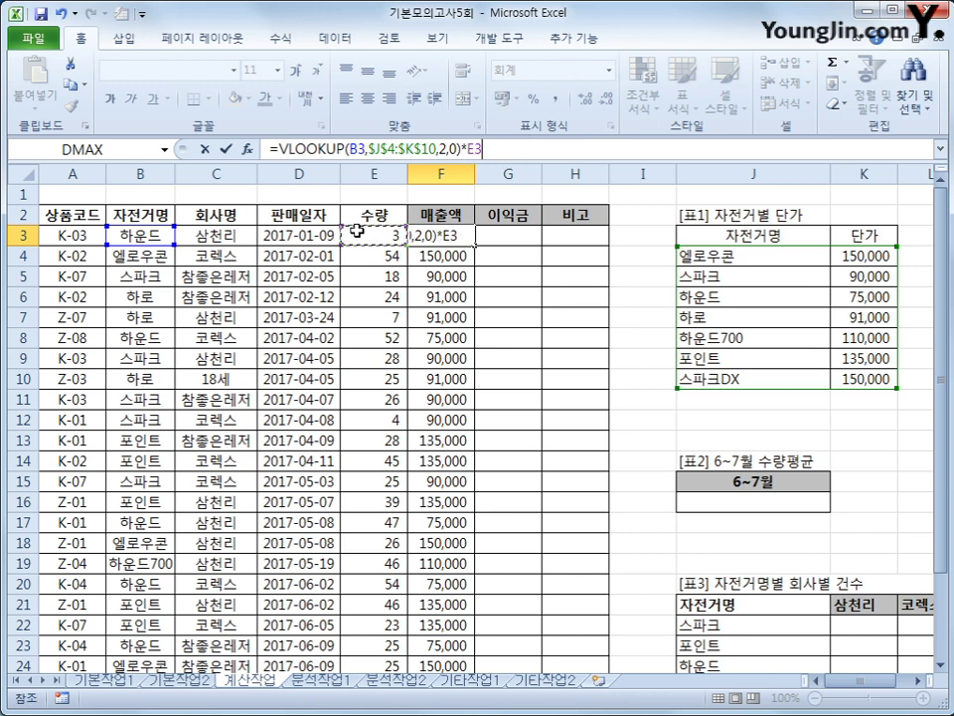
key("Return")
- Fill the updated F3 formula down the 매출액 column and autofit the width of column F
left_click(465, 238)
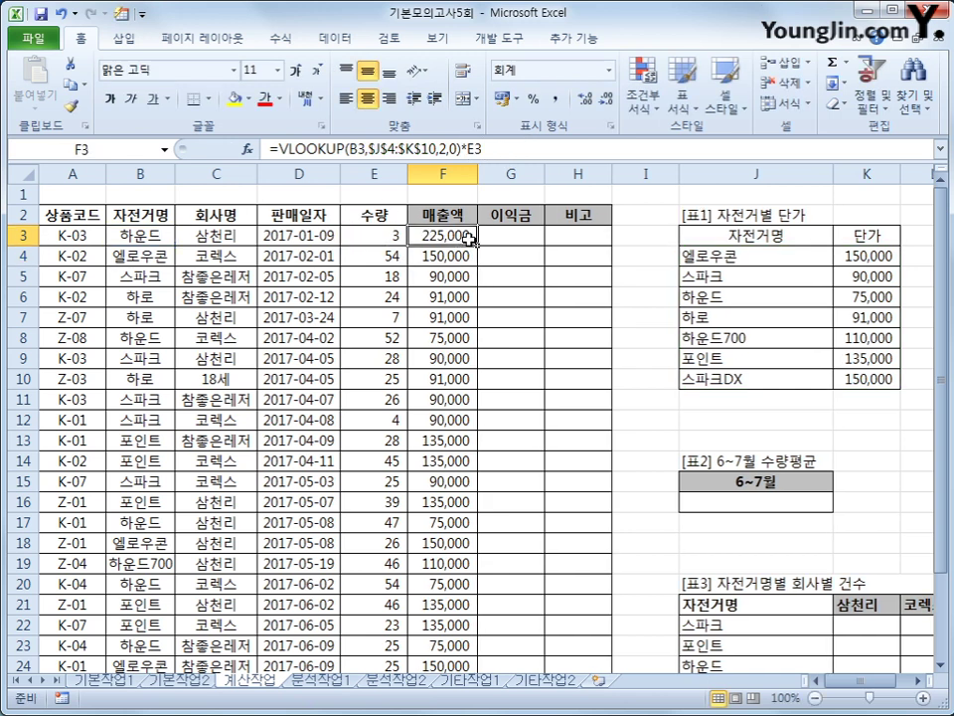
double_click(477, 244)
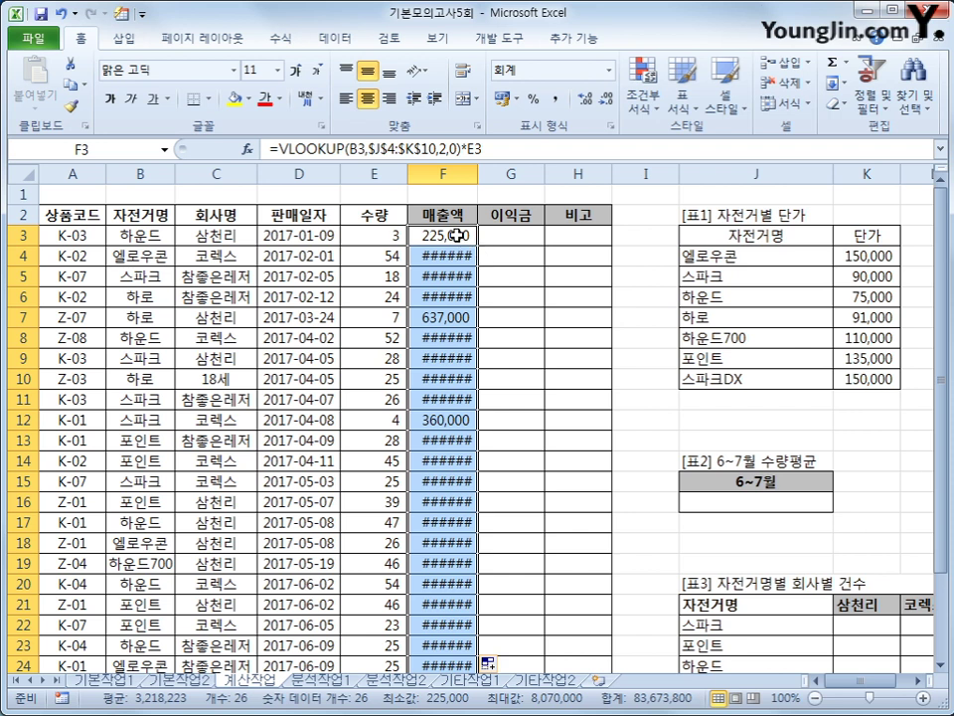
left_click(455, 235)
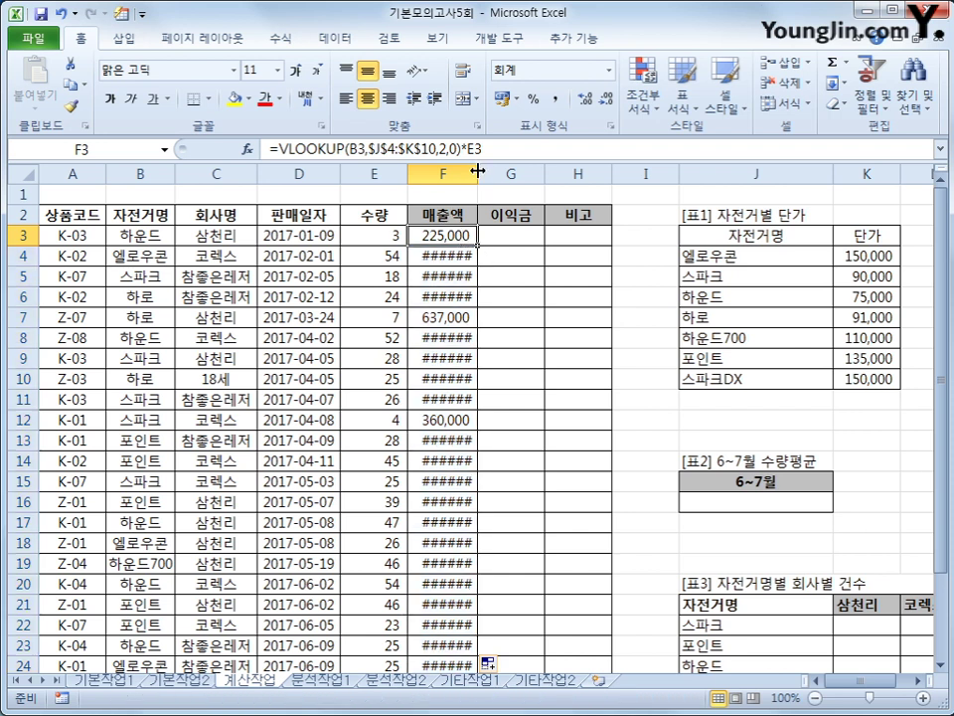
double_click(478, 171)
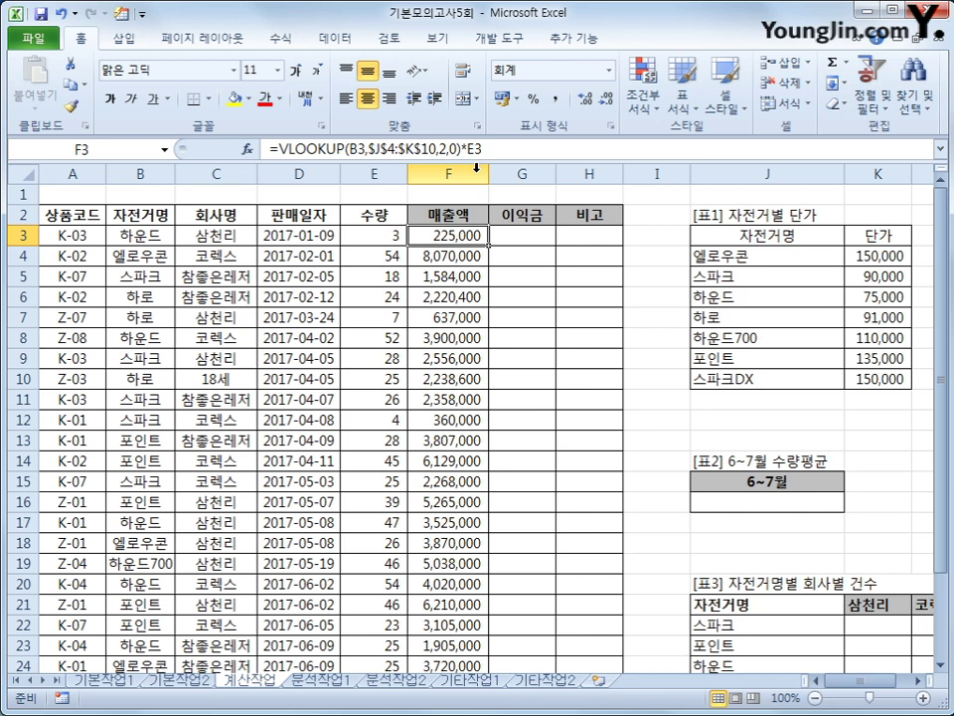
- Begin an IF formula in 이익금 cell G3 that tests whether MONTH(D3) is less than or equal to 4
left_click(516, 240)
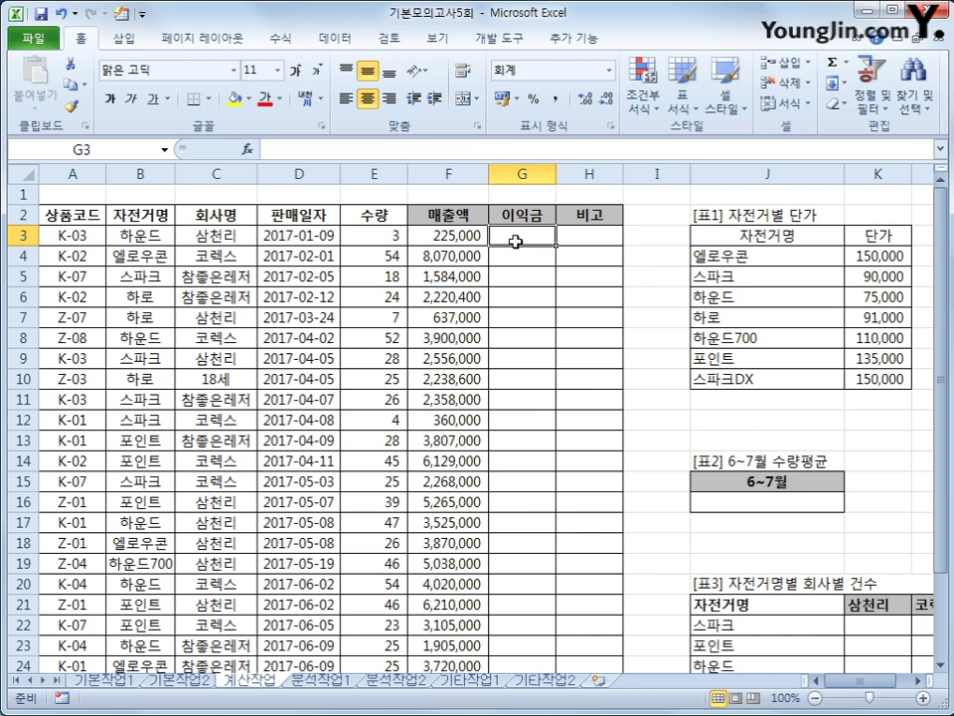
type("=if(")
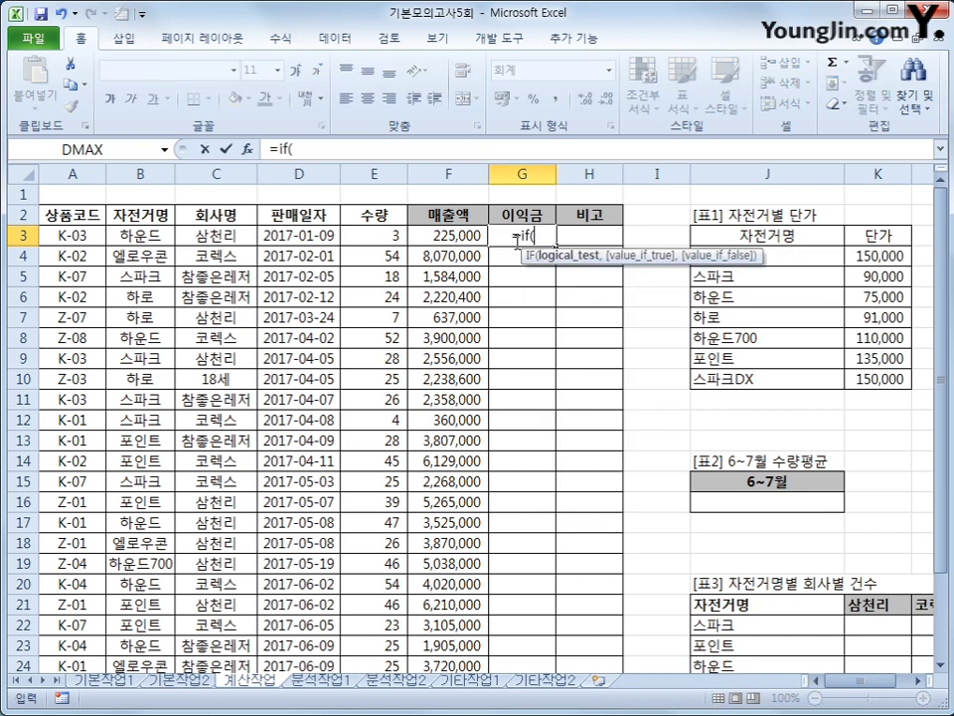
type("mon")
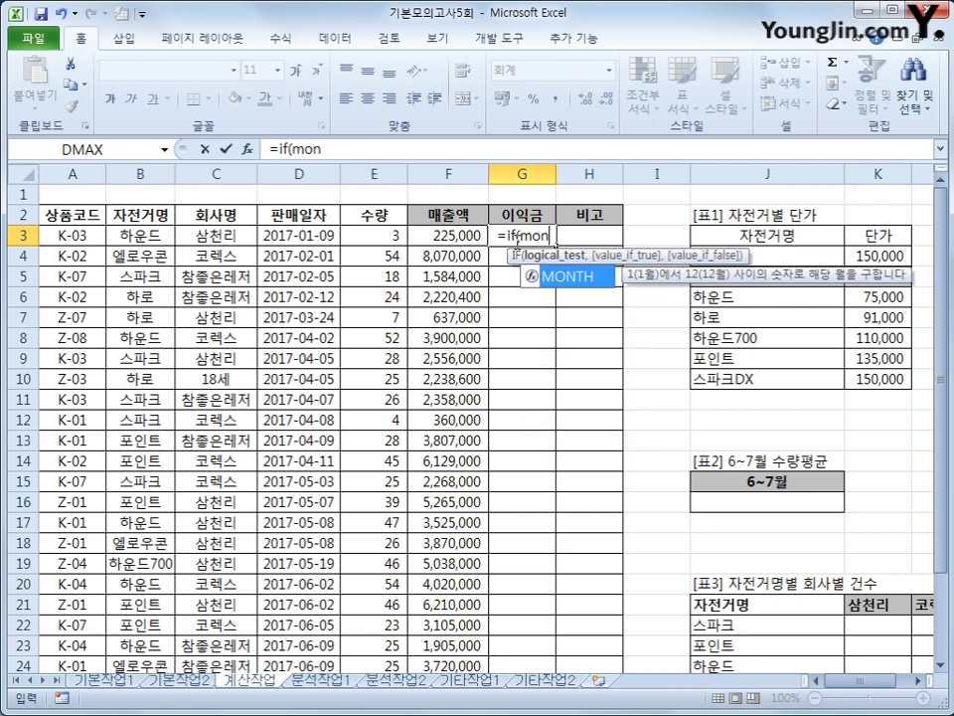
key("Tab")
key("Left")
key("Left")
key("Left")
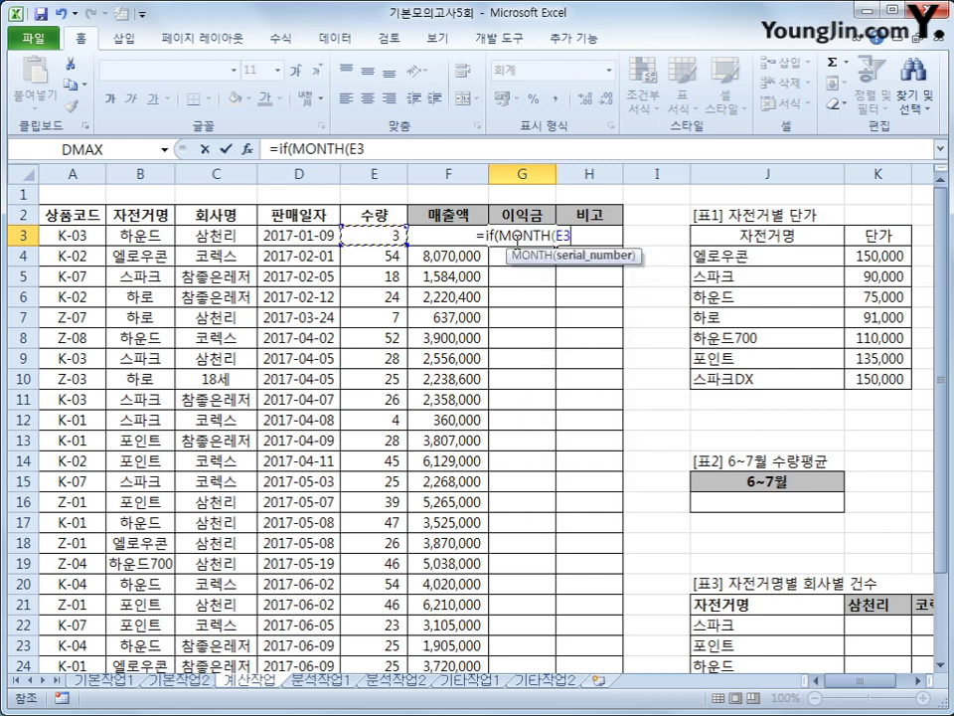
type(")")
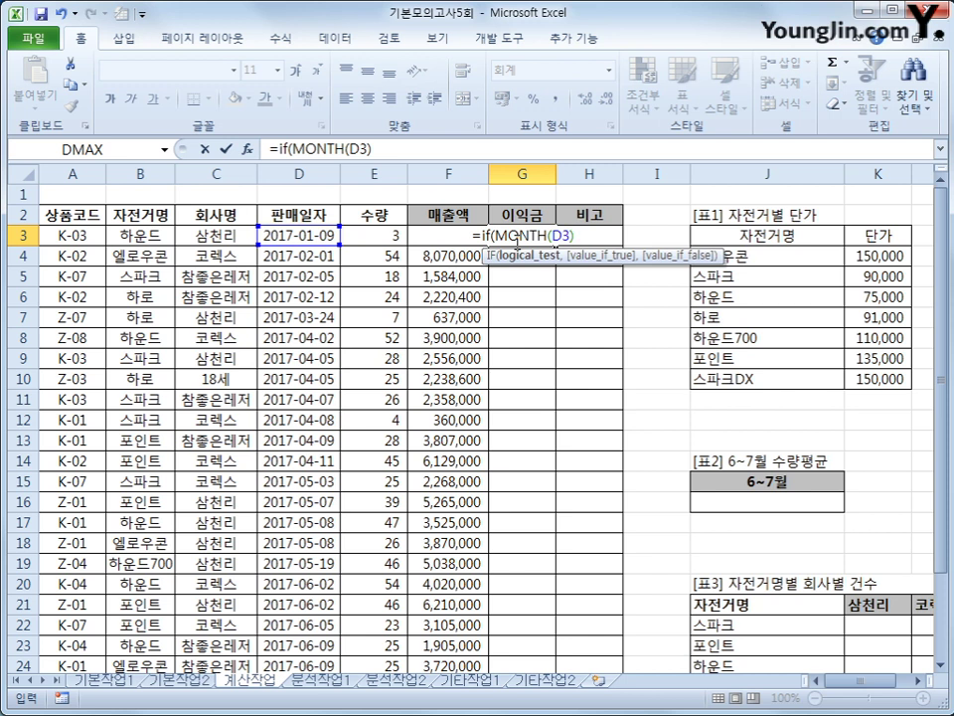
type("<=4,")
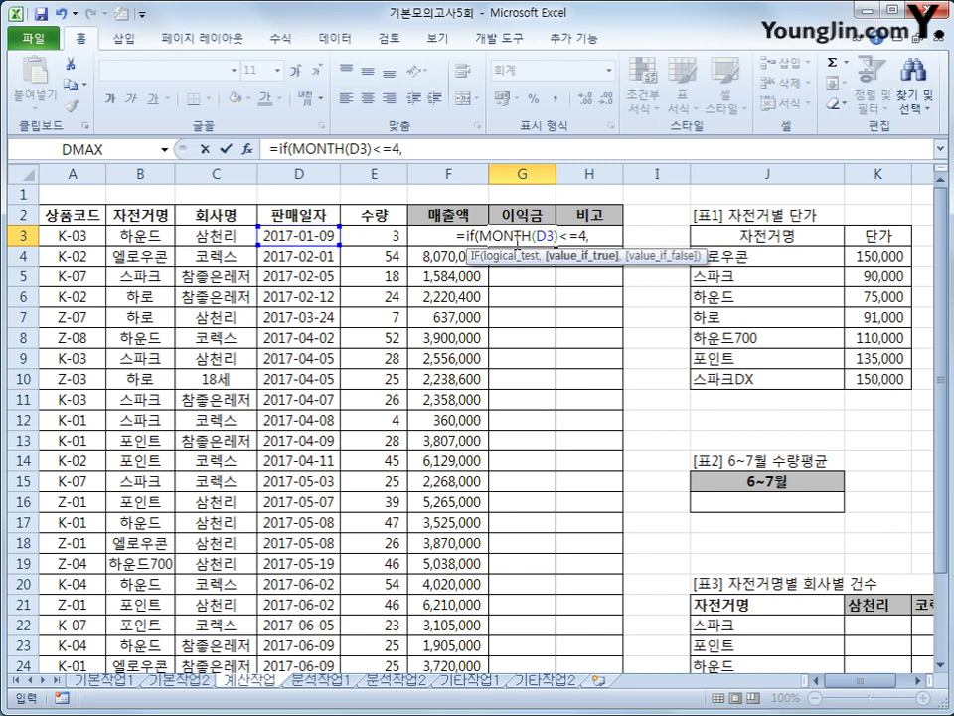
- Complete the G3 formula with F3*20% when the condition is true and F3*30% when it is false
key("Left")
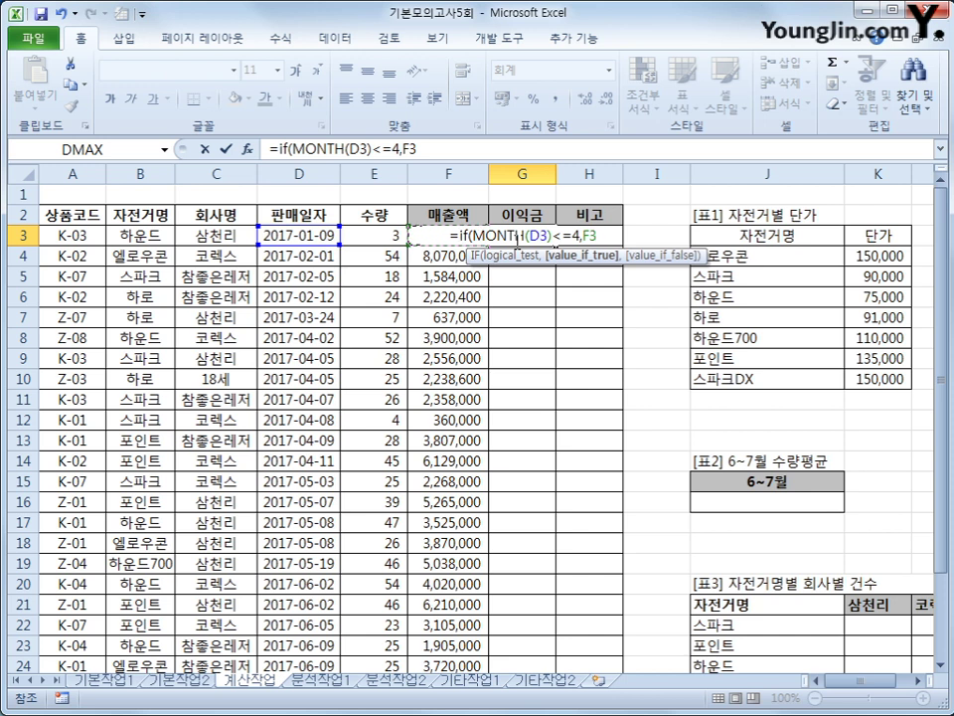
type("*")
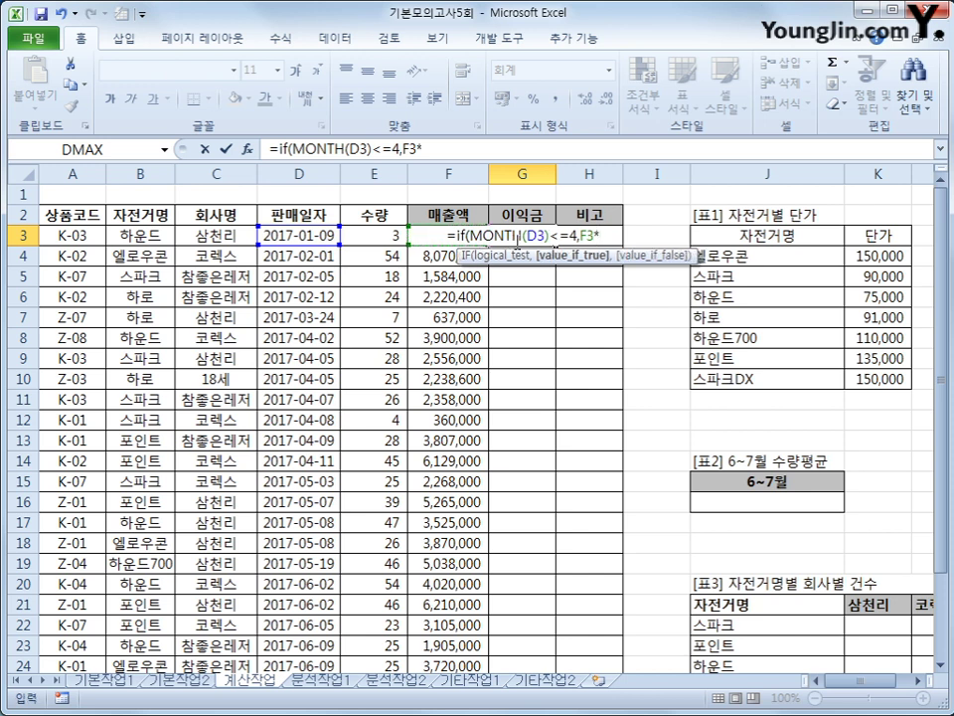
type("20%")
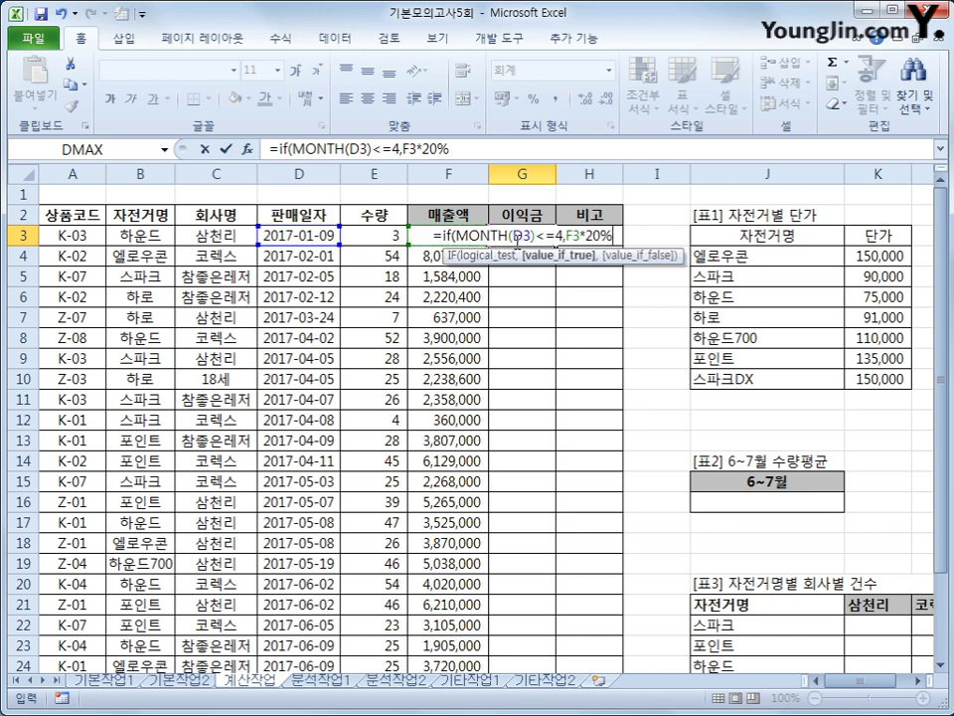
type(",")
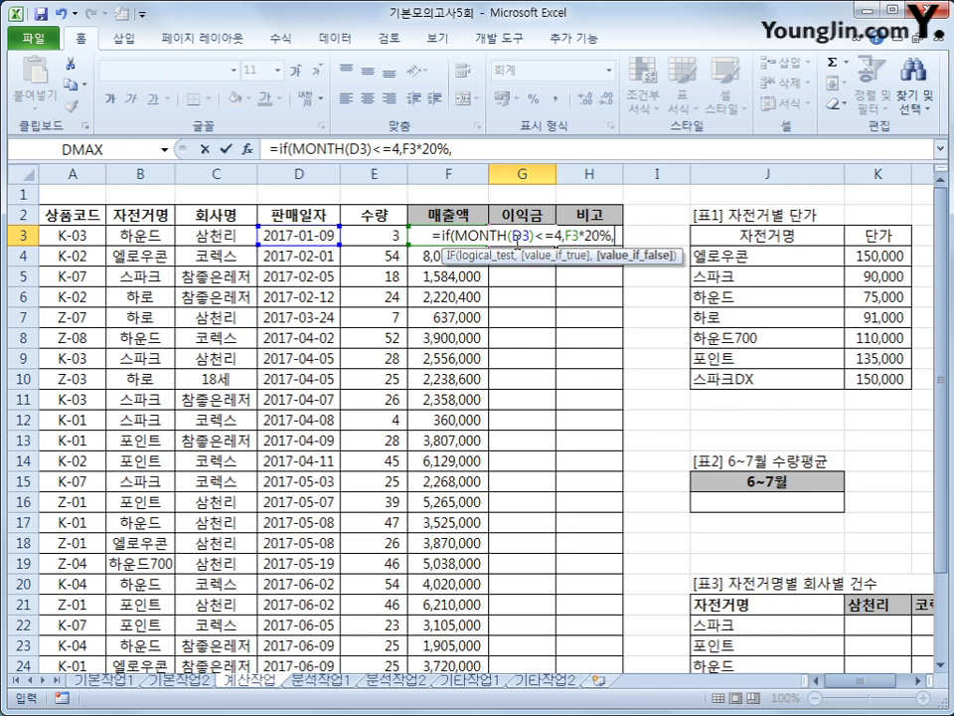
type("F3*")
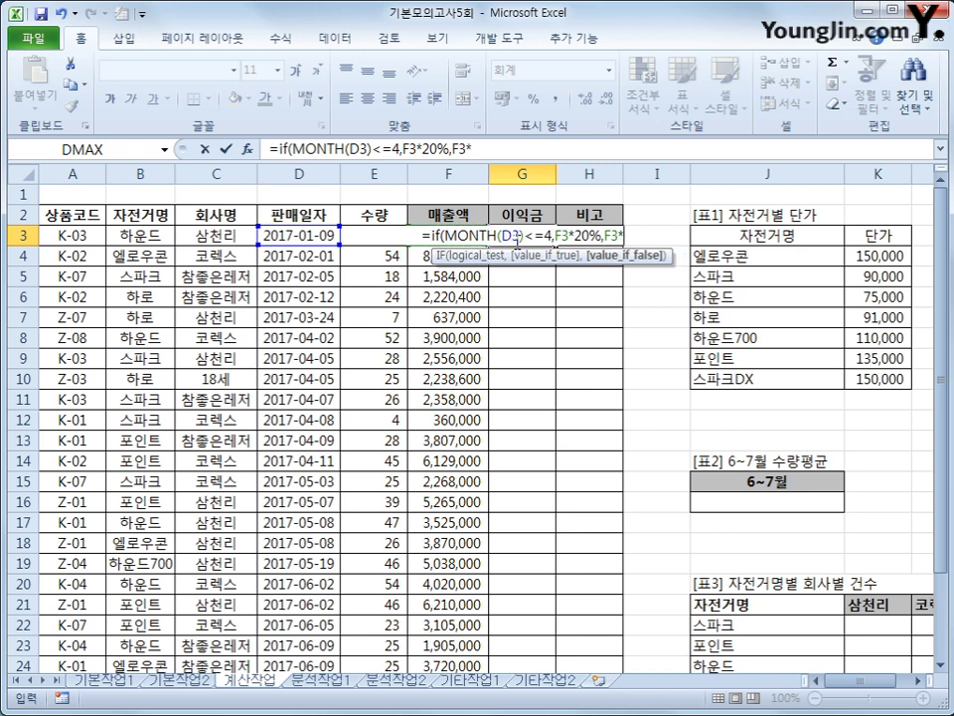
type("30%")
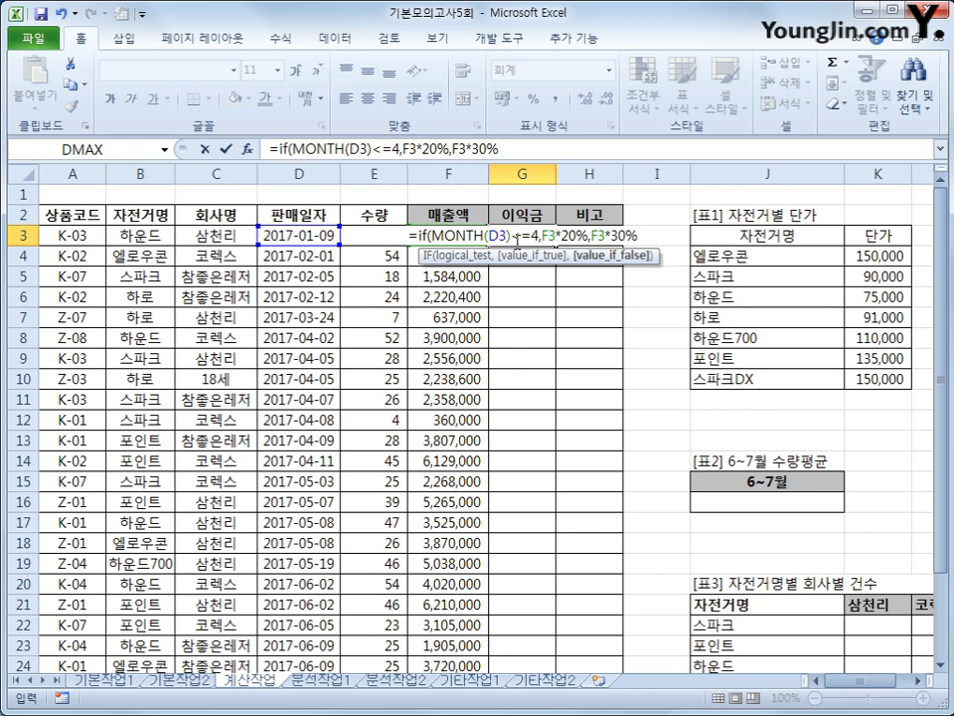
type(")")
key("Return")
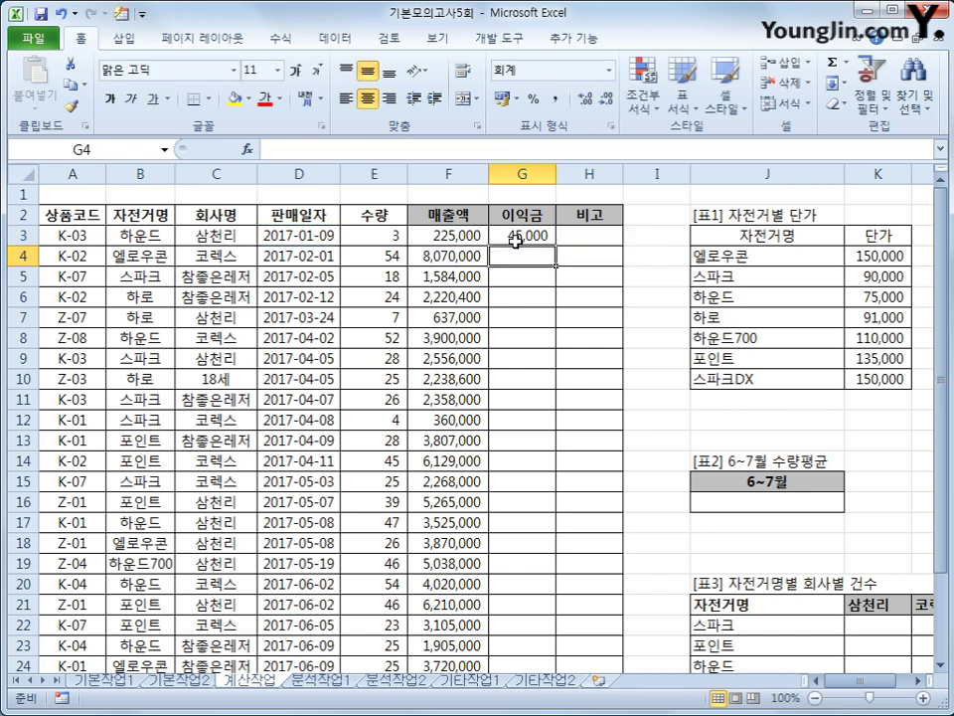
- Fill the G3 formula down the 이익금 column and autofit the width of column G
left_click(515, 240)
double_click(554, 246)
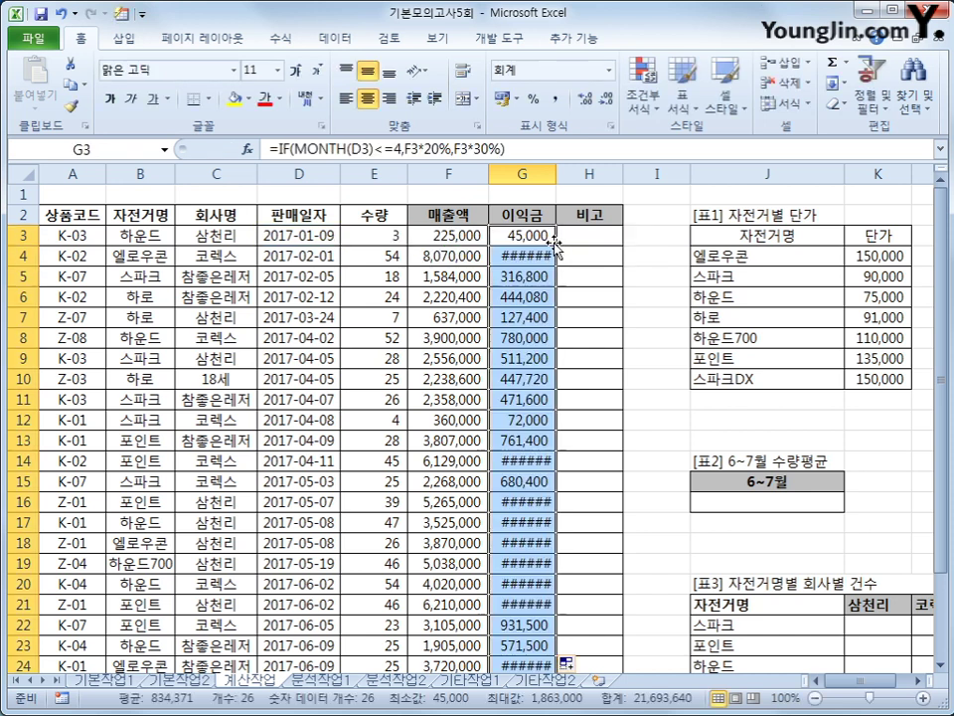
double_click(556, 166)
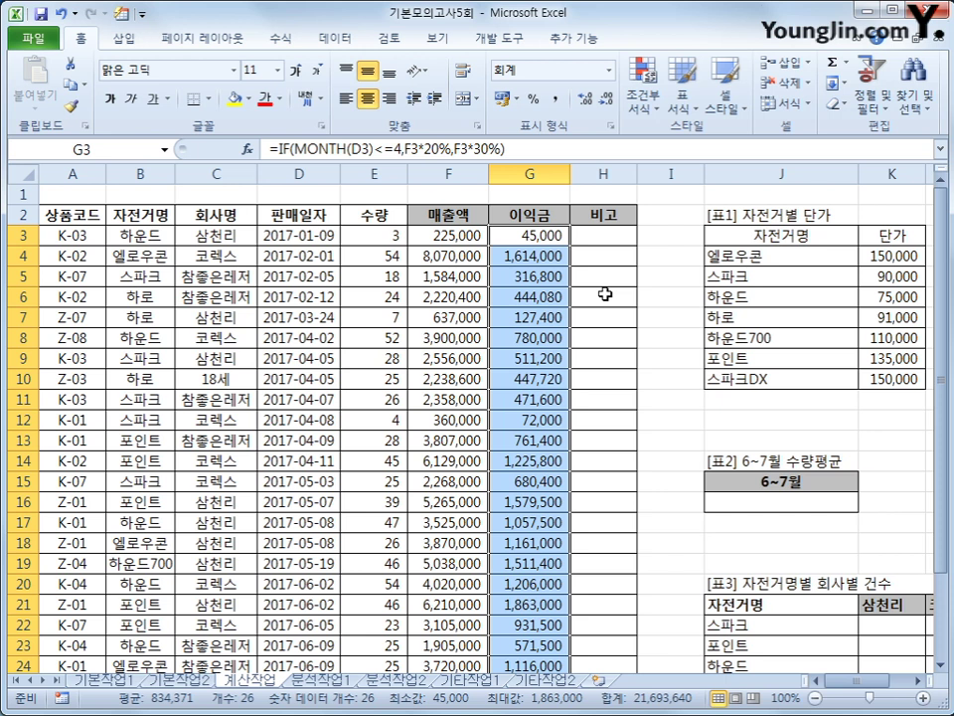
- In the 6~7월 average cell J16, begin an AVERAGE formula with a nested IF testing MONTH(D3:D28)=6
left_click(736, 504)
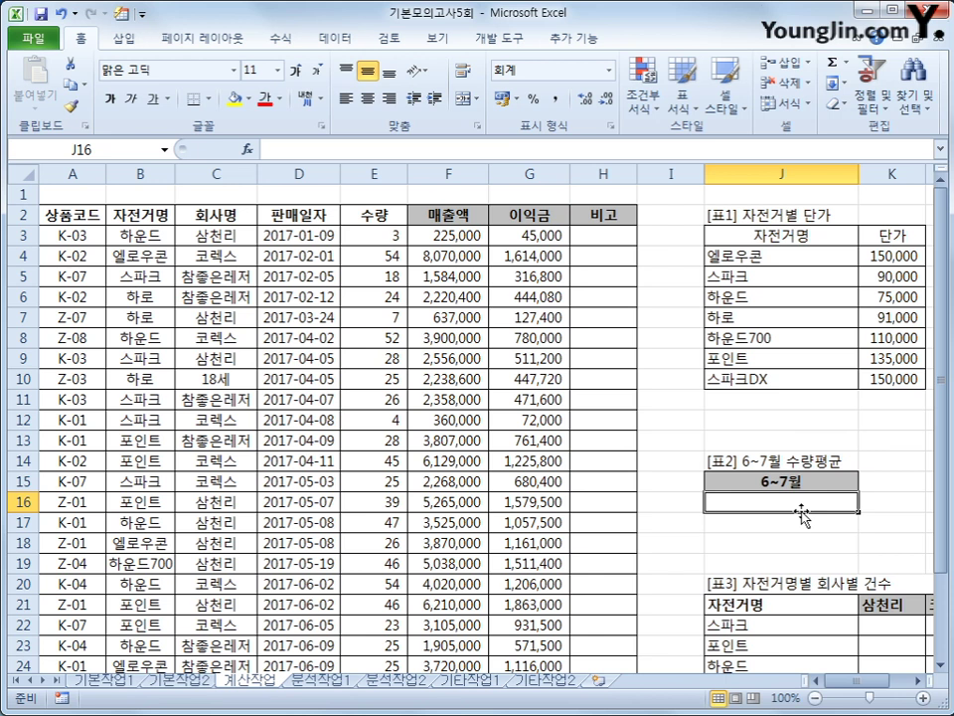
type("=ave")
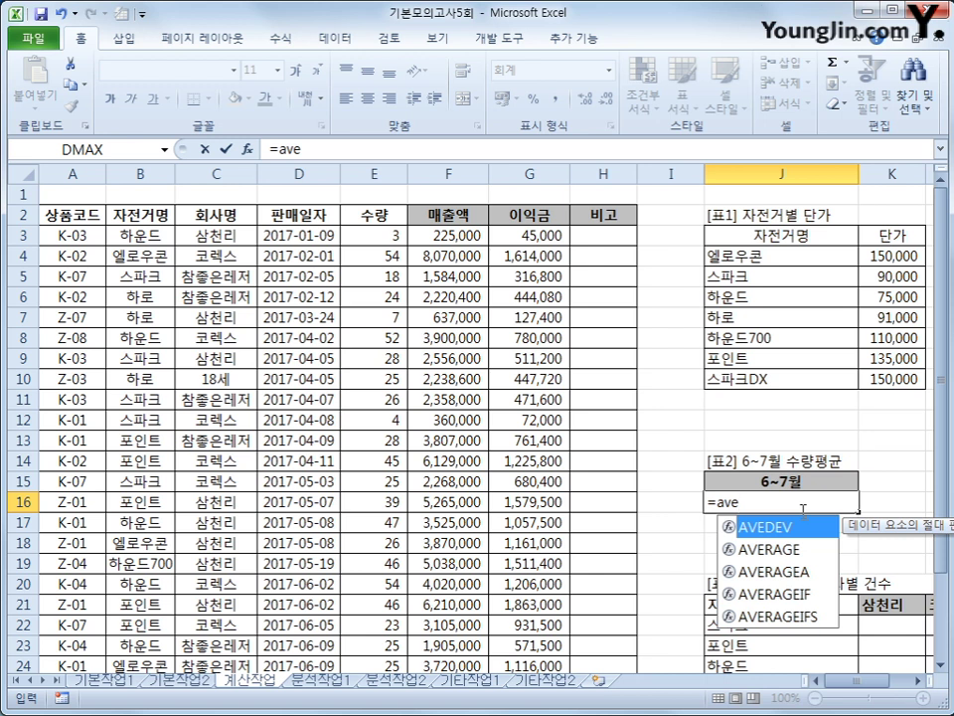
key("Down")
key("Tab")
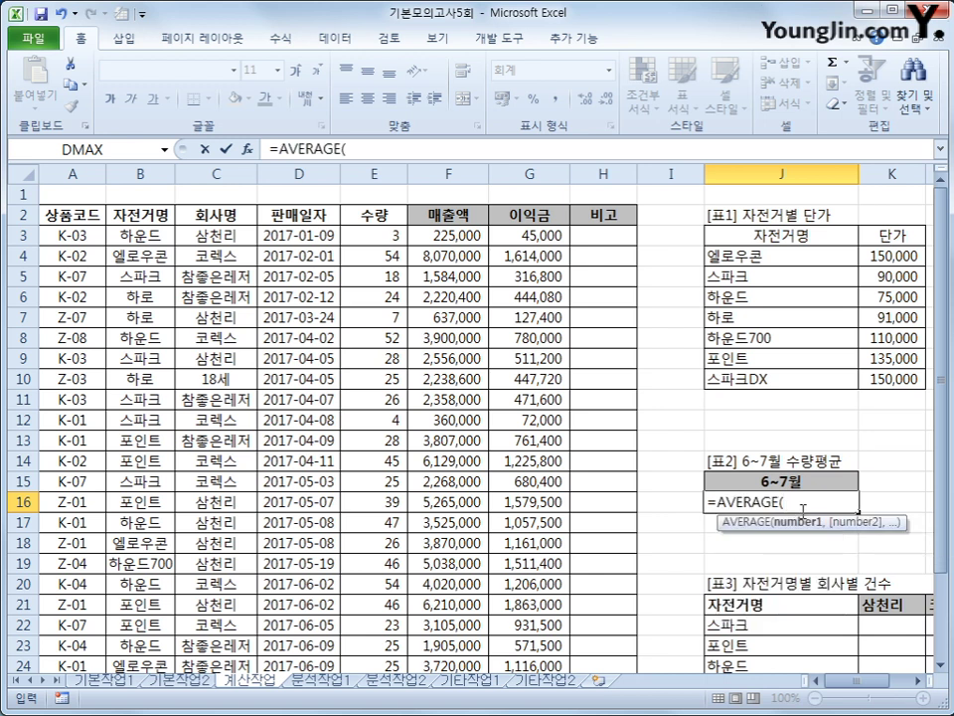
type("if(")
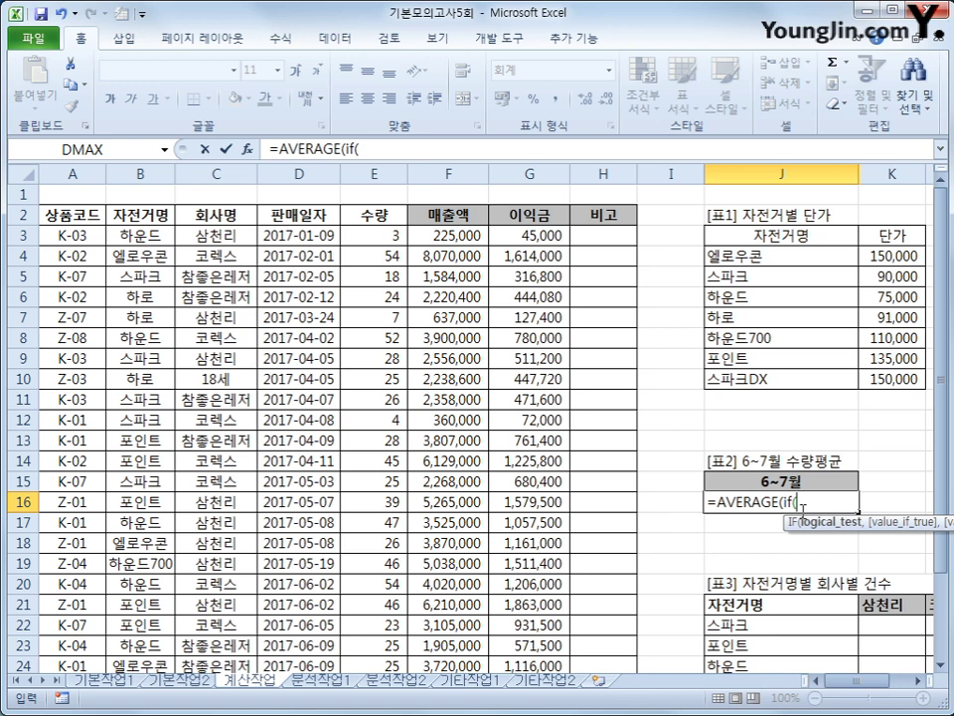
type("mon")
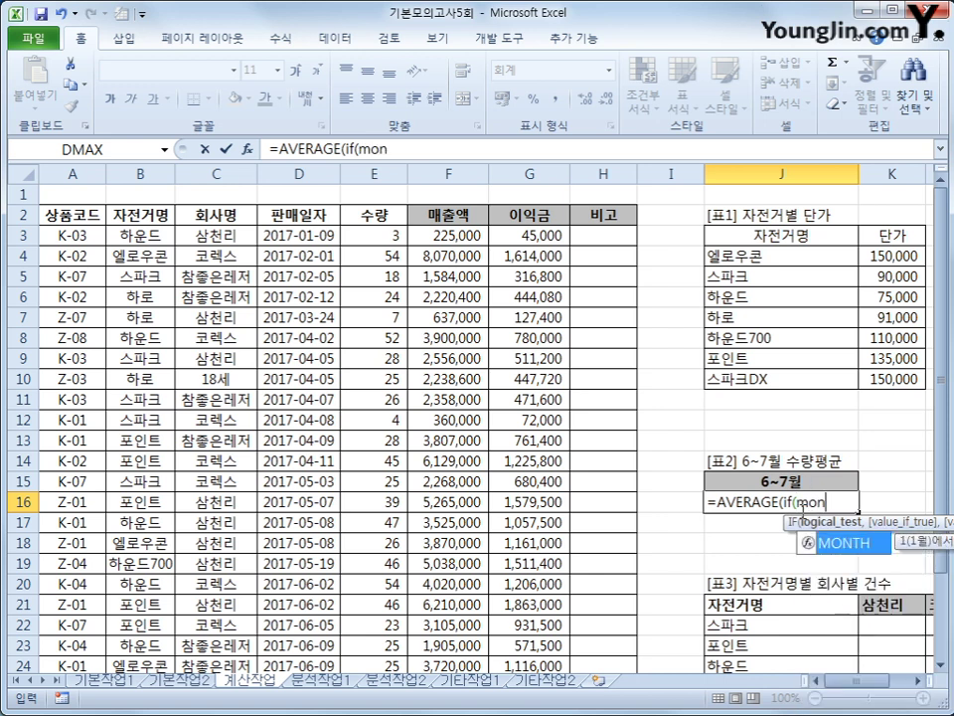
key("Tab")
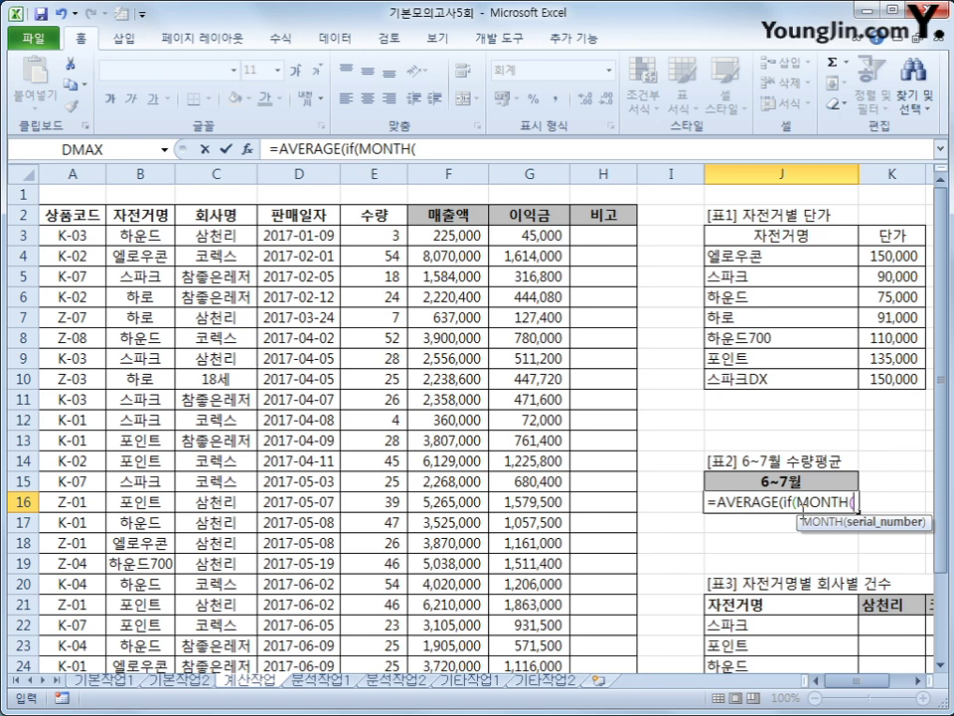
left_click(276, 234)
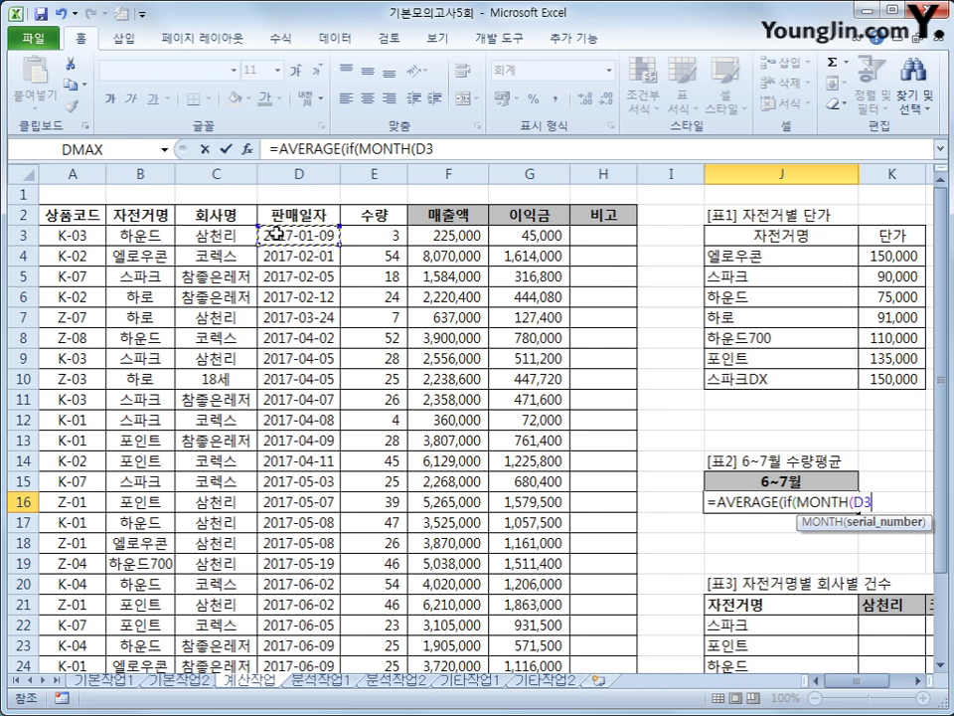
left_click_drag(276, 234, 311, 578)
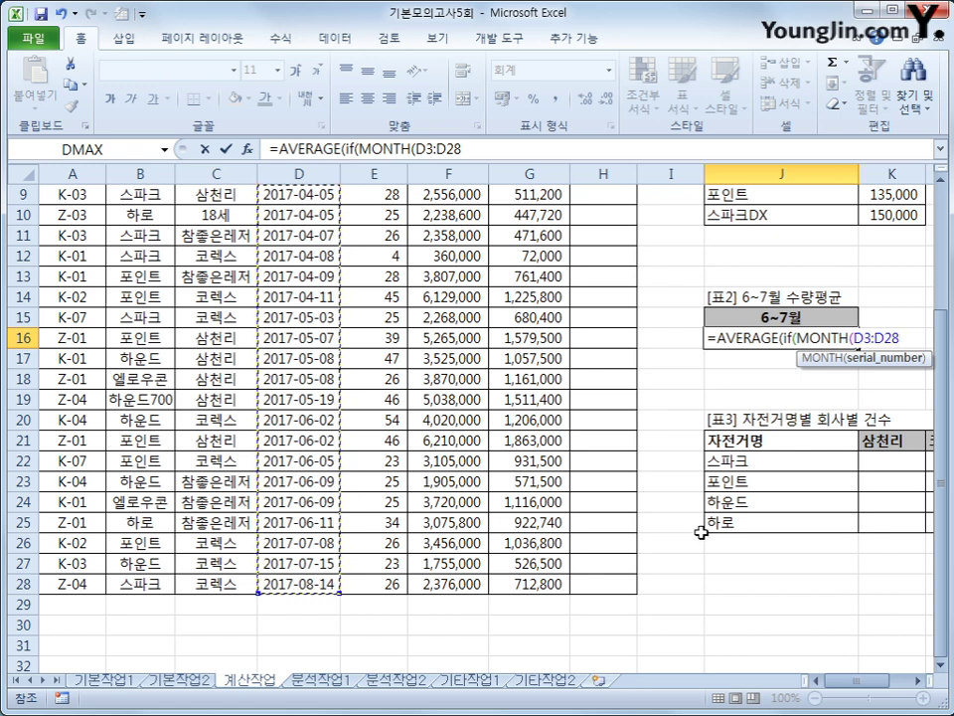
type(")=6")
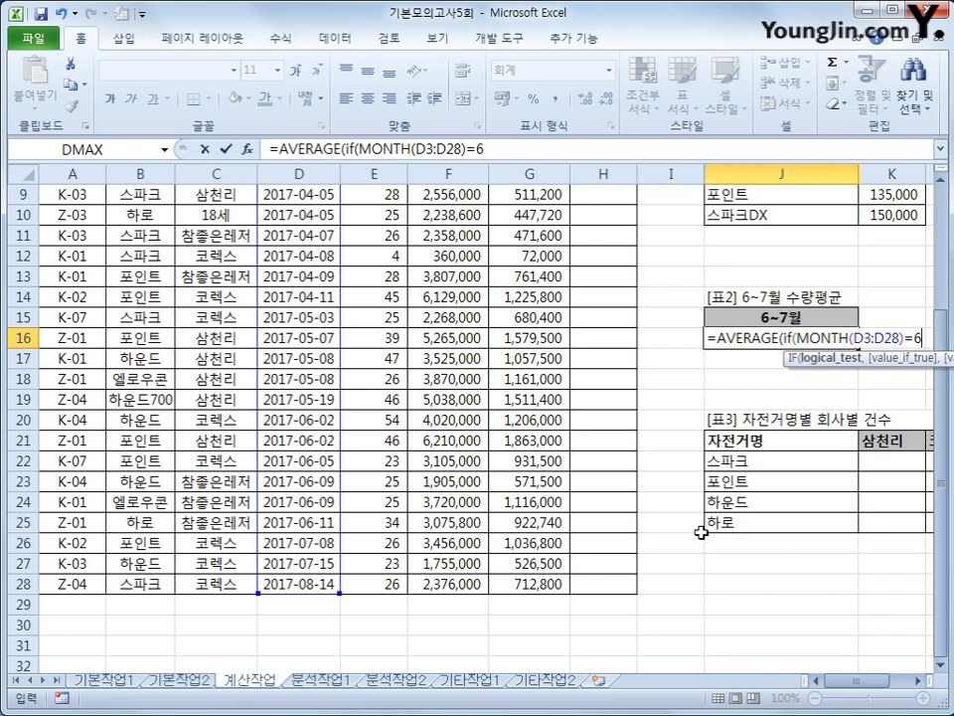
- Enclose the month 6 condition in parentheses and add the alternative condition MONTH(D3:D28)=7 with a plus sign
left_click(363, 144)
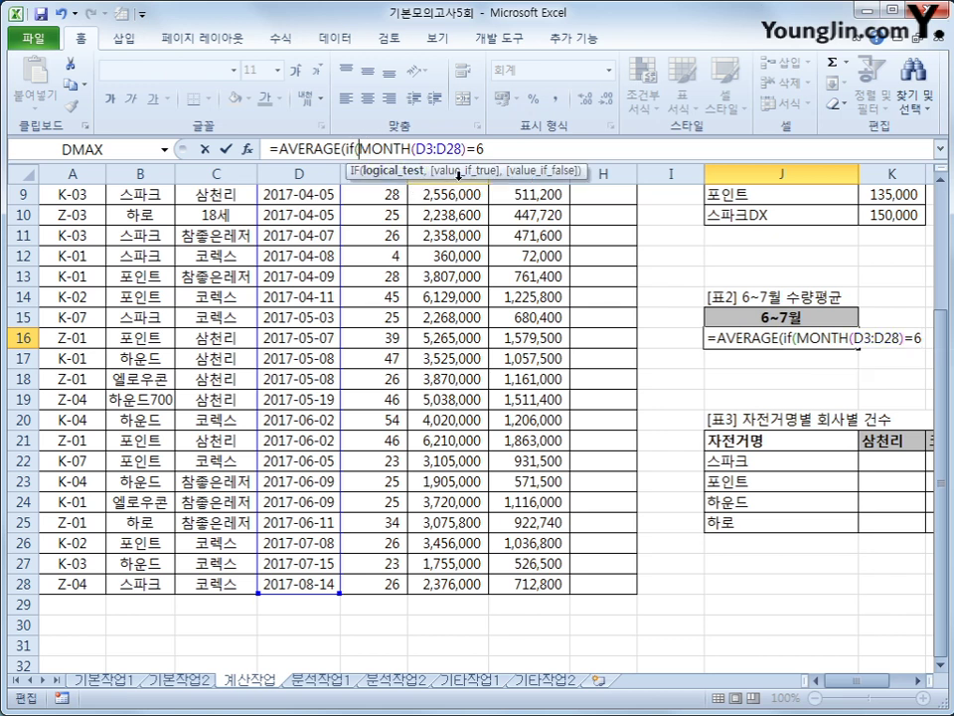
type("(")
type(")")
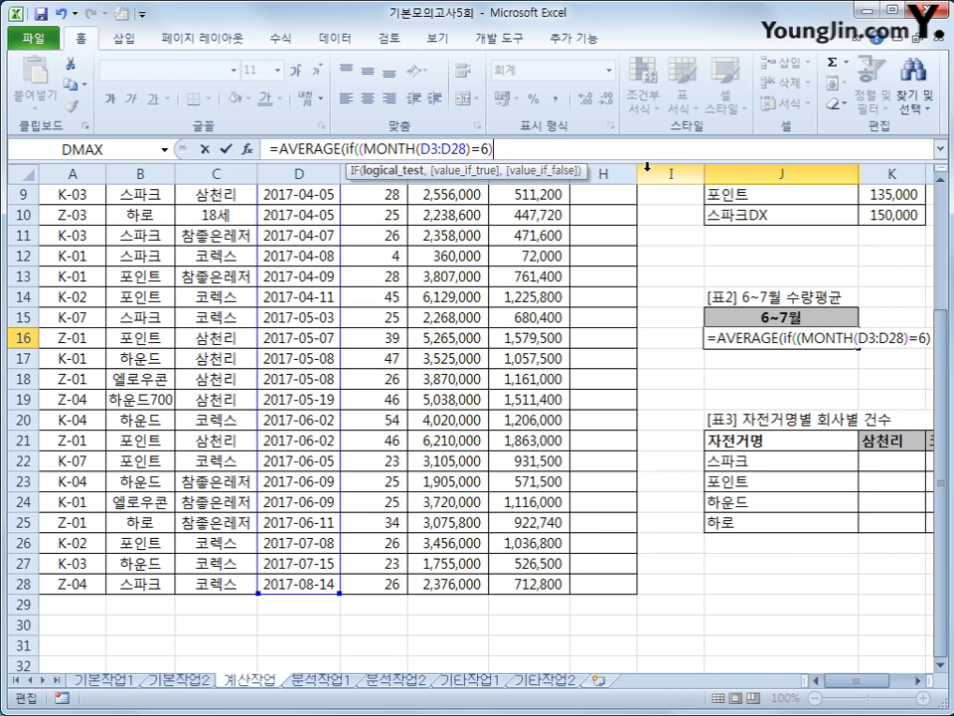
type("+")
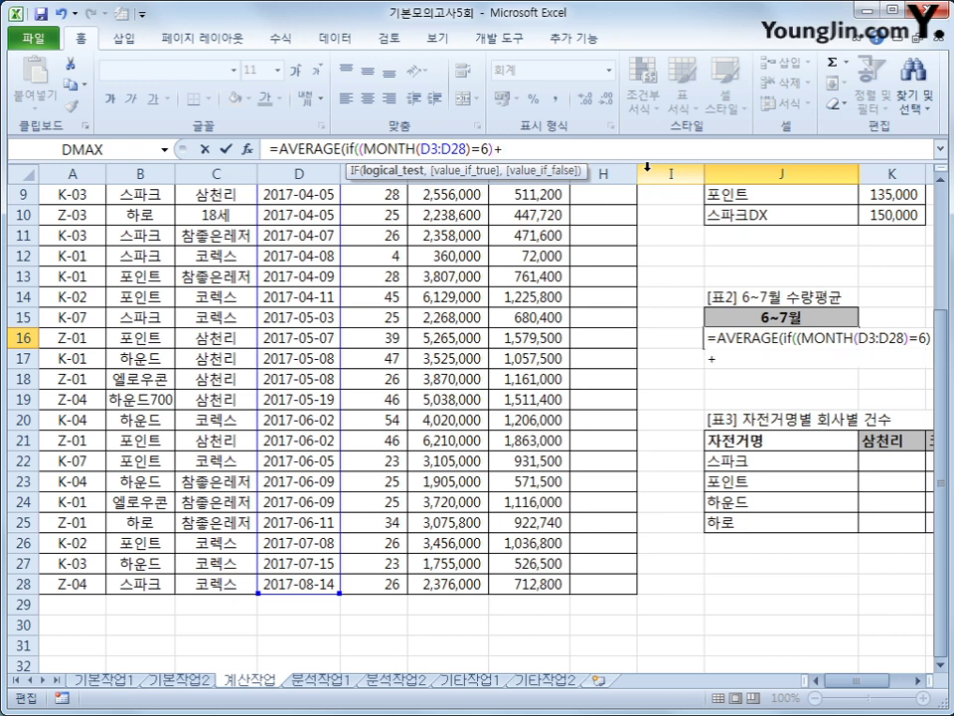
type("(month")
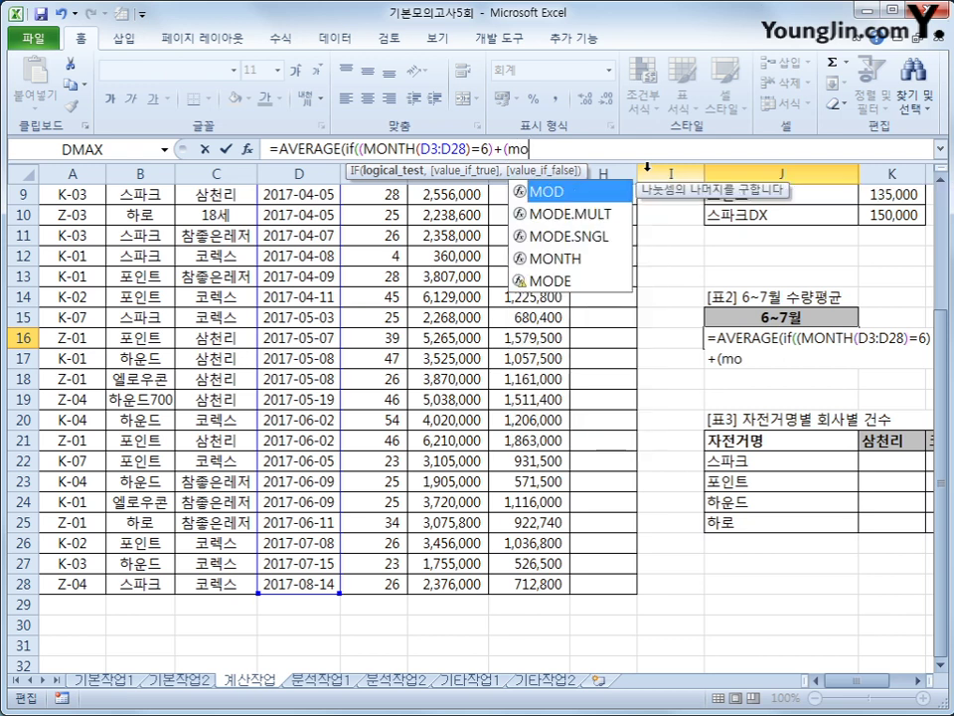
key("Tab")
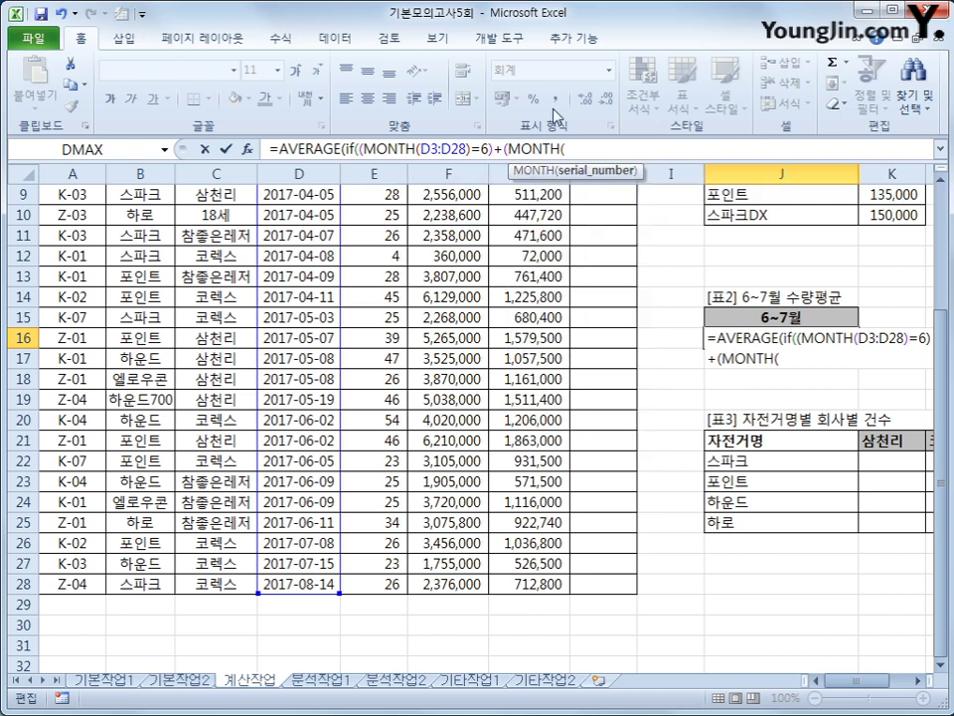
scroll(398, 291, "up", 3)
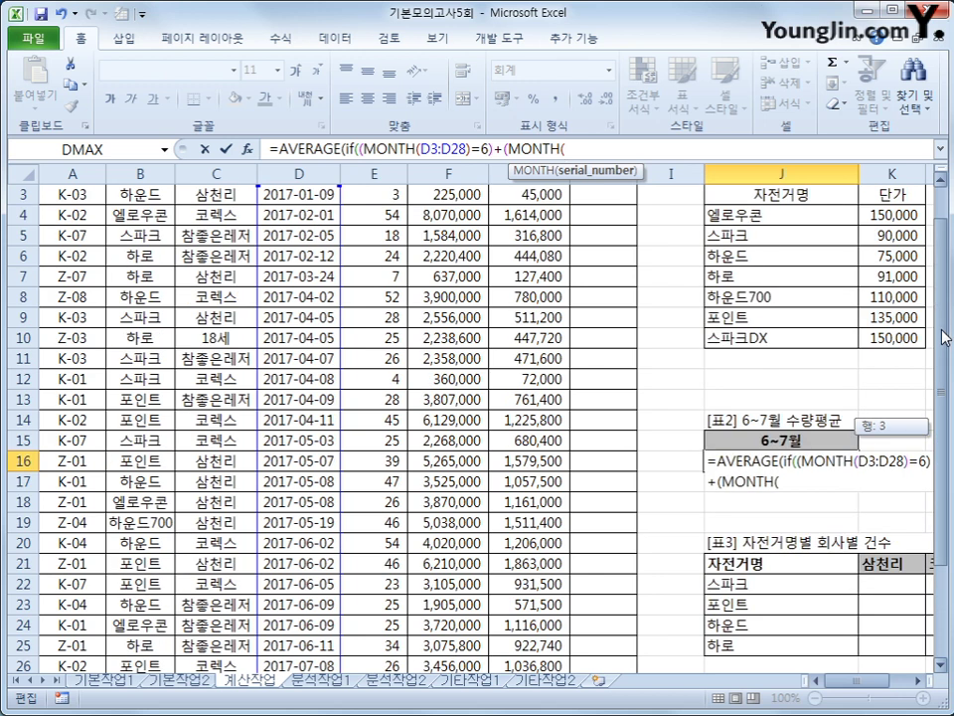
left_click_drag(303, 237, 316, 631)
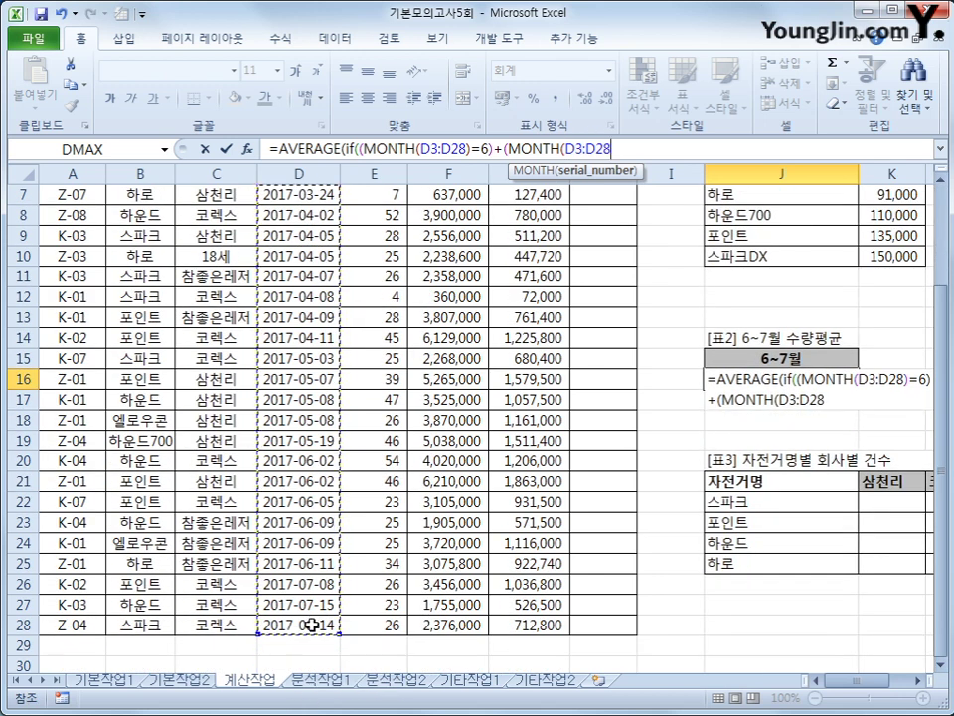
type(")=7")
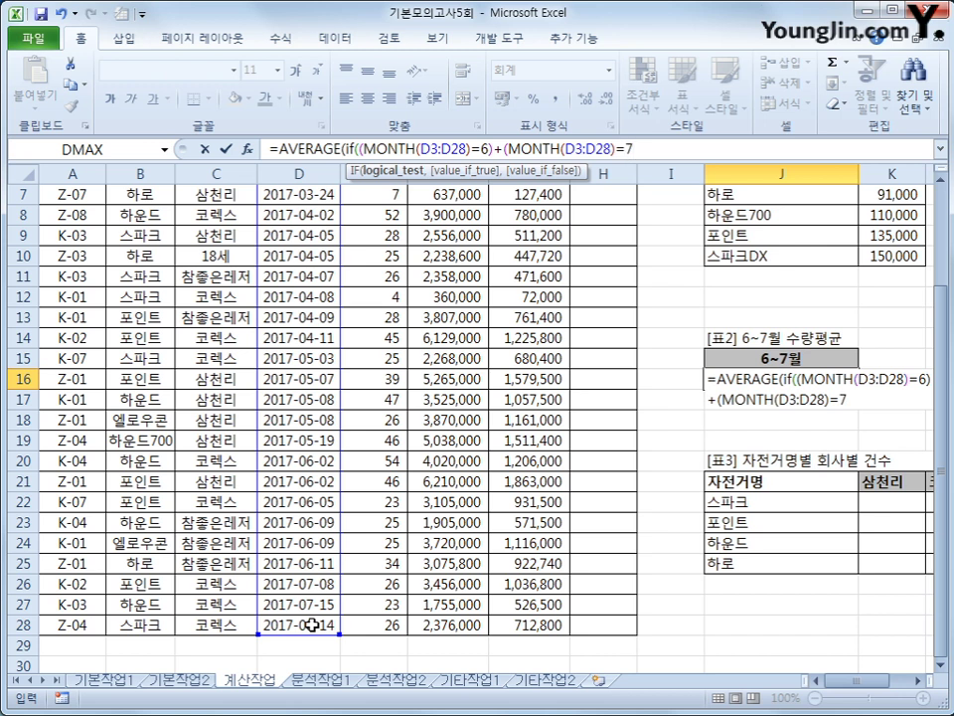
- Complete the J16 formula with E3:E28 as the value to average and enter it as an array formula
type("),")
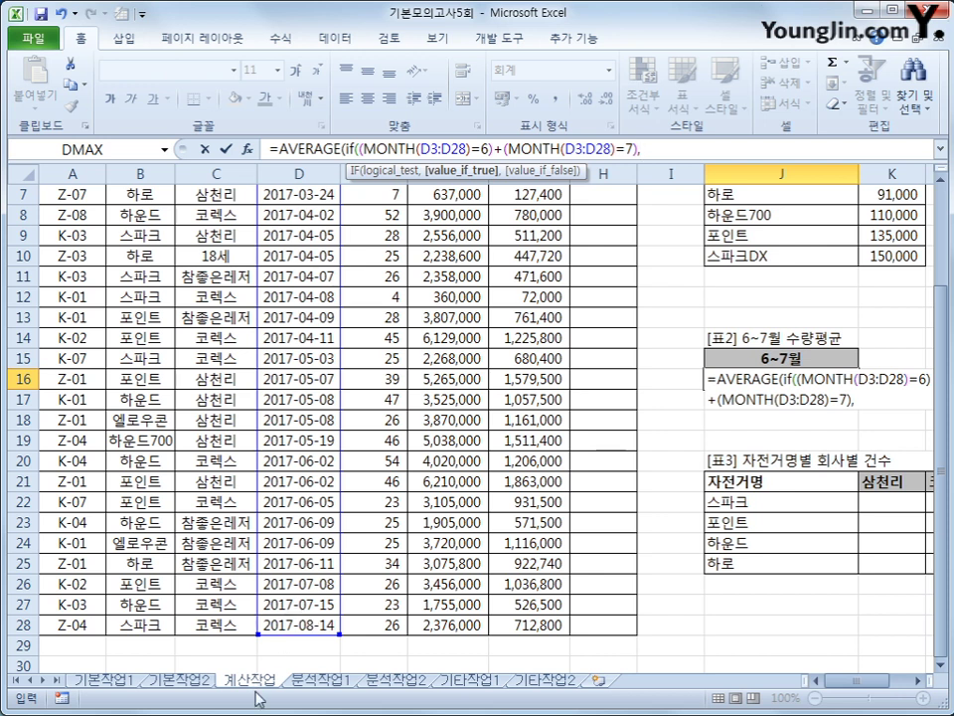
left_click_drag(942, 417, 939, 296)
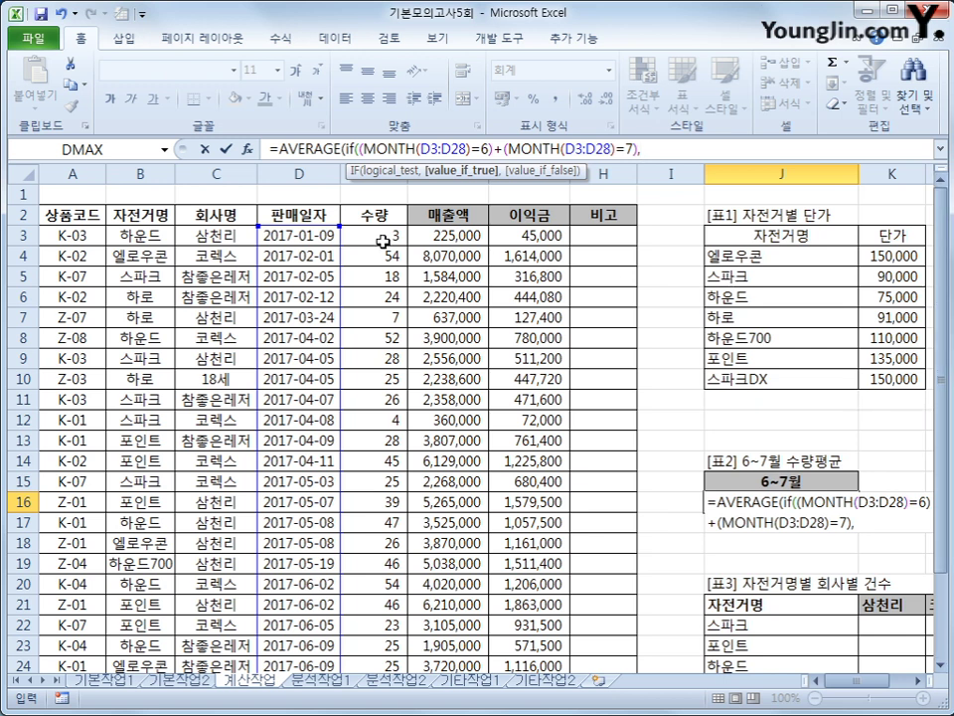
left_click_drag(383, 239, 378, 626)
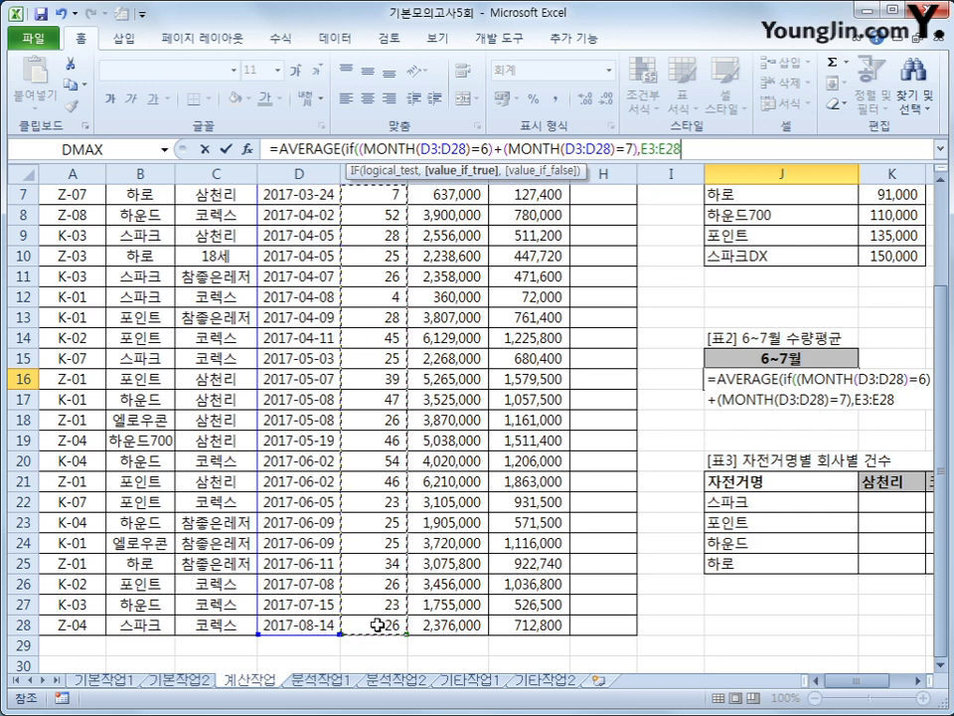
type(")")
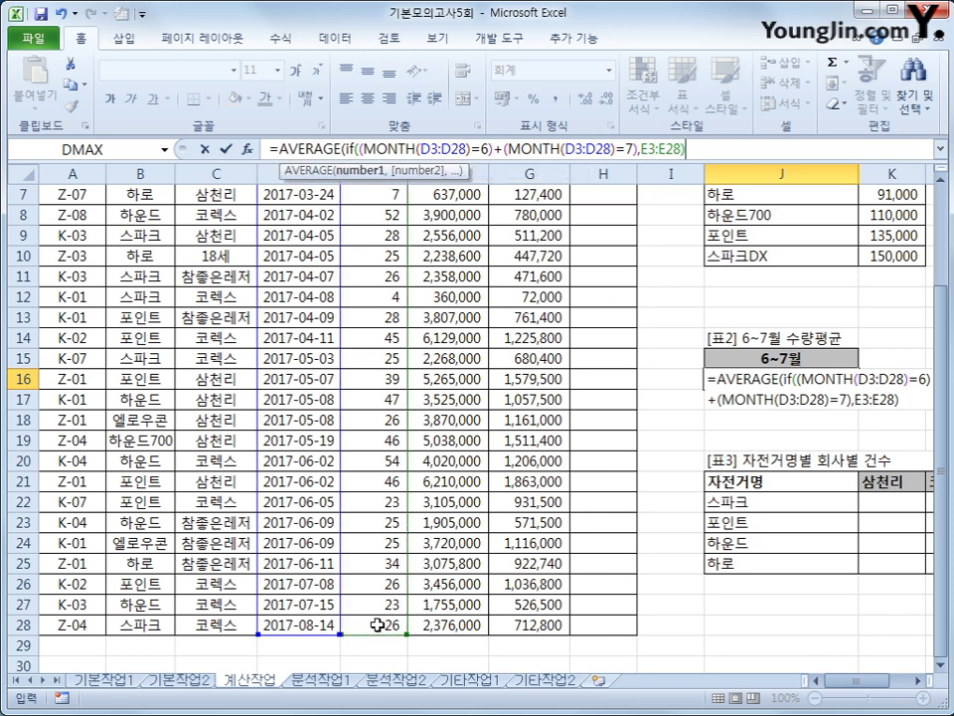
type(")")
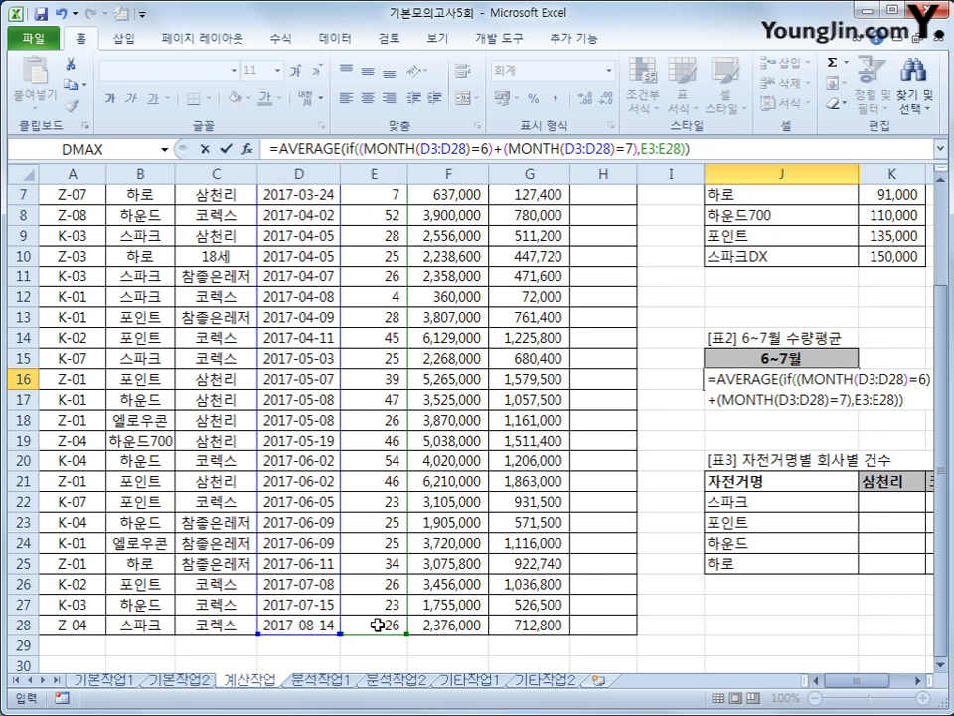
key("ctrl+shift+Return")
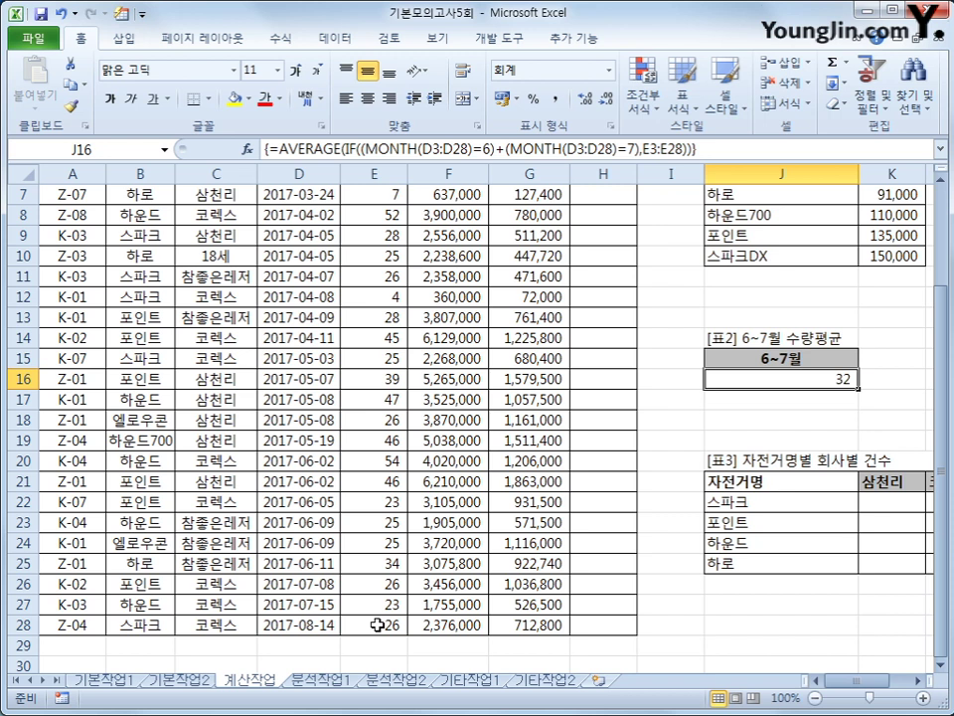
- In K22 of the 자전거명별 회사별 건수 table, begin a SUM formula with the condition B3:B28=J22
left_click(850, 686)
left_click_drag(850, 686, 863, 686)
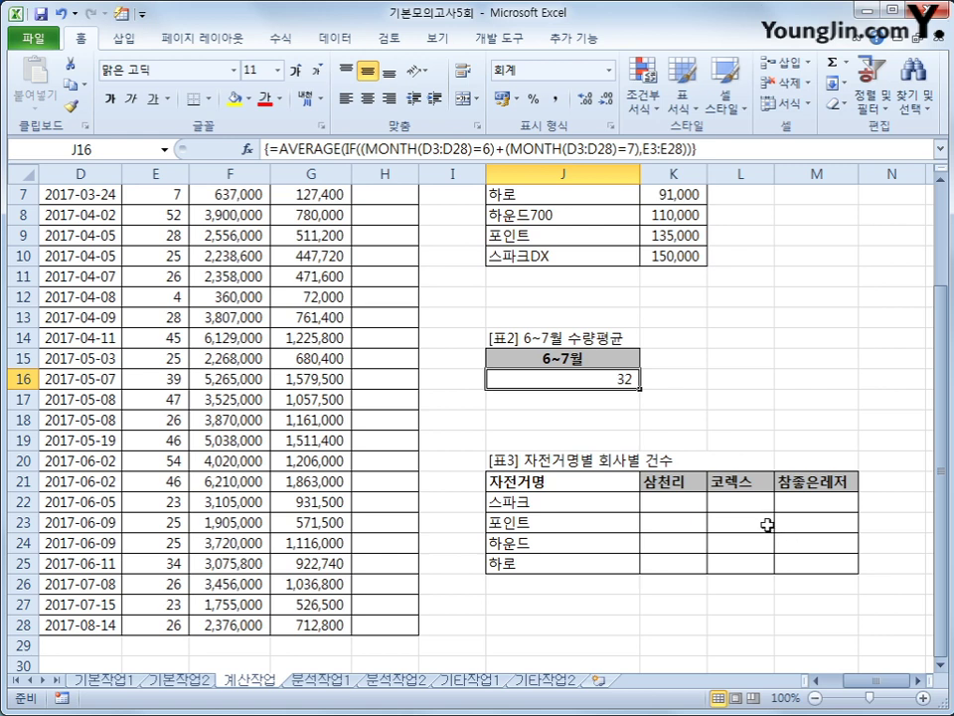
left_click(687, 507)
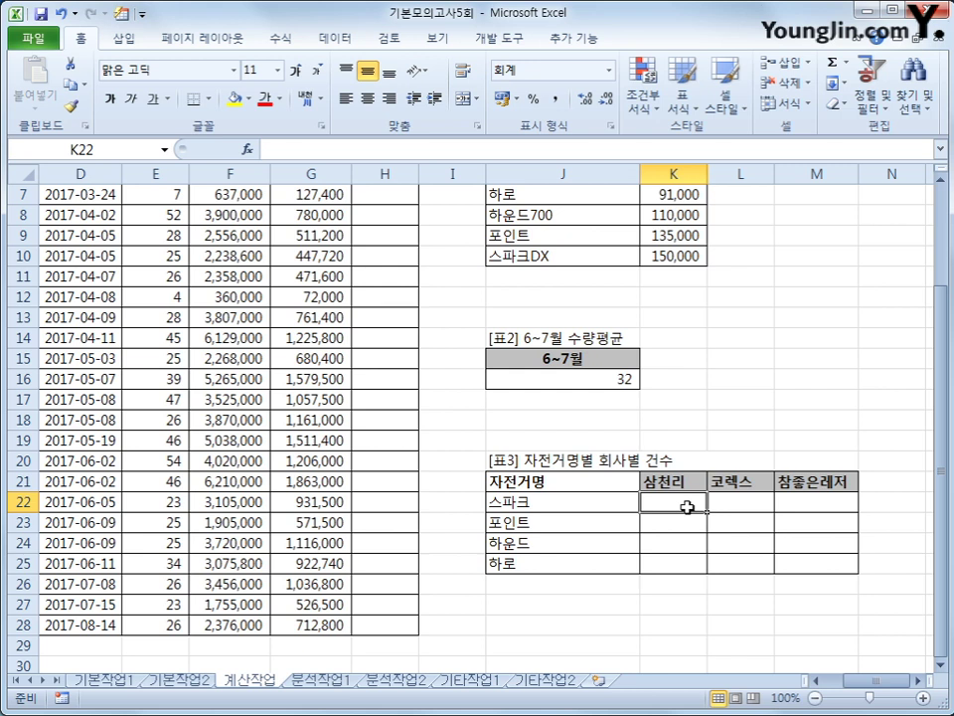
type("=sum(")
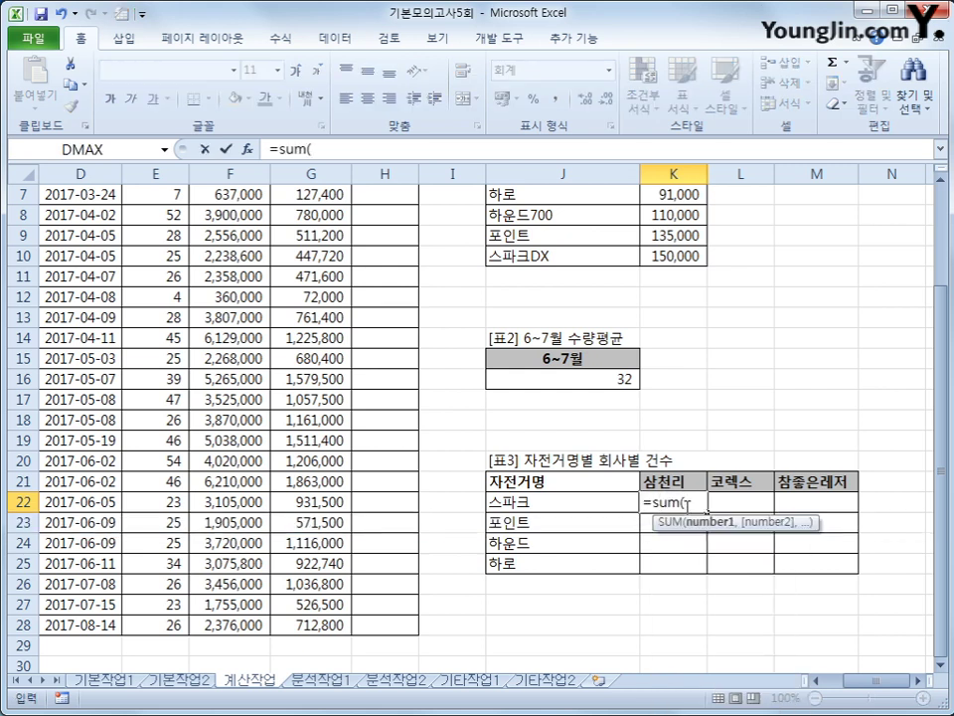
type("(")
scroll(239, 460, "left", 3)
scroll(238, 460, "up", 2)
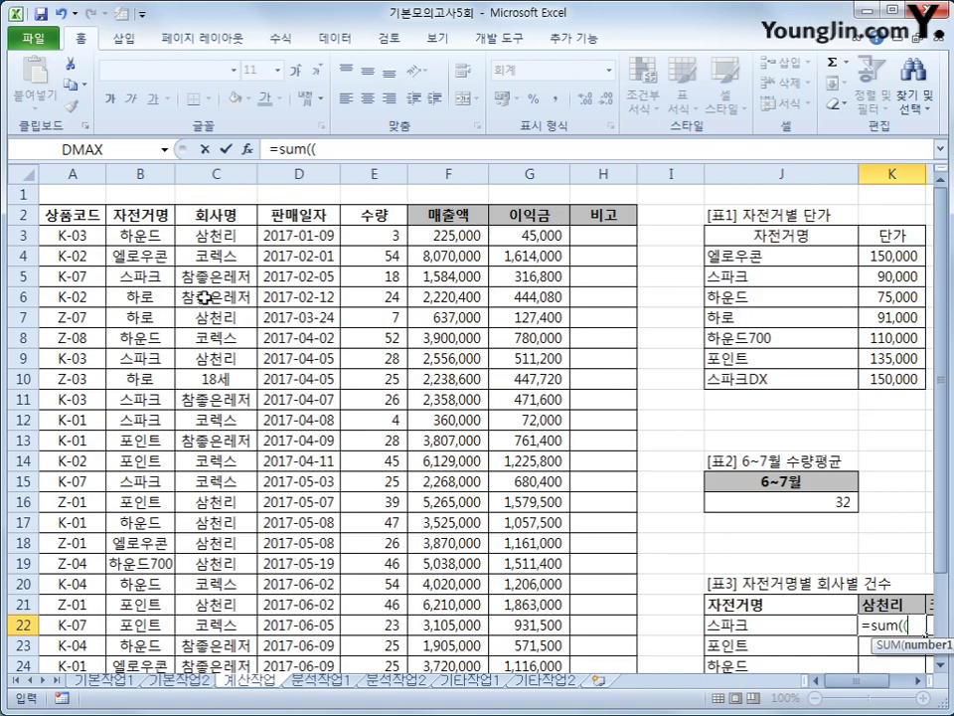
left_click_drag(134, 236, 138, 609)
type("=")
left_click(736, 483)
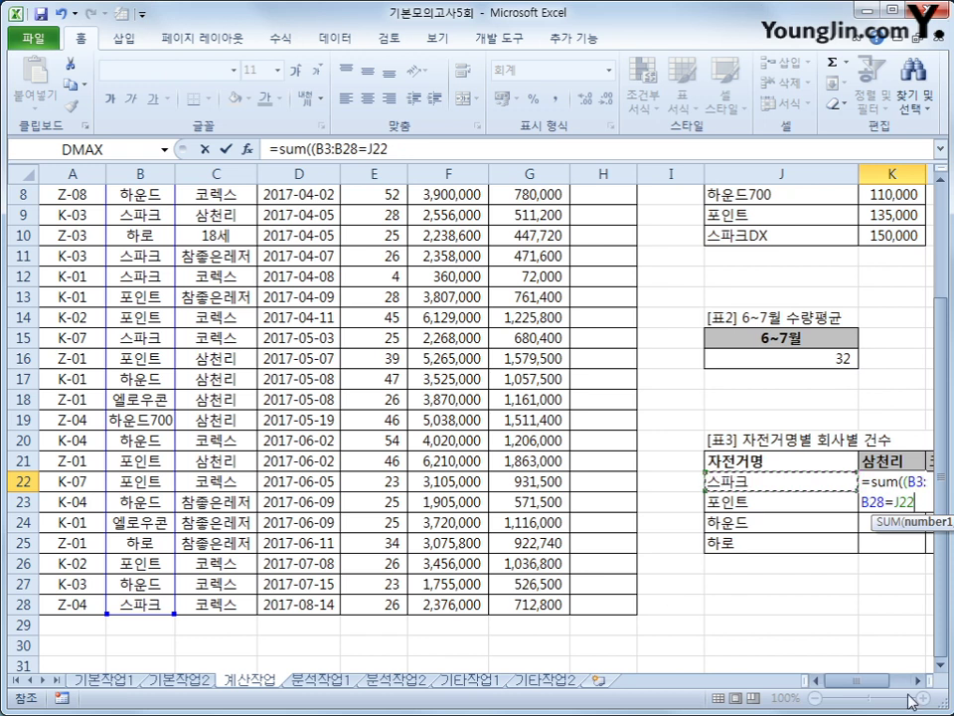
- Lock only the column of the J22 reference as $J22, close the condition and start a second one multiplied by it
scroll(912, 701, "right", 4)
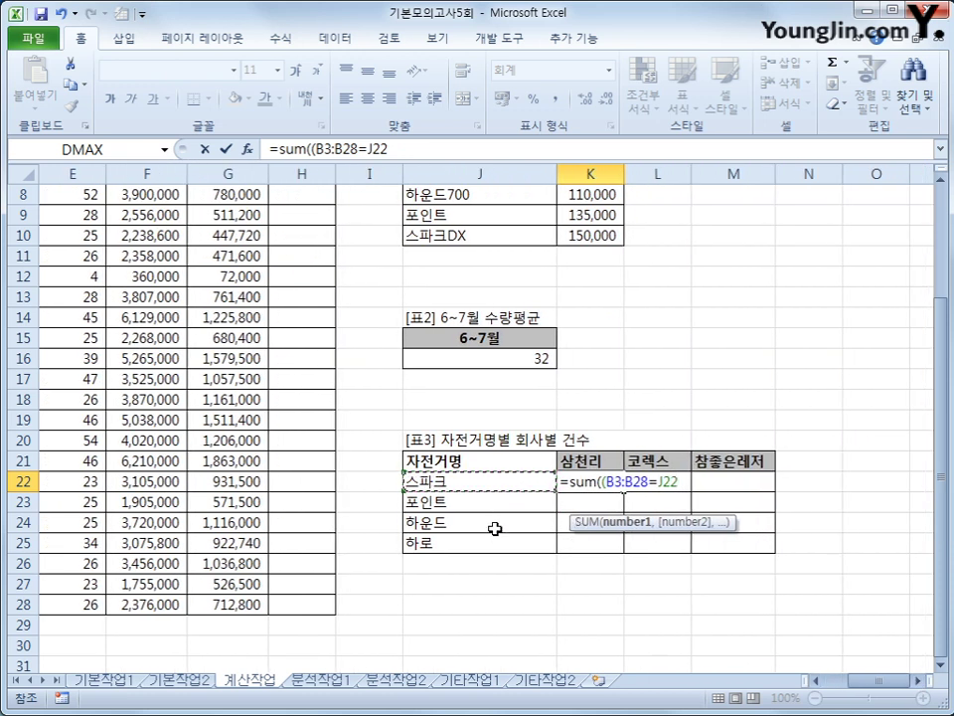
key("F4")
key("F4")
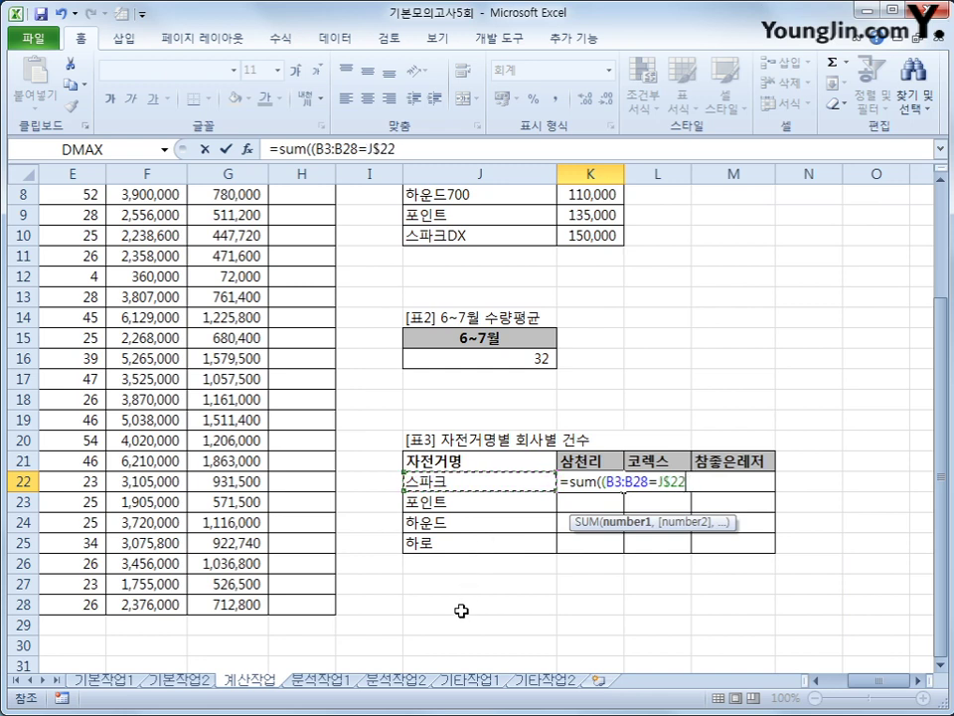
key("F4")
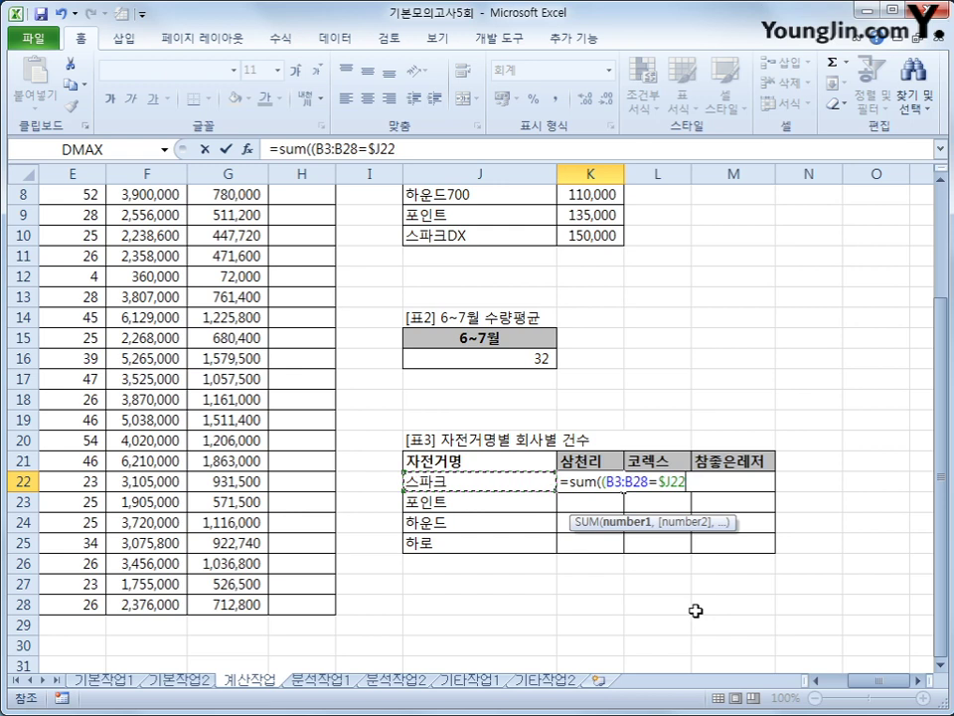
type(")*(")
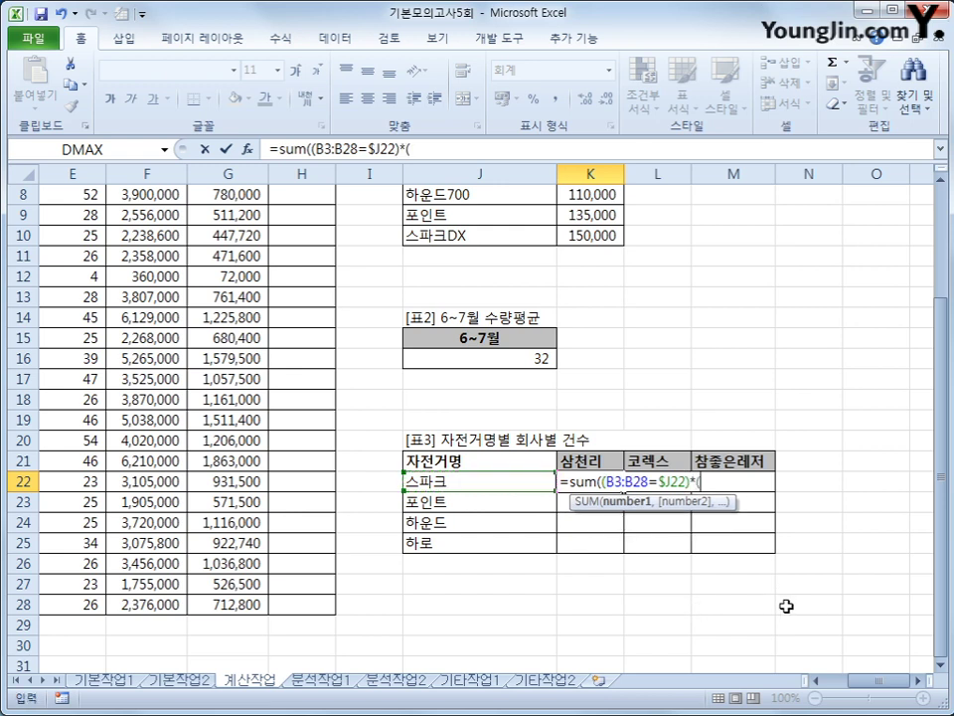
- Add the second condition $C$3:$C$28=K$21 to the K22 formula, with the company range absolute and only row 21 locked
scroll(781, 597, "left", 3)
scroll(486, 626, "up", 2)
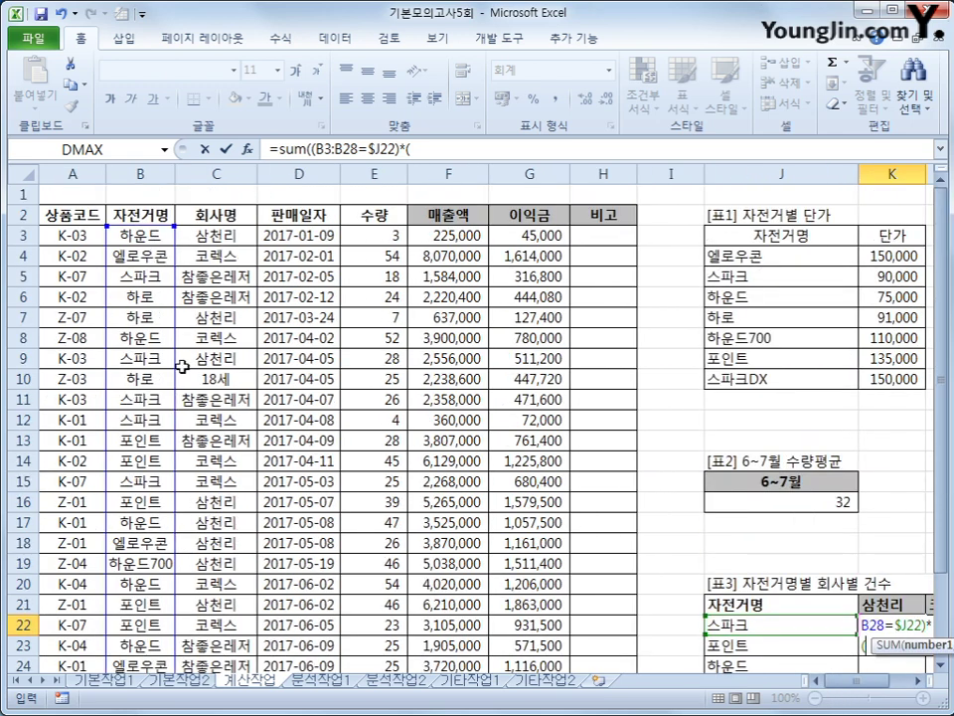
left_click_drag(209, 214, 228, 605)
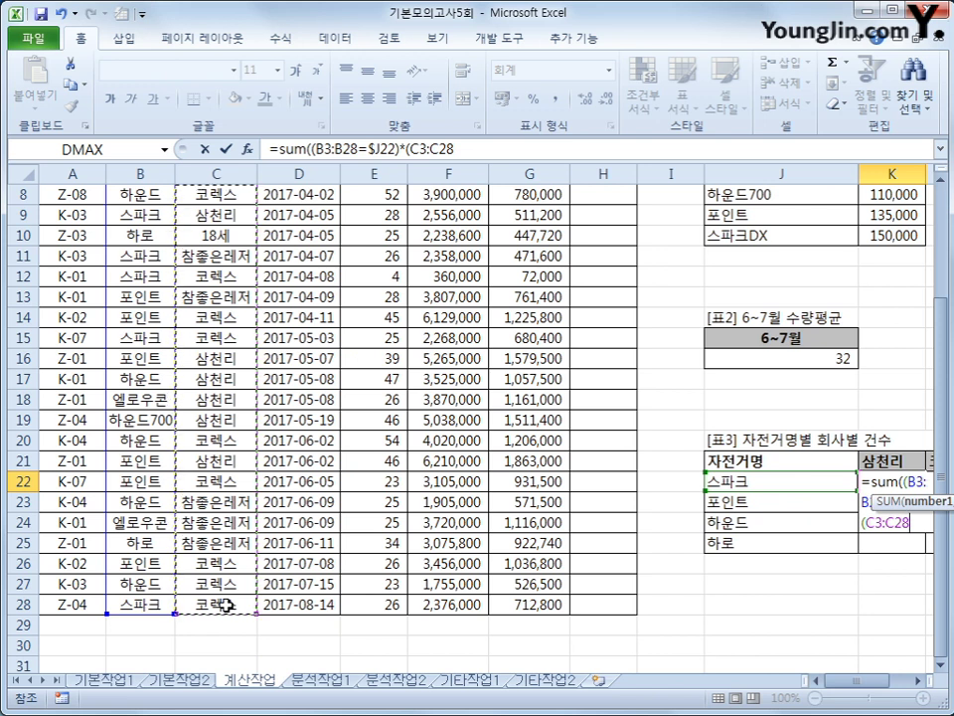
key("F4")
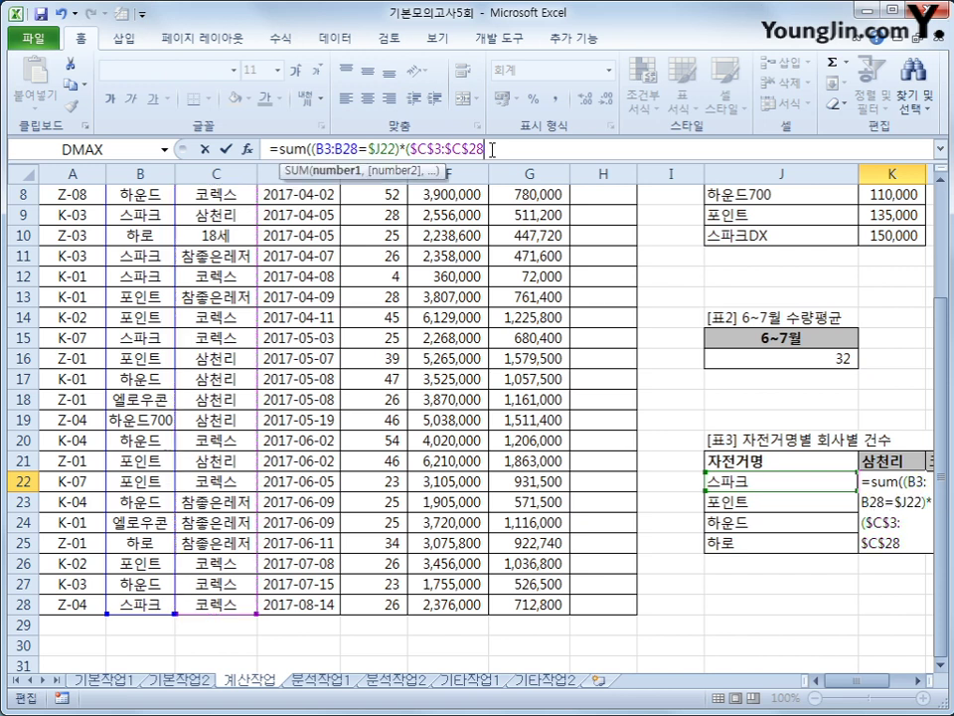
type("=")
left_click(883, 460)
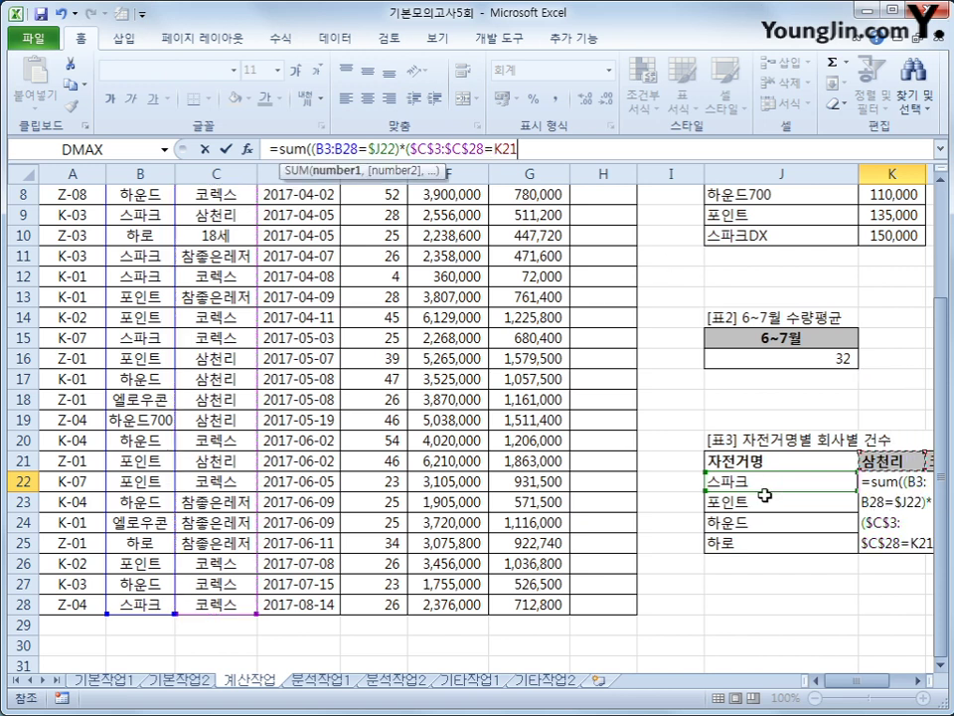
left_click_drag(855, 682, 890, 691)
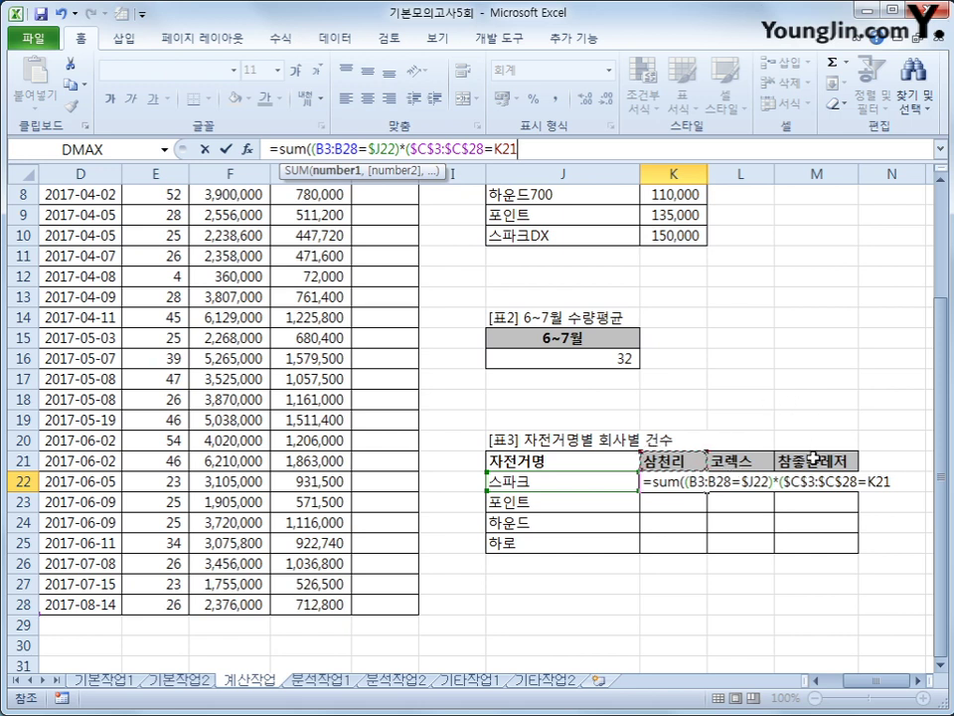
key("F4")
key("F4")
type(")")
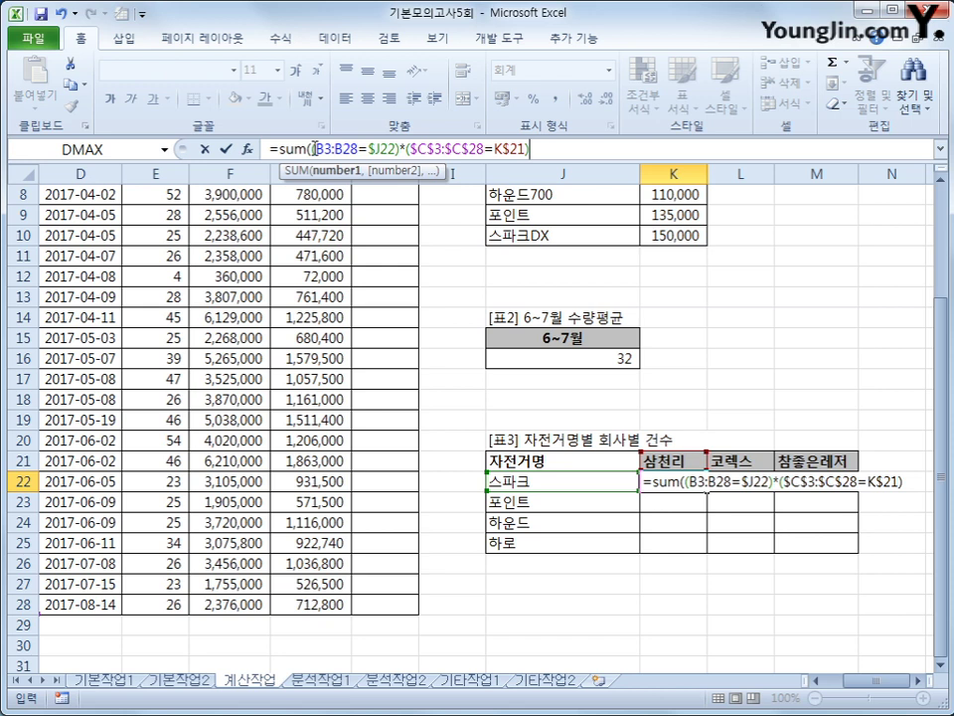
- Make the B3:B28 range in the K22 formula absolute as $B$3:$B$28
left_click_drag(315, 148, 358, 148)
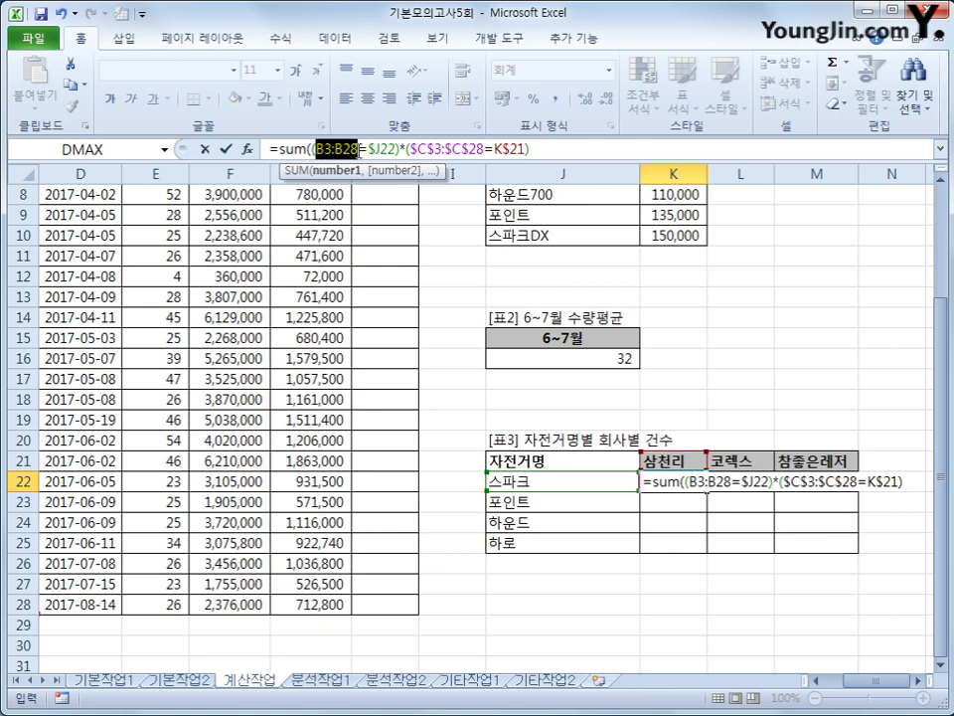
key("F2")
key("F4")
left_click(583, 151)
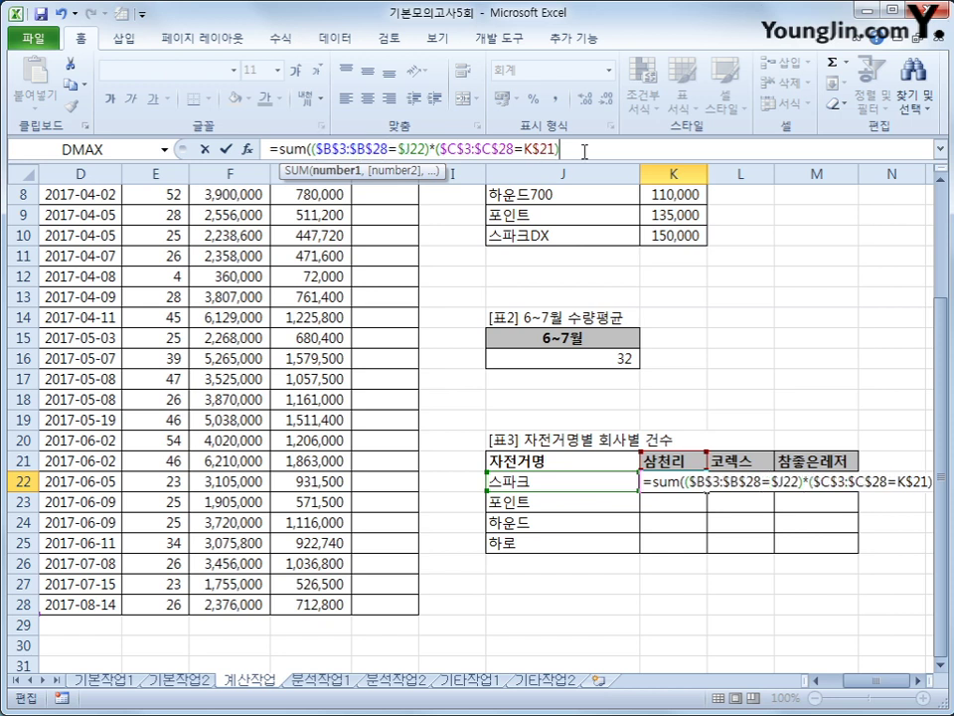
- Close the SUM formula in K22, enter it as an array formula and fill it across K22:M25
left_click(430, 150)
type(")")
type(")")
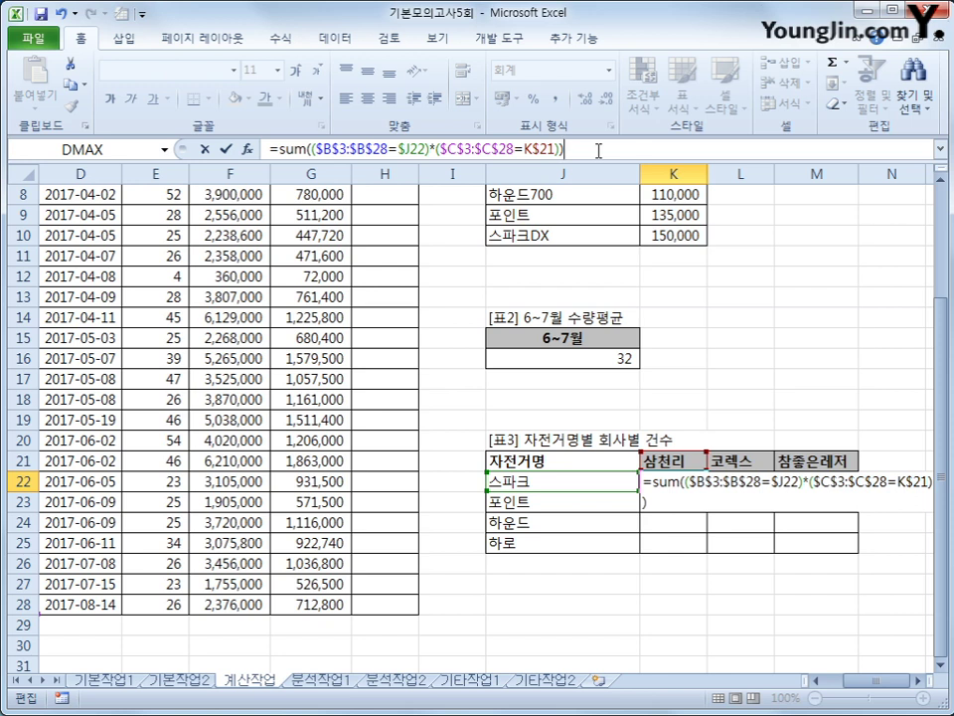
key("ctrl+shift+Return")
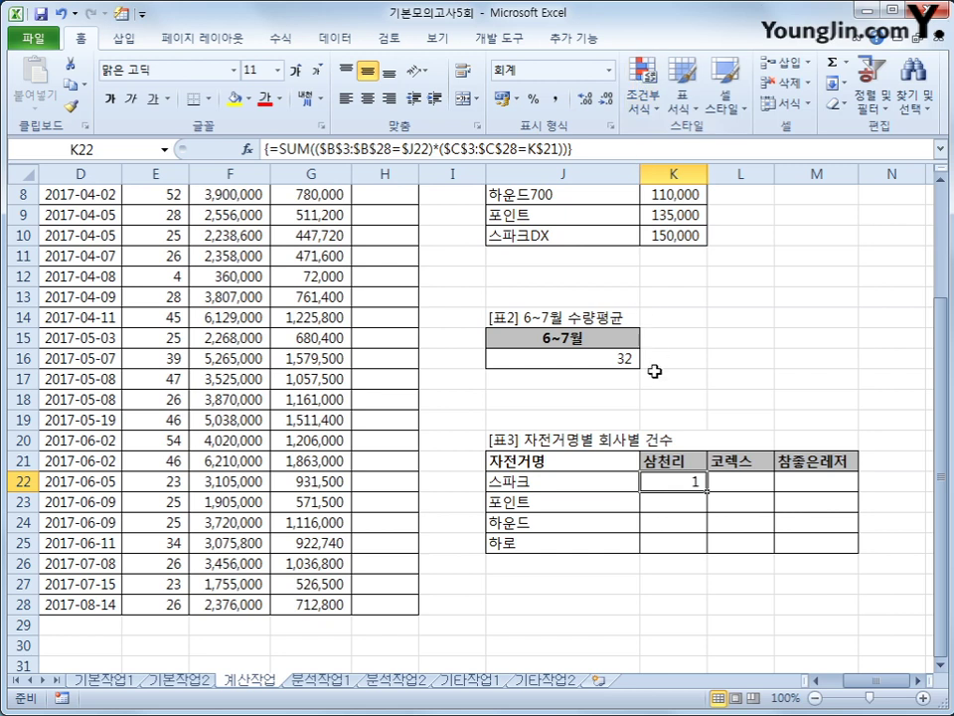
left_click_drag(706, 490, 842, 549)
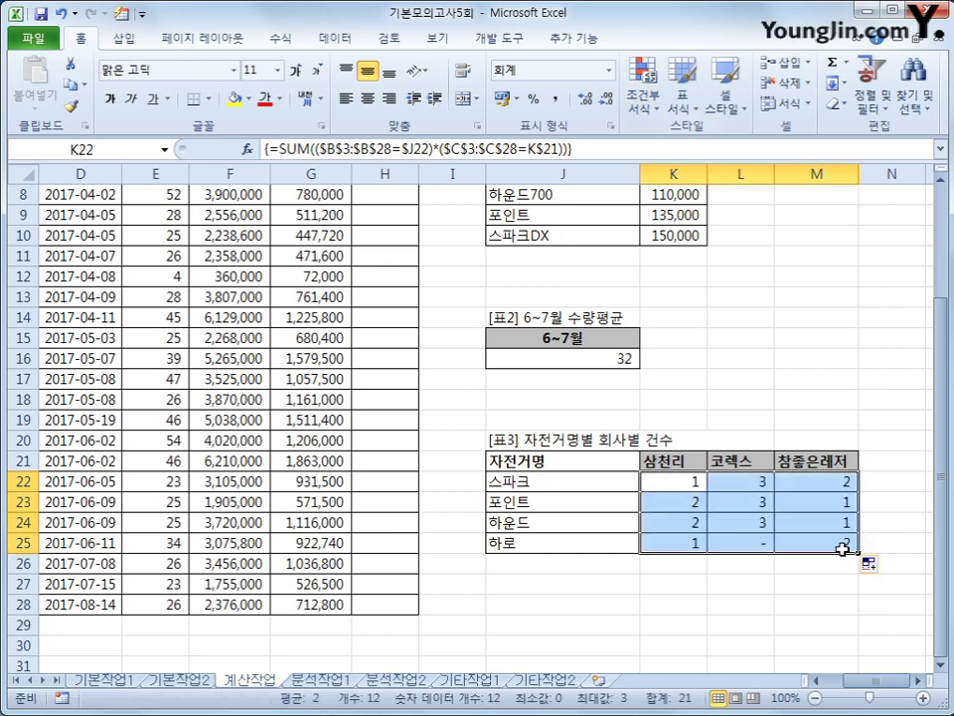
left_click(842, 549)
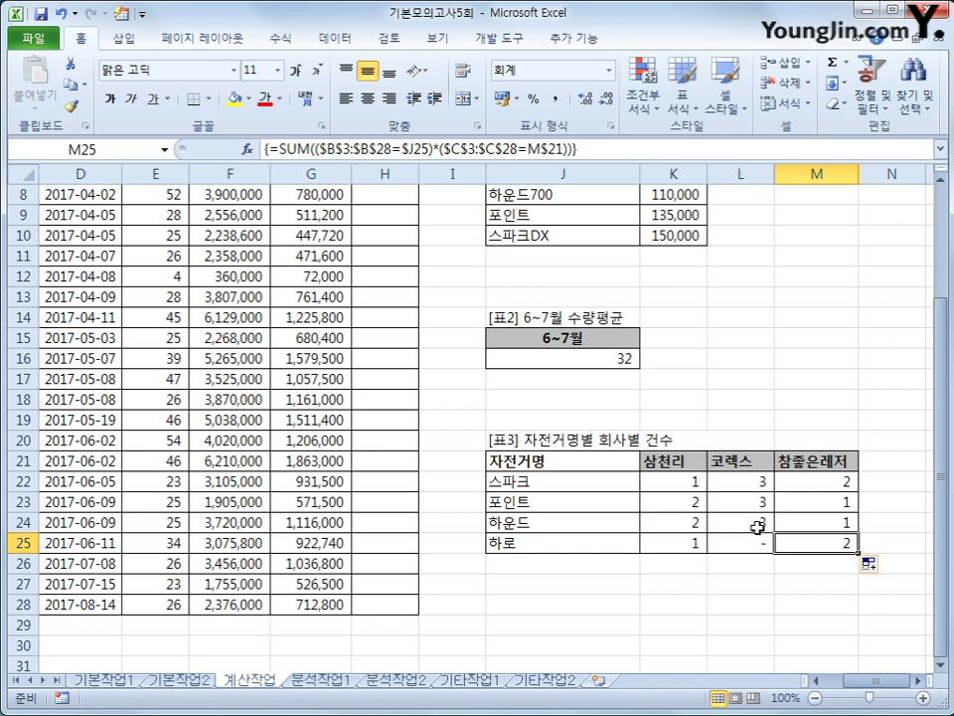
- Select H3 in the 비고 column, then open the Visual Basic editor and insert a new module
scroll(753, 526, "up", 3)
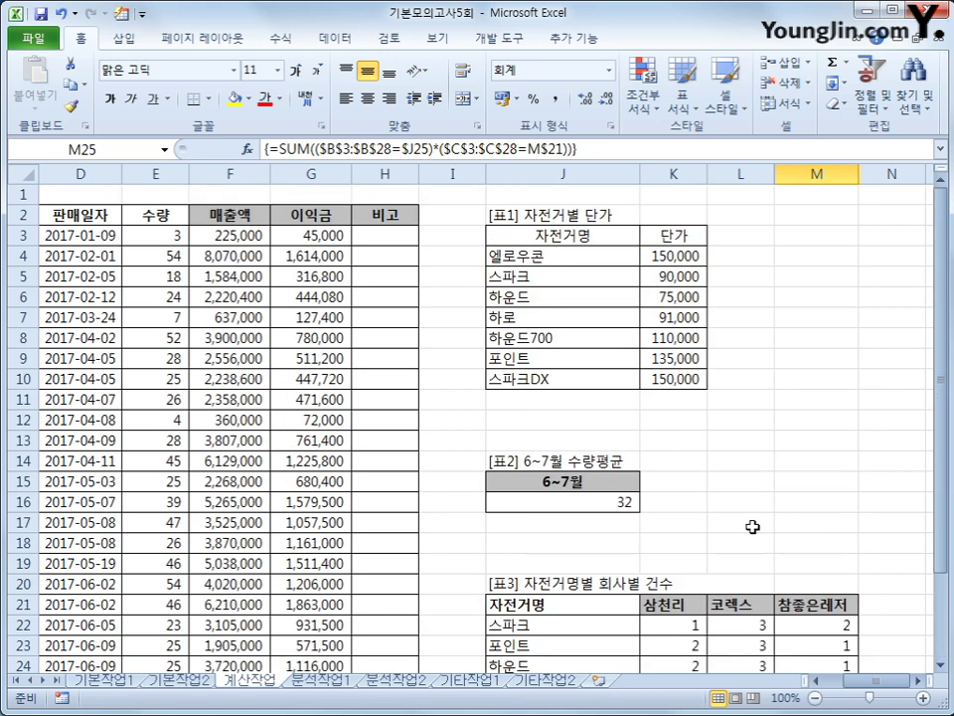
left_click(399, 241)
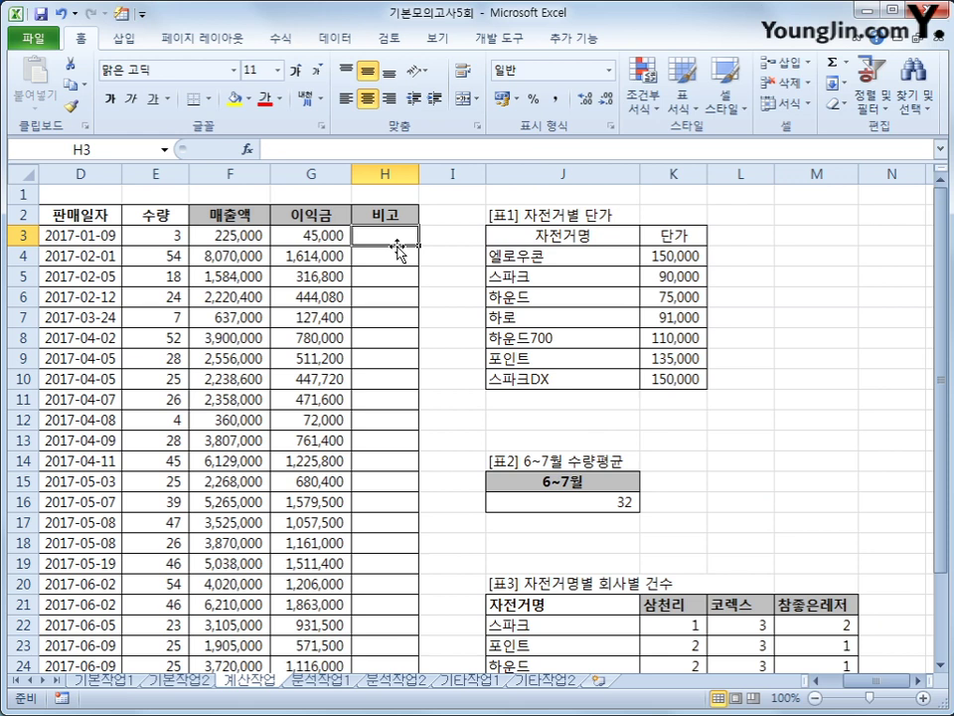
left_click(504, 38)
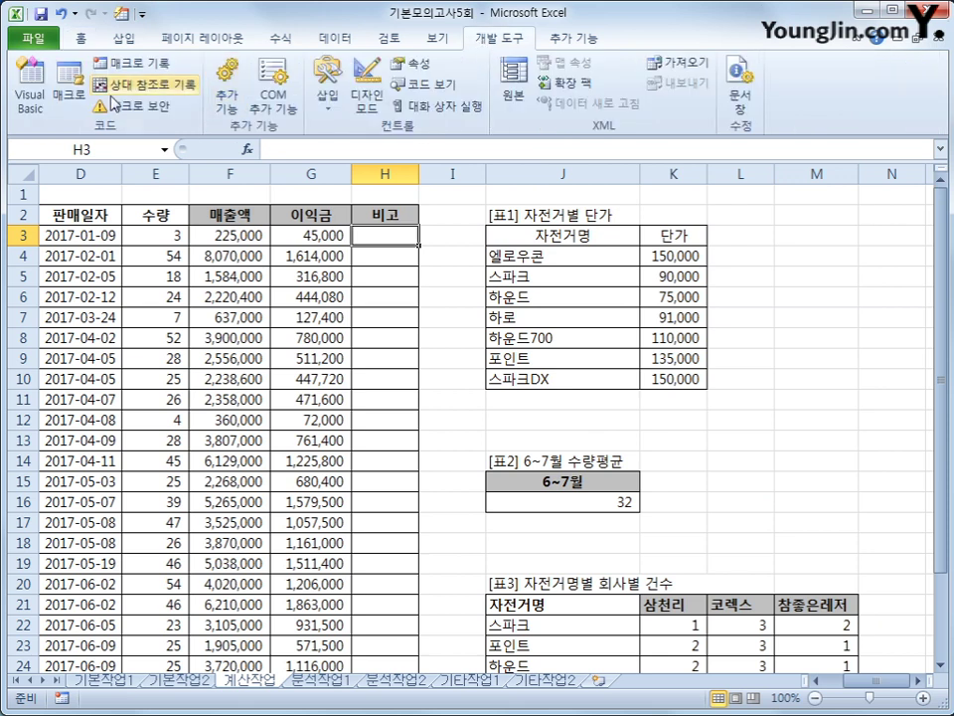
left_click(41, 116)
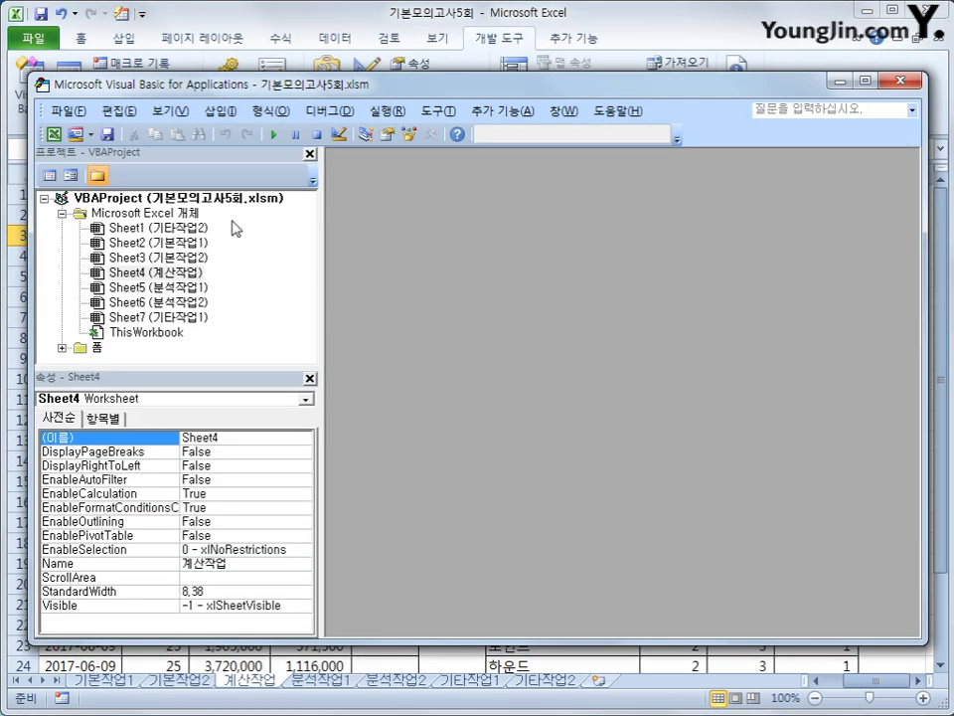
left_click(226, 111)
left_click(249, 173)
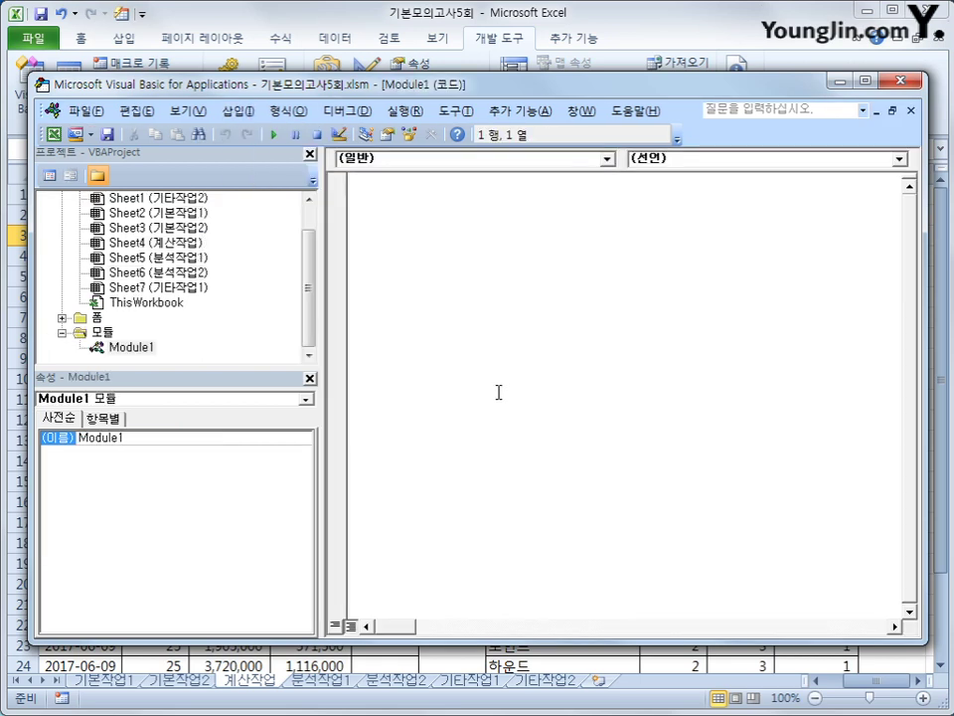
- Declare the public function fn비고(수량) in the module and indent a line for its body
type("public function fn")
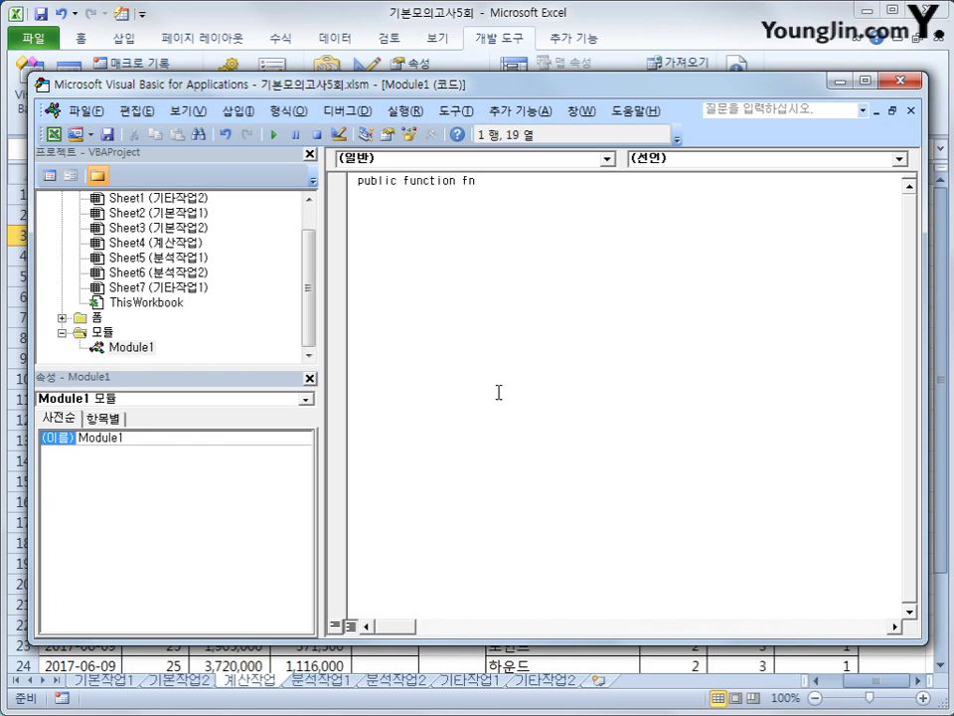
type("ql")
type("비고(수량)")
key("Return")
key("Tab")
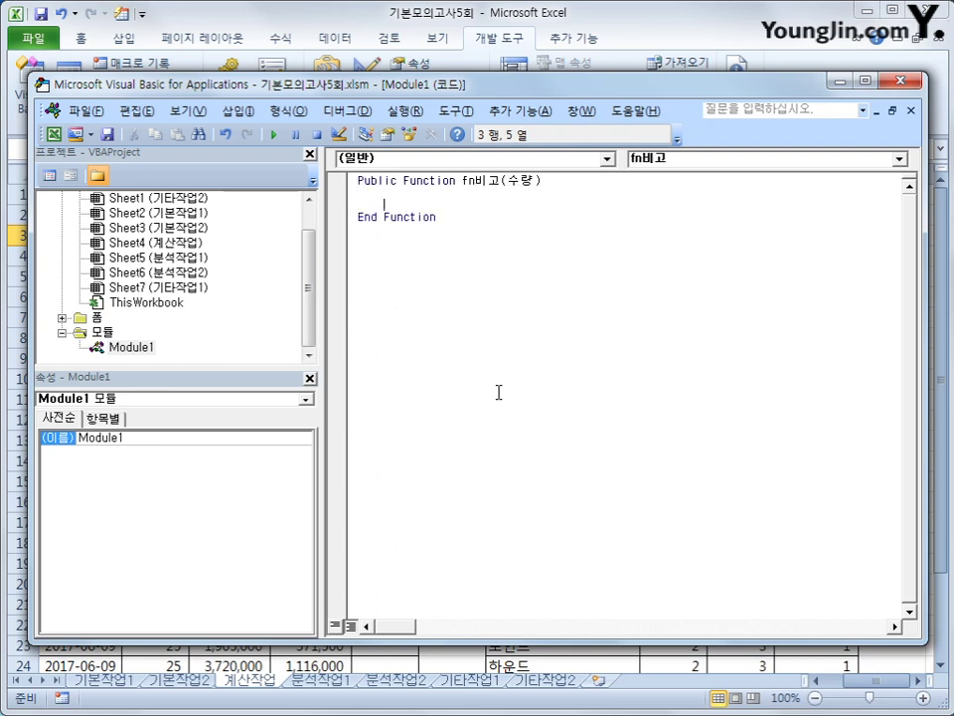
type("if 수량 >")
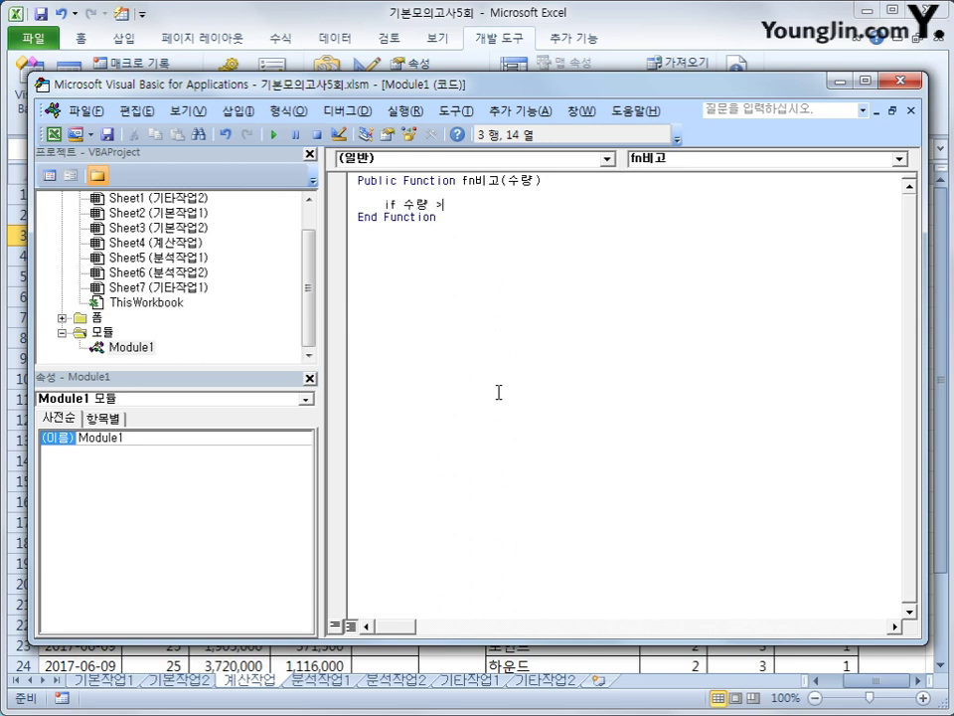
type("=30 then")
key("Return")
type("fn")
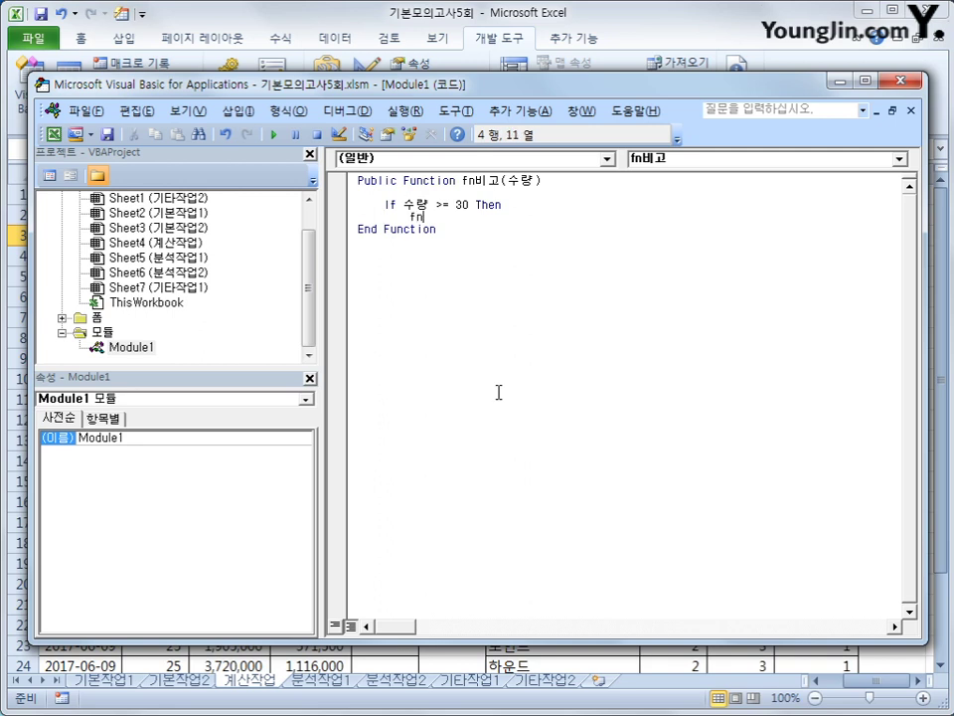
type("비고 = \"단체구매")
key("Return")
type("else")
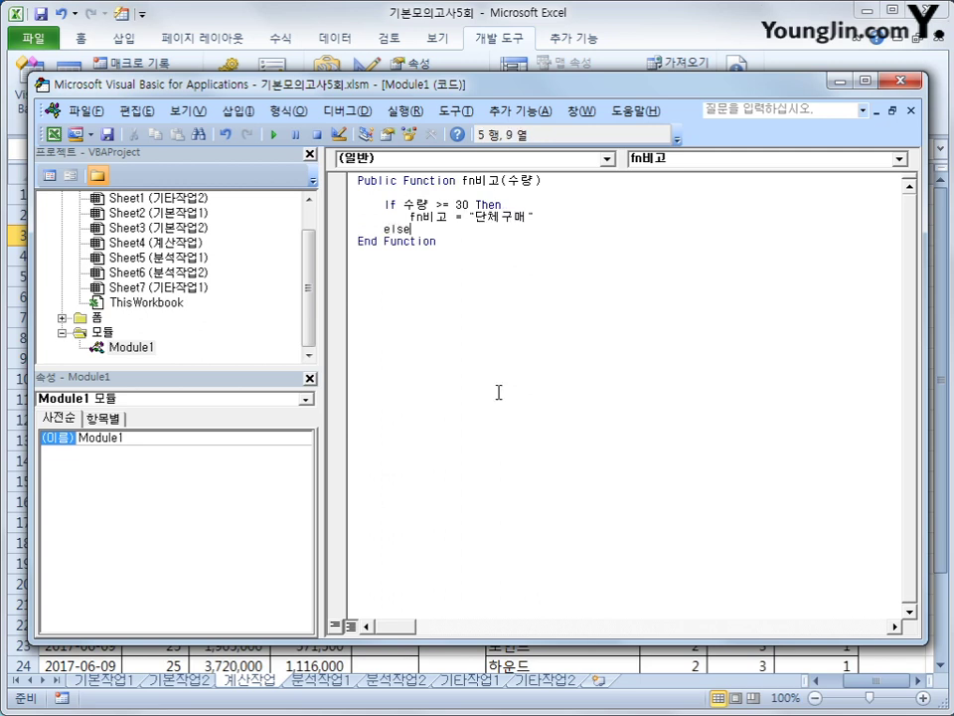
key("Return")
type("fn")
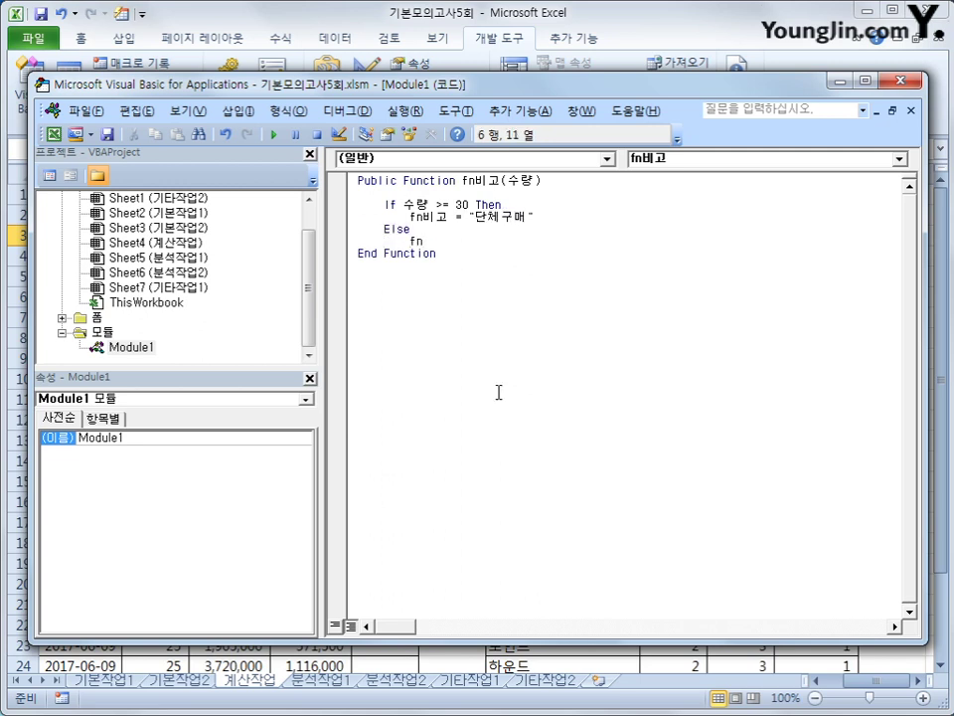
type("비고 =")
key("shift+Up")
key("shift+Up")
key("shift+Up")
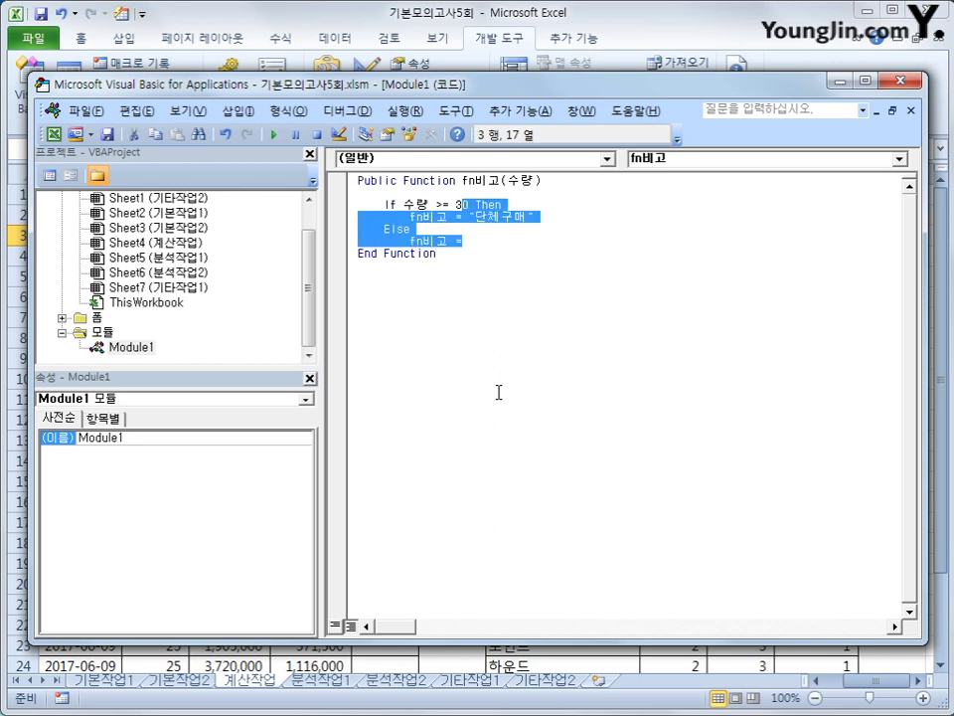
key("shift+Home")
key("Delete")
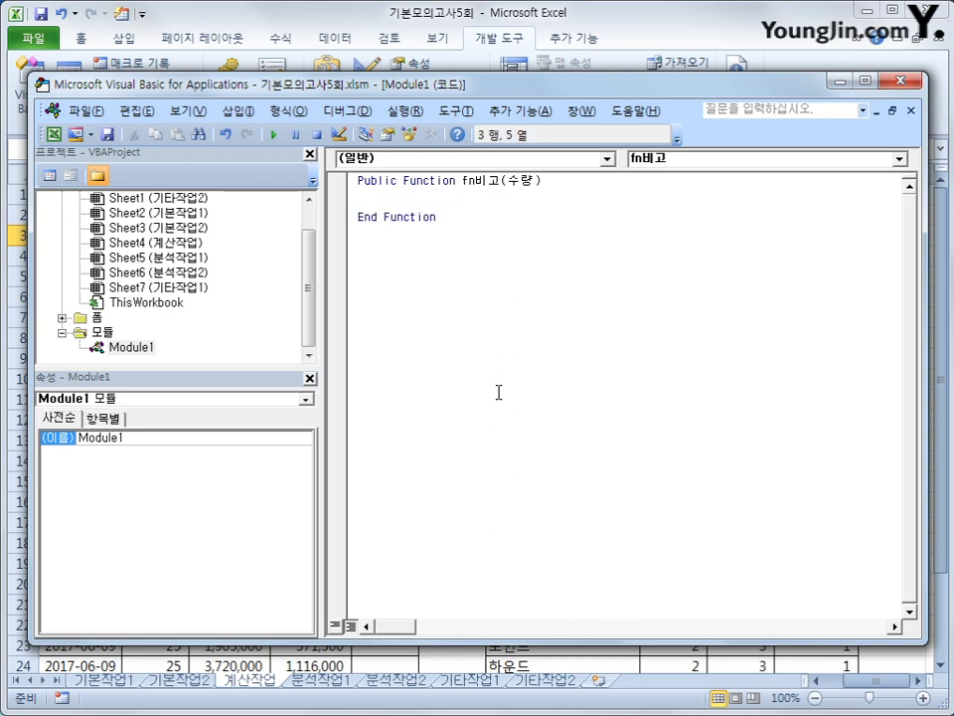
- Start a Select Case block on 수량 in the fn비고 body, with a first branch Case Is >= 30
type("select case ")
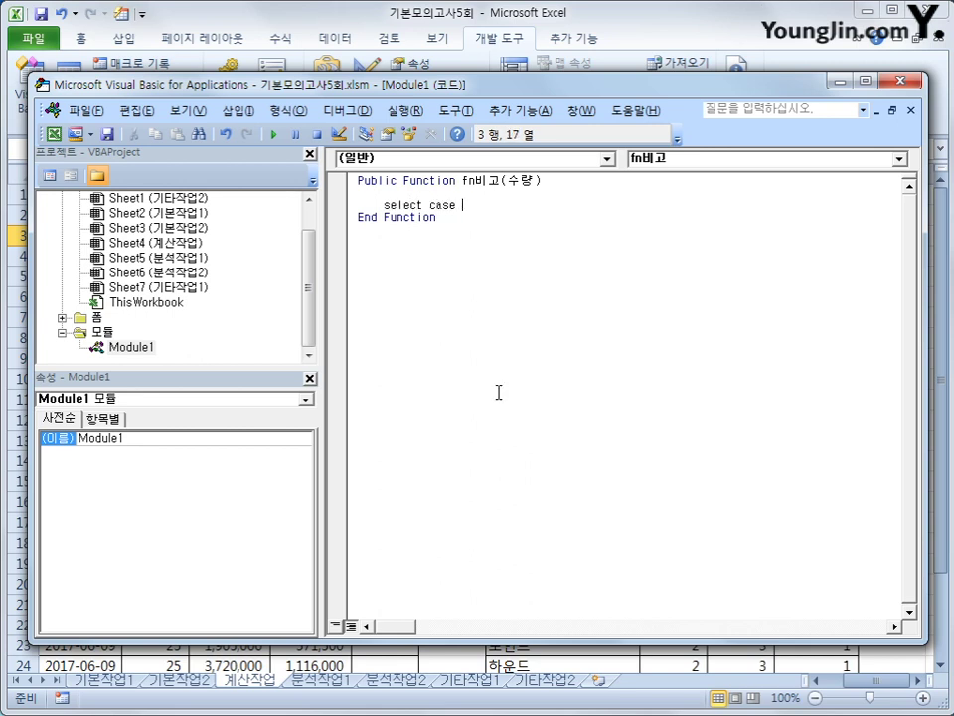
type("수량")
key("Return")
key("Tab")
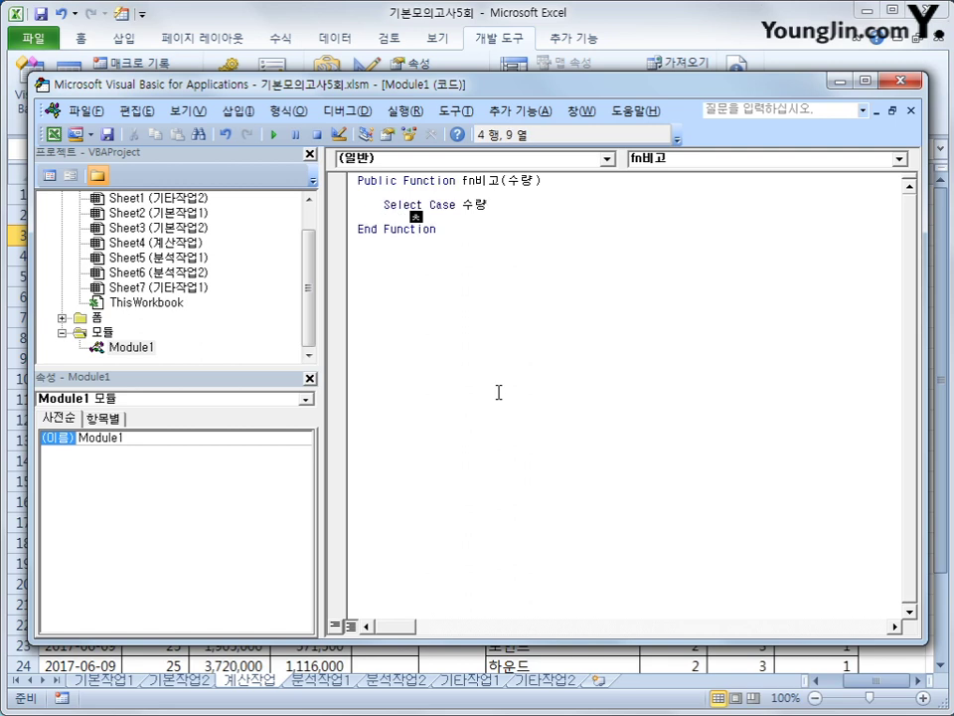
type("case is >=30")
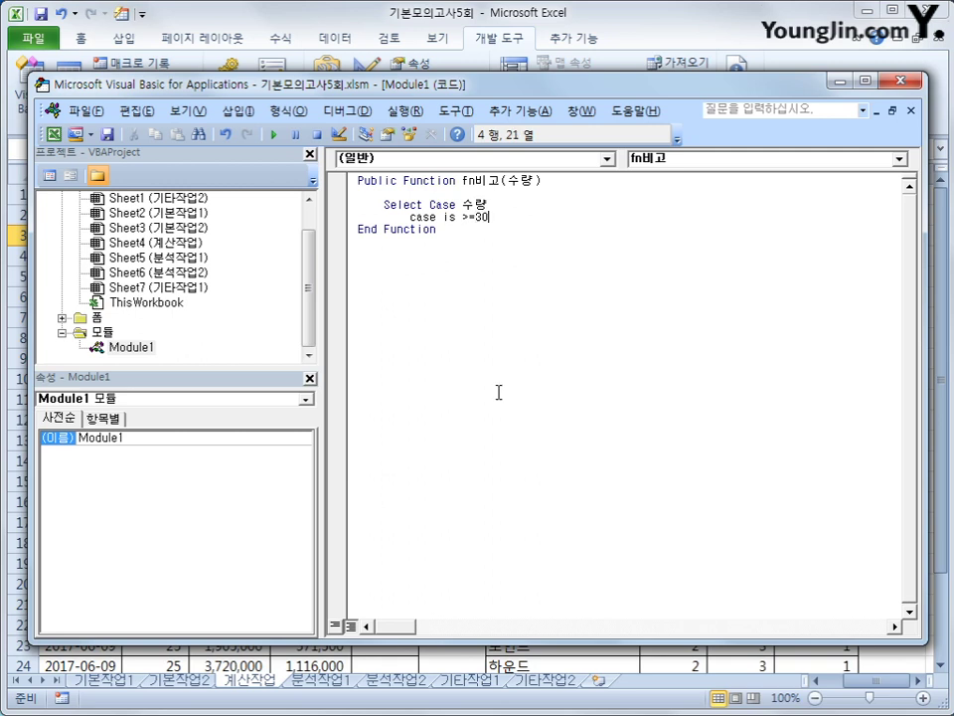
- Make the >= 30 branch return "단체구매" by assigning it to fn비고 on an indented line
key("Return")
key("Tab")
type("f")
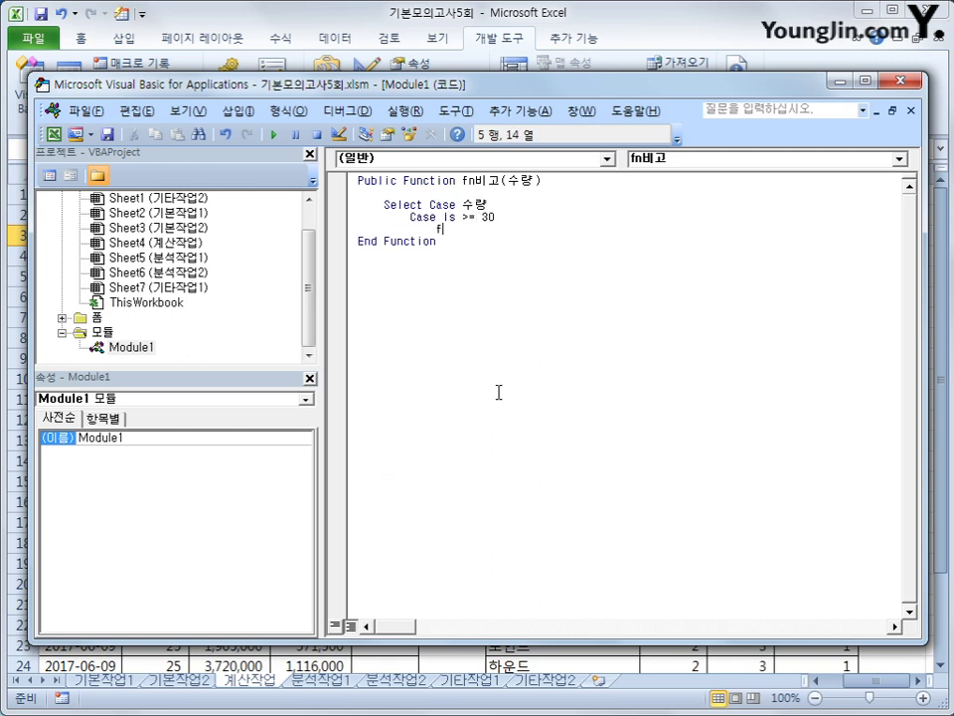
type("n비고 ")
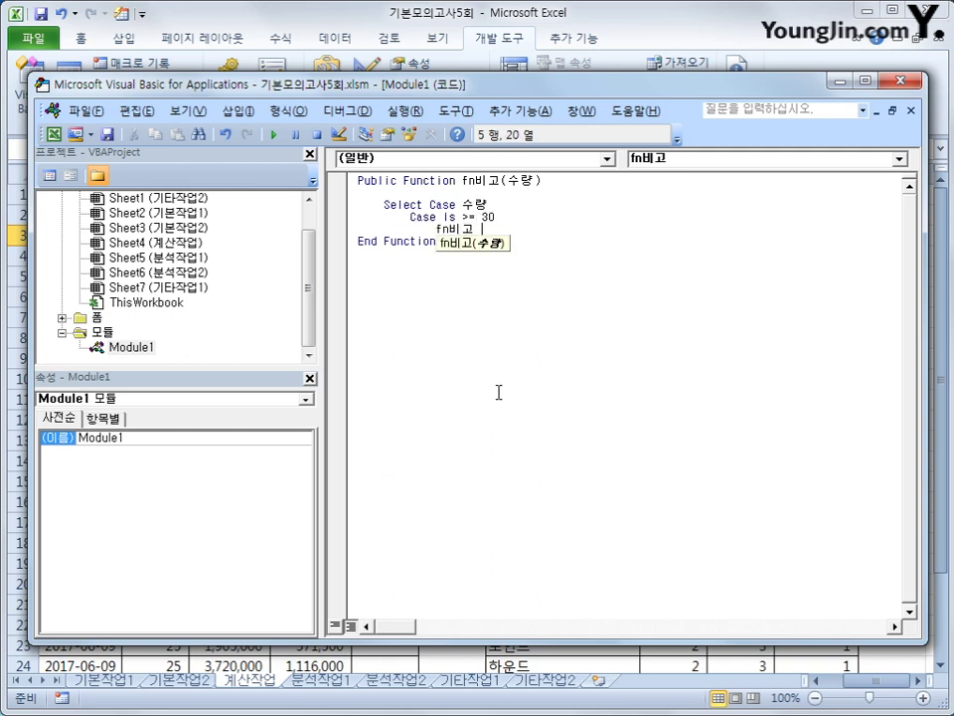
type("=\"dntn")
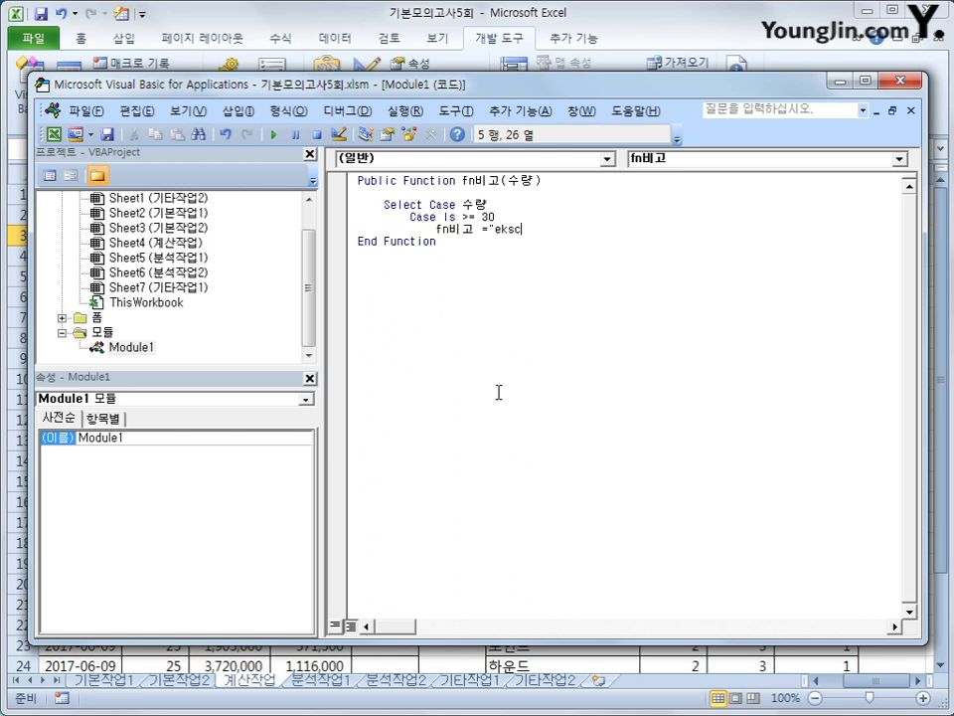
key("BackSpace")
key("BackSpace")
key("BackSpace")
key("BackSpace")
type("단주")
type("체구매\"")
key("Return")
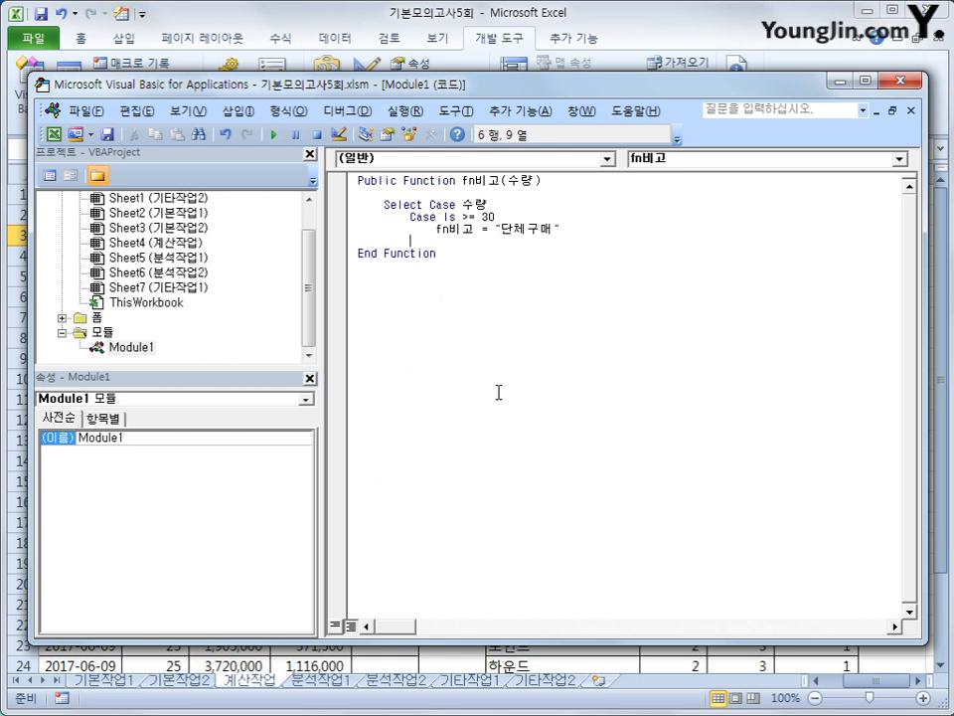
- Add a second branch, Case Is < 5, to the Select Case block
type("case is < 5")
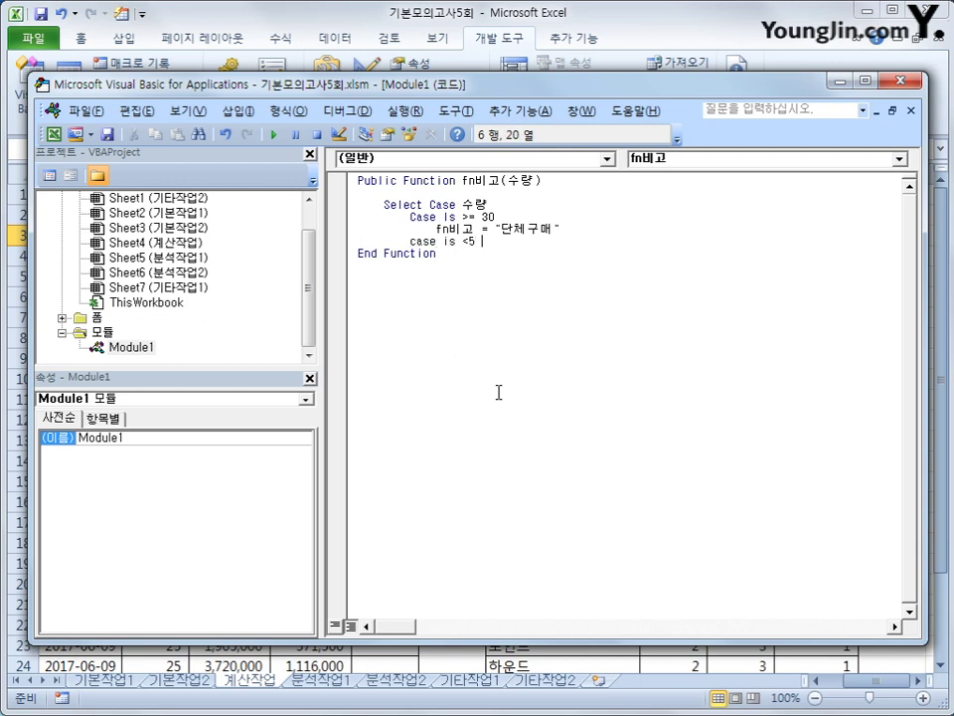
- Make the Case Is < 5 branch of the fn비고 function return "개인구매"
key("Return")
type("fn비")
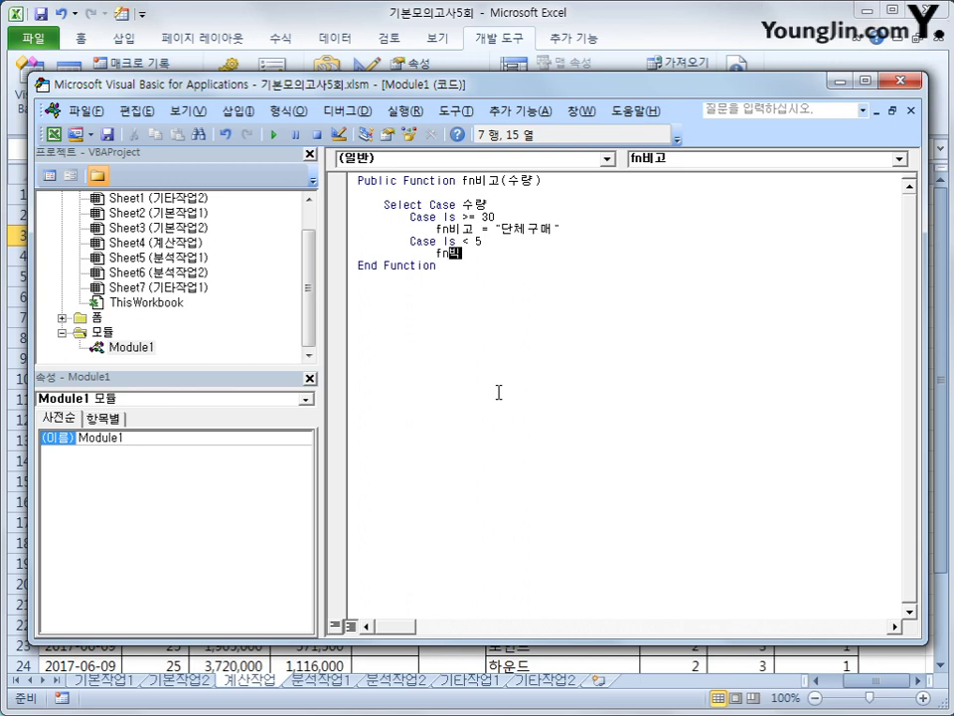
type("고 = \"개인구매\"")
key("Return")
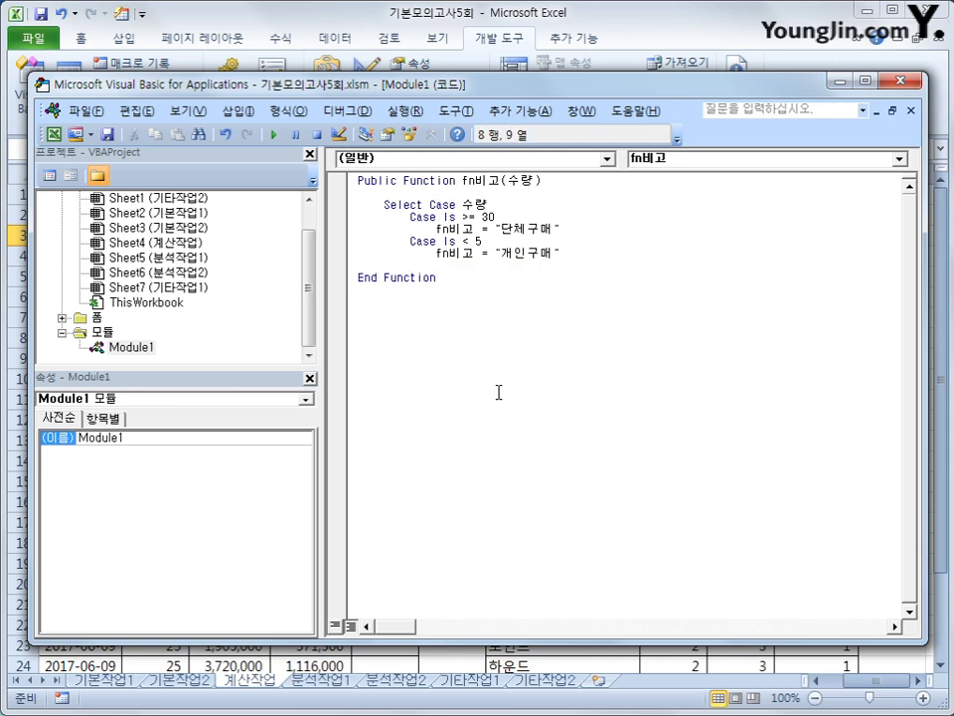
- Add a Case Else branch that returns an empty string, end the Select block, and close the code editor
type("case else")
key("Return")
key("Tab")
type("fn")
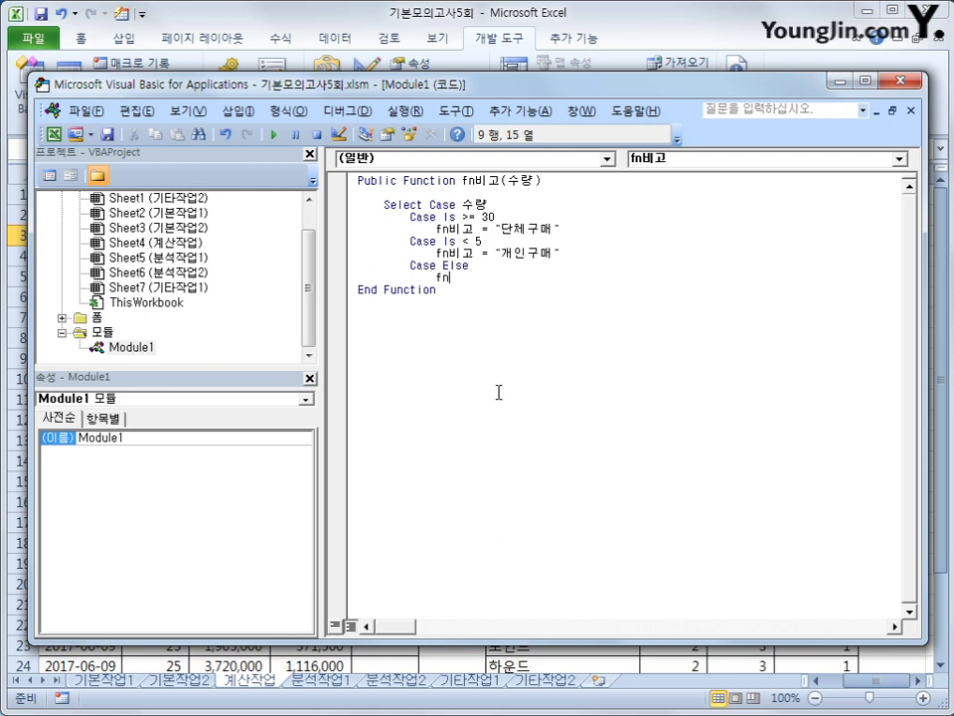
type("비고 = \"\"")
key("Return")
key("BackSpace")
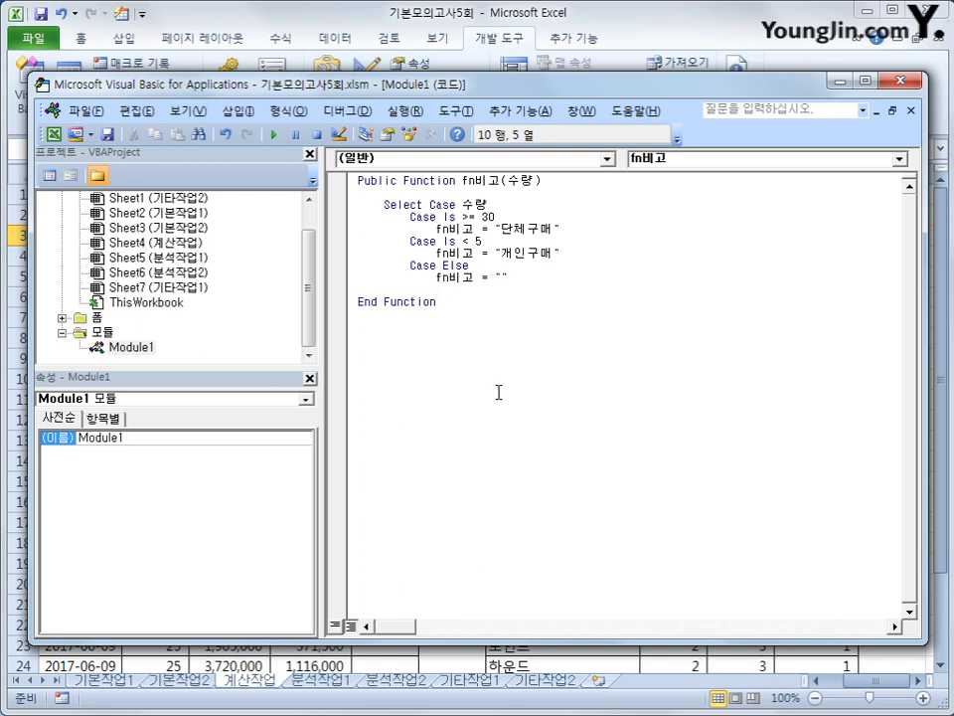
type("end select")
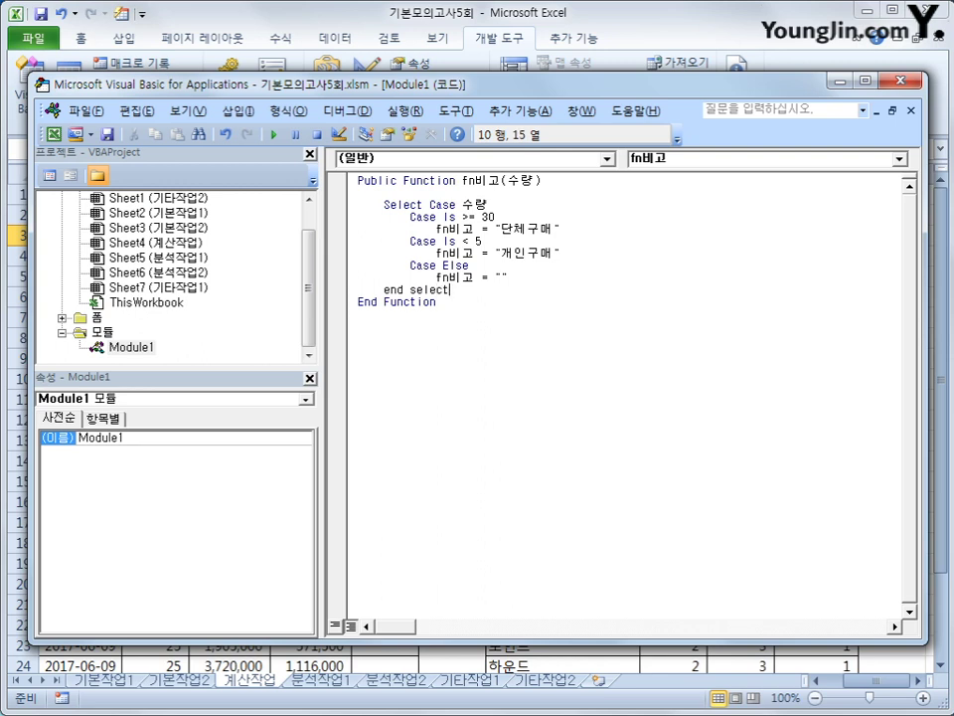
key("Return")
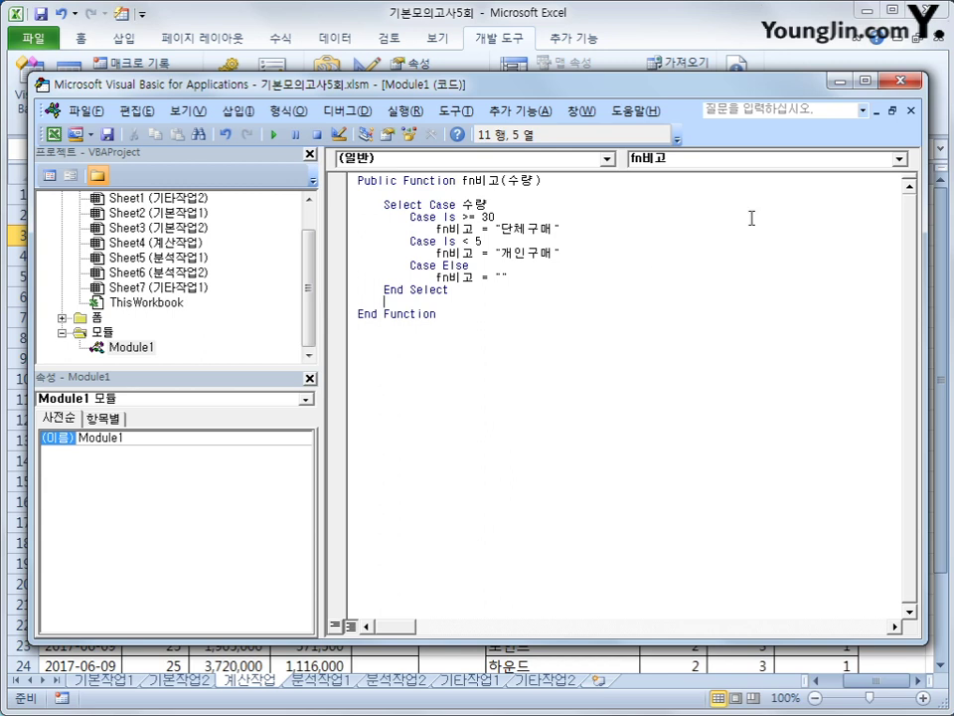
left_click(902, 83)
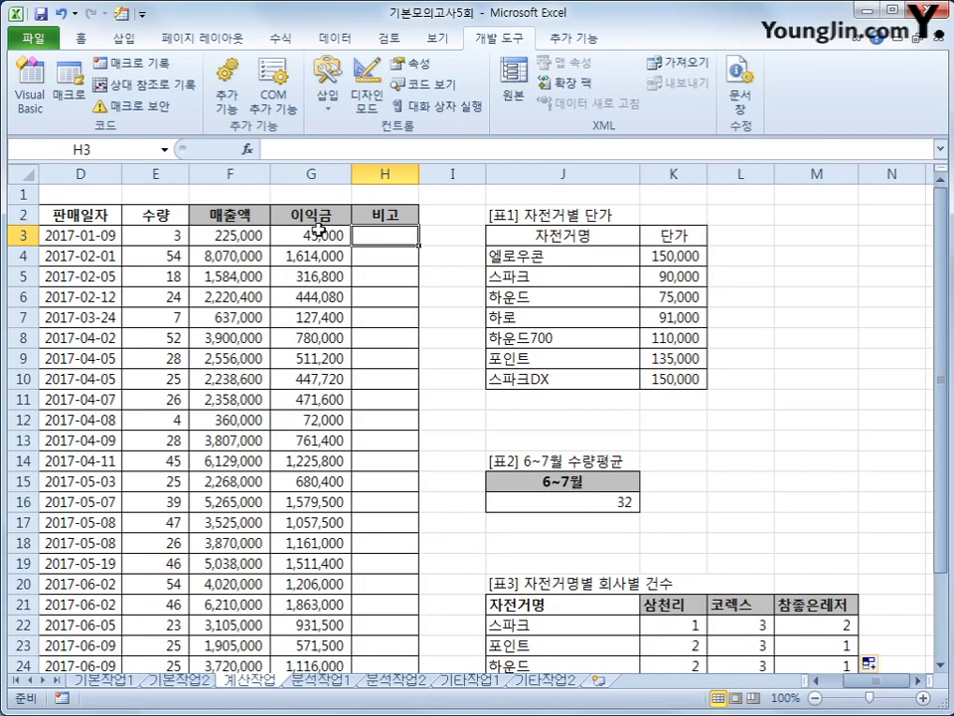
- Insert the user-defined function fn비고 in H3 with E3 as 수량, and fill it down the 비고 column
left_click(247, 149)
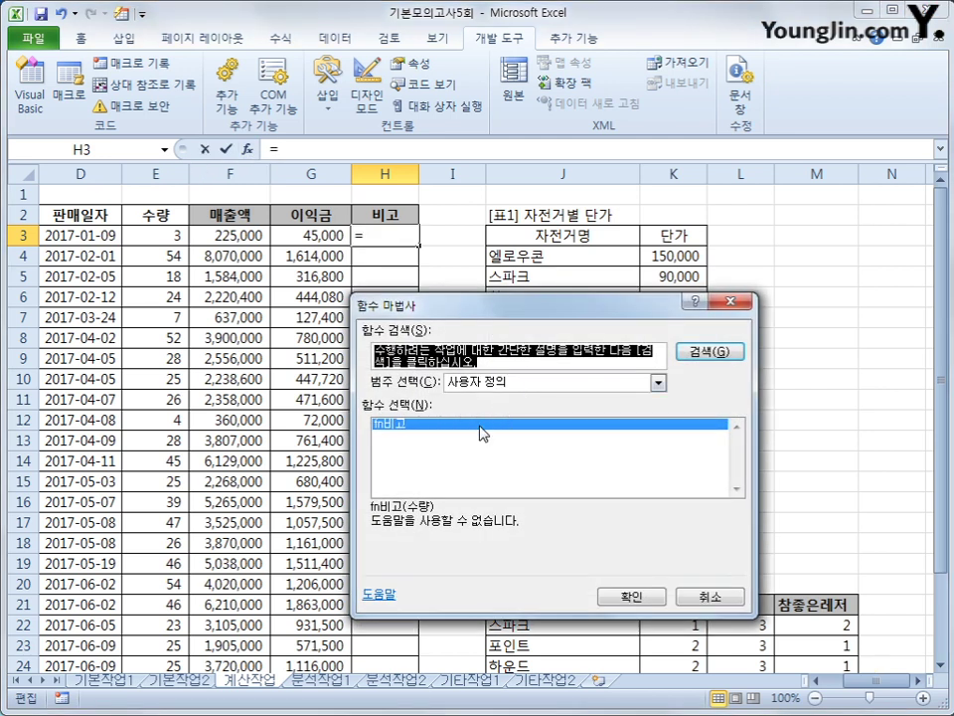
left_click(633, 597)
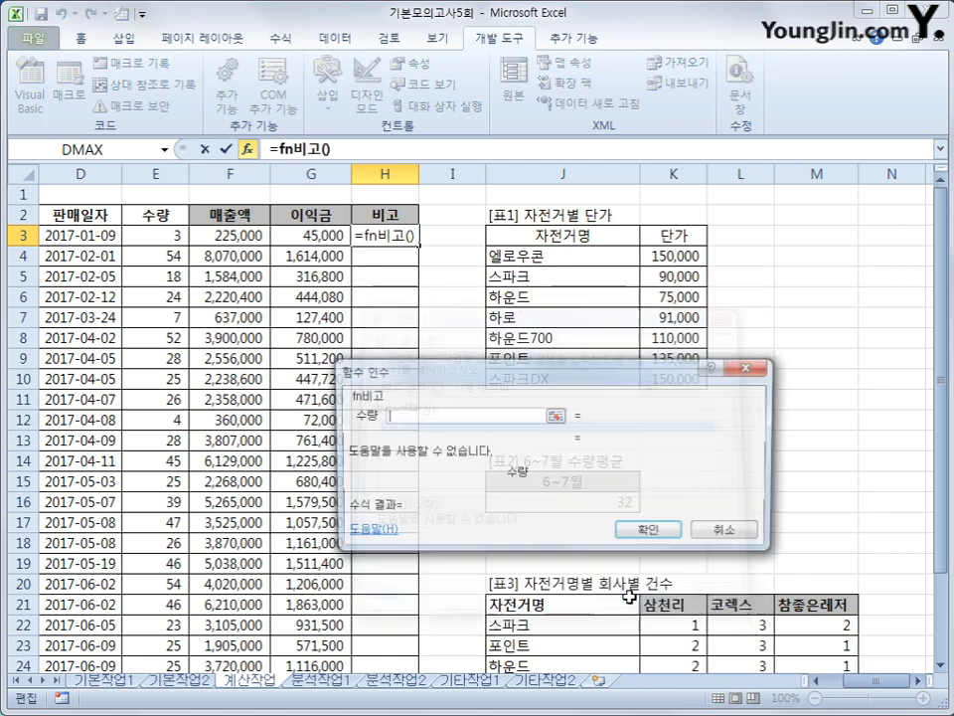
left_click(173, 240)
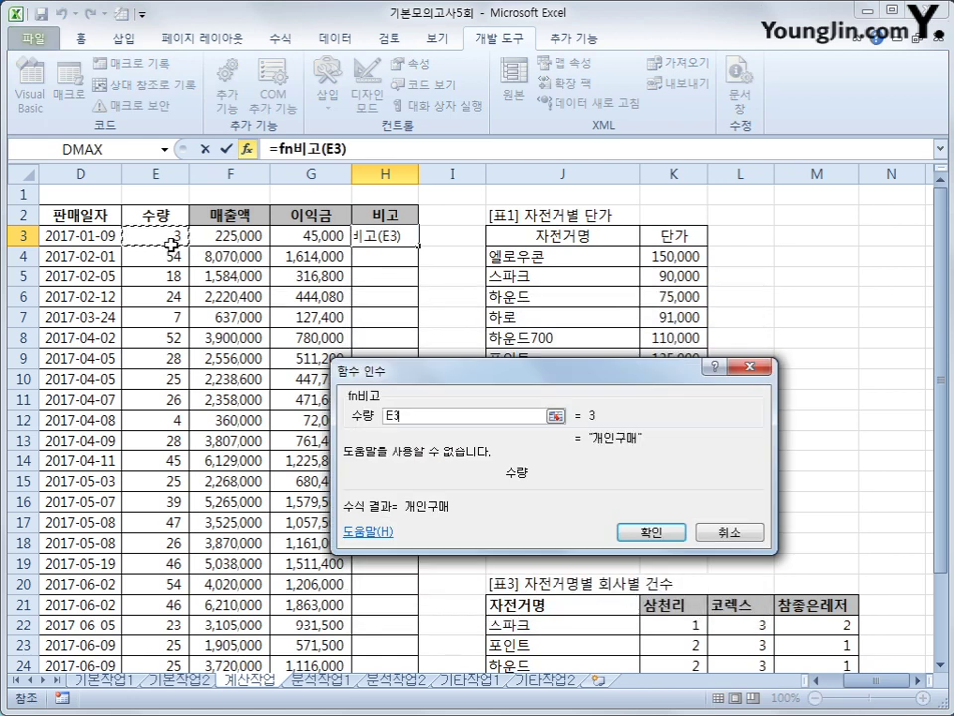
left_click(651, 532)
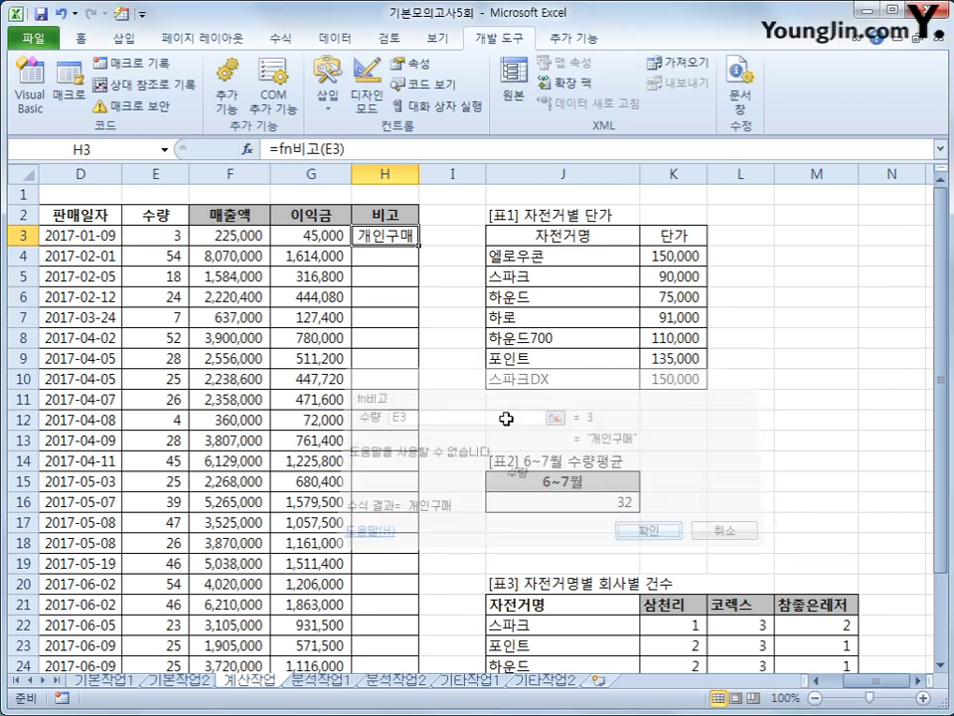
double_click(422, 247)
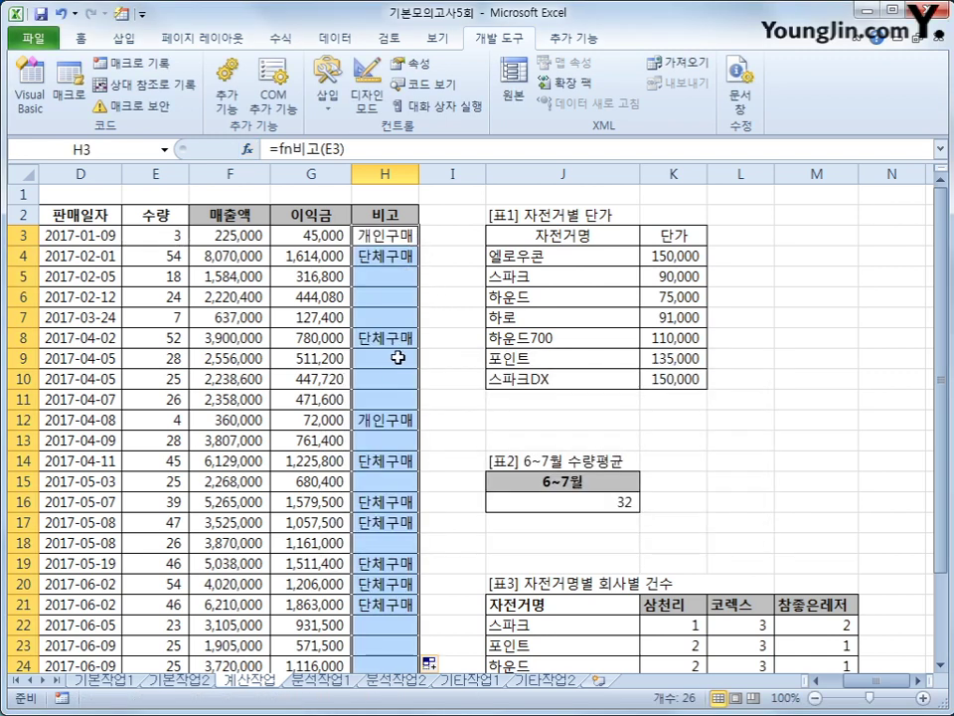
left_click(391, 298)
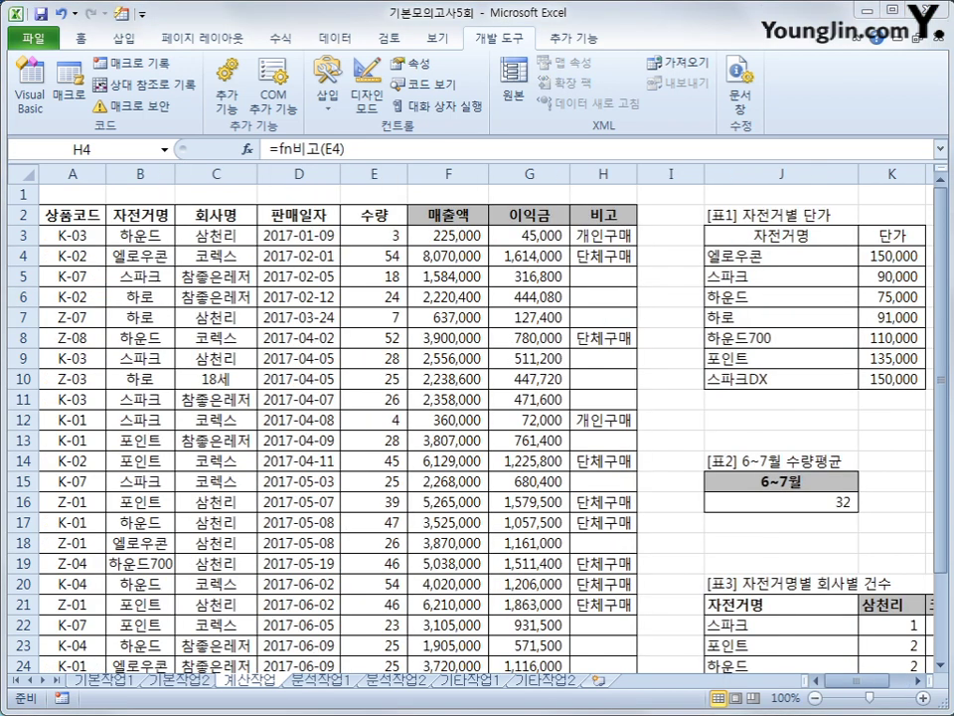
- Create a pivot table from 분석작업1 A1:G39, placed in the existing worksheet at cell I4
left_click(316, 680)
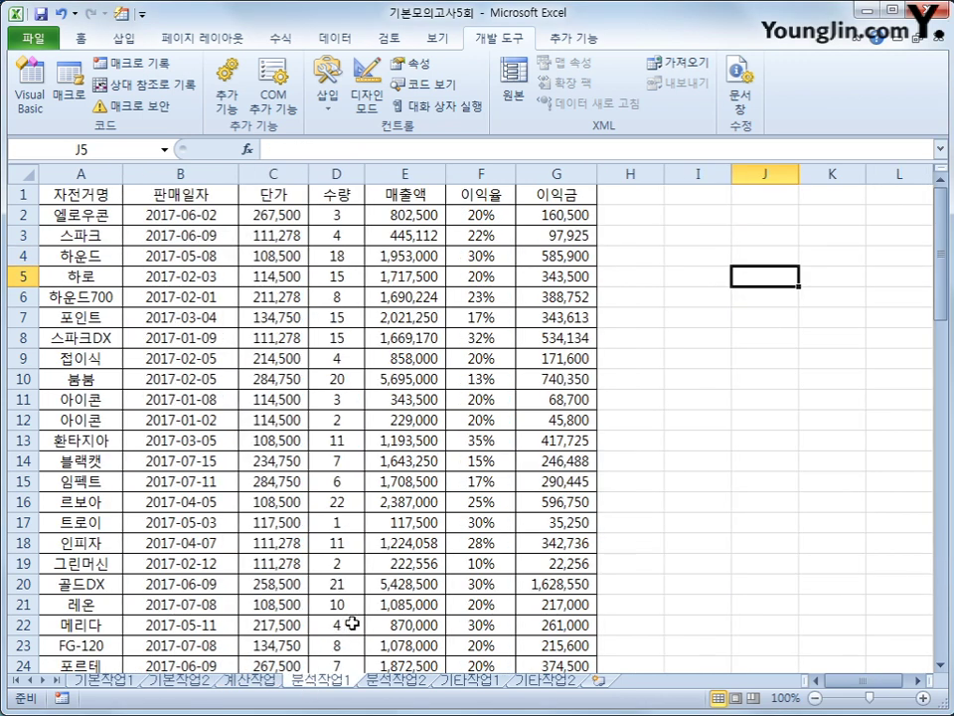
left_click(92, 199)
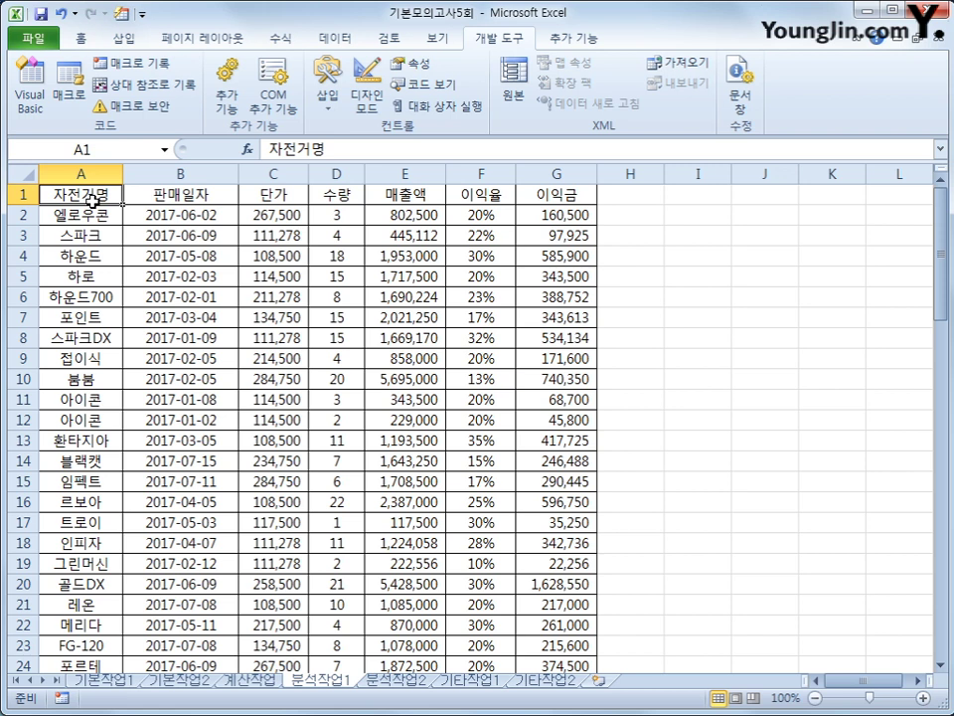
left_click(123, 41)
left_click(34, 72)
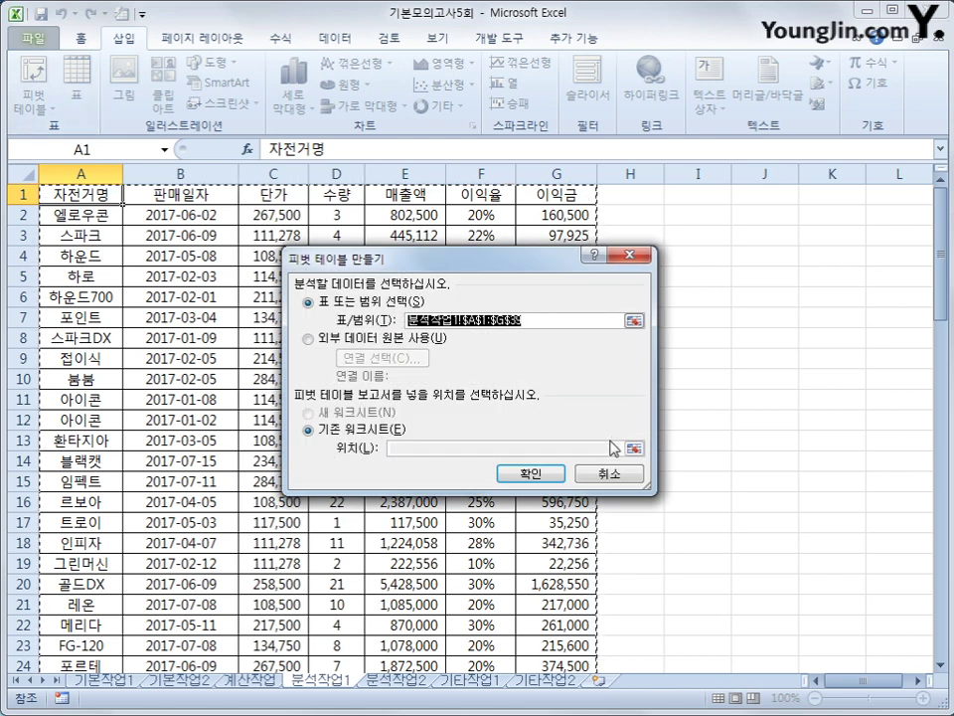
left_click(358, 428)
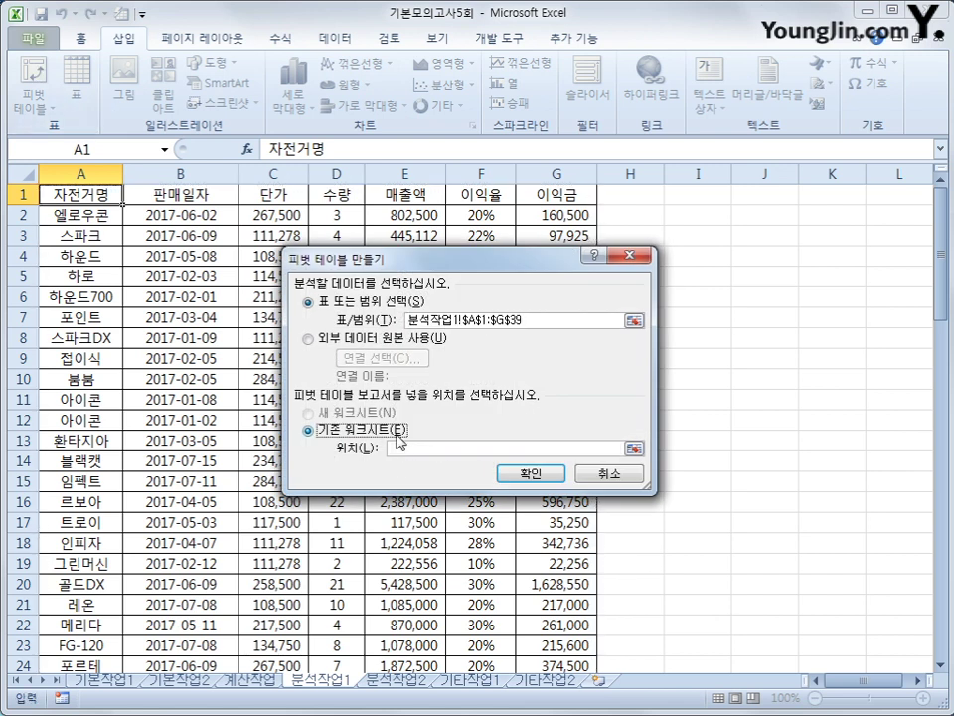
left_click(414, 448)
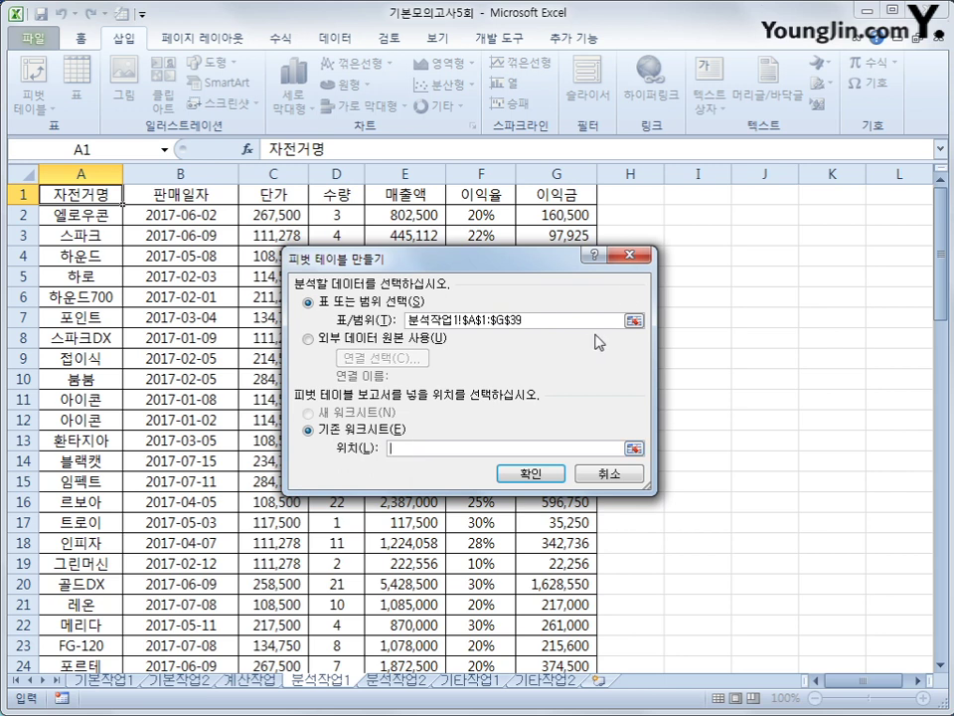
left_click(689, 263)
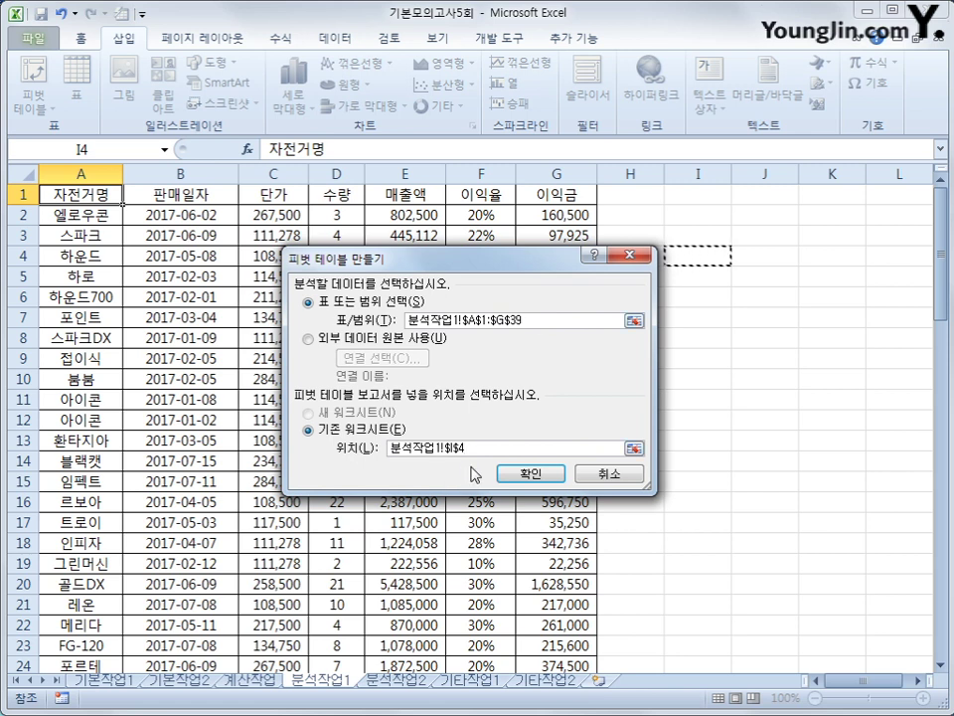
left_click(562, 474)
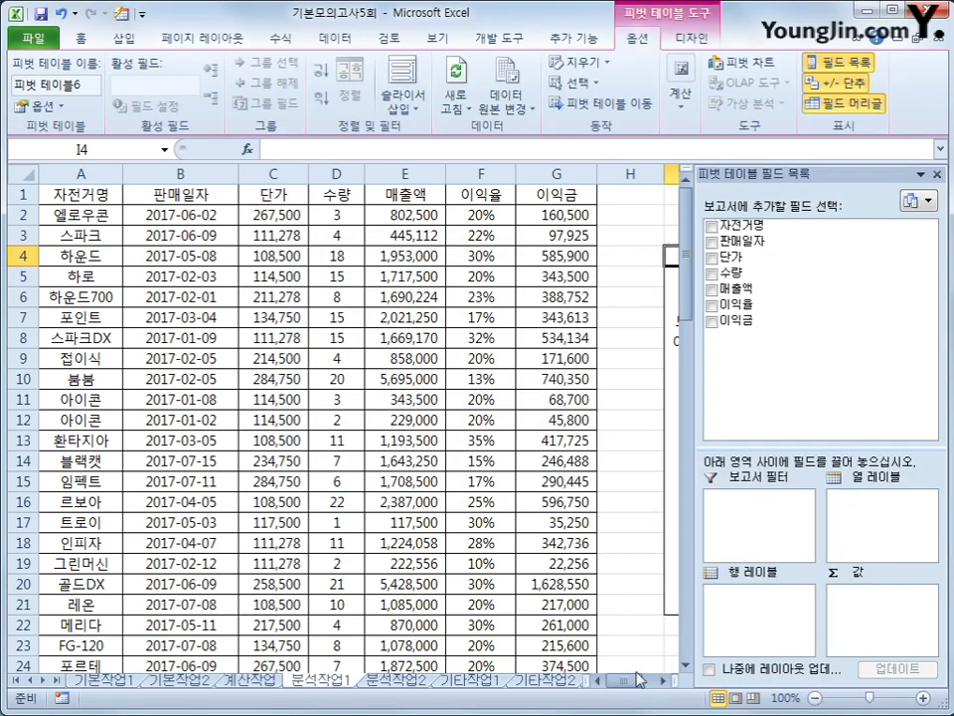
- Assign 판매일자 to the report filter, 매출액 to the row labels, and 자전거명, 단가 and 이익금 to the values
left_click(662, 681)
left_click(662, 681)
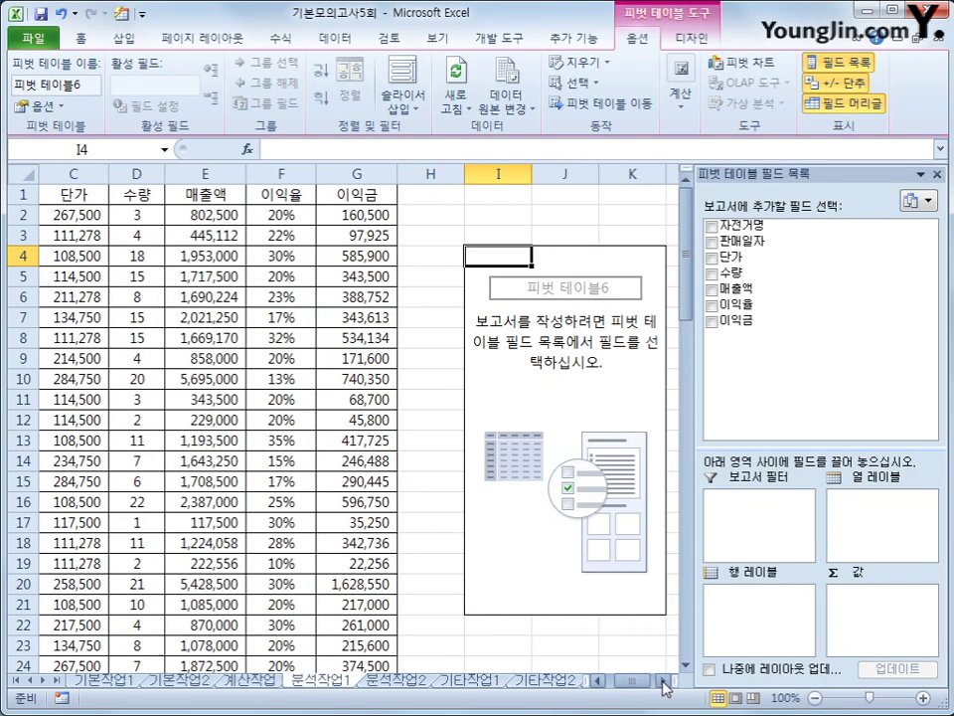
left_click(662, 681)
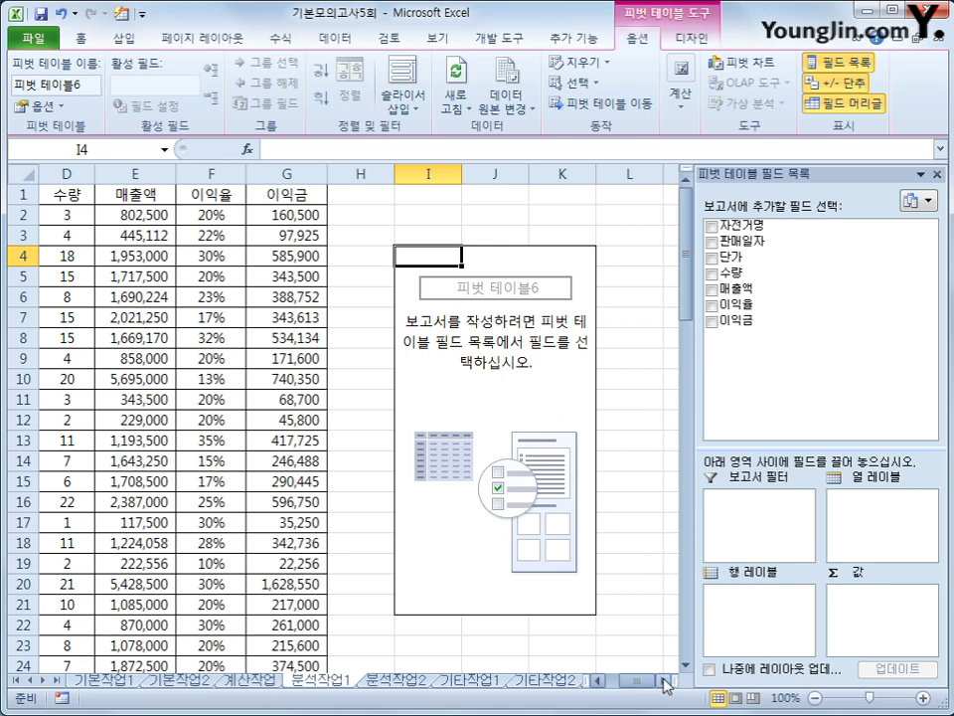
left_click_drag(744, 242, 771, 542)
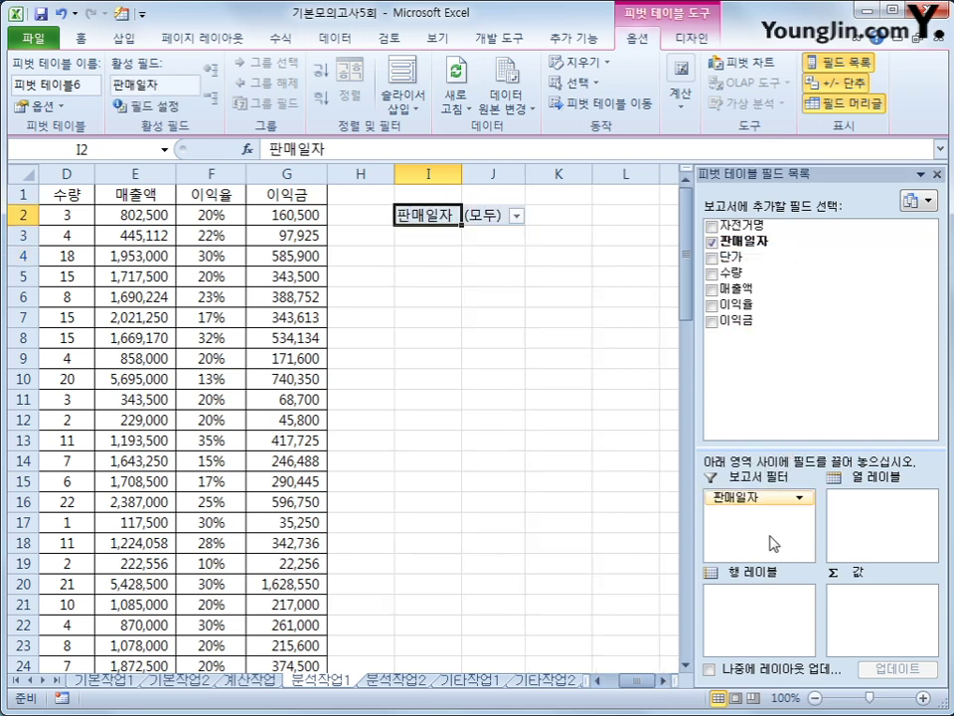
left_click_drag(746, 288, 756, 614)
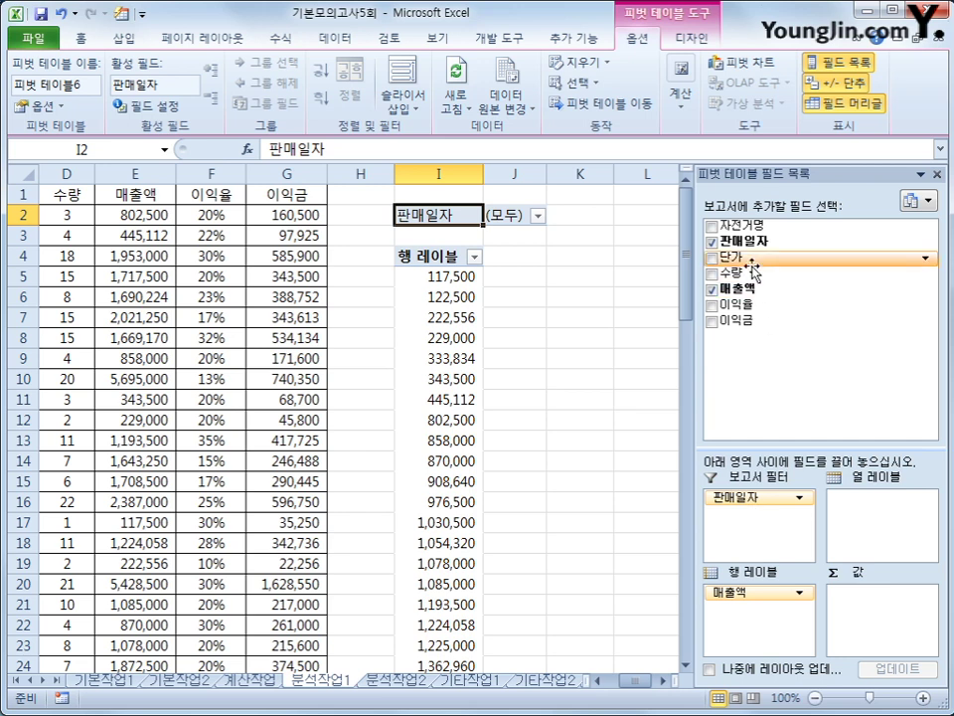
left_click_drag(740, 226, 906, 608)
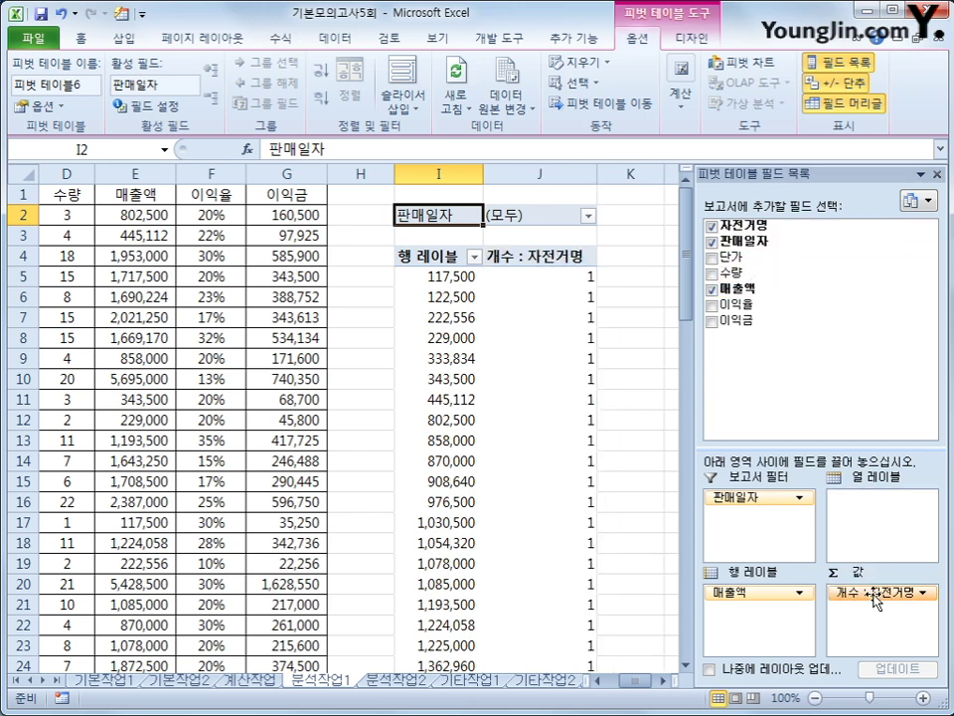
left_click_drag(745, 264, 883, 611)
left_click_drag(744, 320, 878, 639)
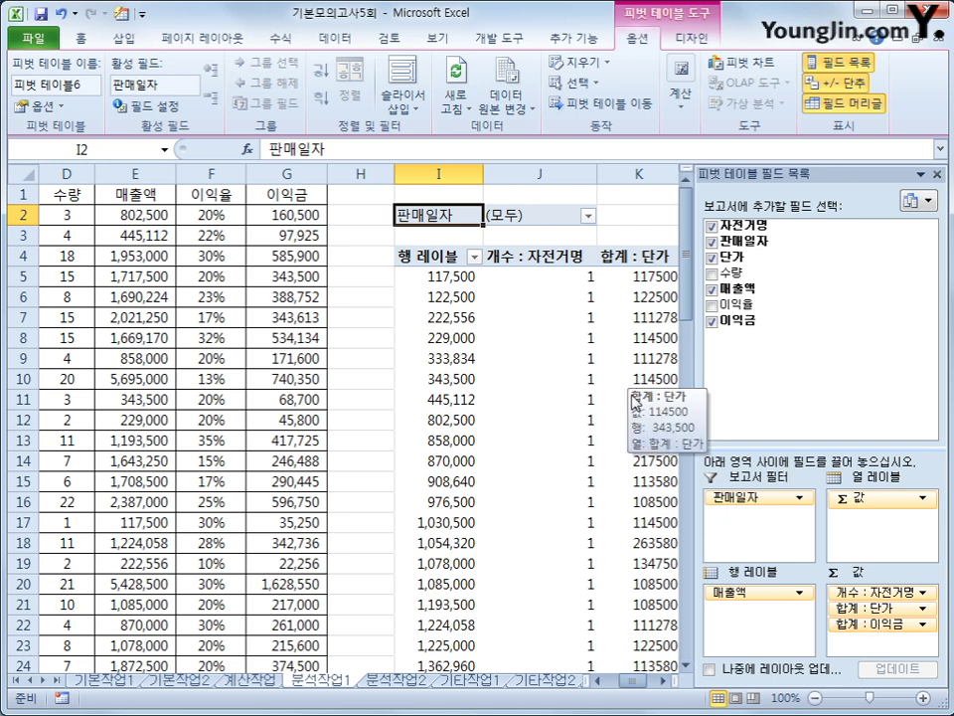
- Set the pivot table's report layout to tabular form (테이블 형식으로 표시)
left_click(693, 40)
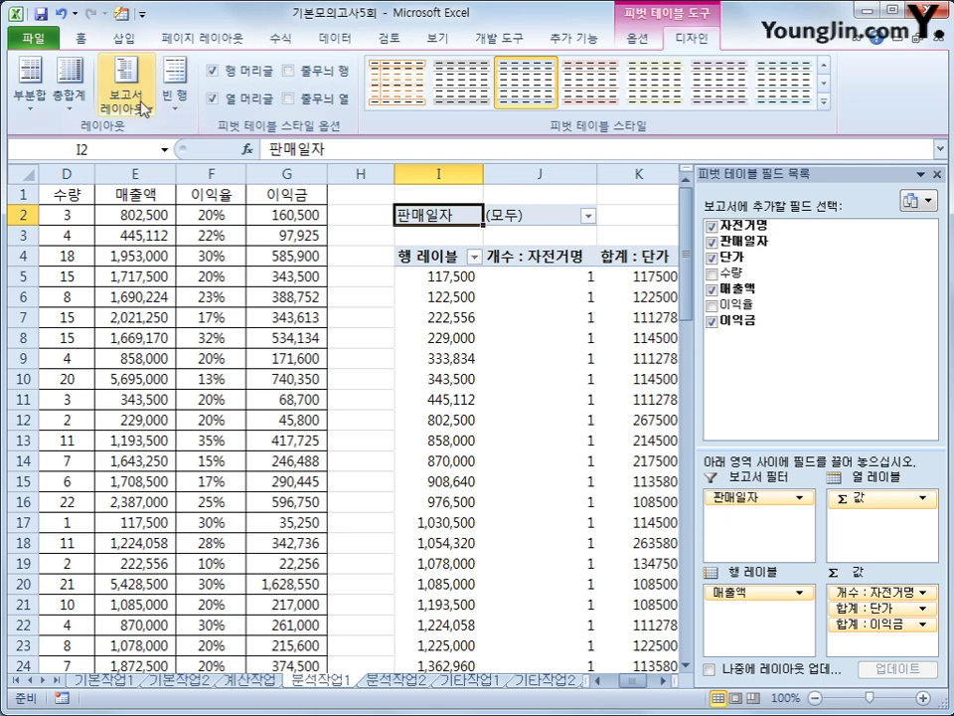
left_click(139, 104)
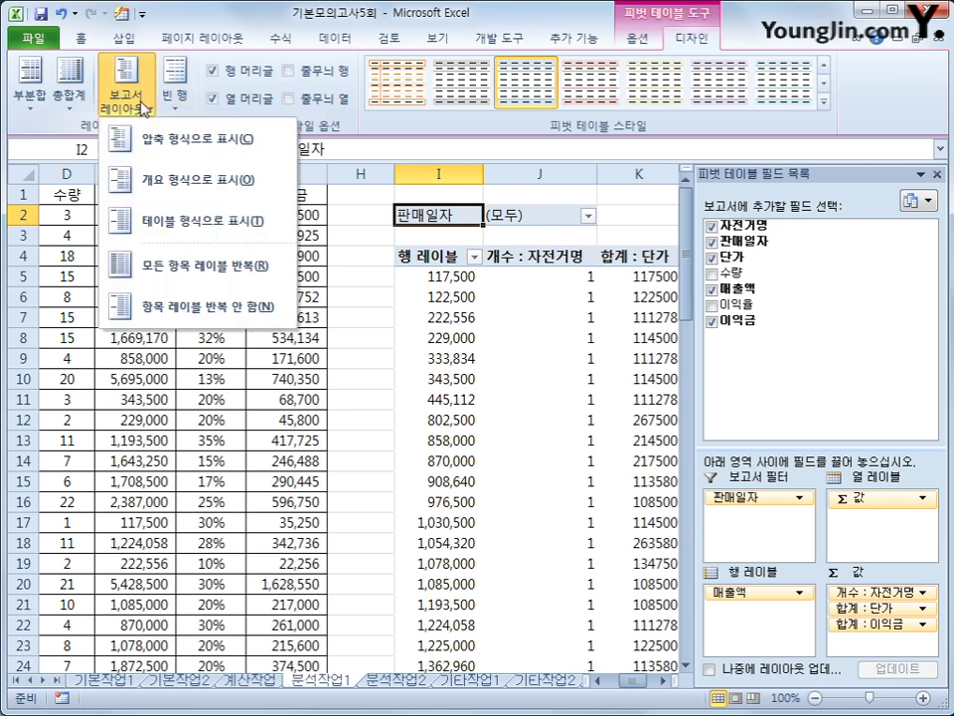
left_click(172, 232)
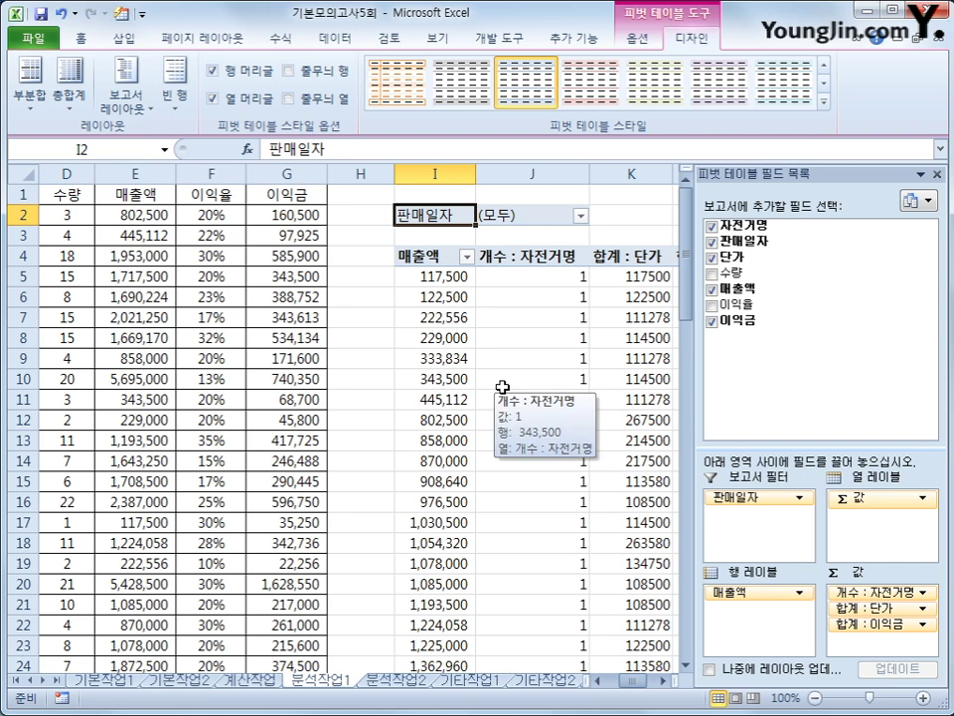
- Group the pivot table's 매출액 rows from 0 to 6000000 in intervals of 1000000
left_click(422, 276)
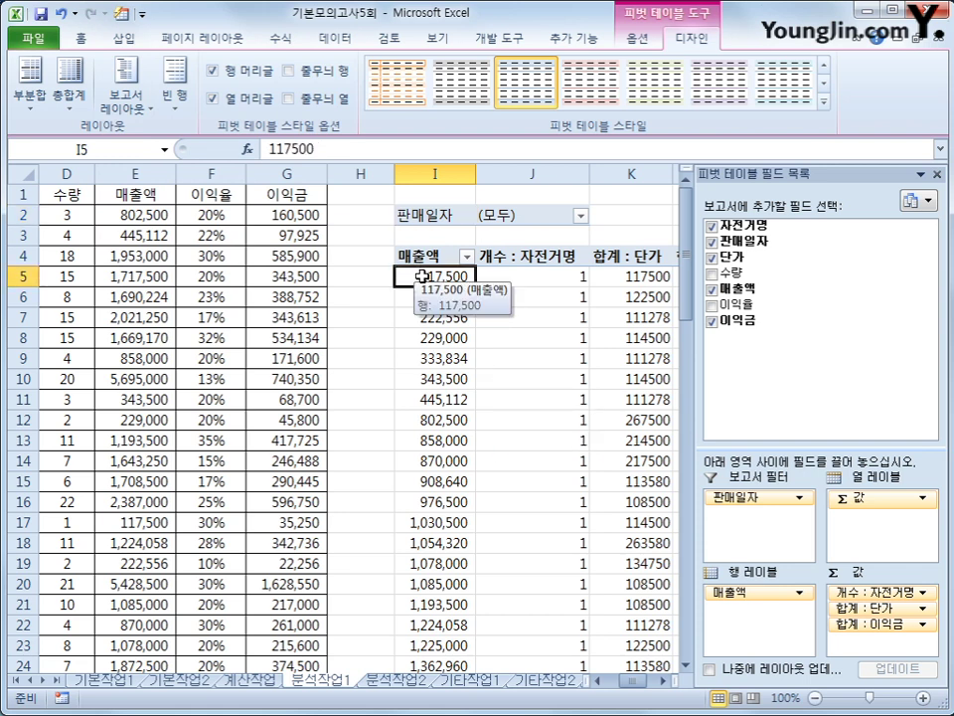
right_click(423, 277)
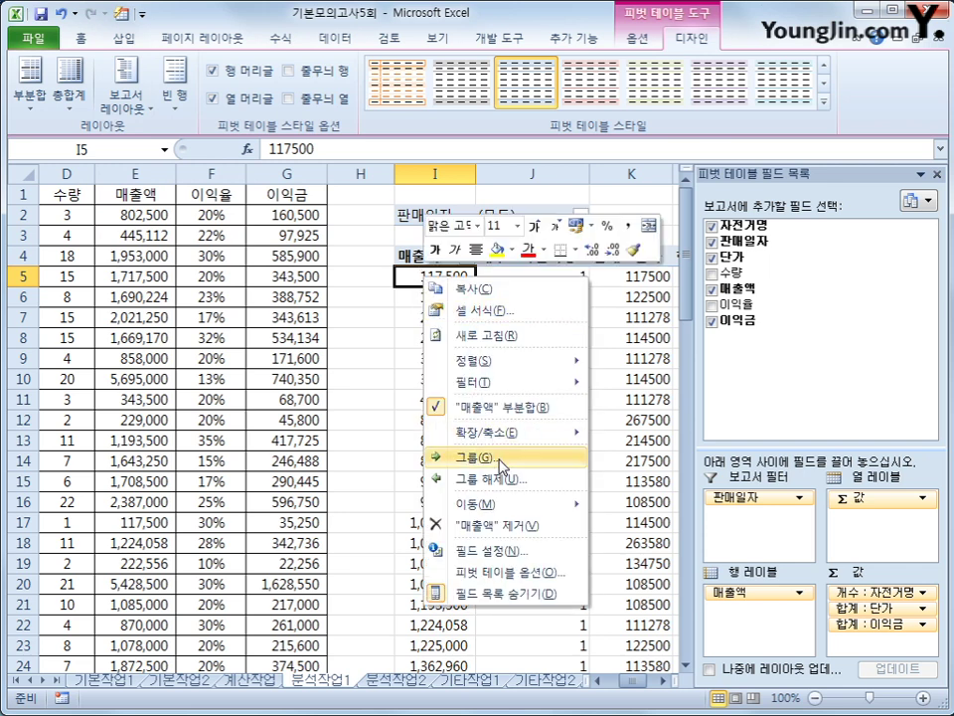
left_click(502, 459)
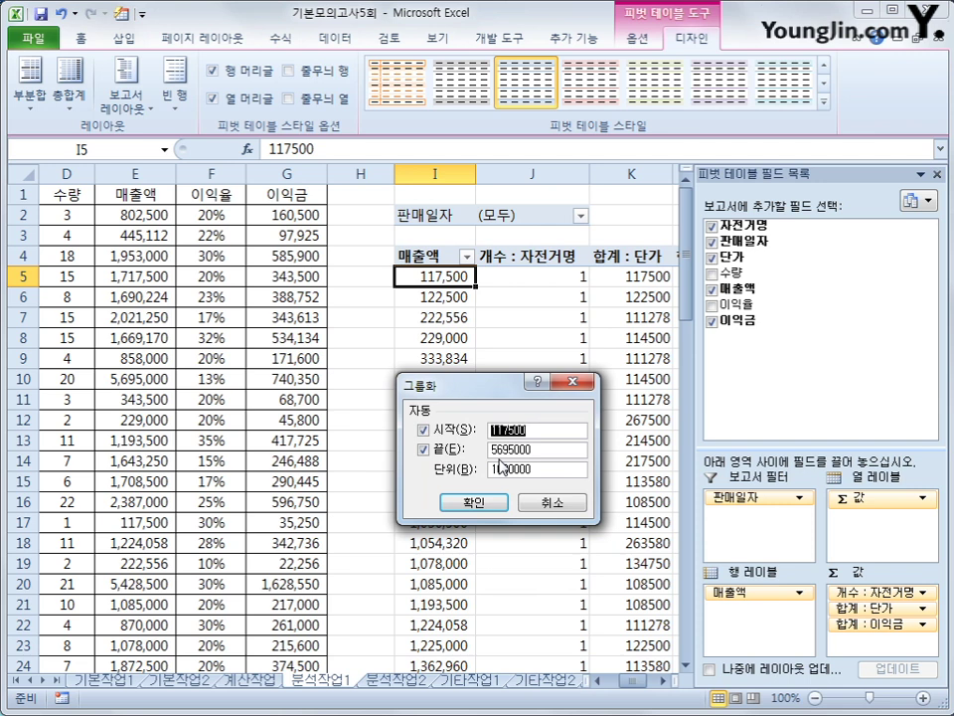
type("0")
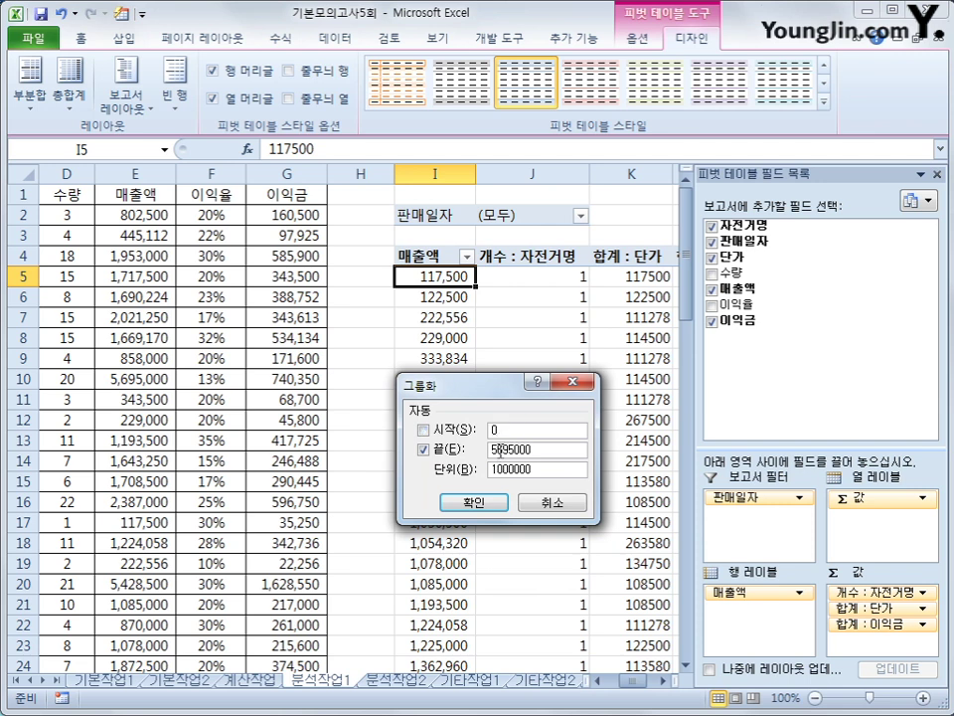
left_click_drag(539, 448, 439, 445)
type("6000000")
left_click(498, 505)
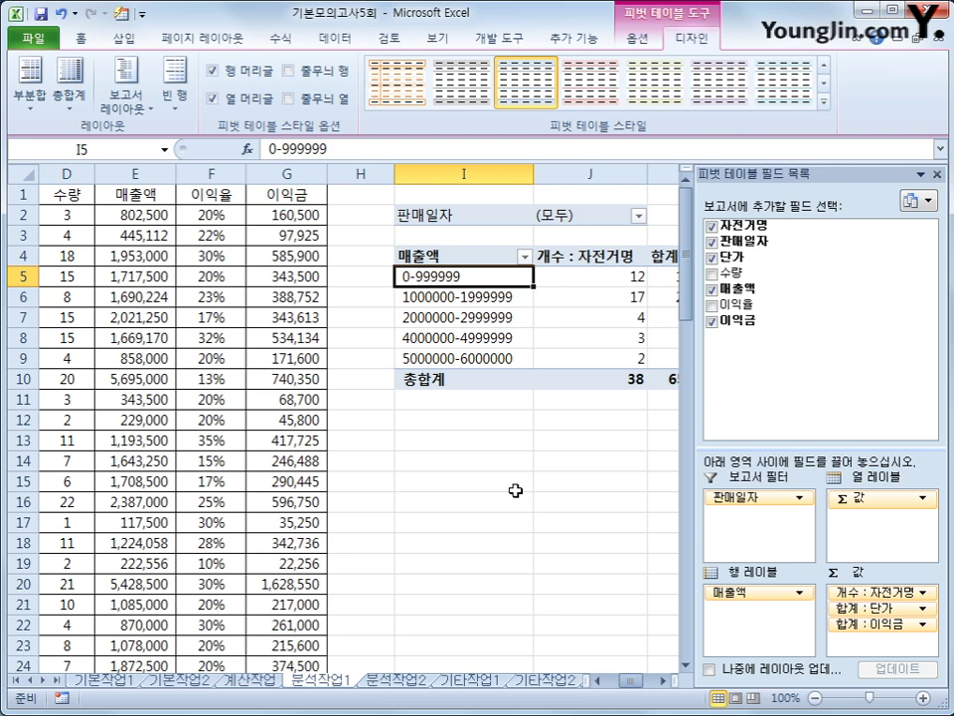
left_click(664, 680)
left_click(664, 681)
left_click(664, 681)
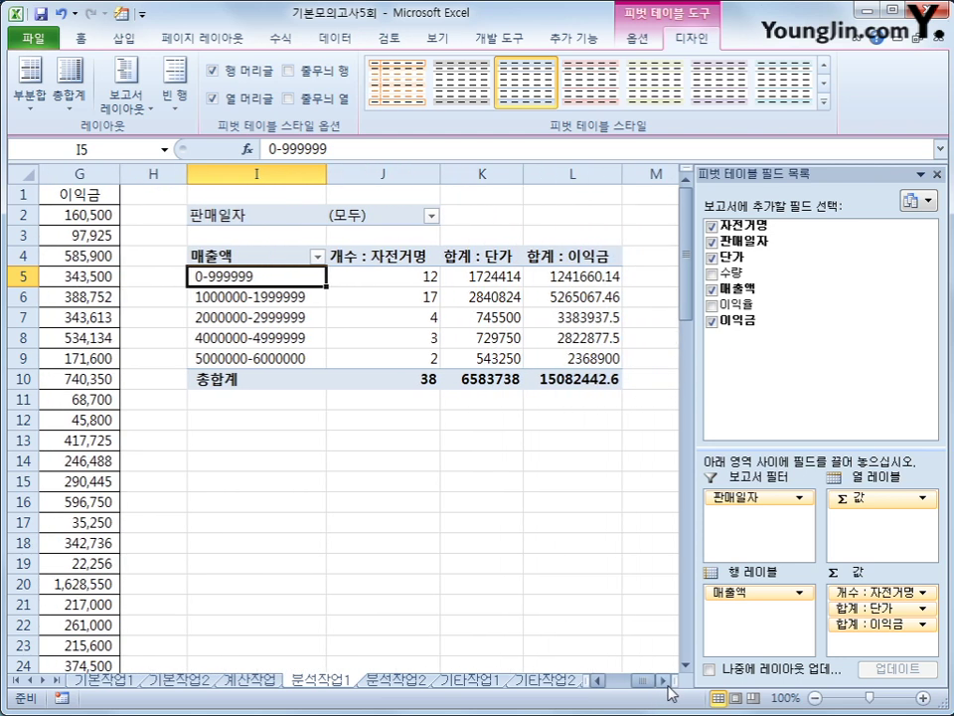
- Format the pivot table's 합계 : 단가 values as numbers (숫자) with 0 decimal places and a thousands separator
left_click(477, 257)
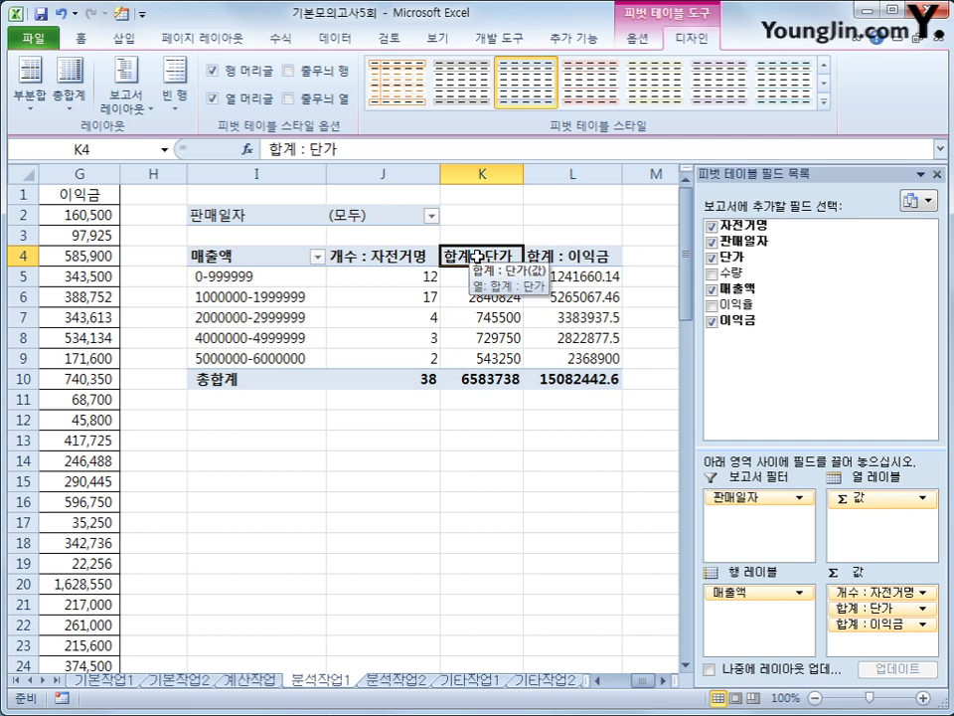
right_click(478, 257)
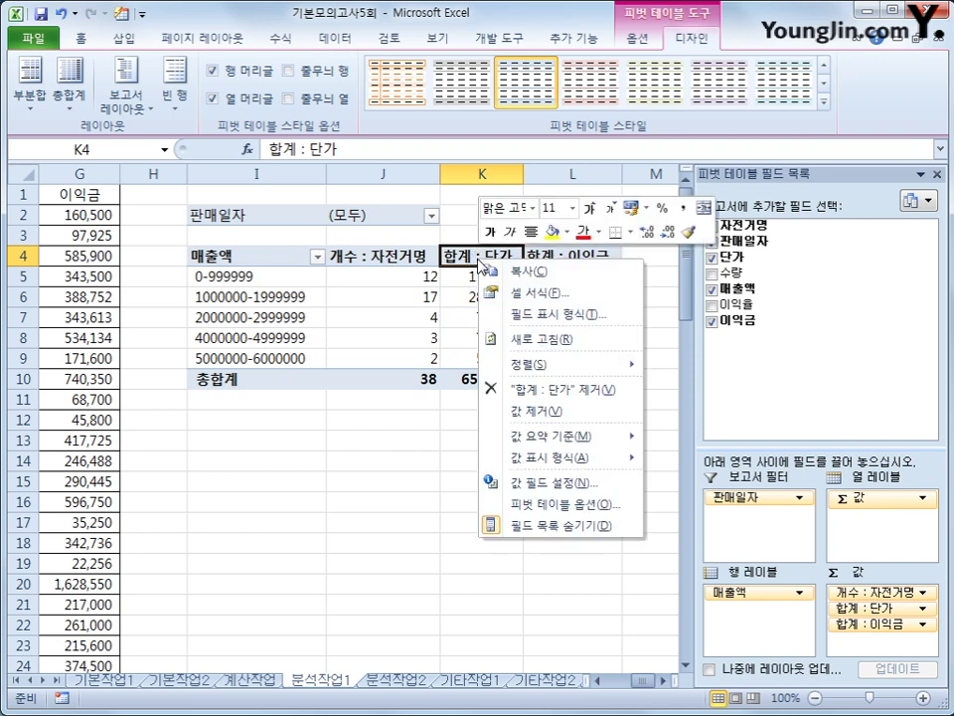
left_click(519, 315)
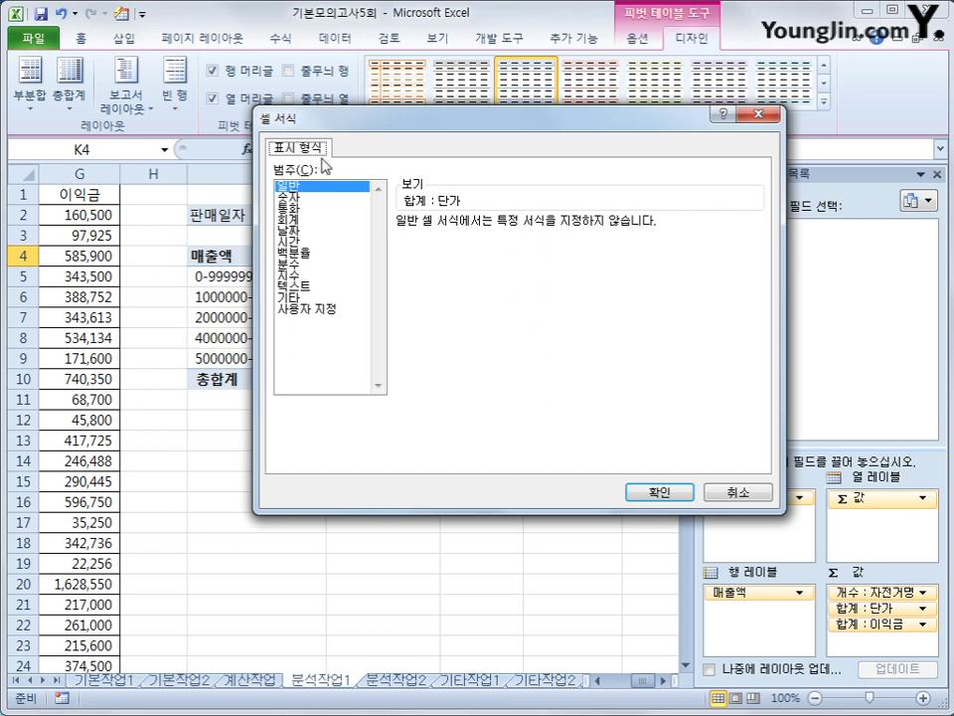
left_click(288, 197)
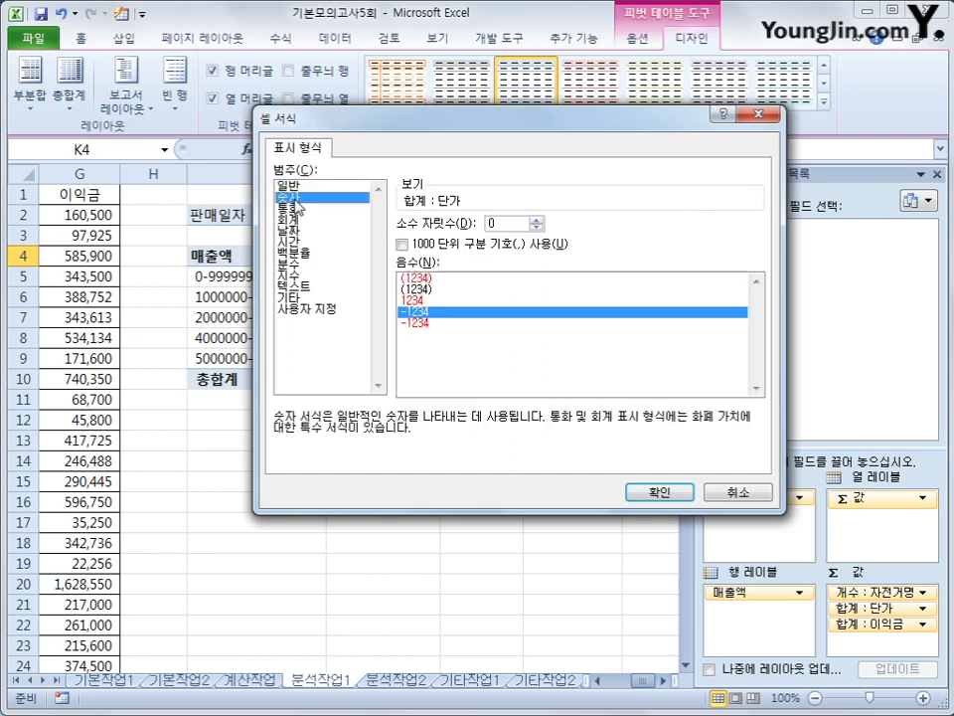
left_click(403, 244)
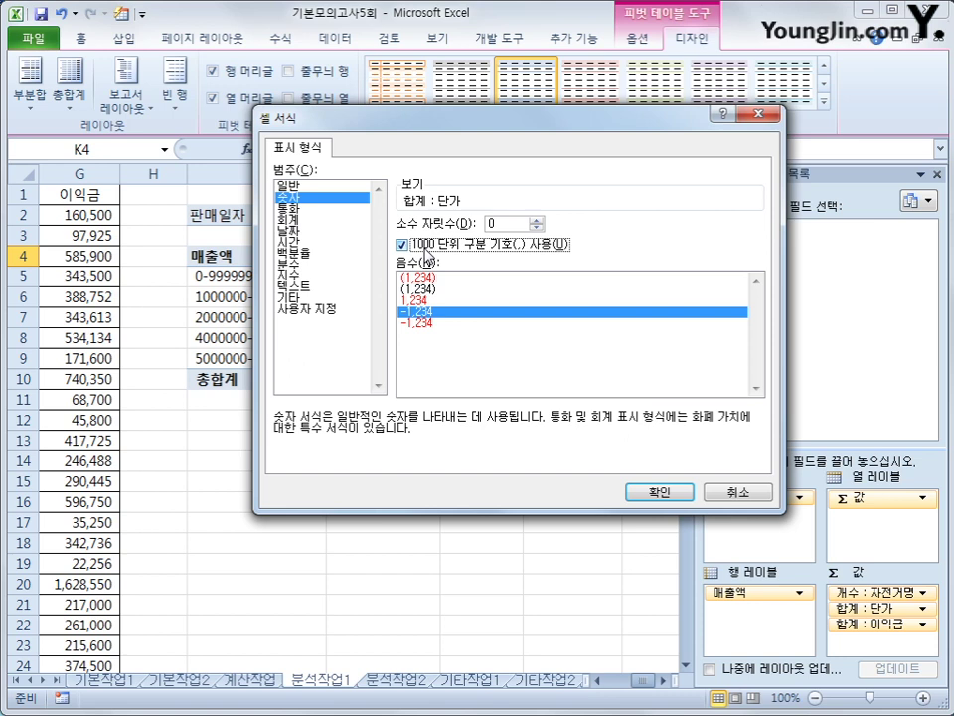
left_click(658, 492)
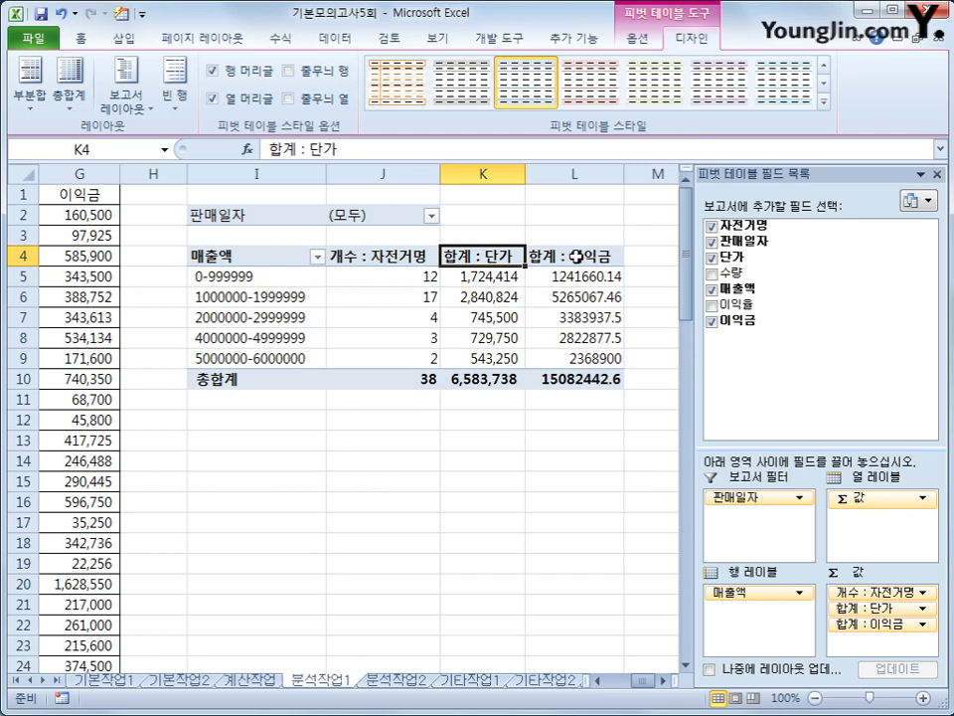
- Format the pivot table's 합계 : 이익금 values as numbers (숫자) with 0 decimal places and a thousands separator
left_click(574, 246)
left_click(566, 257)
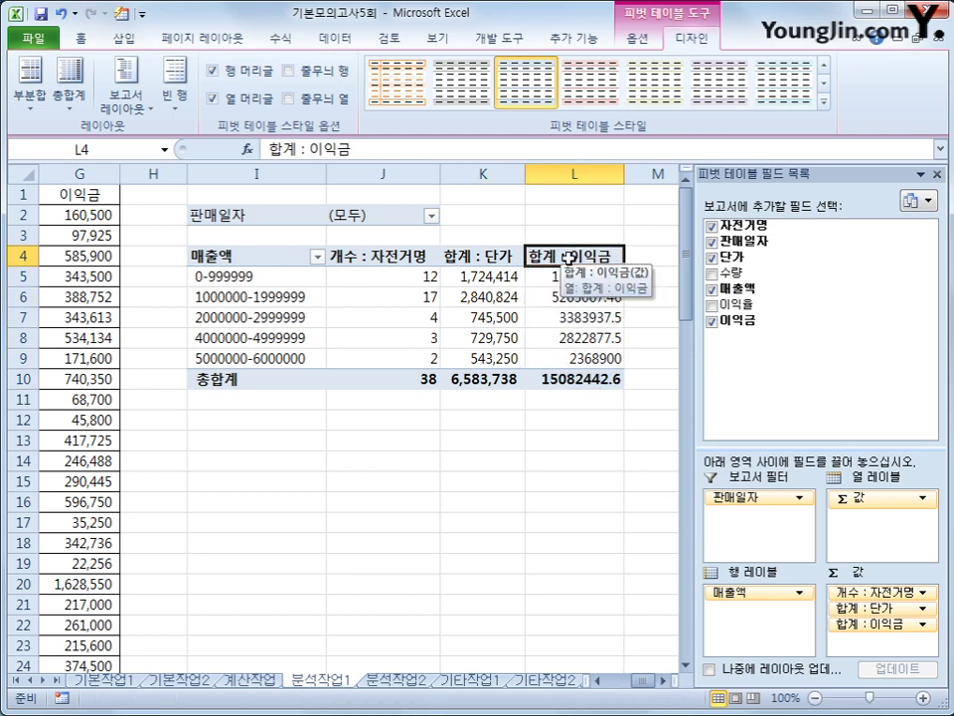
right_click(568, 258)
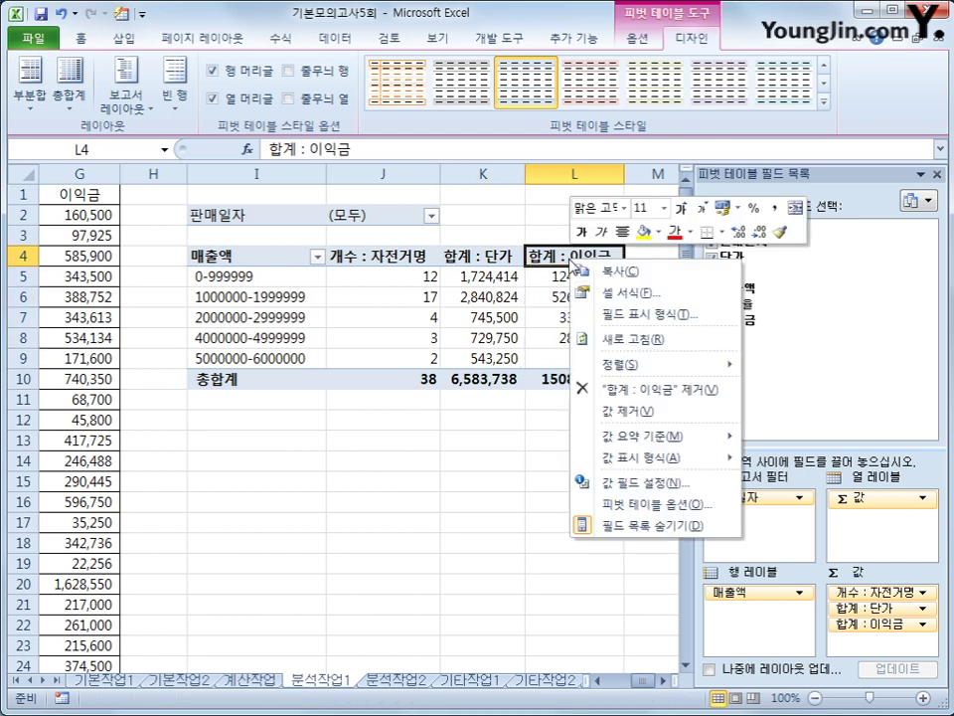
left_click(612, 314)
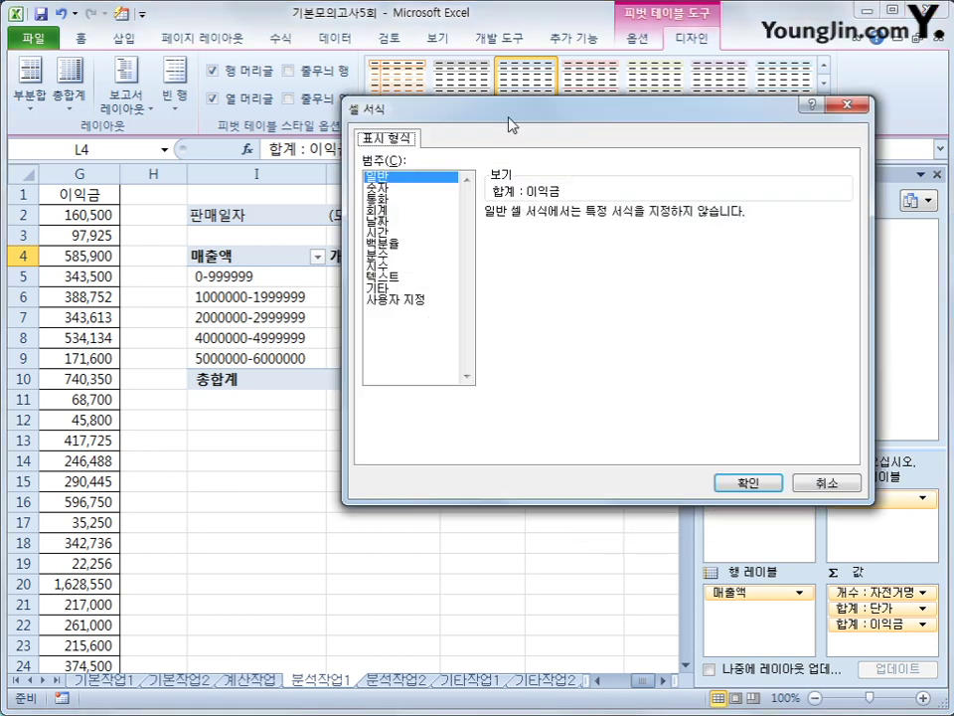
left_click(425, 190)
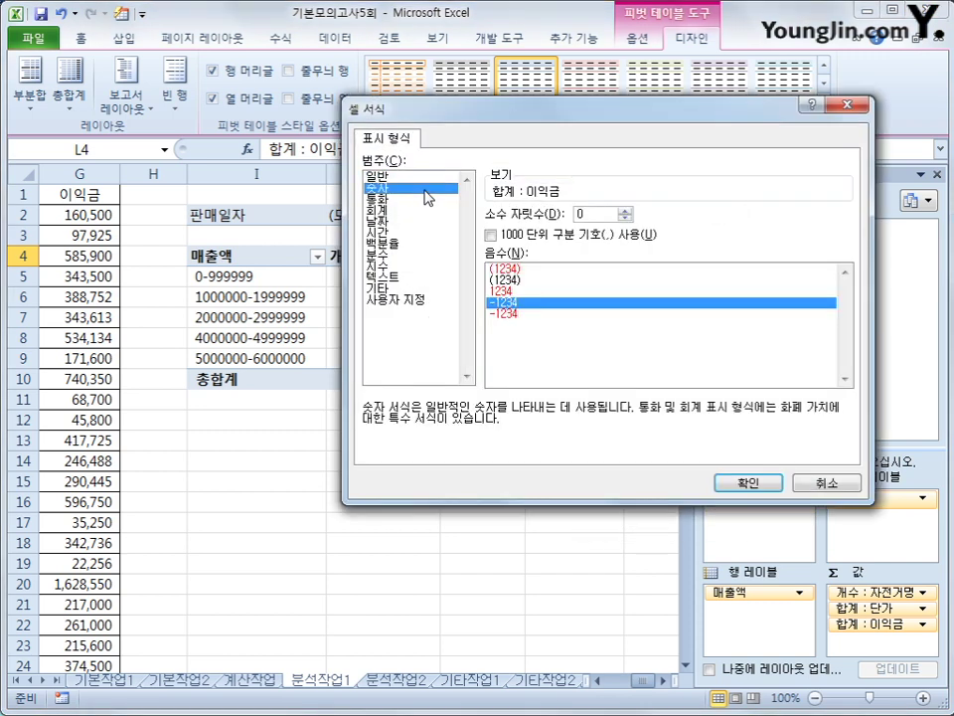
left_click(515, 237)
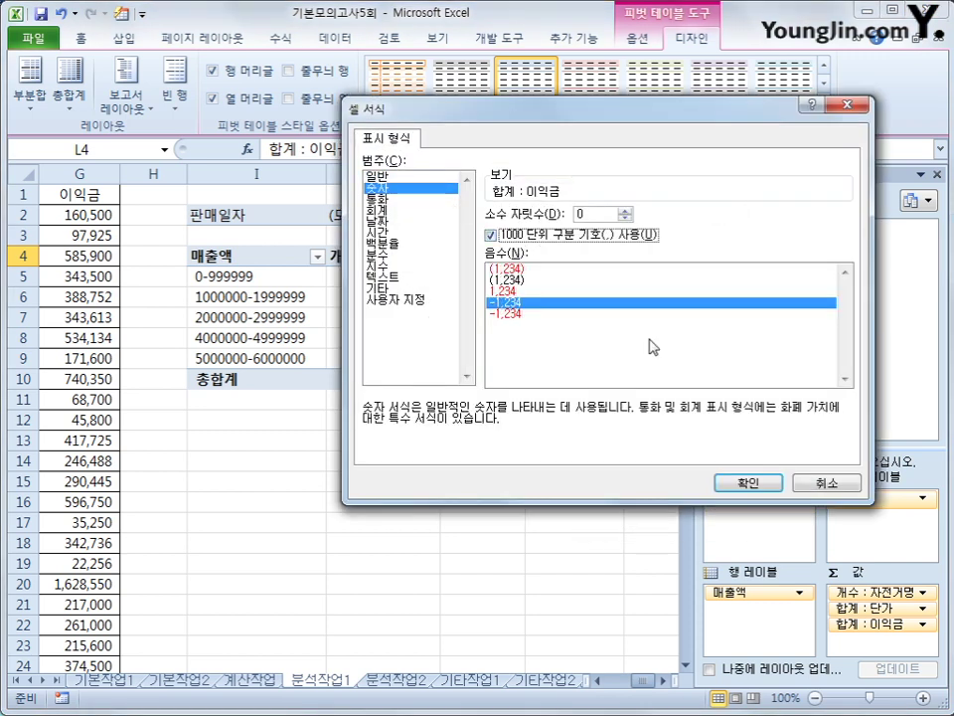
left_click(743, 483)
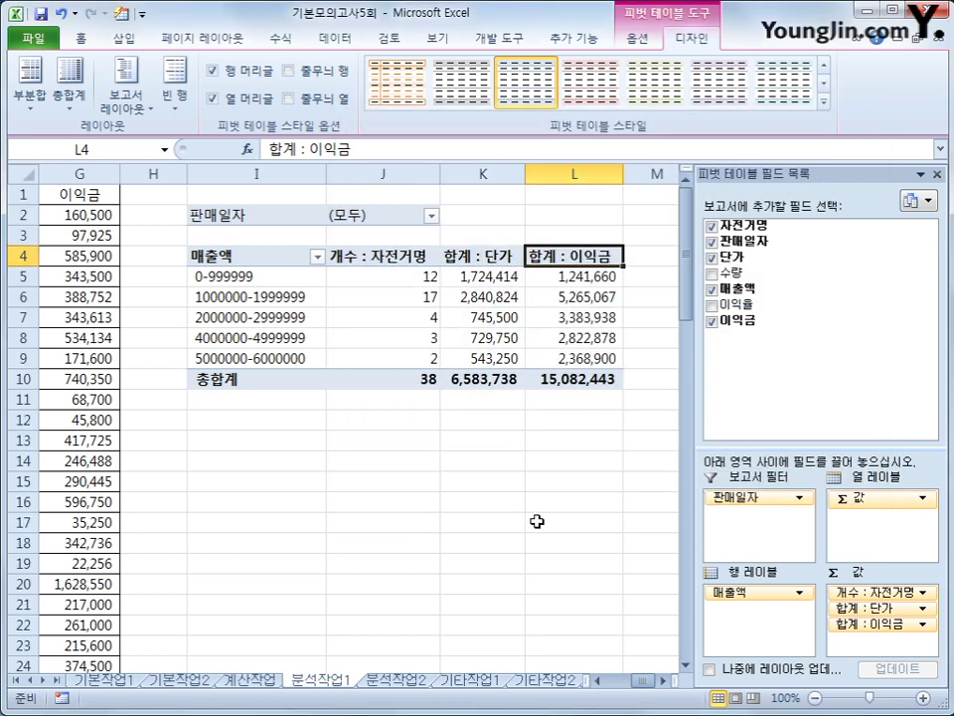
- Rename the pivot table's 개수 : 자전거명 value field as 자전거수
left_click(422, 257)
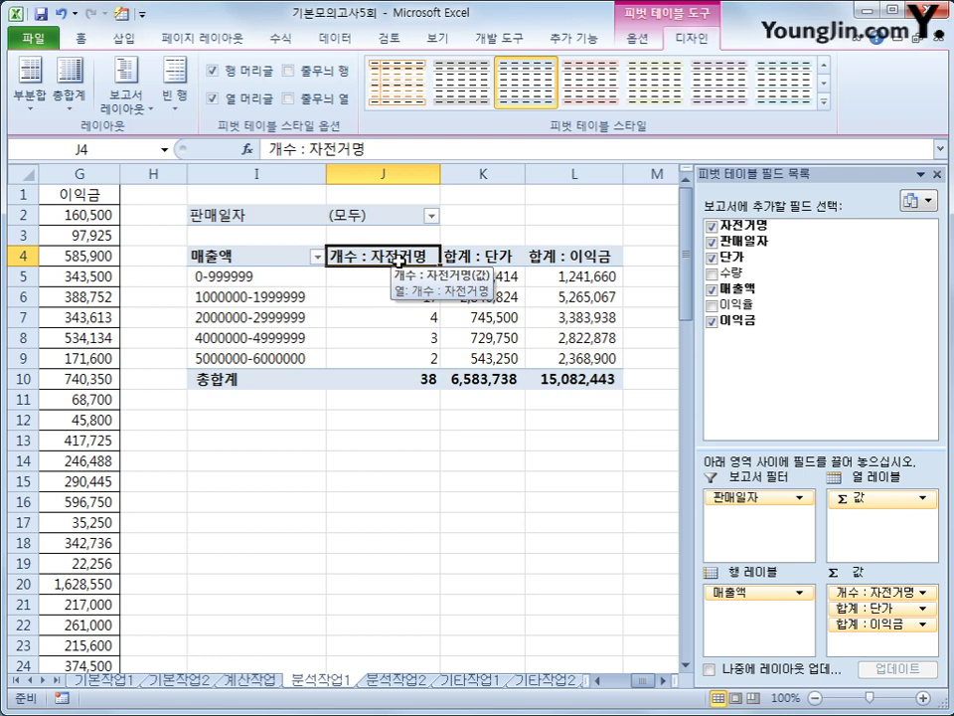
double_click(397, 260)
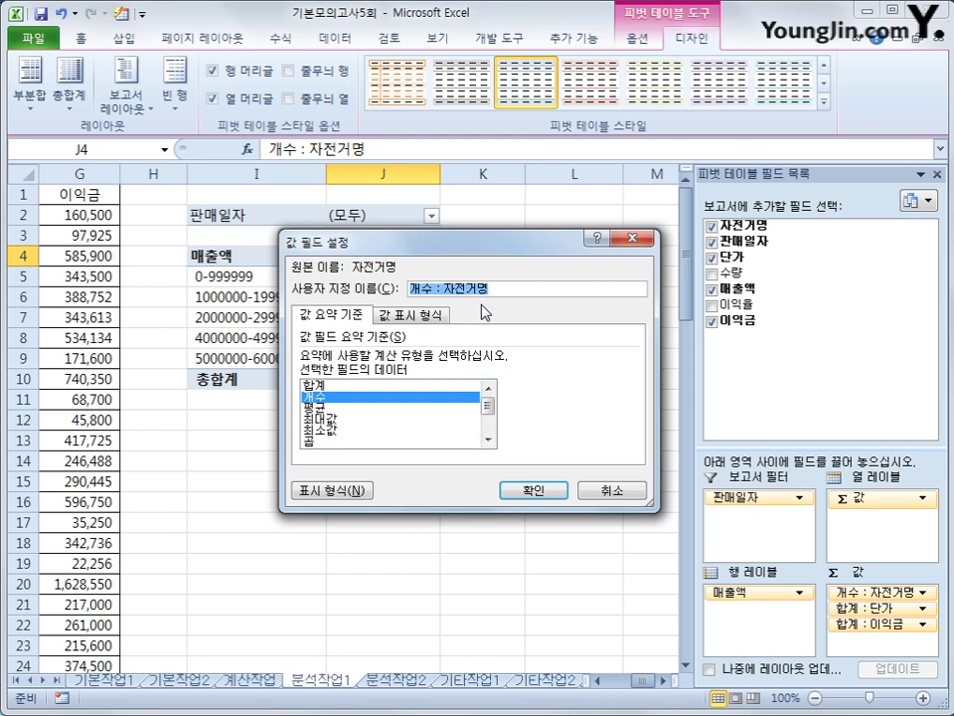
type("자전거명")
left_click(537, 491)
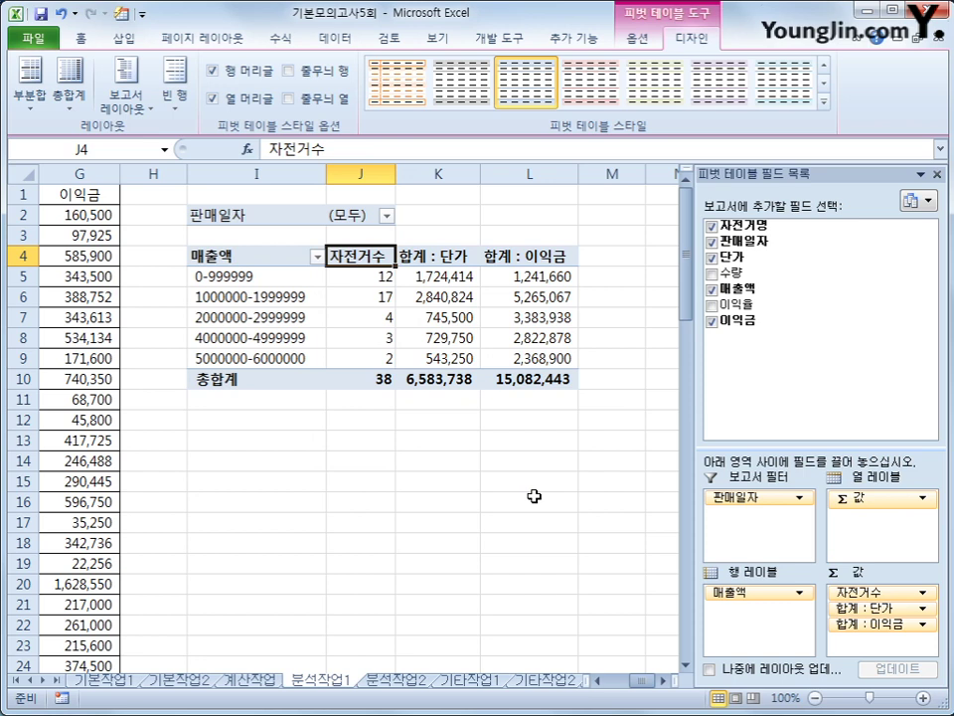
- Apply the AutoFormat (자동 서식) with a black header row and black 총합계 label to the pivot table
mouse_move(437, 340)
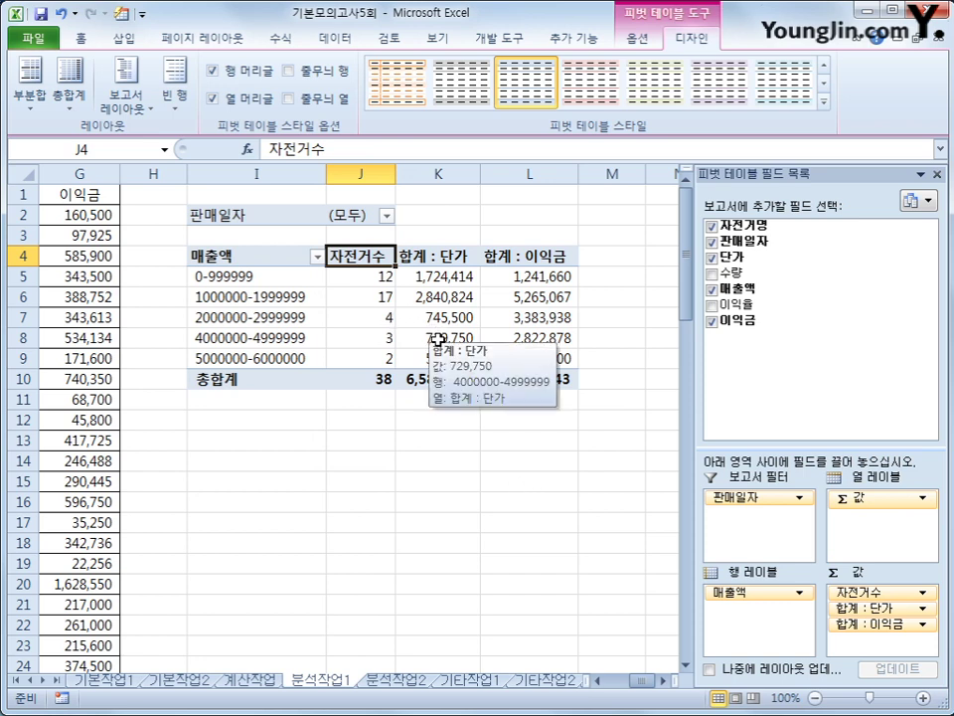
left_click(122, 13)
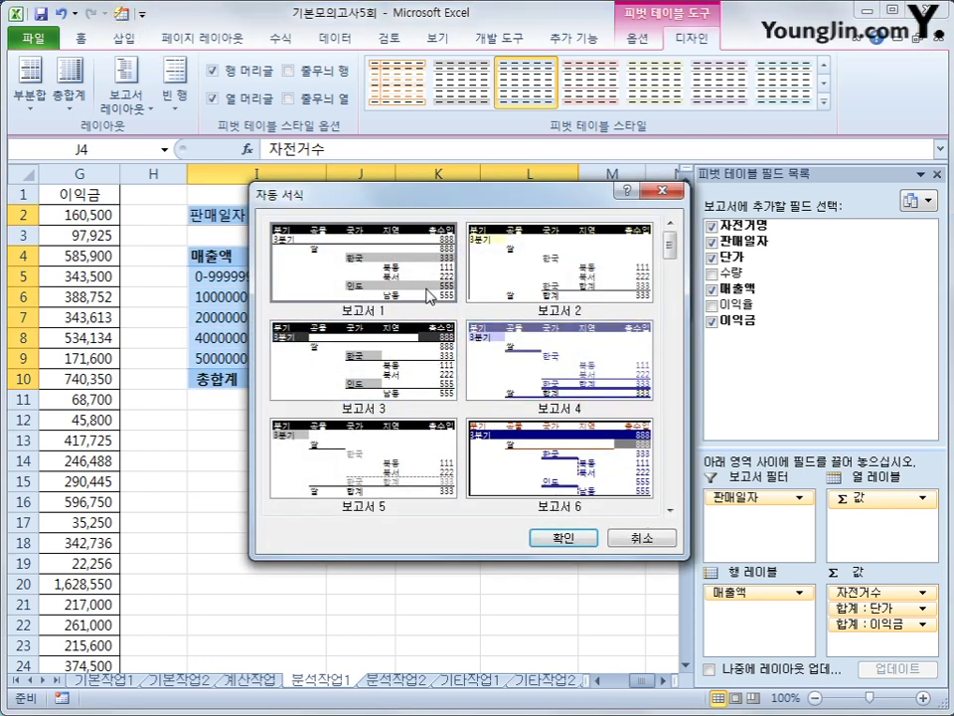
left_click(566, 536)
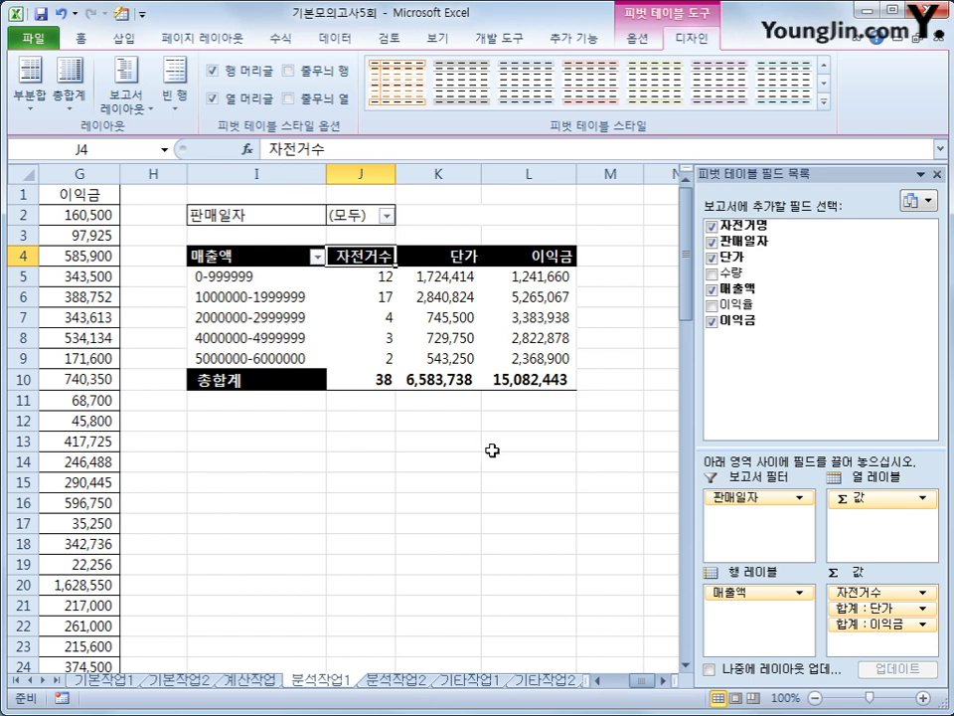
- Start recording a macro named 총매출액 on the 분석작업2 sheet, stored in the current workbook
left_click(397, 680)
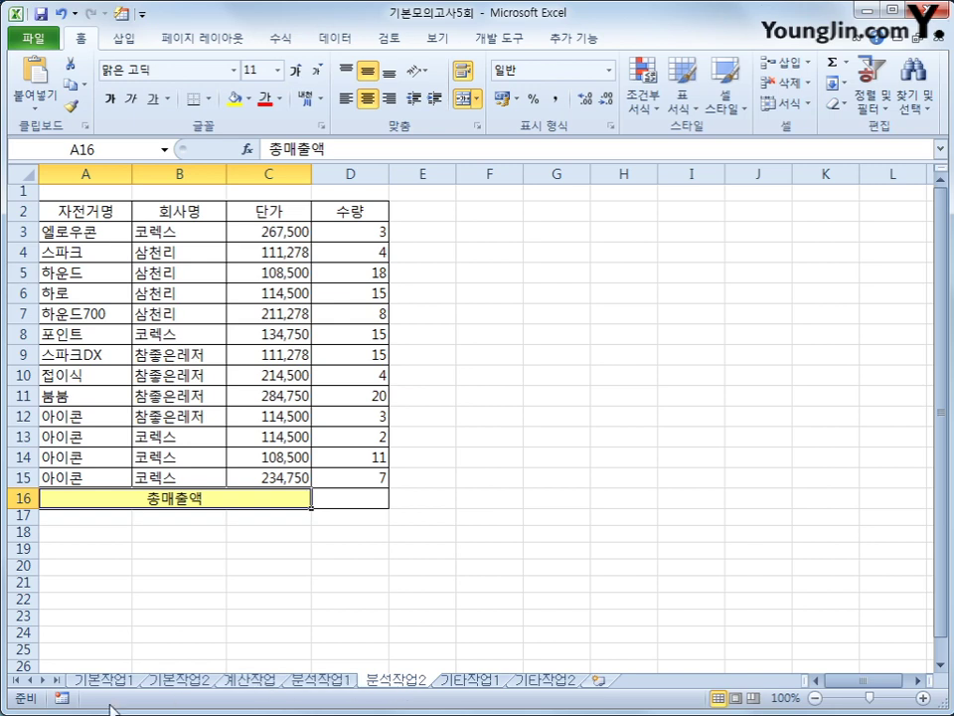
left_click(545, 463)
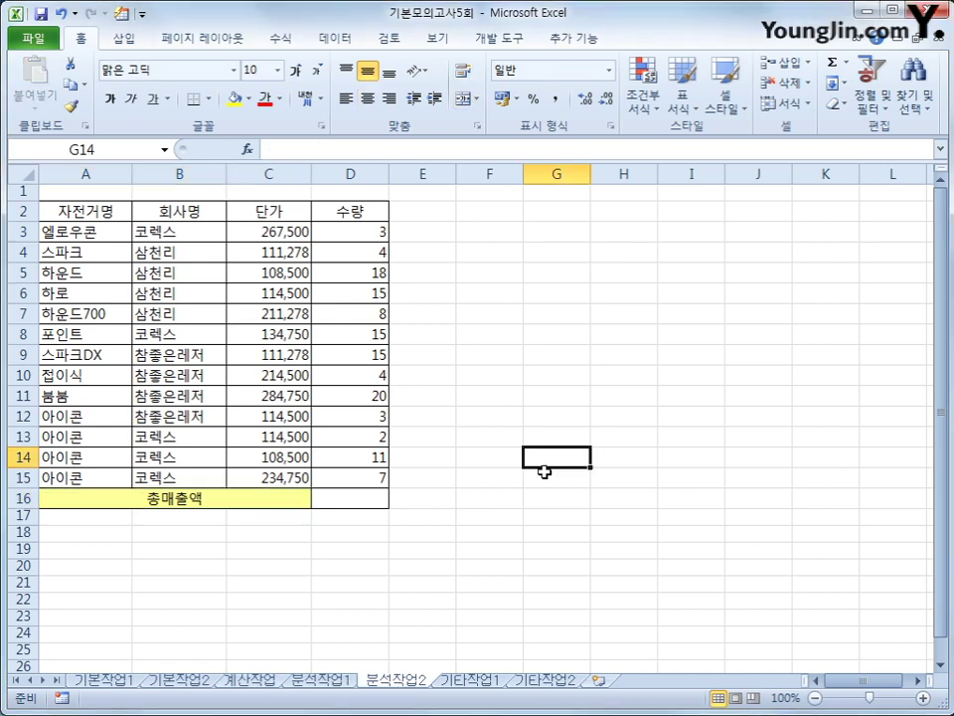
left_click(60, 699)
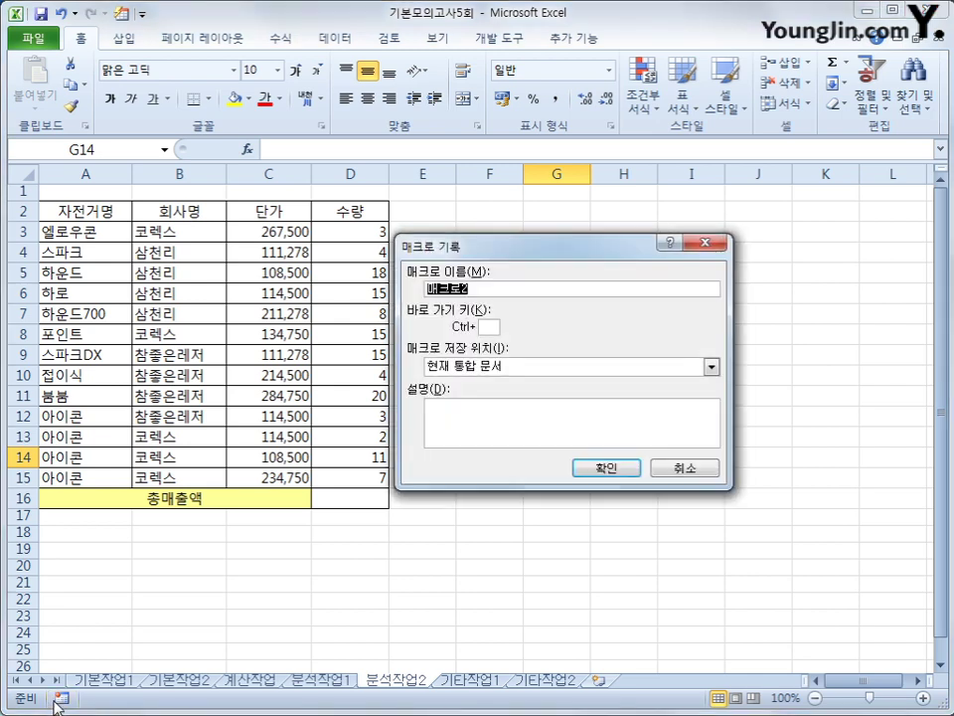
type("chd")
key("BackSpace")
key("BackSpace")
key("BackSpace")
type("총매출액")
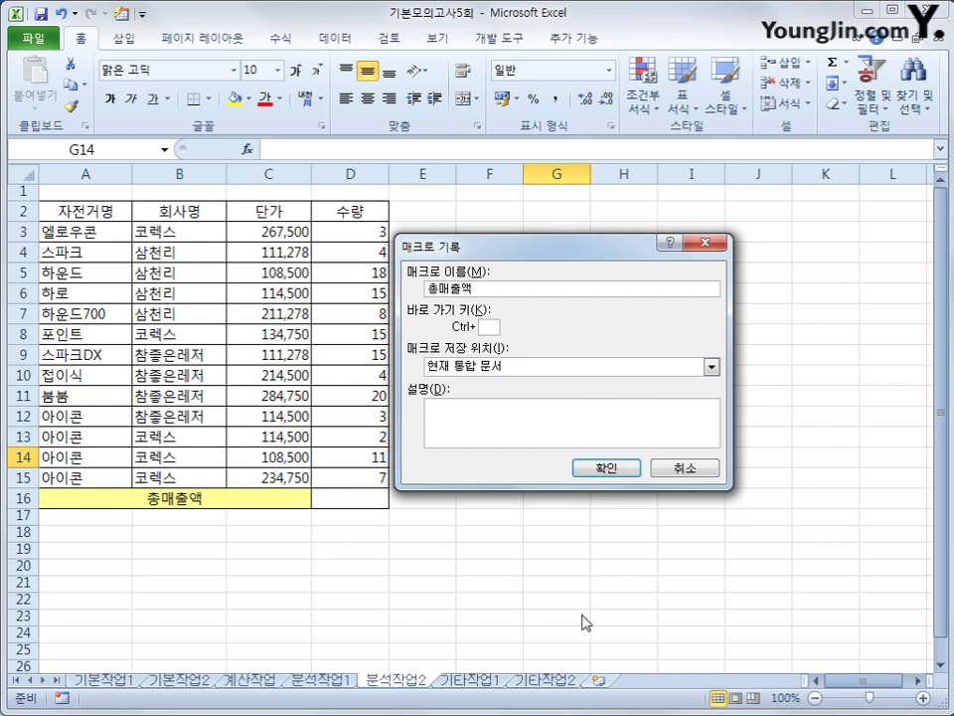
left_click(603, 481)
- Enter =SUMPRODUCT(D3:D15,C3:C15) in cell D16 to calculate the total sales
left_click(330, 501)
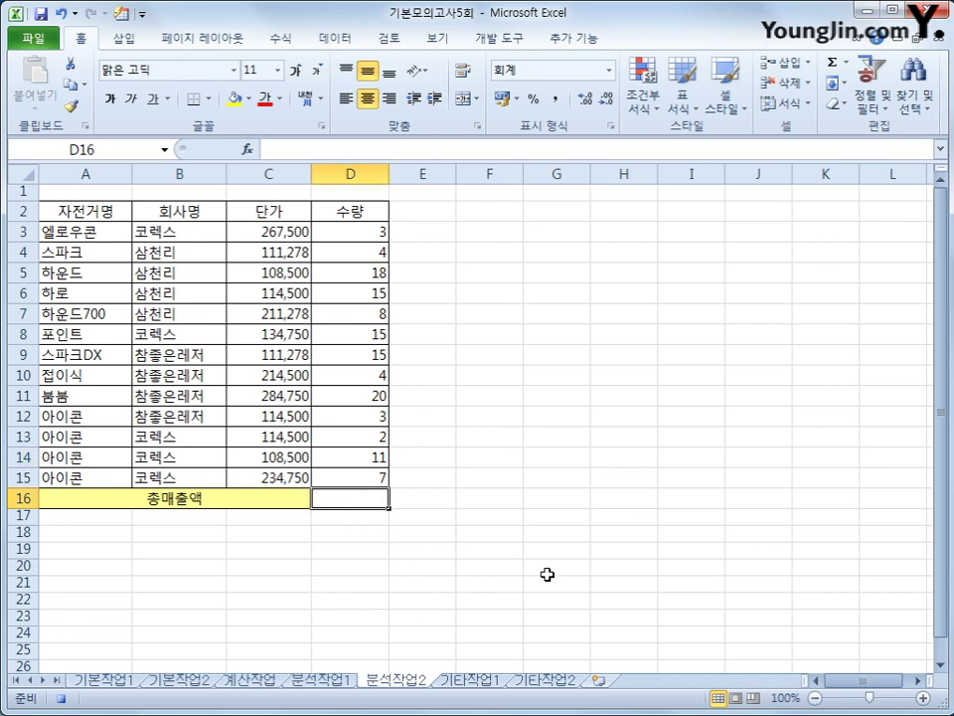
type("=sum")
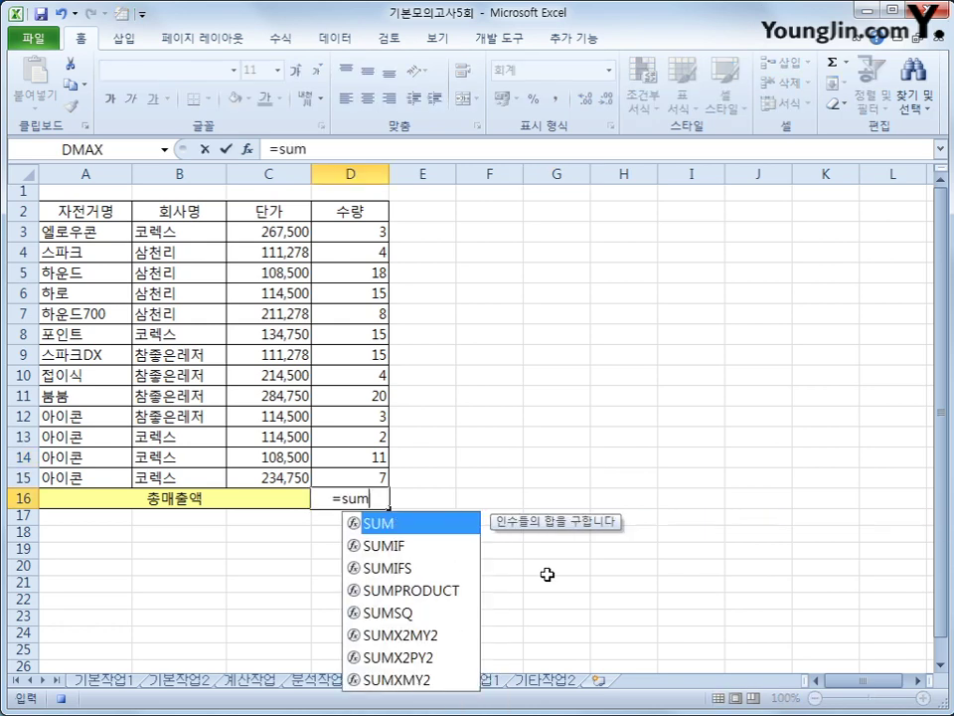
type("p")
key("Tab")
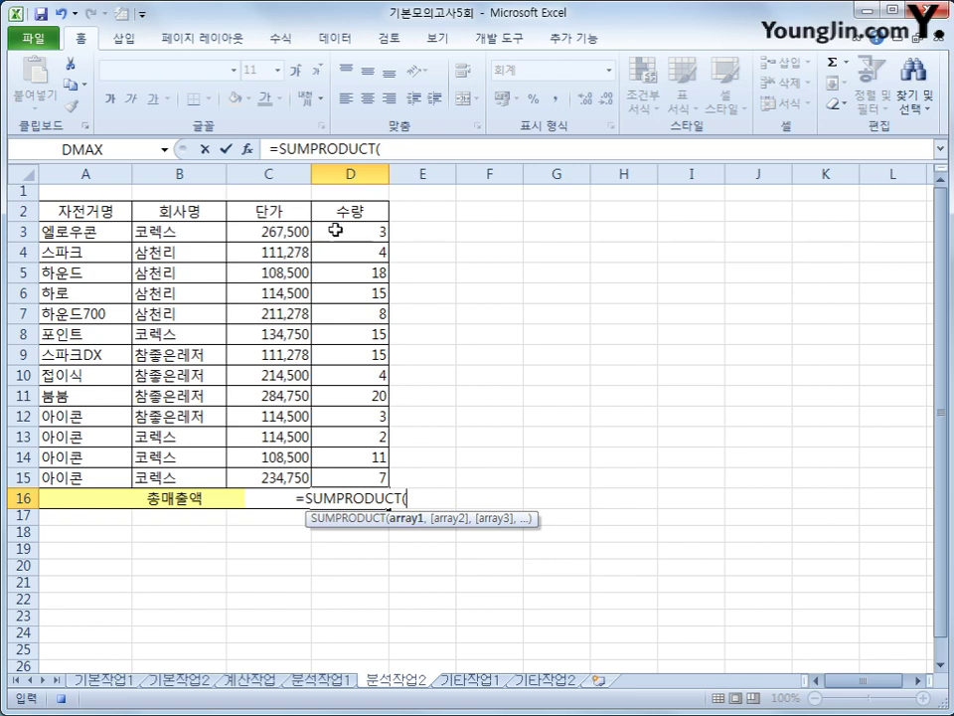
left_click_drag(336, 228, 354, 478)
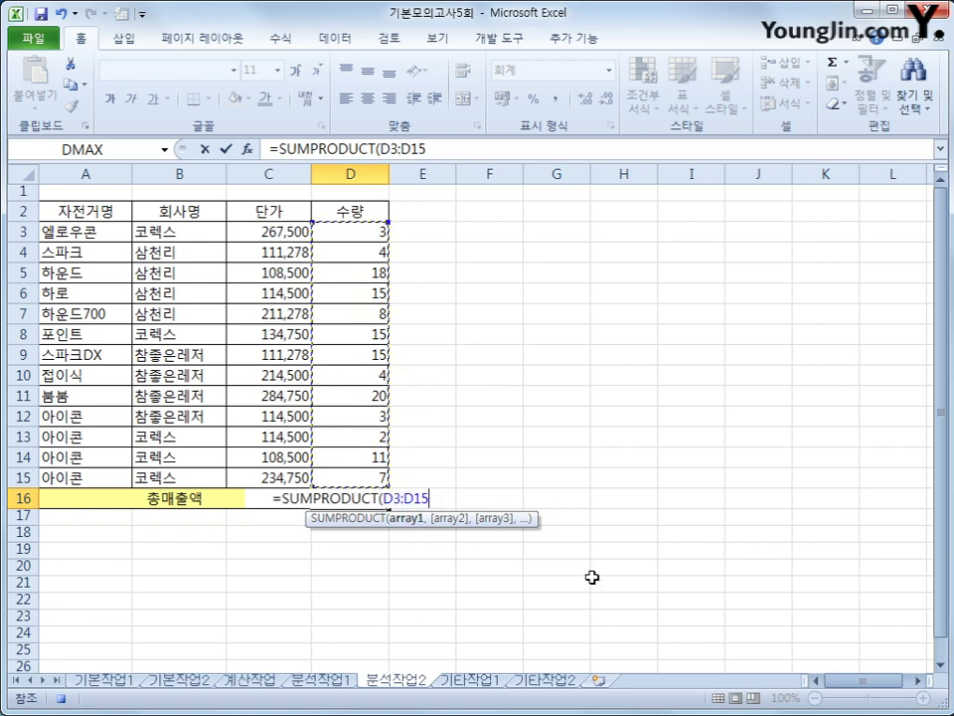
type(",")
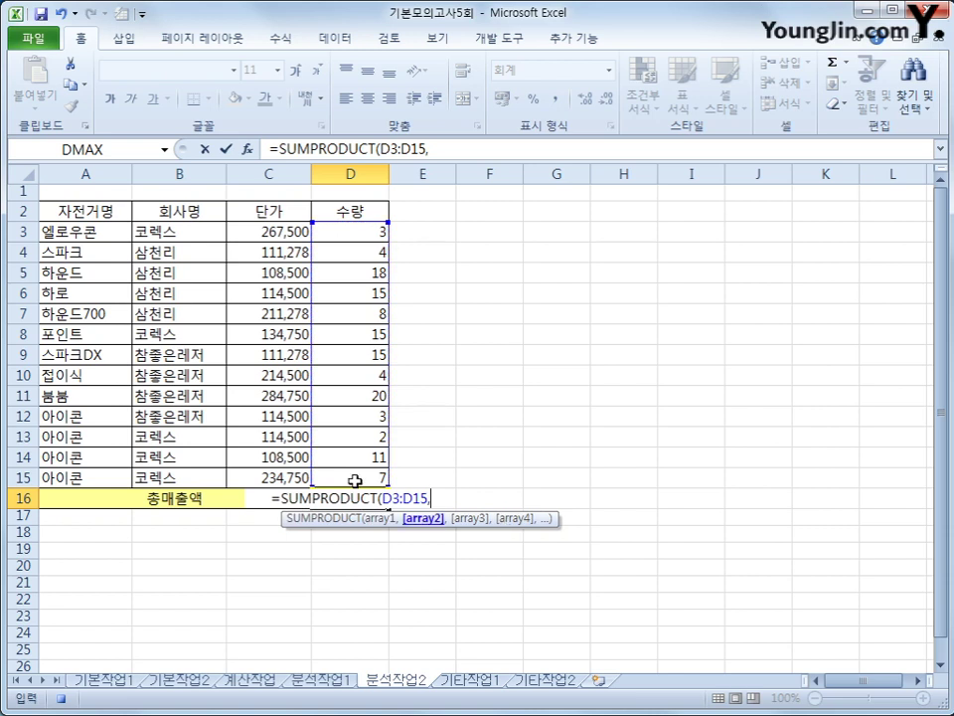
left_click_drag(271, 231, 248, 473)
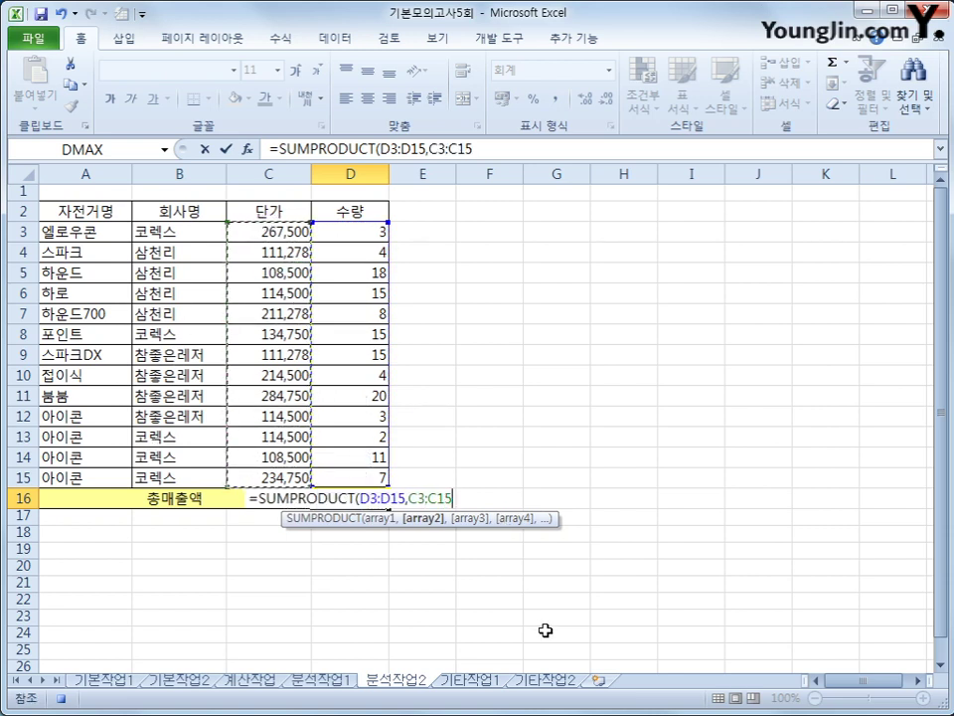
type(")")
key("Return")
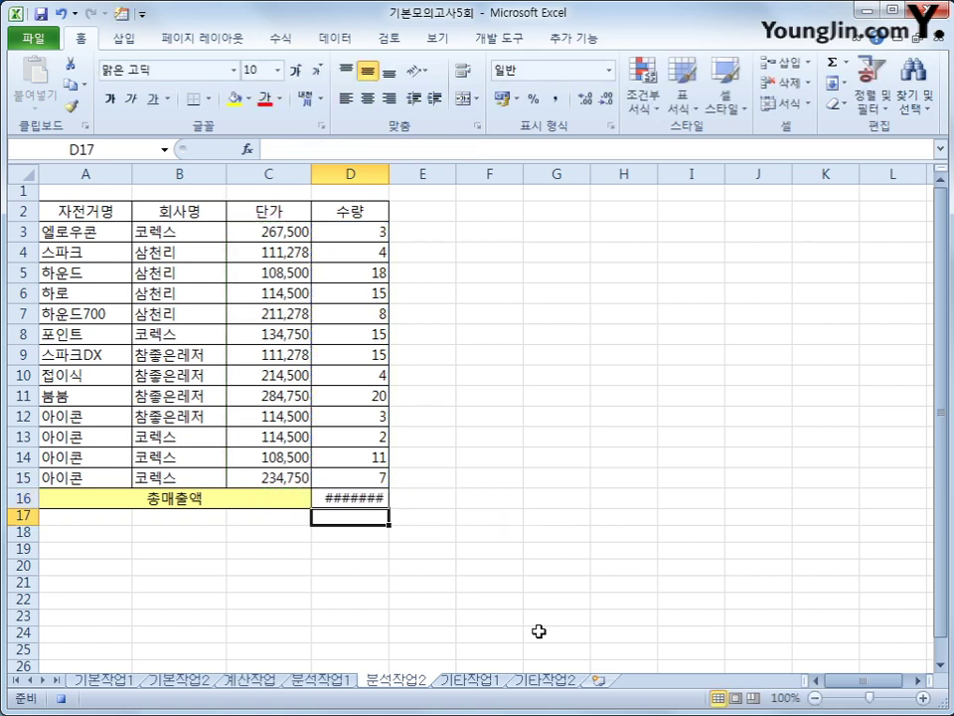
- Autofit the width of column D and stop recording the macro
double_click(389, 175)
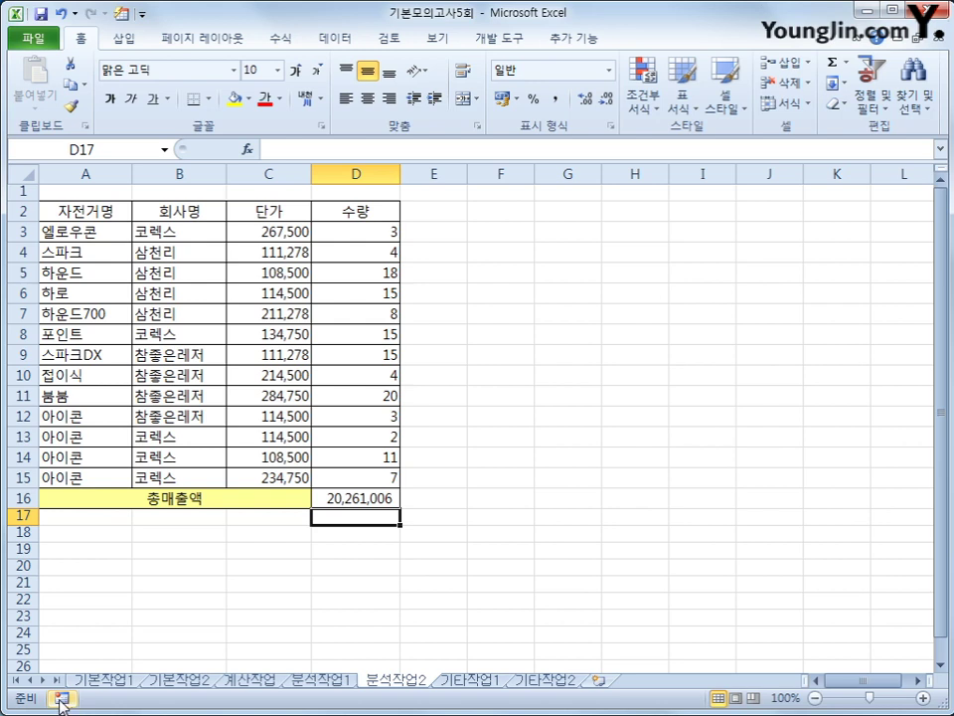
left_click(62, 699)
- Draw a rectangle covering cells F2:G3 and label it 총매출액
left_click(124, 38)
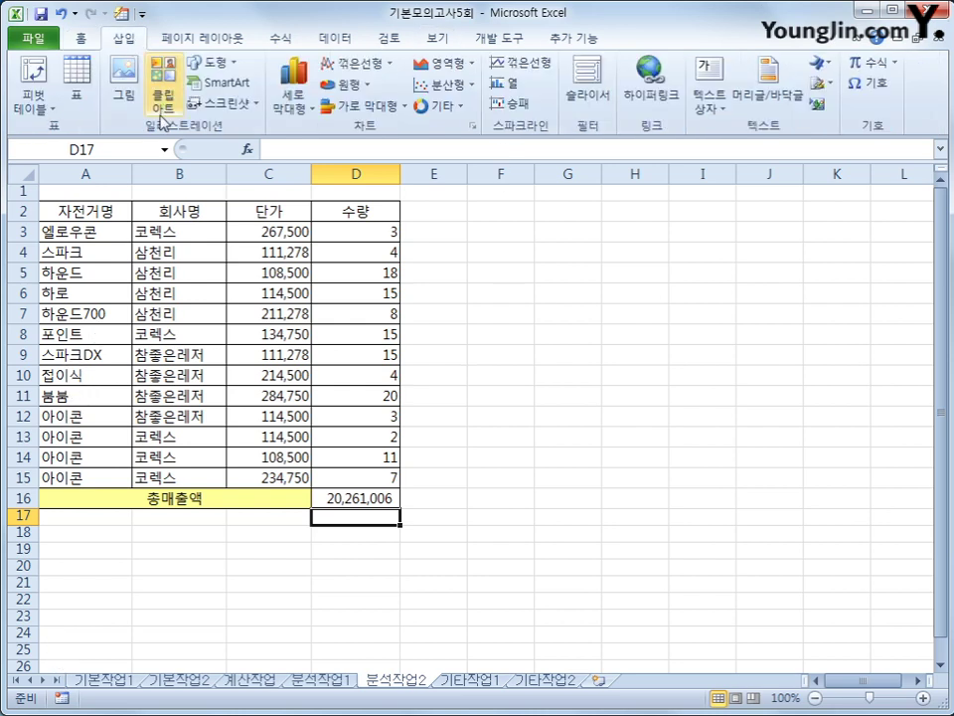
left_click(199, 62)
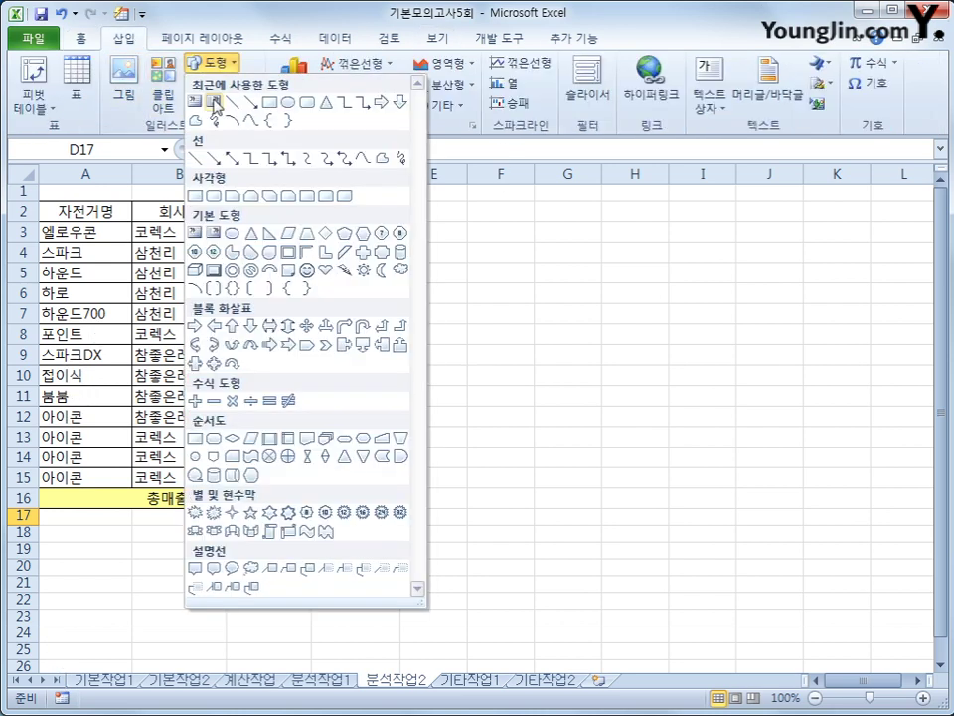
left_click(194, 195)
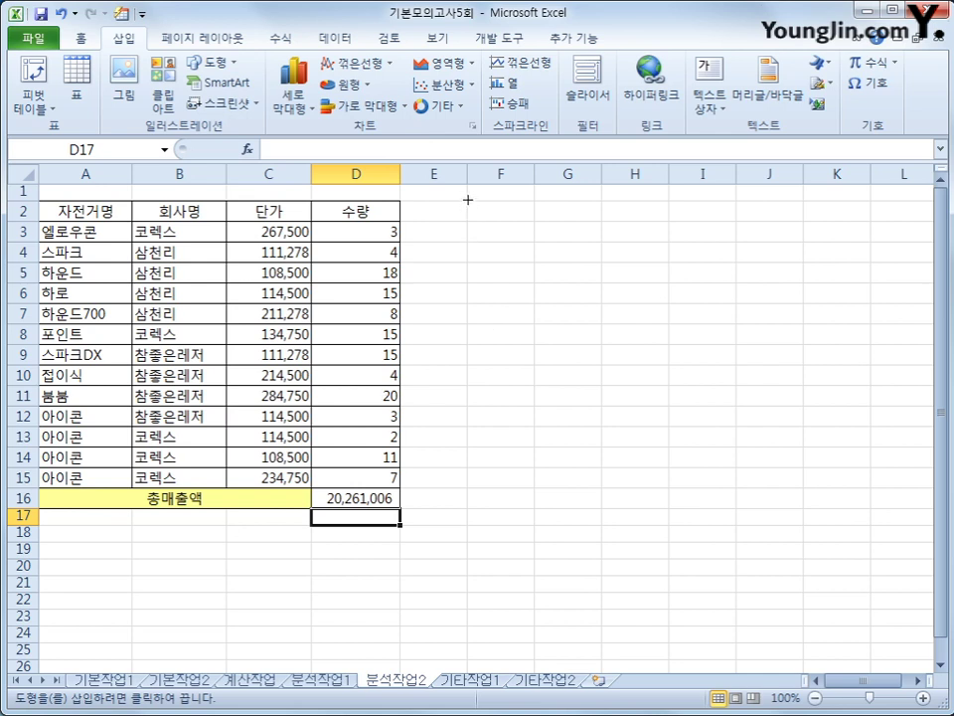
left_click_drag(467, 200, 583, 246)
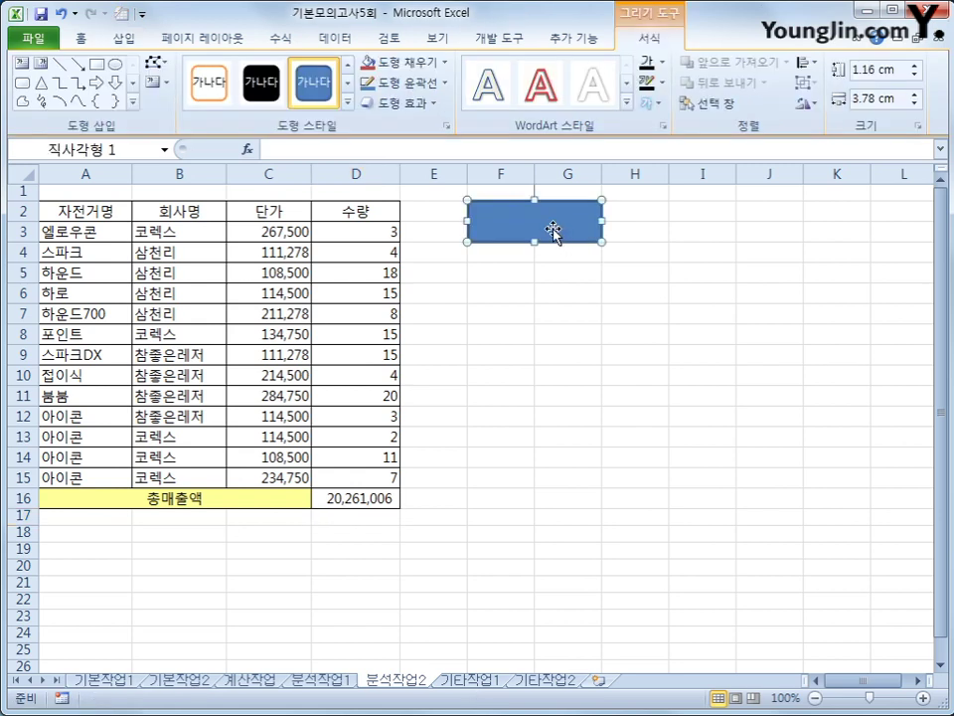
type("총매출액")
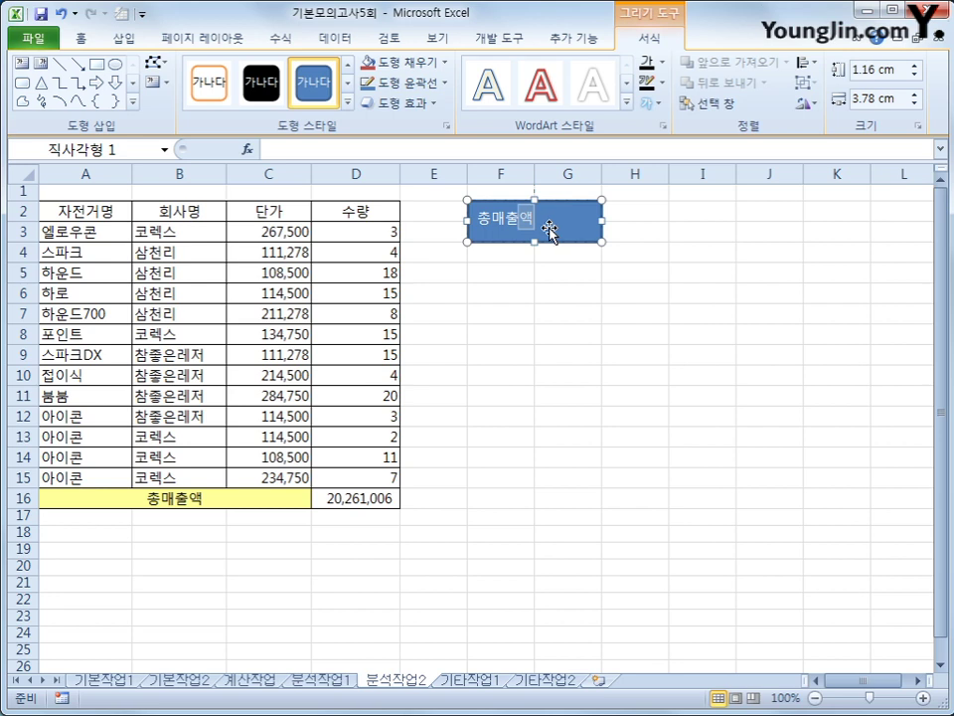
- Try to set the 총매출액 rectangle's text to 굴림 at 14 pt
left_click(90, 40)
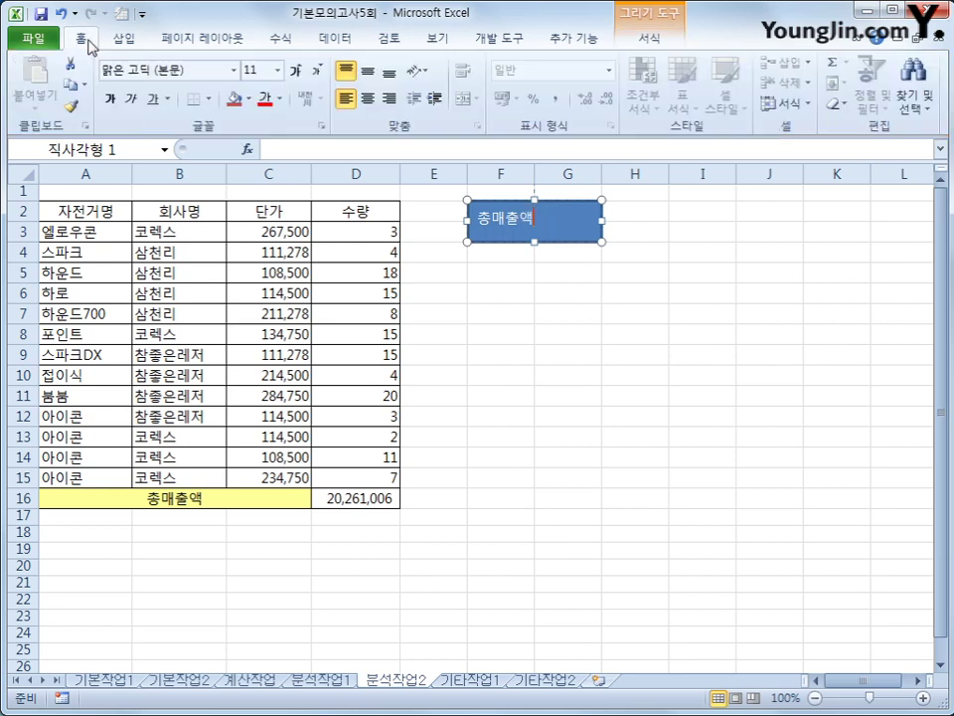
left_click(235, 69)
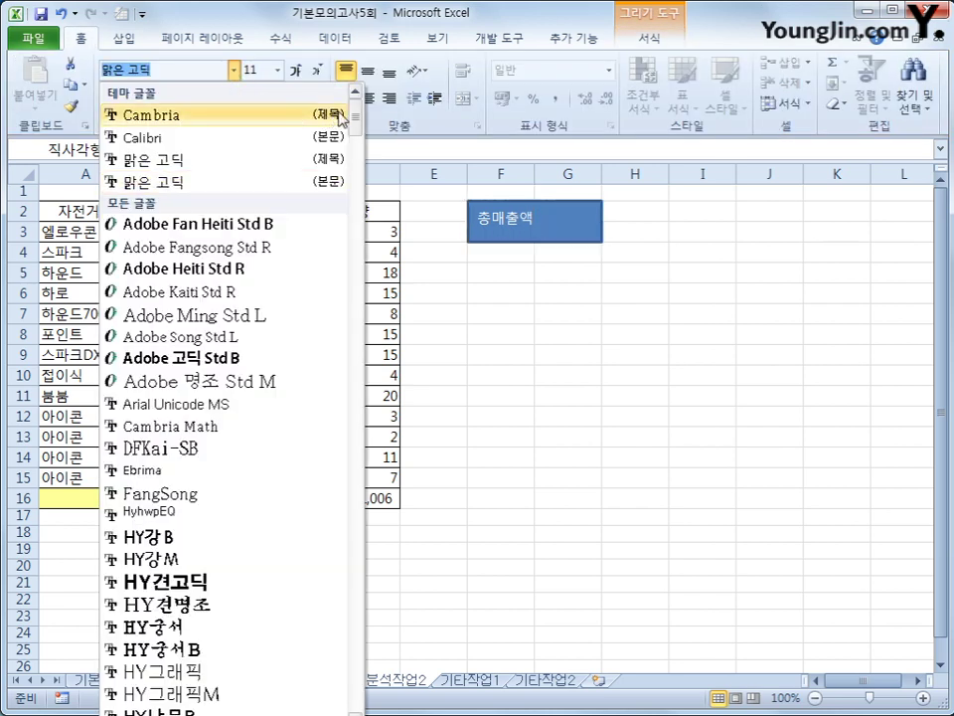
left_click_drag(355, 117, 356, 228)
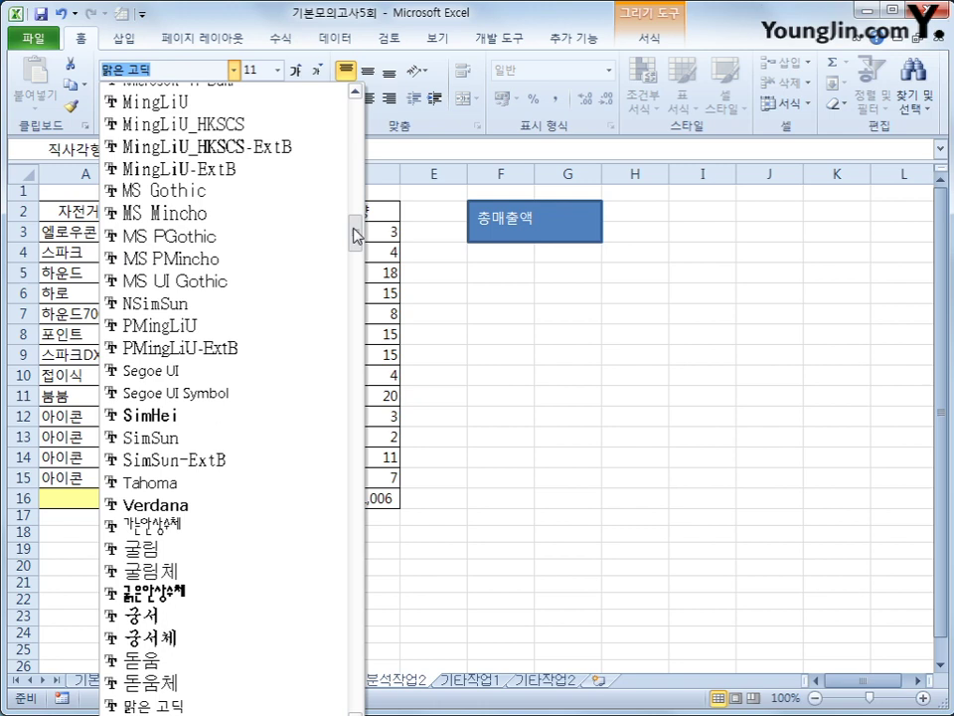
left_click(199, 546)
left_click(281, 69)
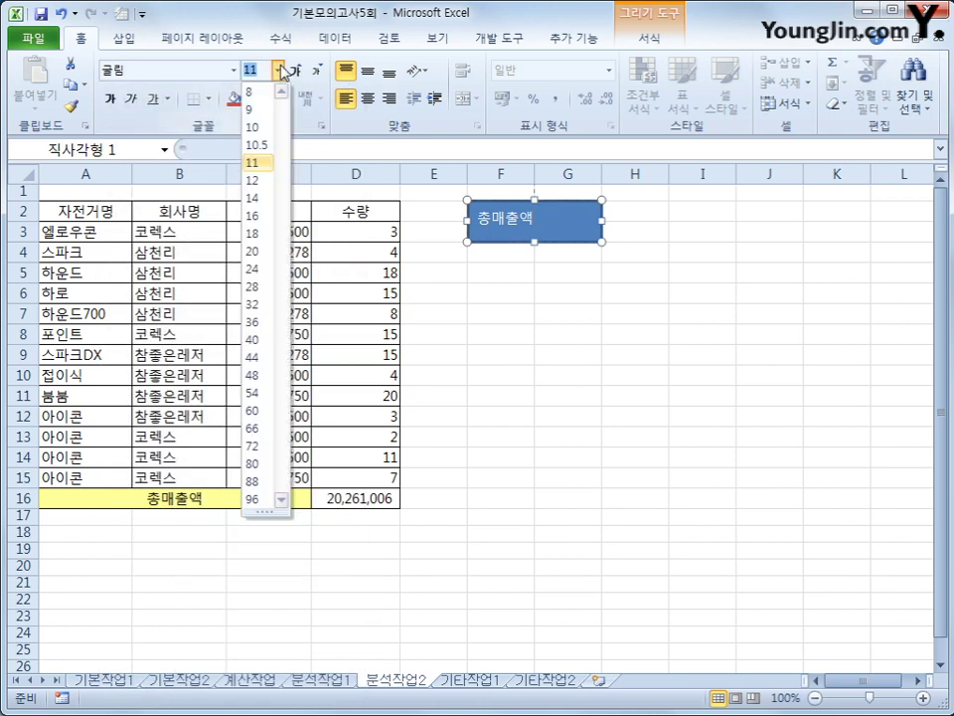
left_click(261, 199)
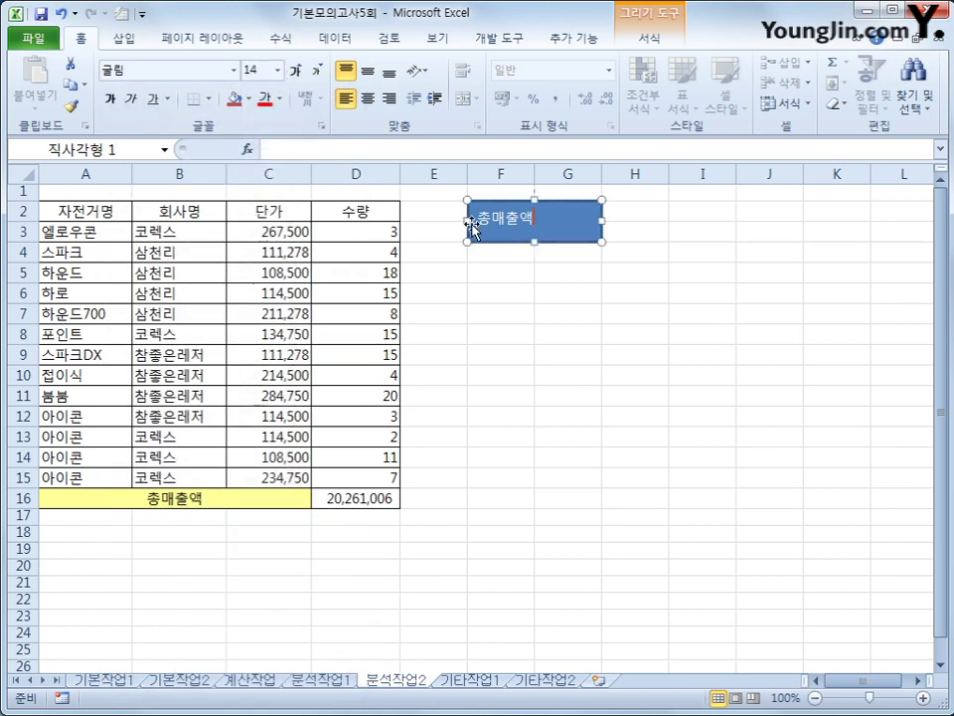
- Select the 총매출액 rectangle as a whole and format its text as 굴림 14 pt, centred vertically and horizontally
left_click(560, 214)
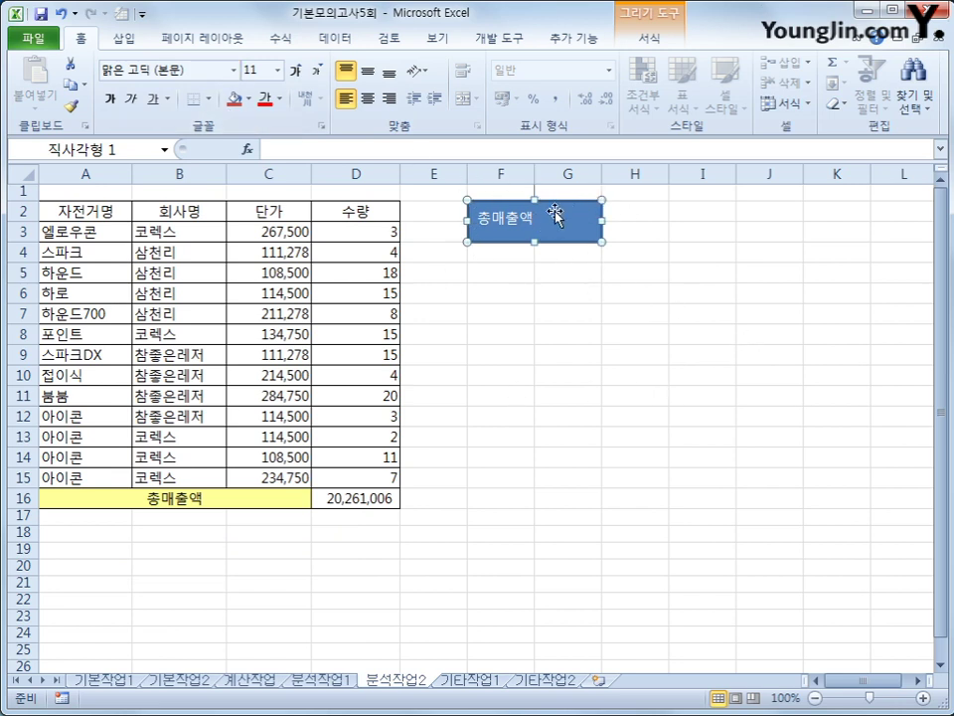
left_click(554, 290)
key("ctrl+z")
left_click(234, 71)
left_click(181, 226)
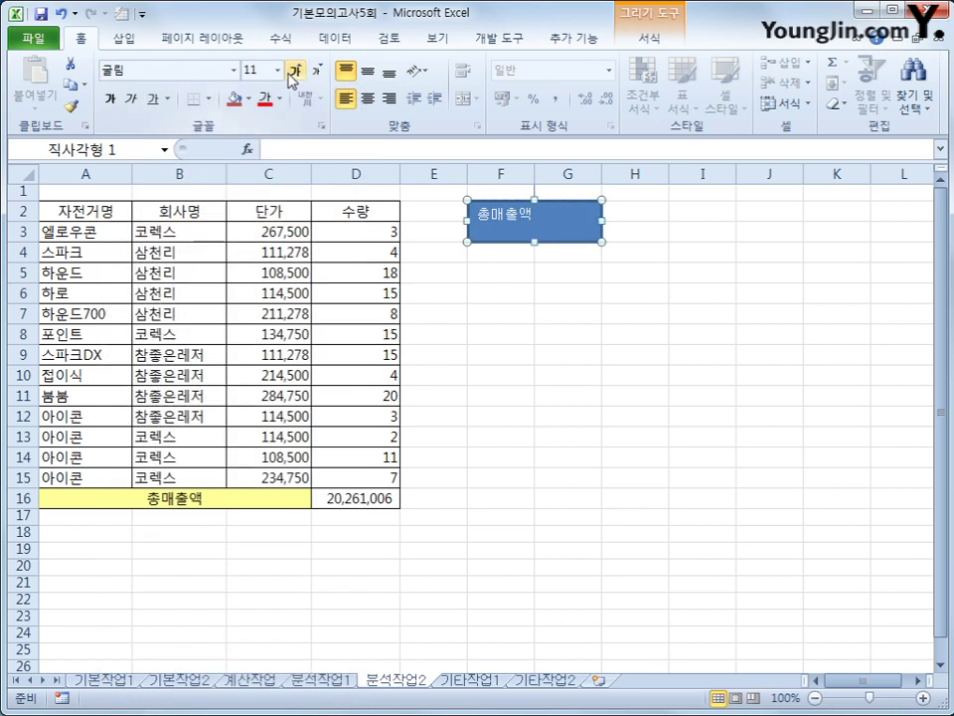
left_click(277, 71)
left_click(251, 206)
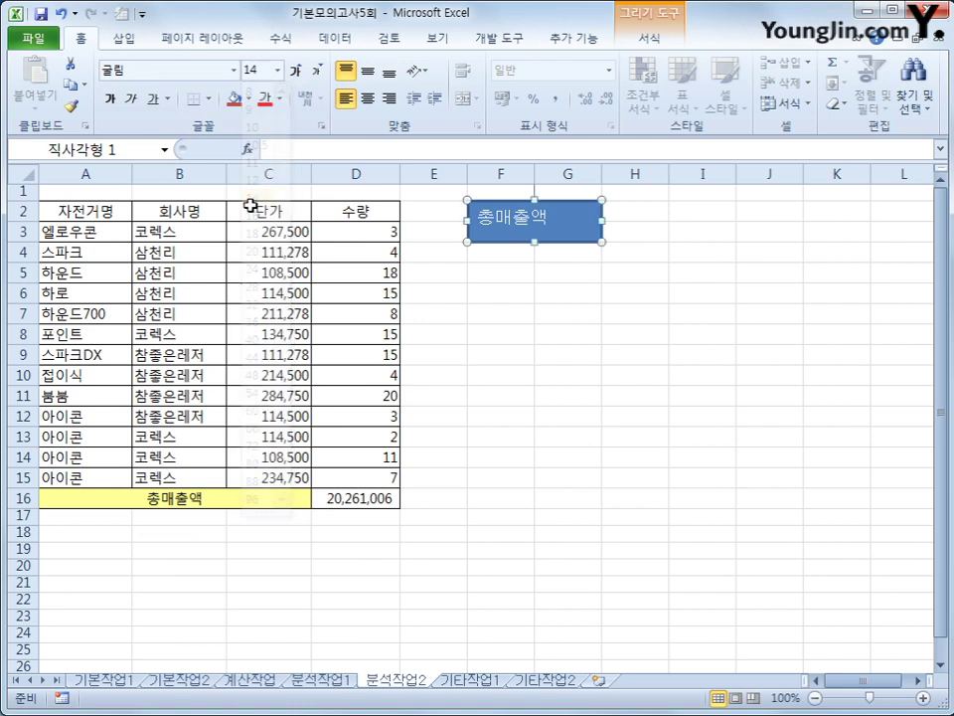
left_click(368, 75)
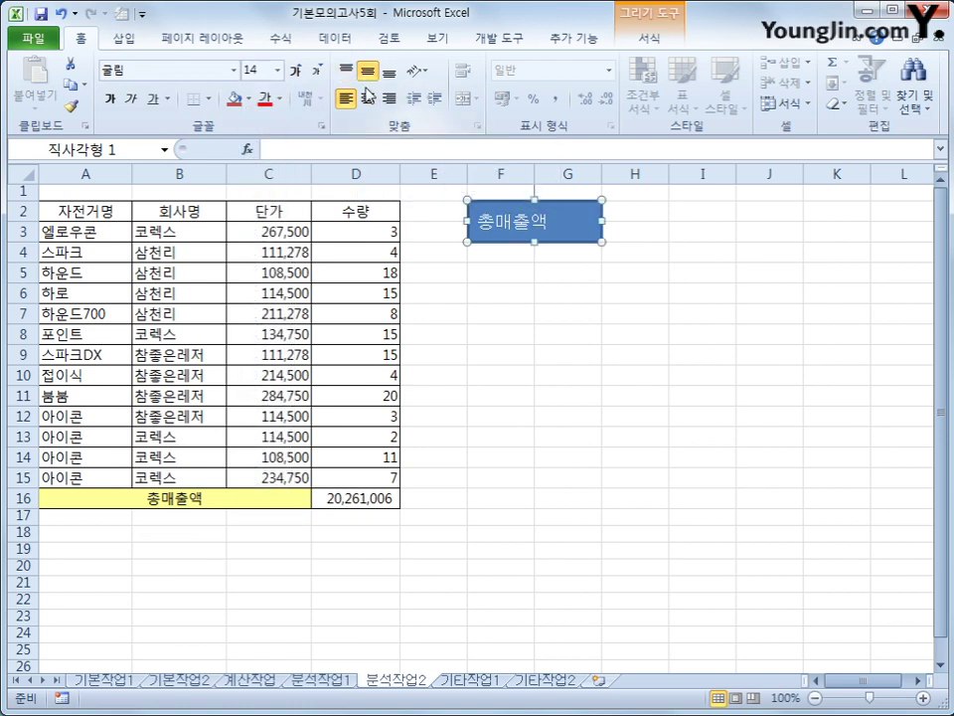
left_click(368, 99)
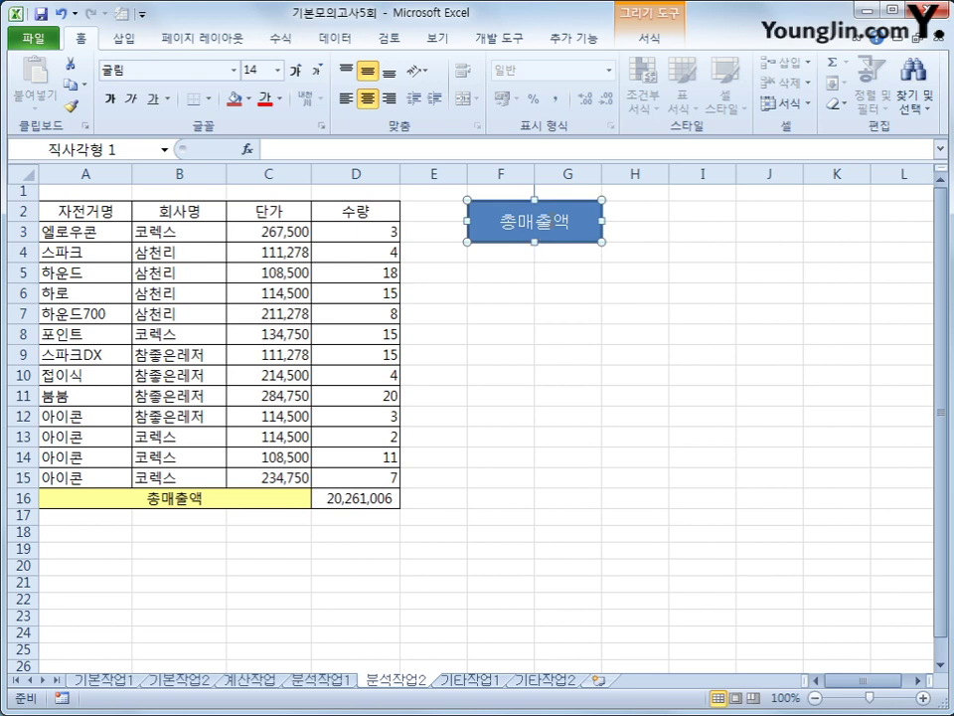
- Assign the 총매출액 macro to the rectangle and deselect the shape
right_click(573, 211)
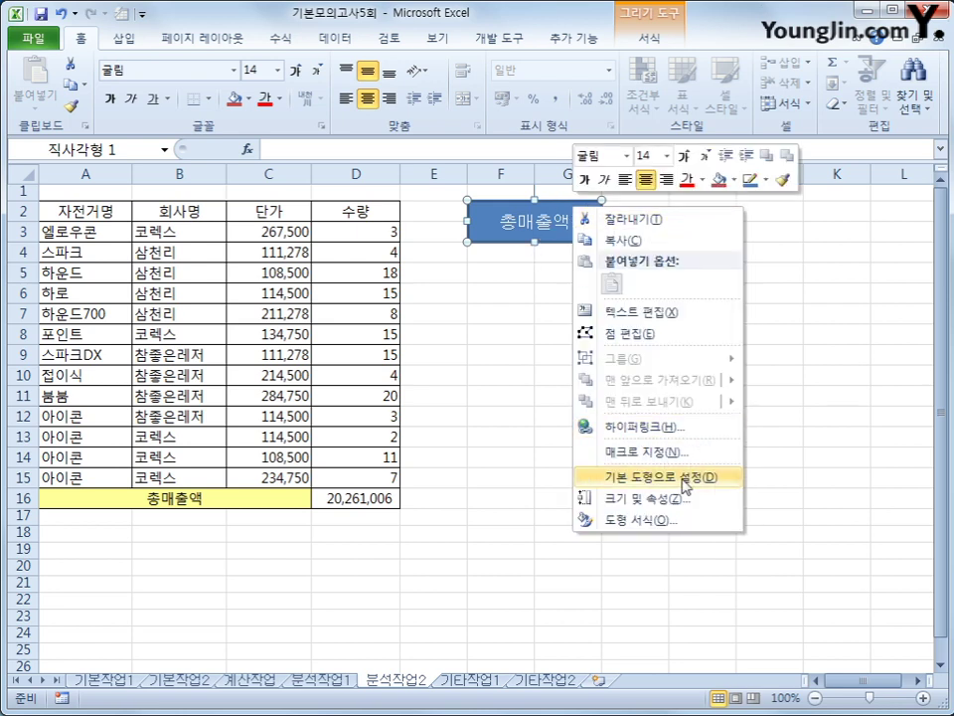
left_click(658, 452)
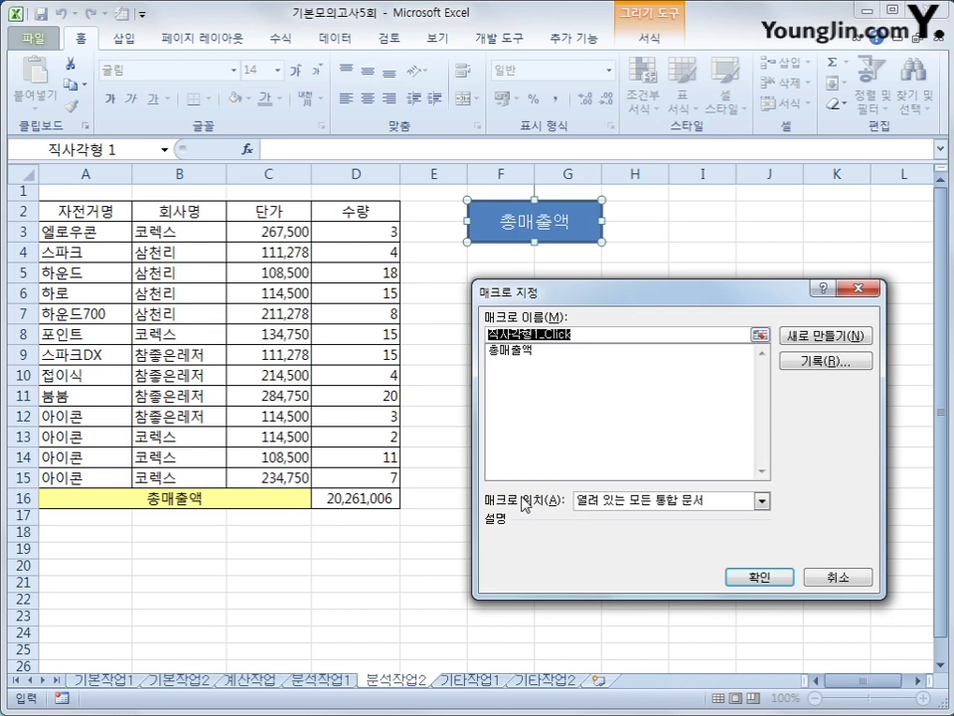
left_click(529, 352)
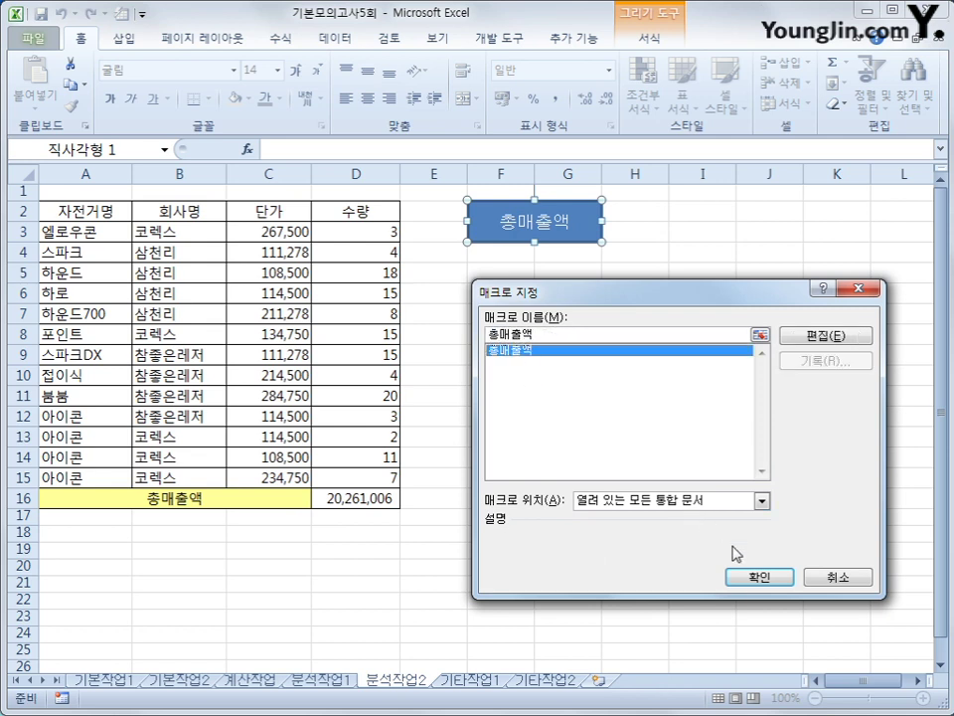
left_click(760, 579)
left_click(686, 438)
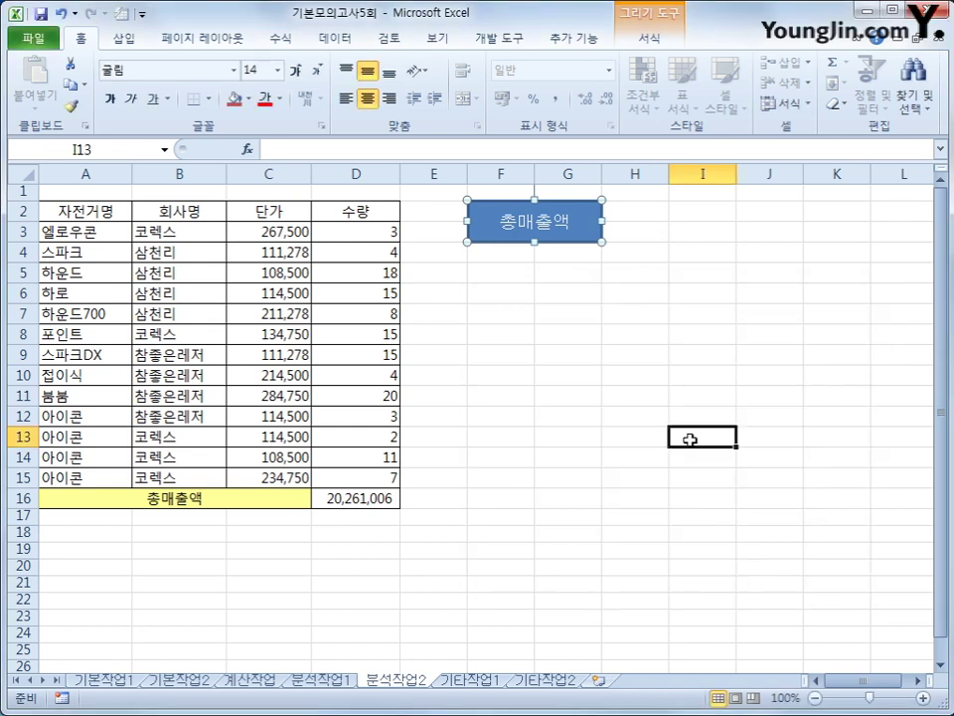
- Clear the total in cell D16 and run the 총매출액 macro from the rectangle to test it
left_click(373, 498)
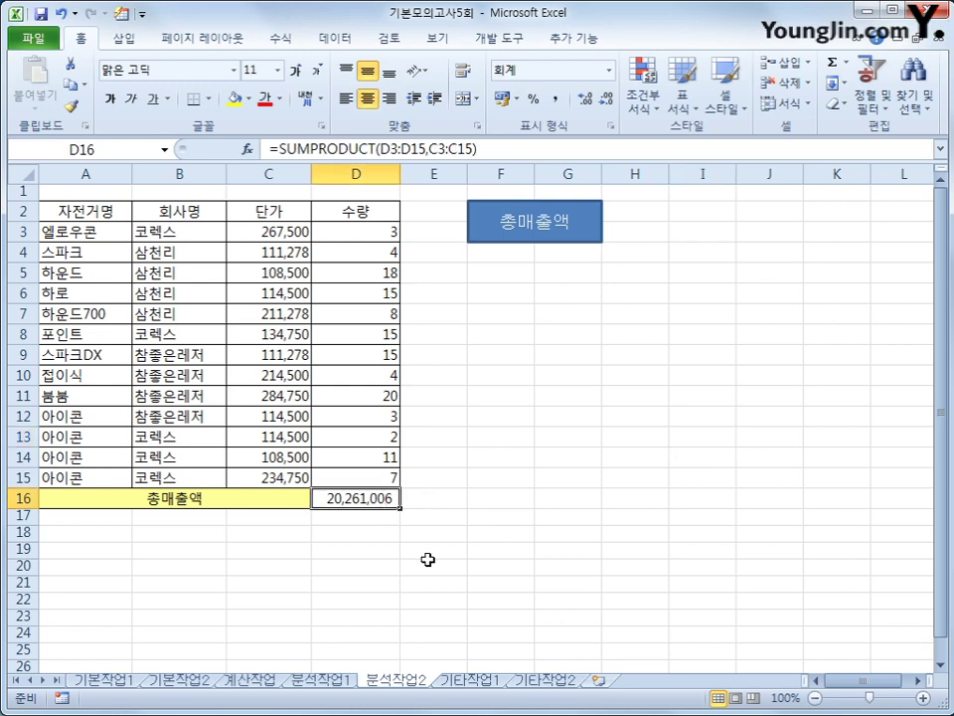
key("Delete")
left_click(696, 499)
left_click(559, 218)
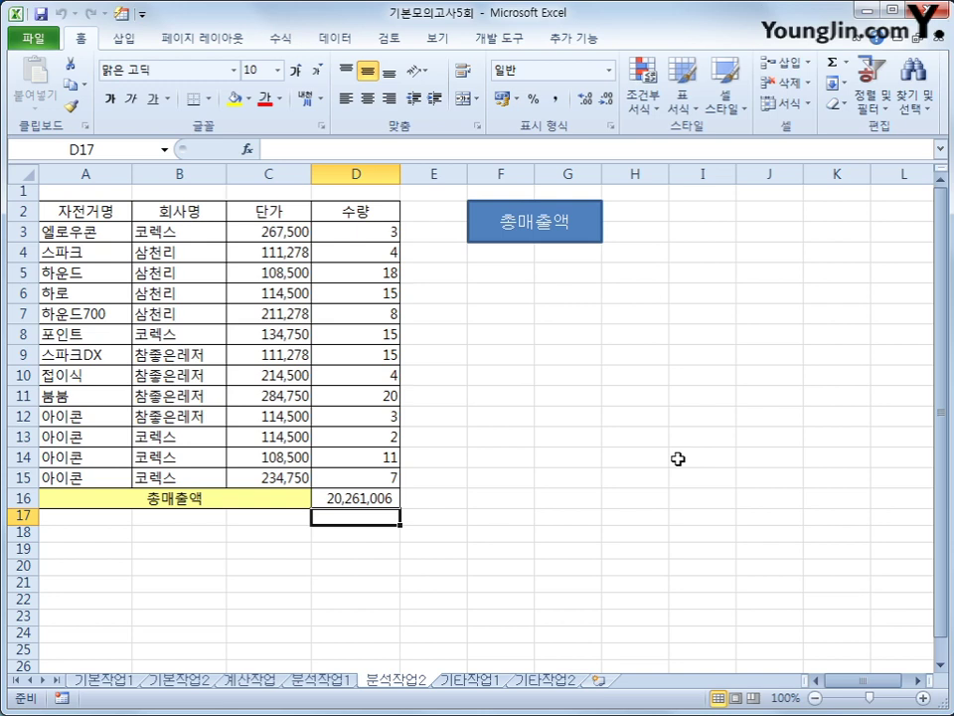
- Delete the 총방문객수 series from the line chart on the 기타작업1 sheet
left_click(470, 679)
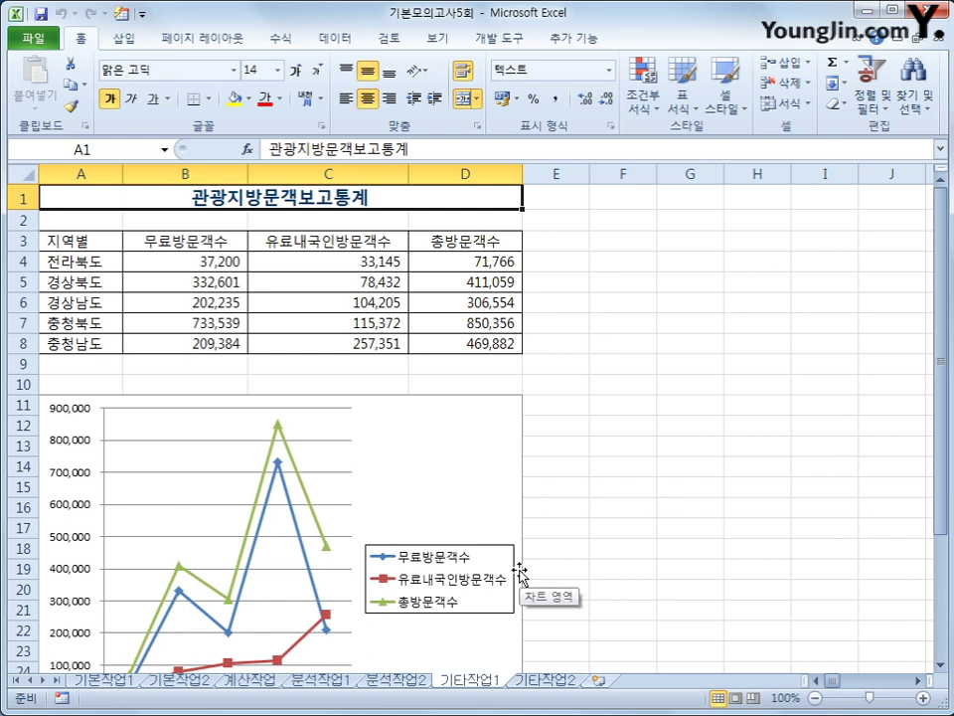
left_click(471, 483)
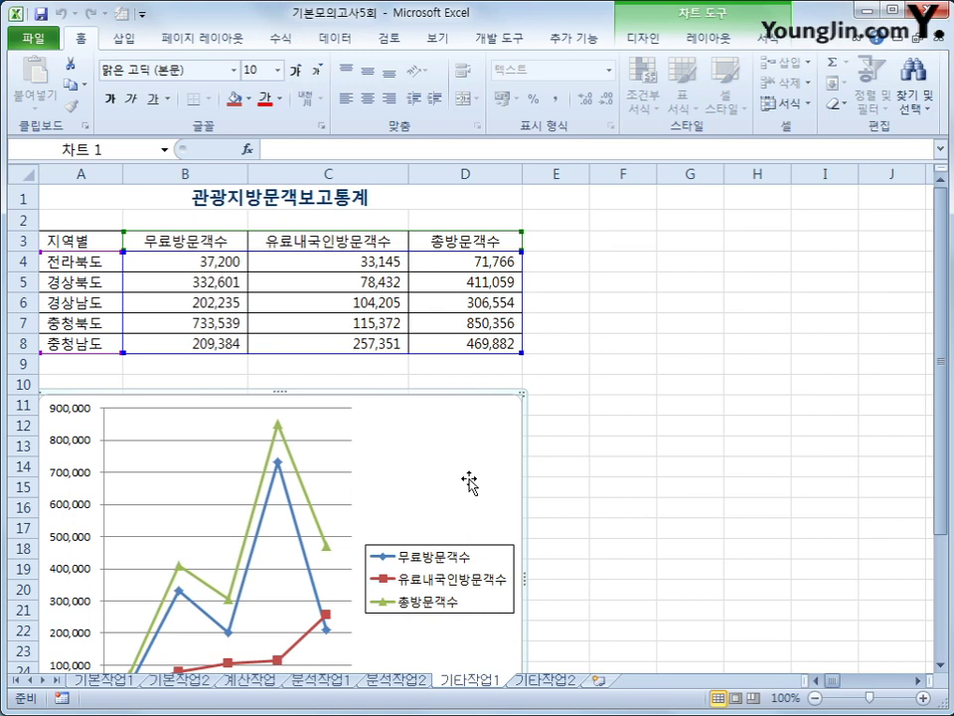
scroll(471, 507, "down", 1)
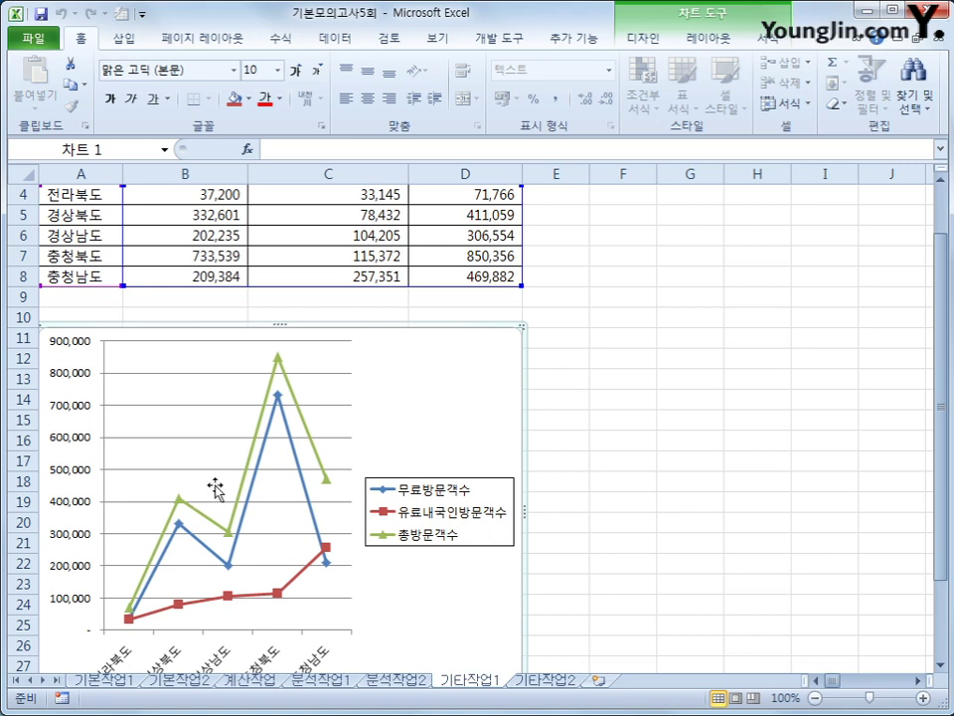
left_click(251, 459)
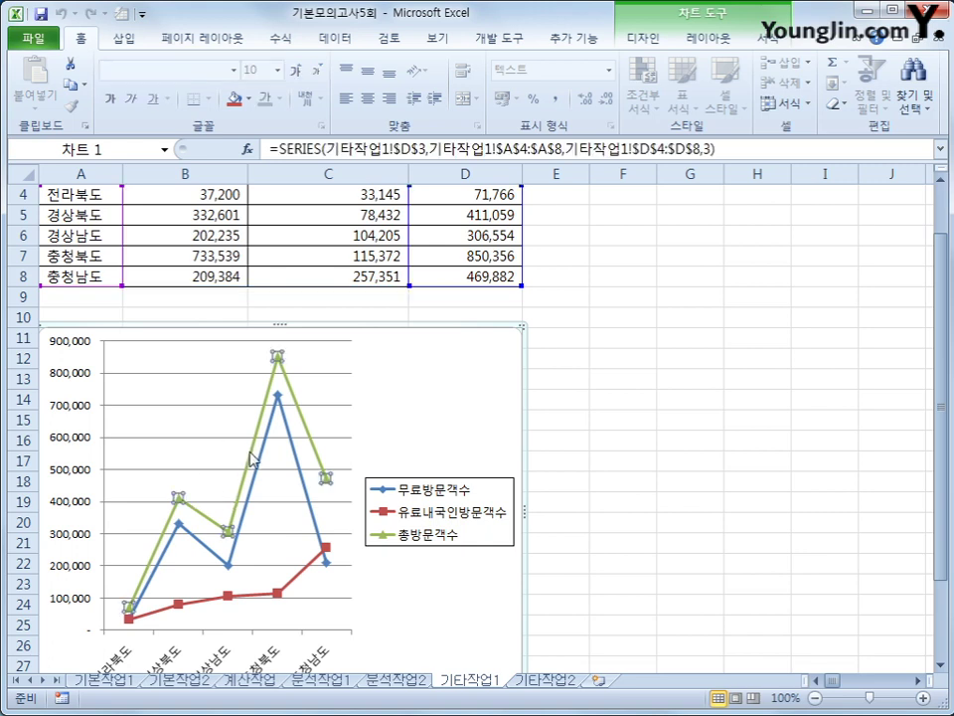
key("Delete")
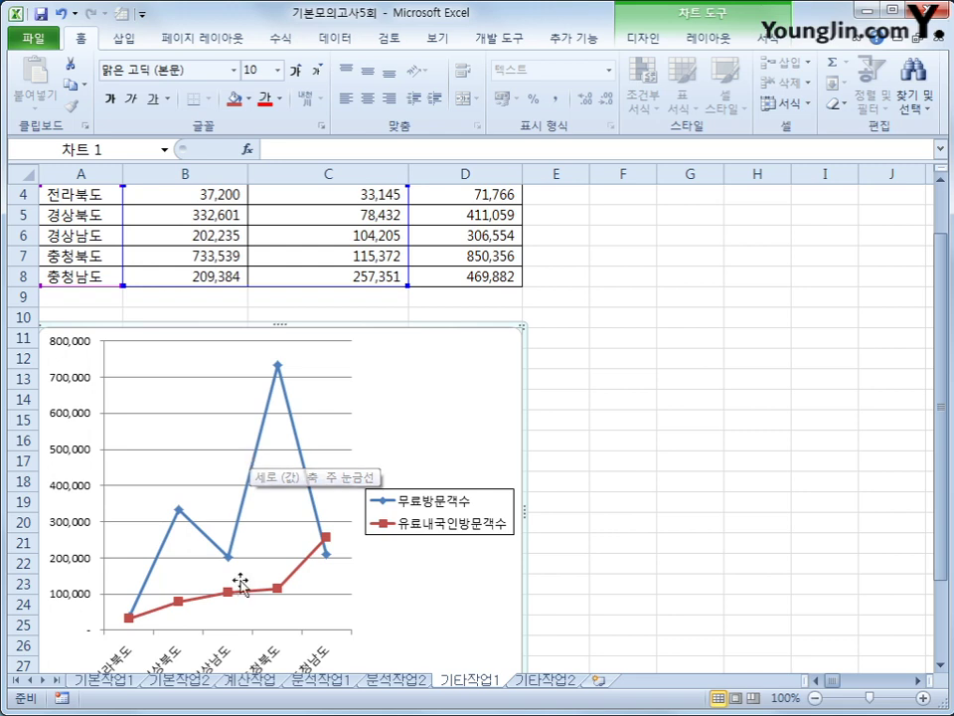
- Plot the 유료내국인방문객수 series on the secondary axis (보조 축)
left_click(277, 595)
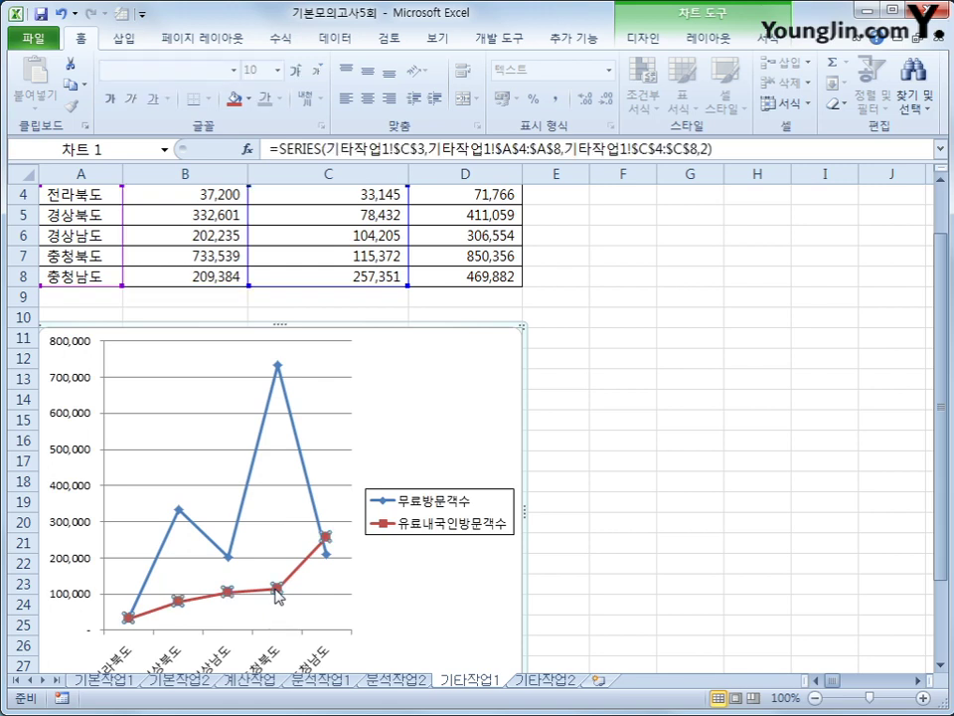
right_click(278, 595)
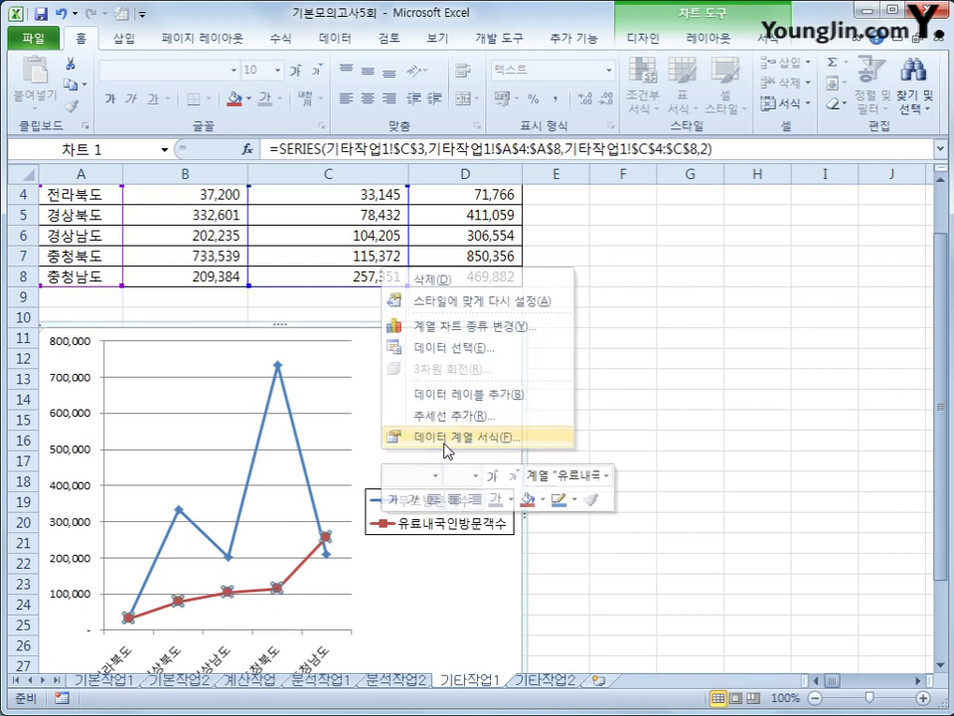
left_click(445, 437)
left_click(450, 217)
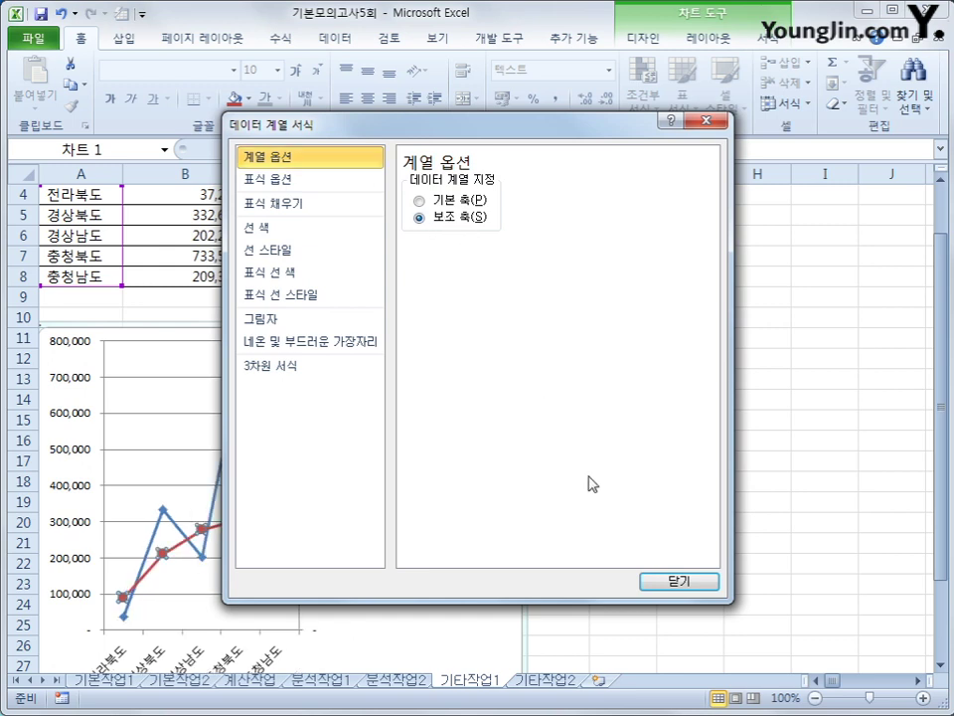
left_click(680, 579)
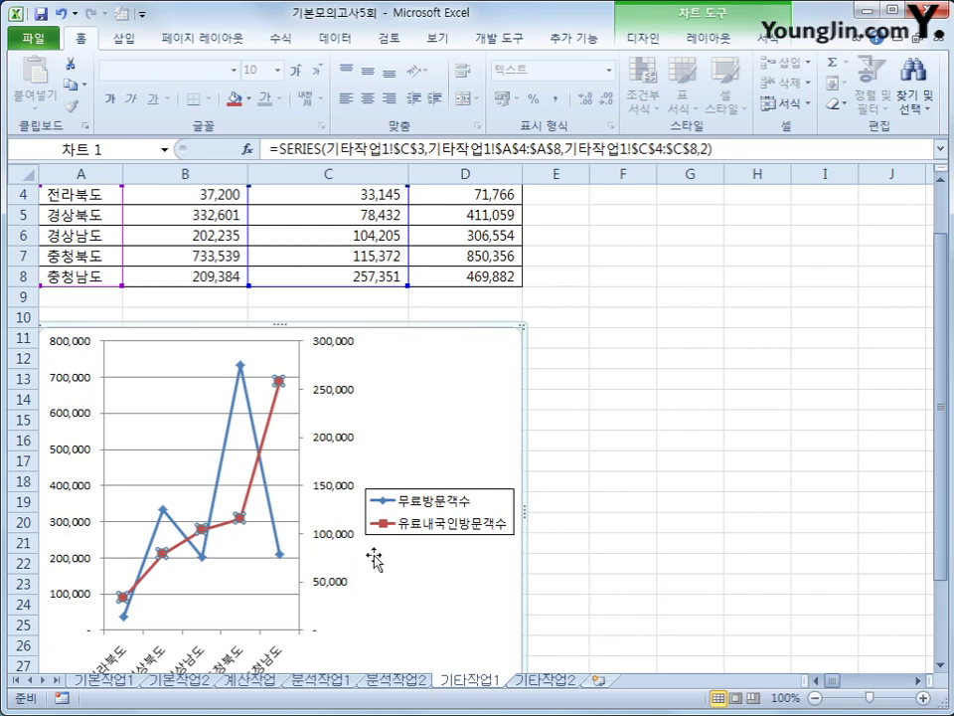
- Format the chart's secondary vertical axis with a fixed minimum of 0 and a fixed major unit of 100000
left_click(335, 445)
right_click(334, 446)
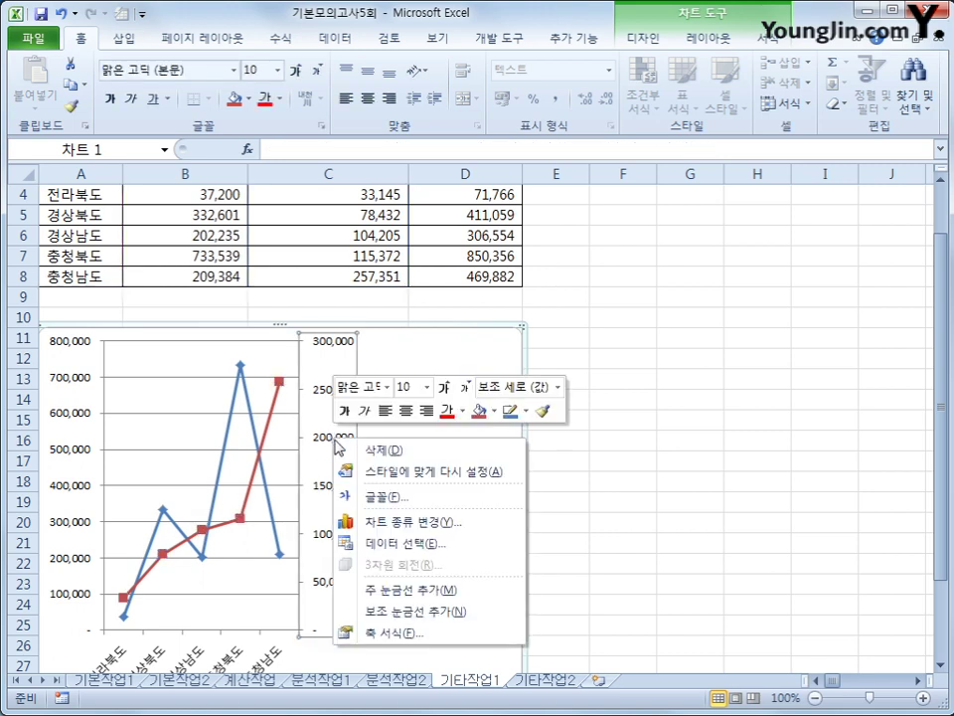
left_click(409, 636)
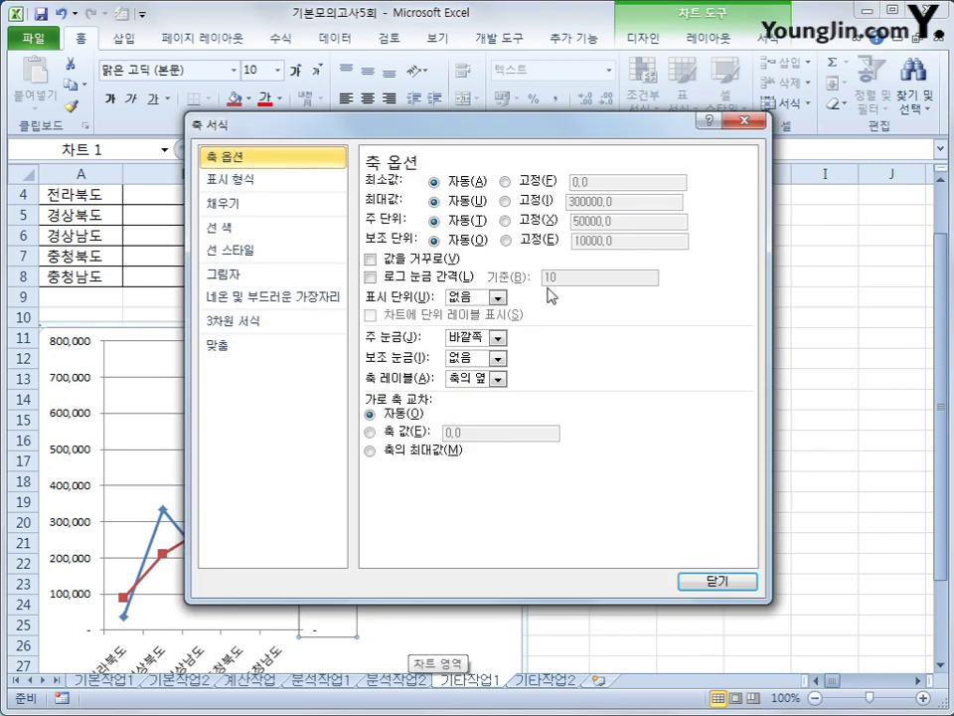
left_click(548, 183)
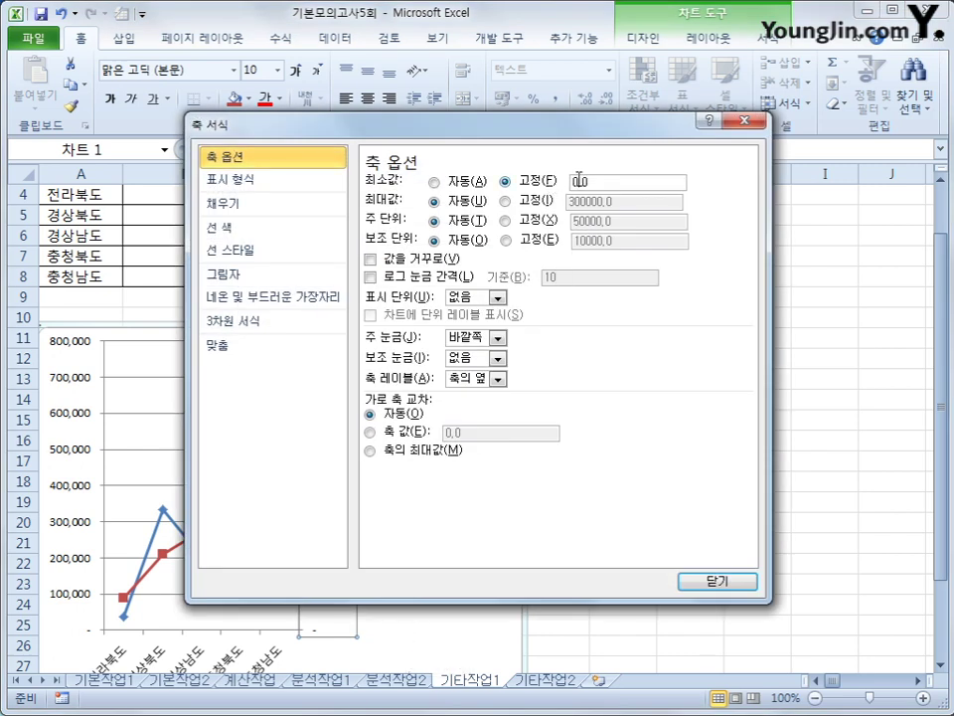
left_click_drag(611, 185, 500, 181)
type("0")
left_click(507, 220)
left_click_drag(639, 226, 475, 204)
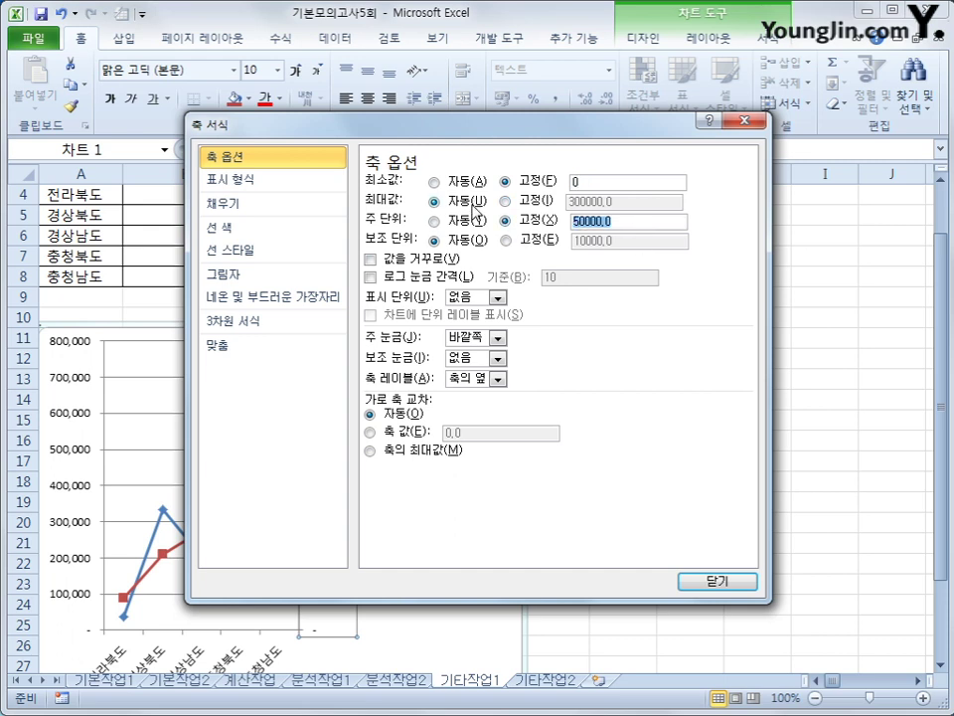
type("100000")
left_click(715, 582)
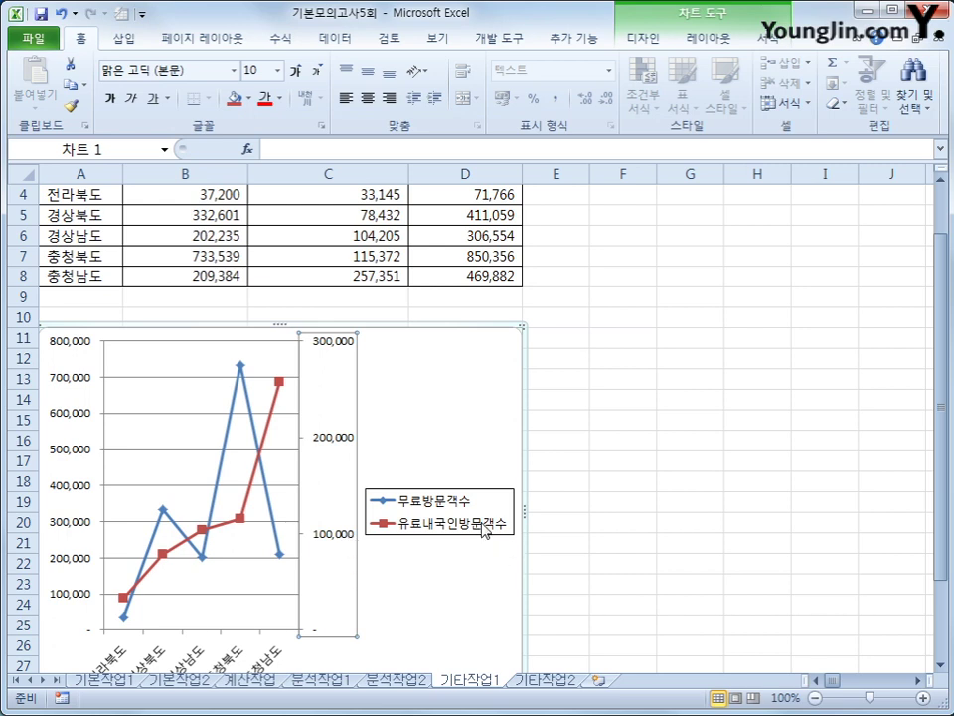
- Place the chart's legend below the plot area
left_click(696, 37)
left_click(389, 79)
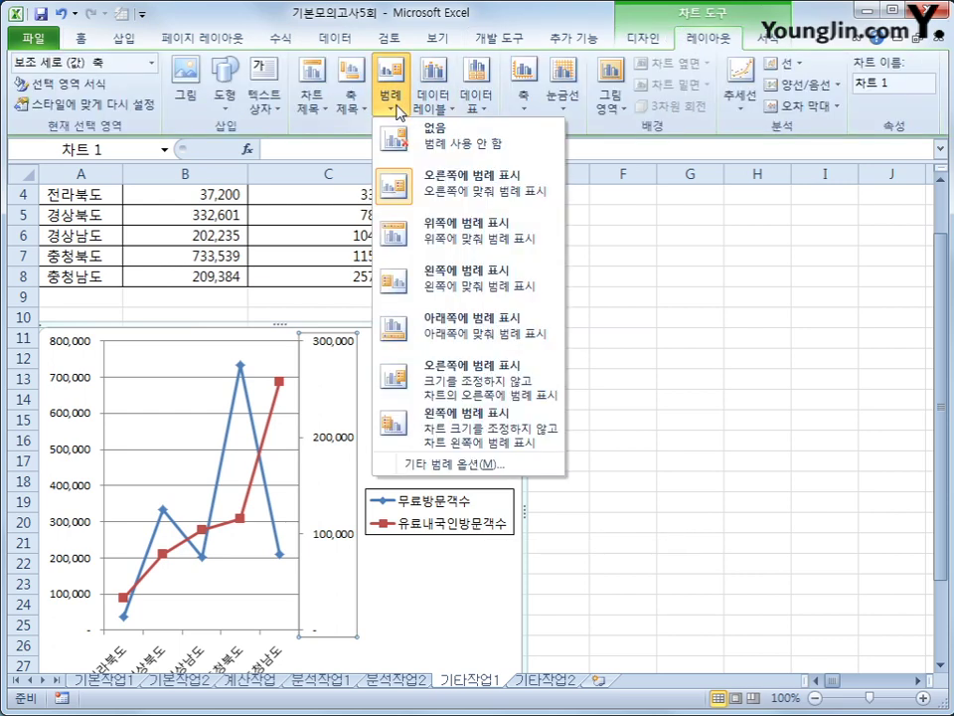
left_click(462, 326)
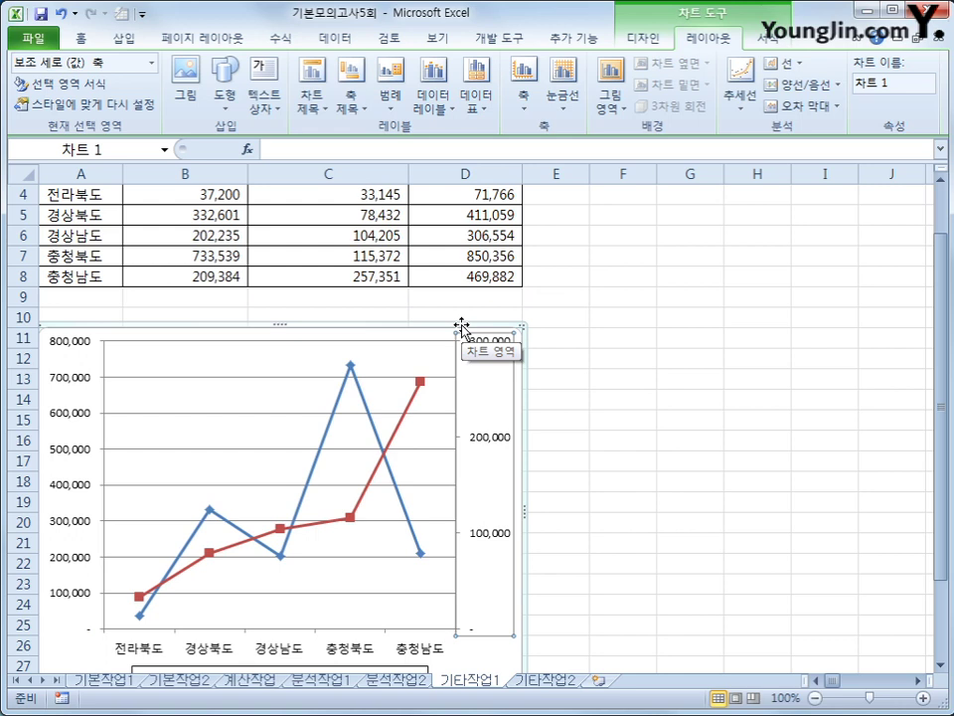
- Add a chart title above the plot area with the text 지역별 방문객 보고
left_click(480, 649)
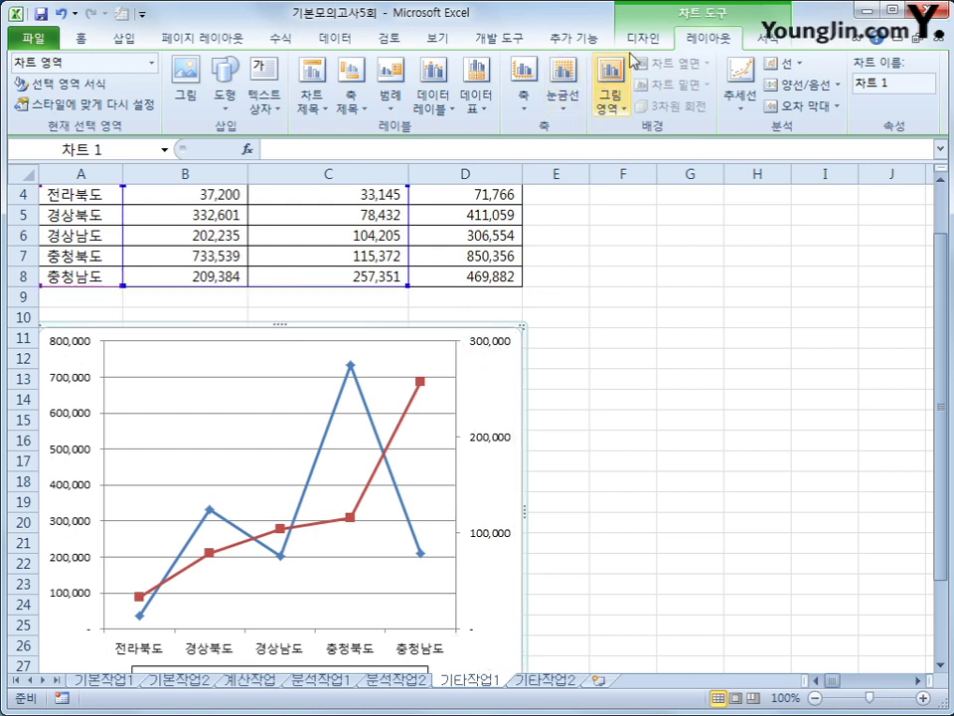
left_click(312, 100)
left_click(338, 234)
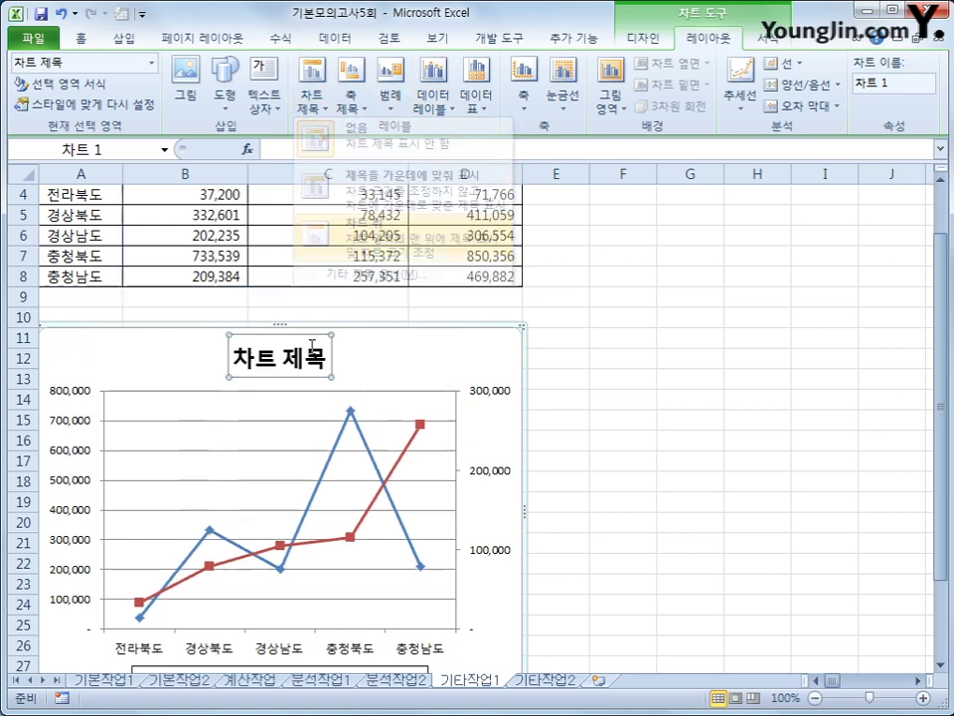
left_click_drag(235, 358, 332, 358)
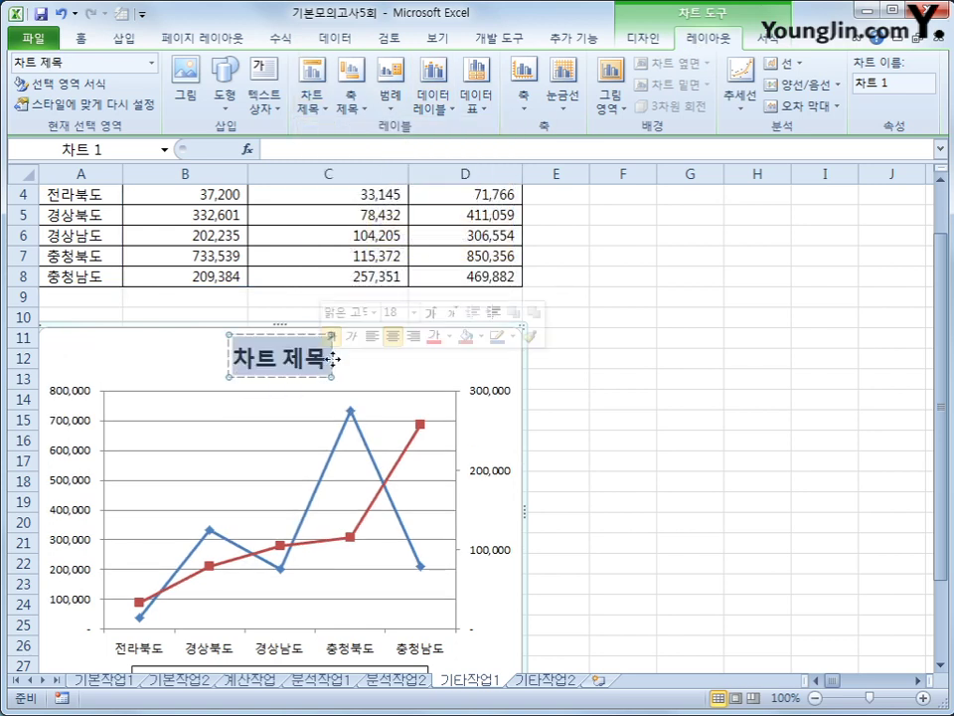
type("지역별")
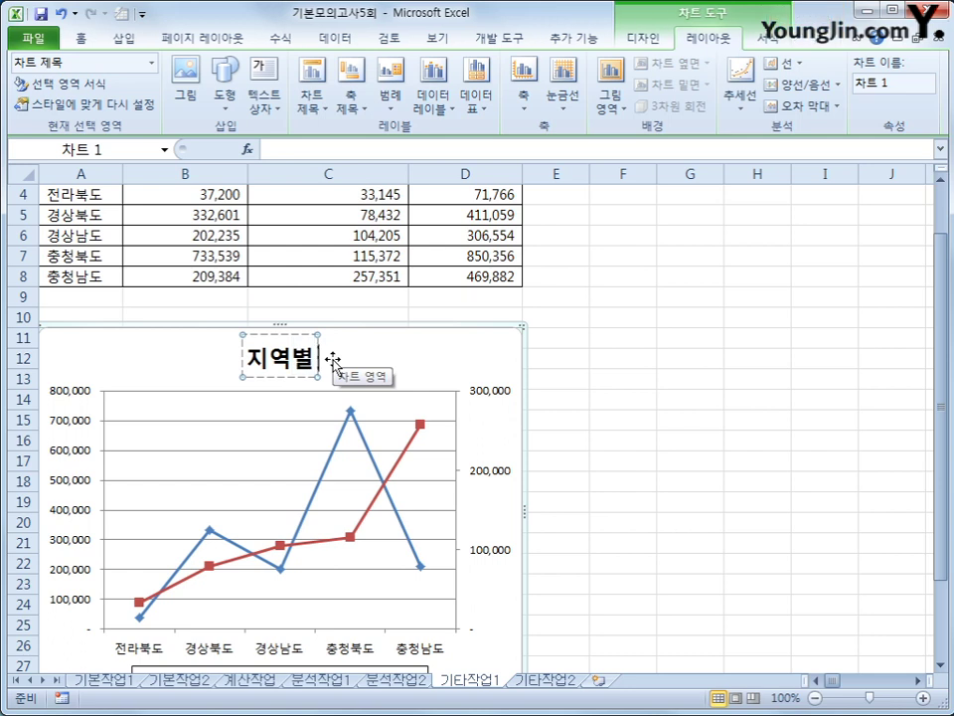
type(" 방문객 보고")
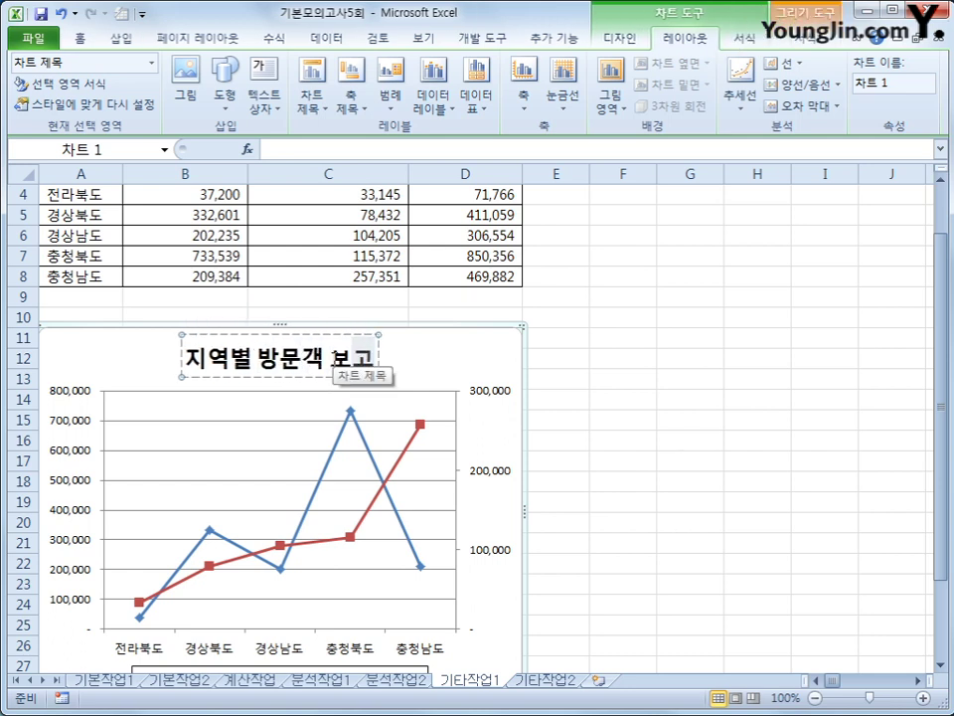
left_click(320, 377)
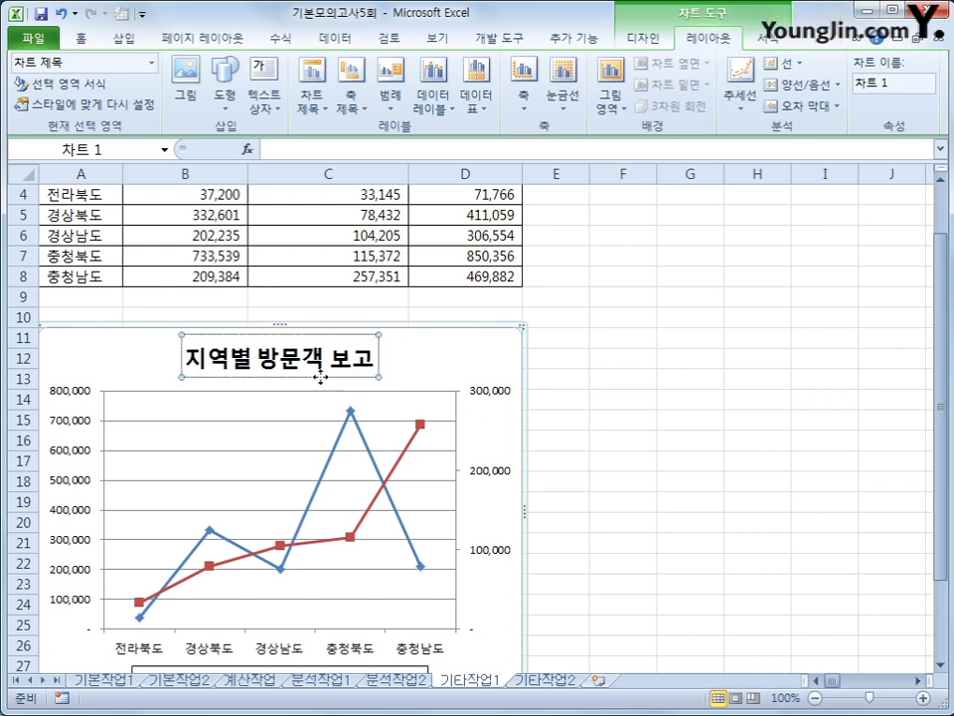
- Format the chart title in the 돋움 font at size 16
right_click(320, 377)
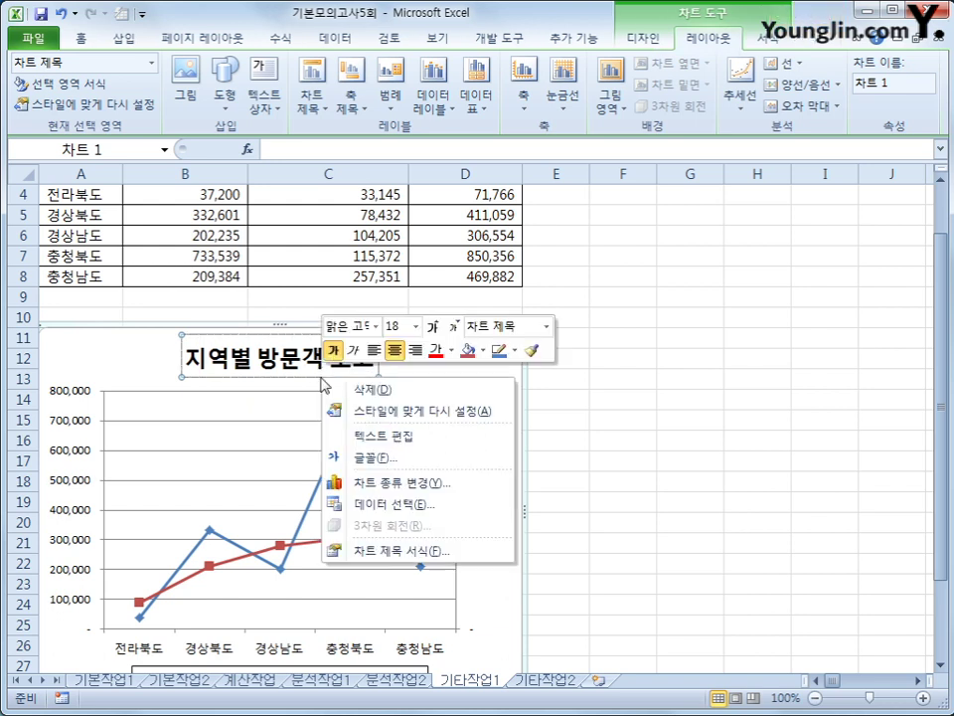
left_click(375, 327)
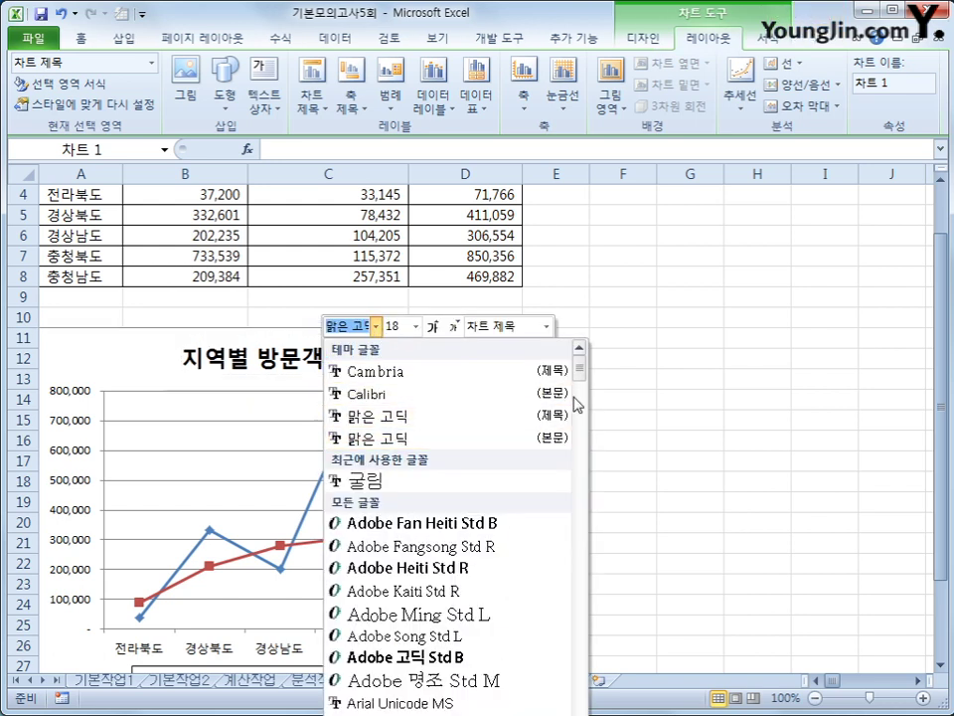
left_click_drag(578, 368, 552, 479)
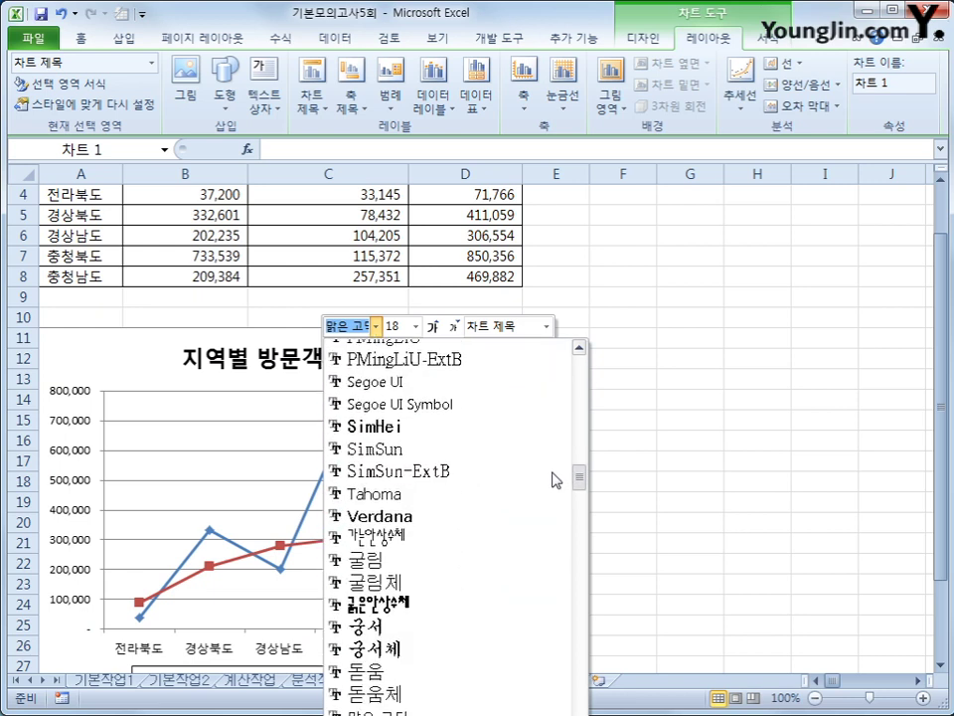
left_click(411, 686)
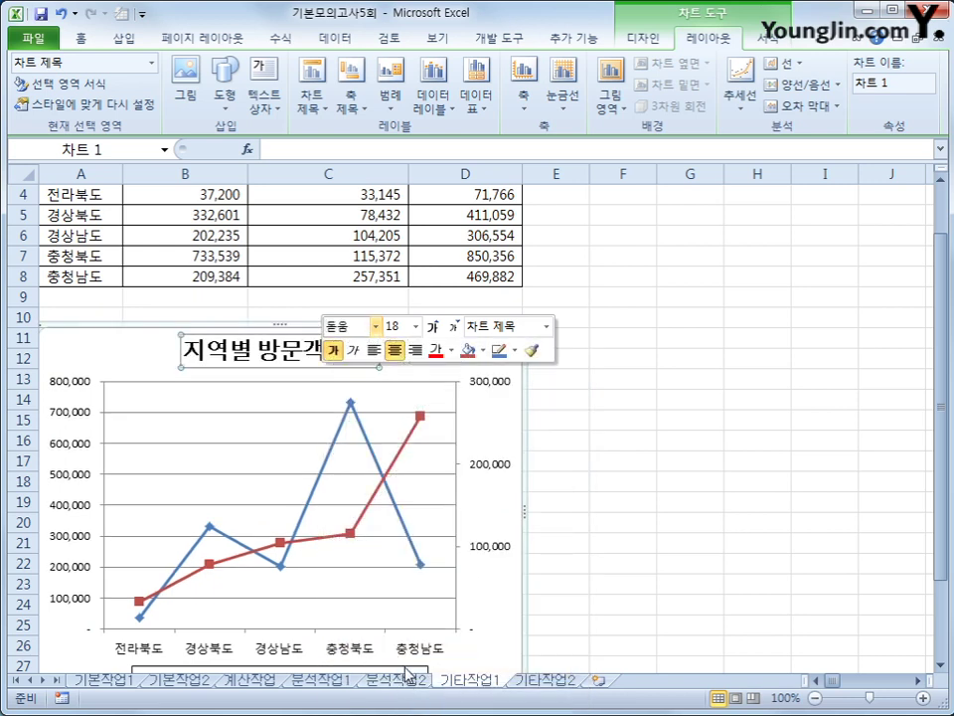
left_click(417, 327)
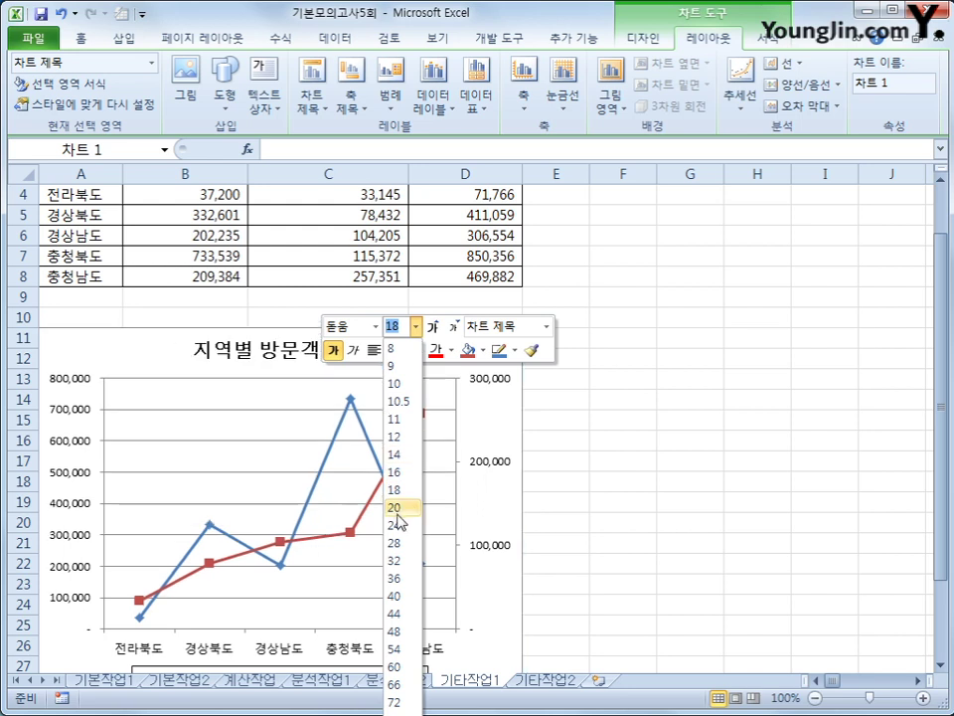
left_click(398, 472)
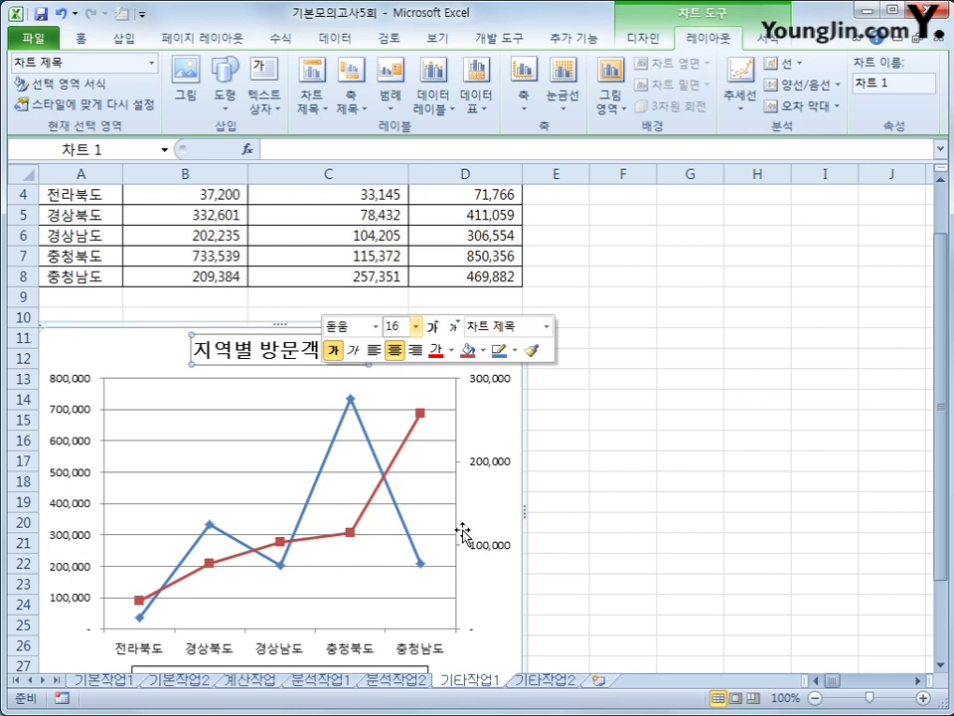
- Show data labels to the right of the data points for all series in the chart
left_click(494, 434)
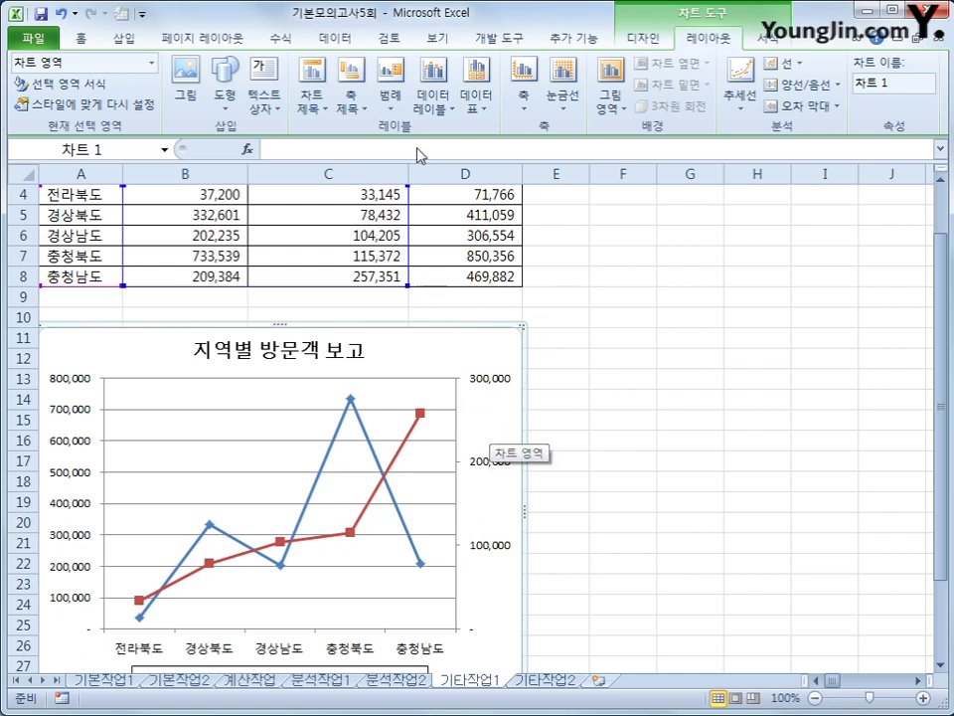
left_click(438, 118)
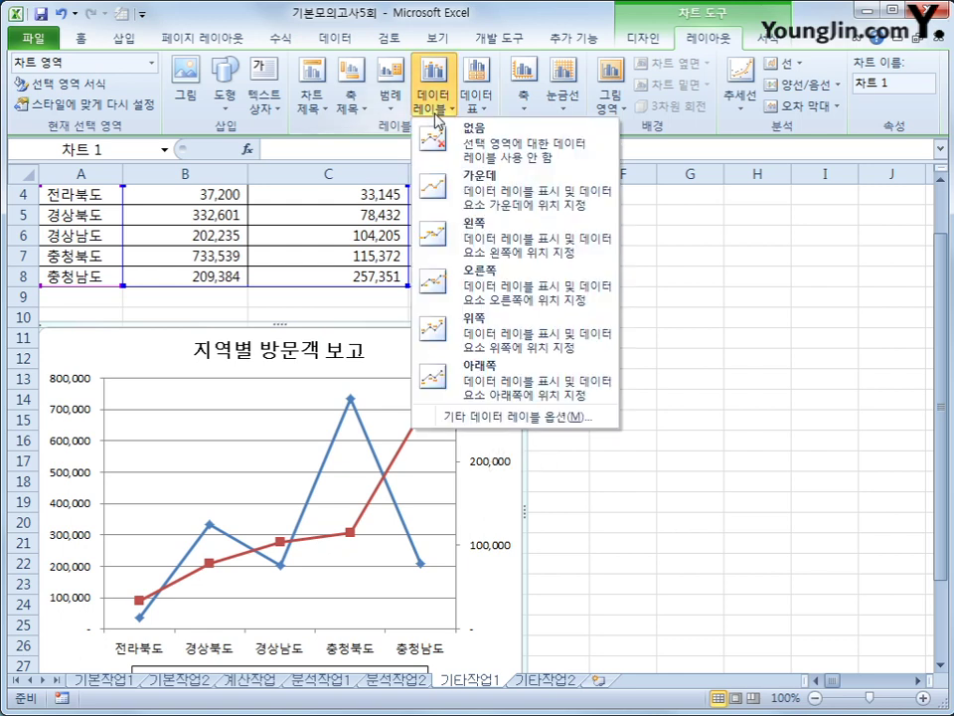
left_click(517, 296)
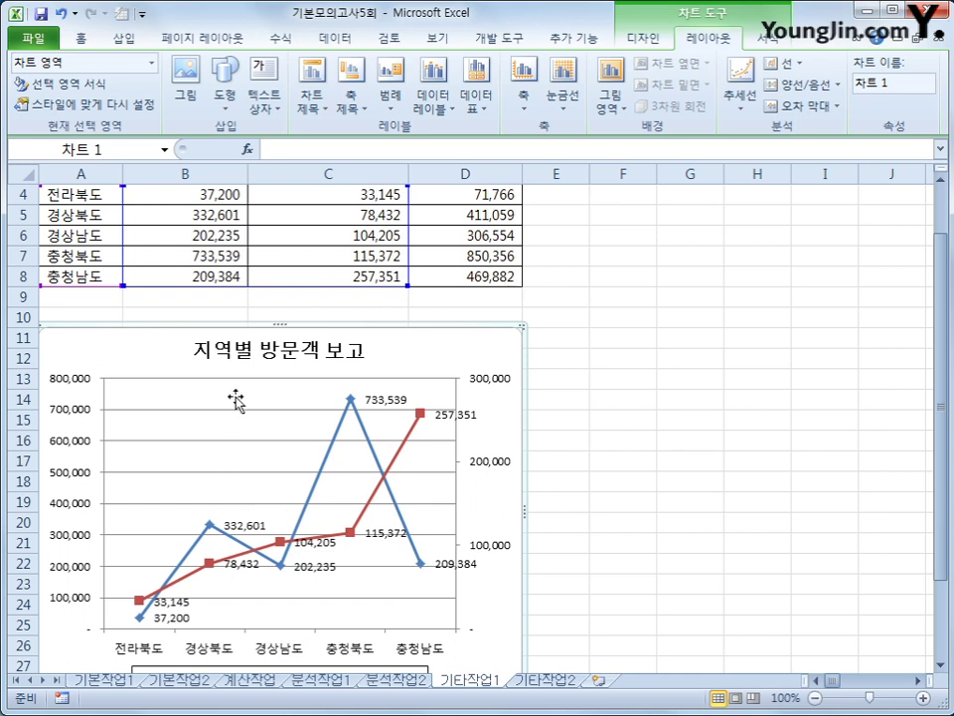
- Set the chart's plot area fill to 채우기 없음 (no fill)
left_click(184, 393)
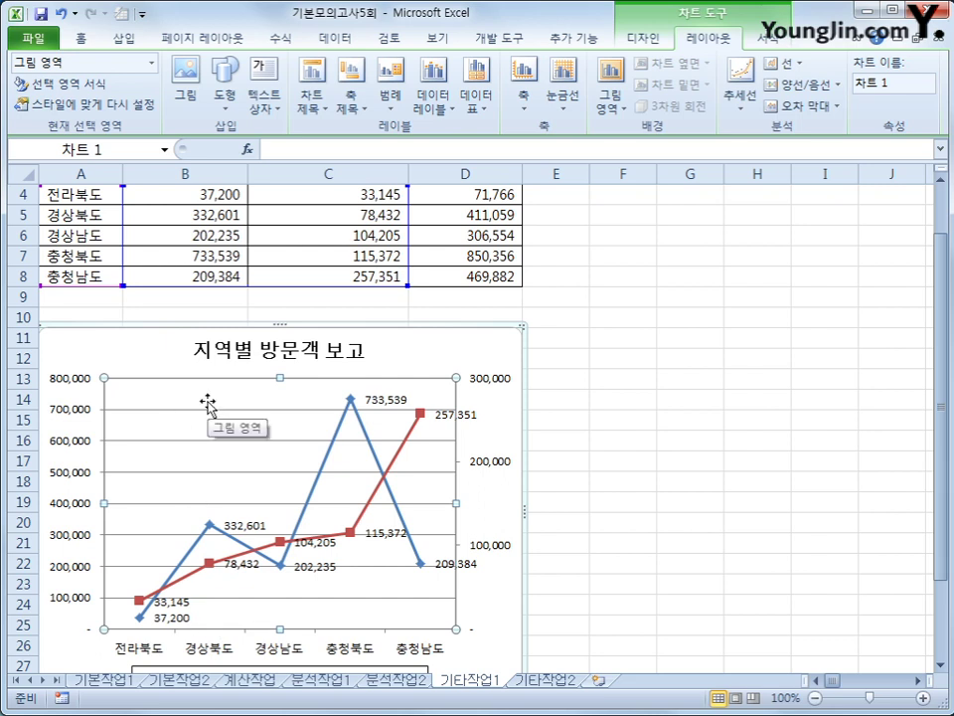
right_click(207, 401)
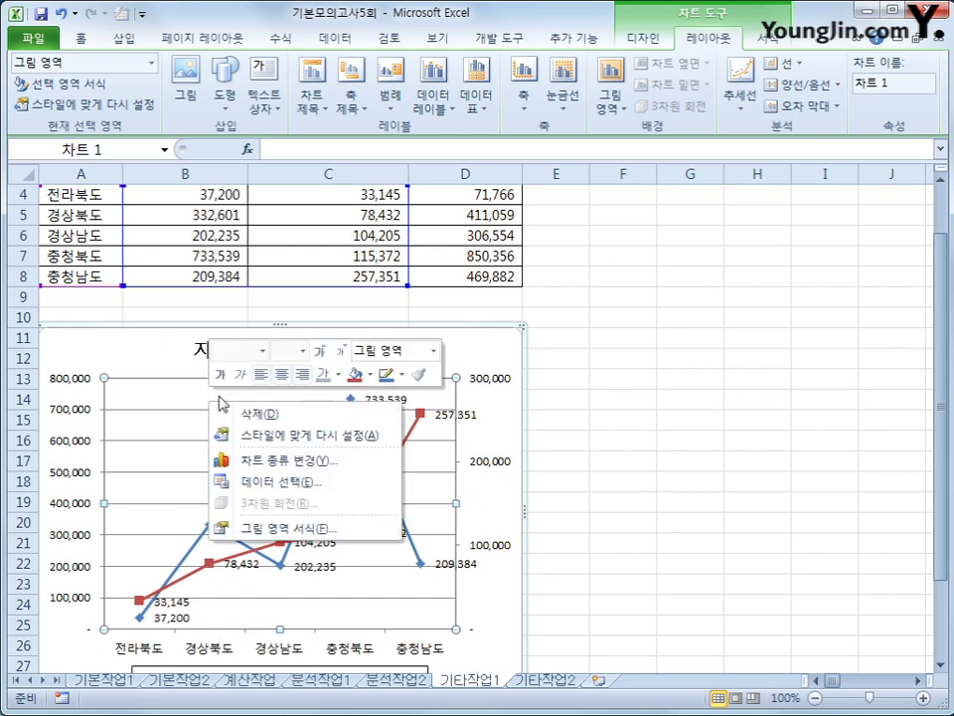
left_click(286, 534)
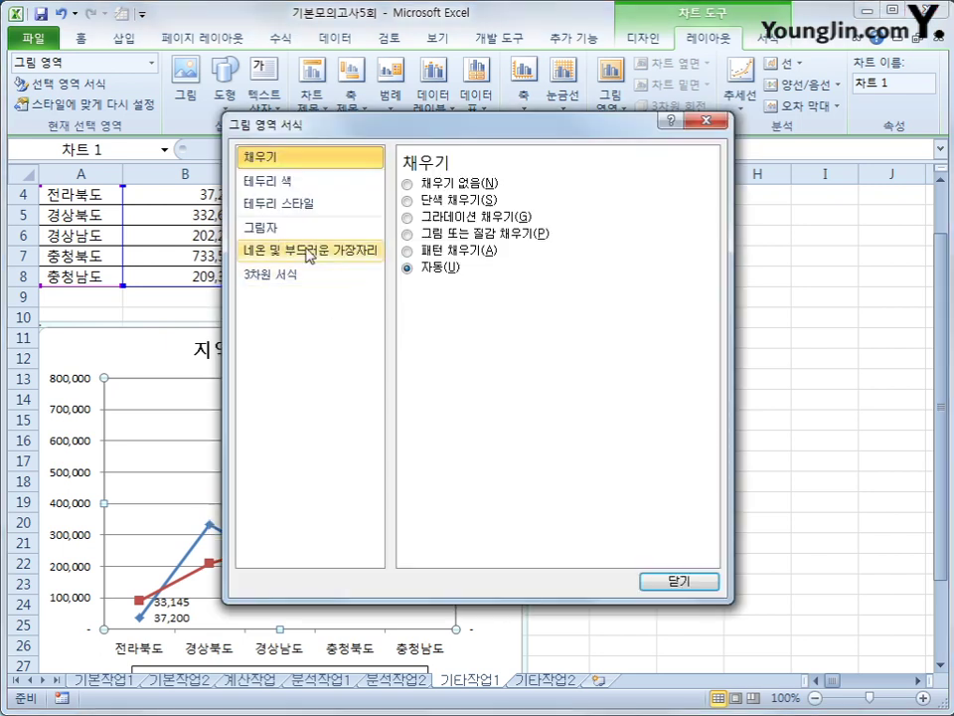
left_click(440, 186)
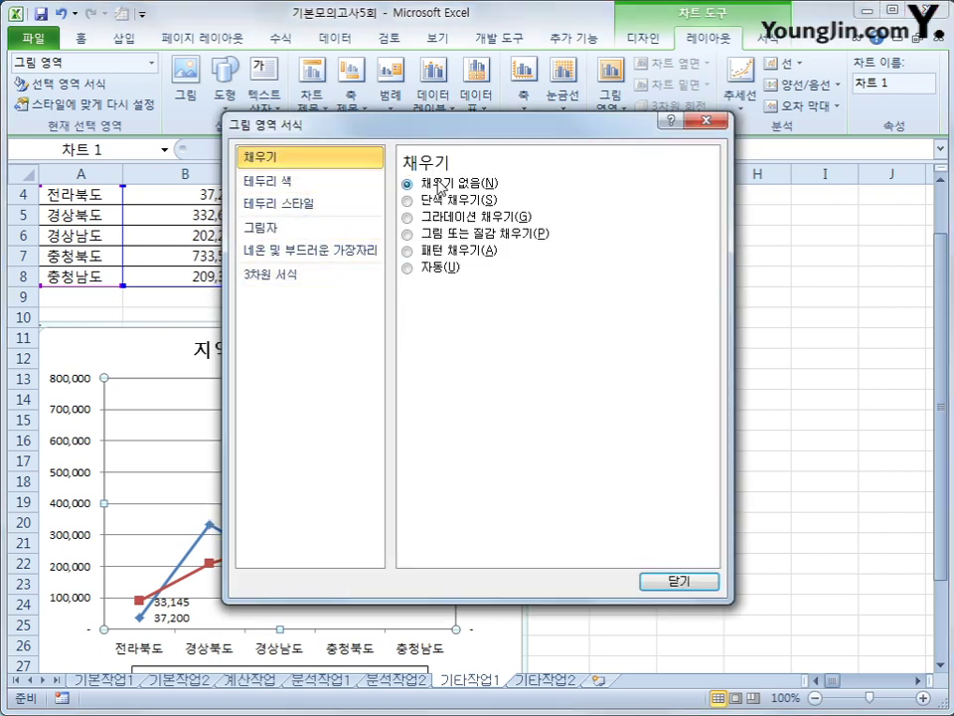
left_click(664, 581)
left_click(738, 601)
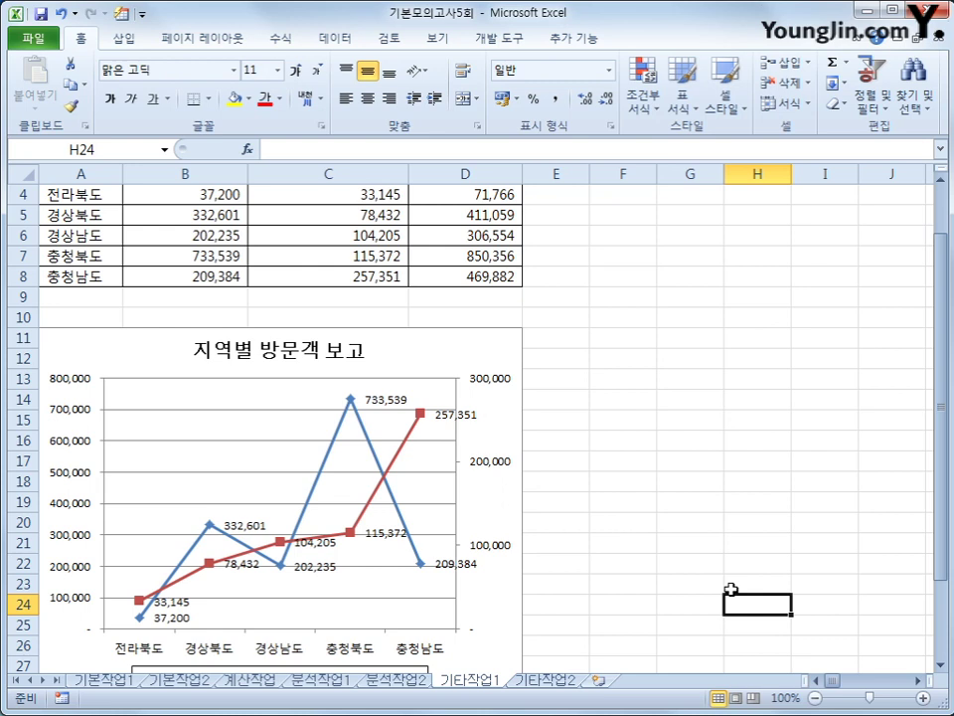
- In design mode on the 기타작업2 sheet, open the click event procedure of the 자전거구입 command button
left_click(544, 680)
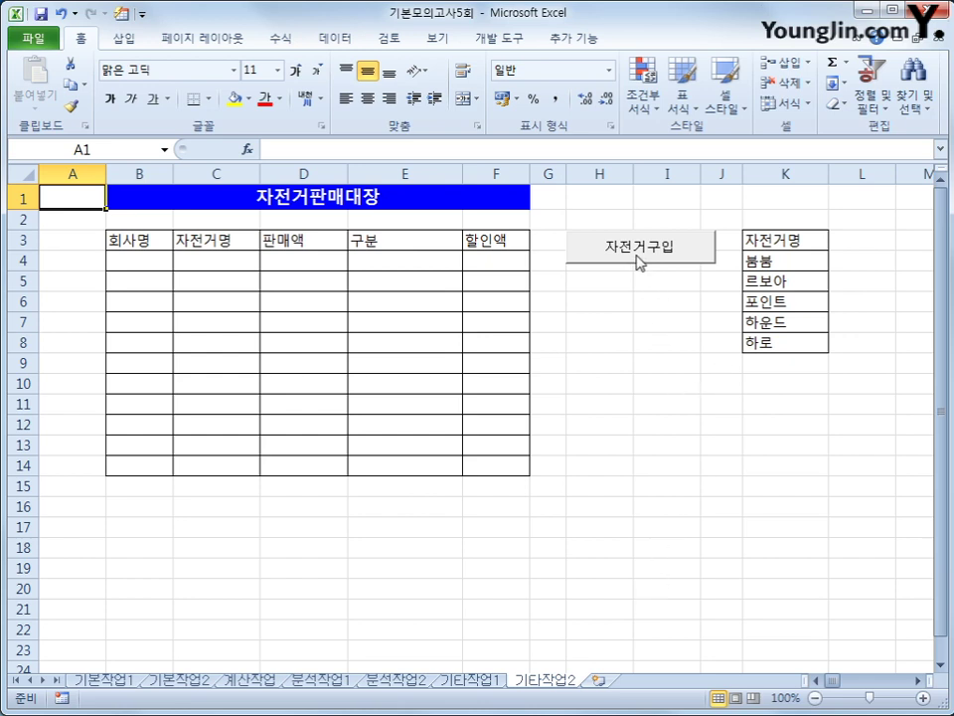
left_click(503, 40)
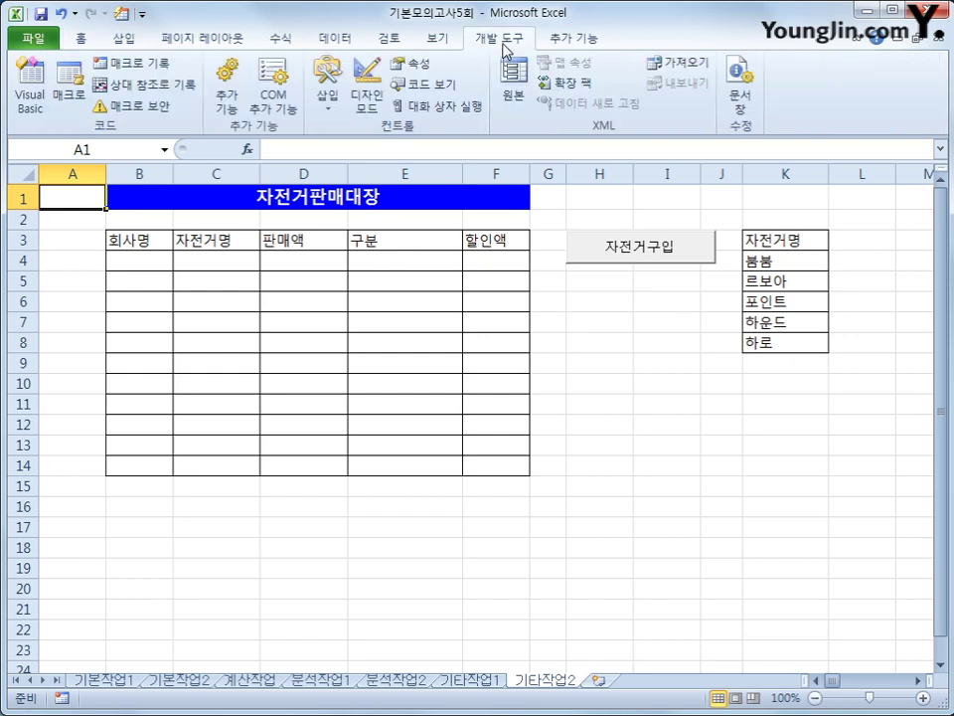
left_click(367, 87)
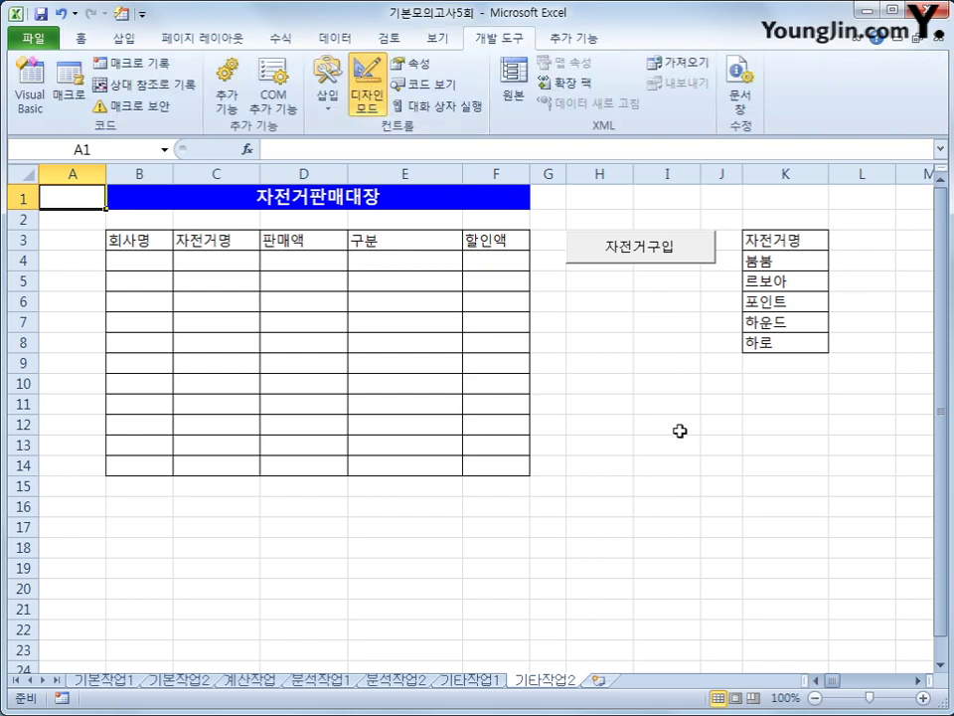
left_click(665, 251)
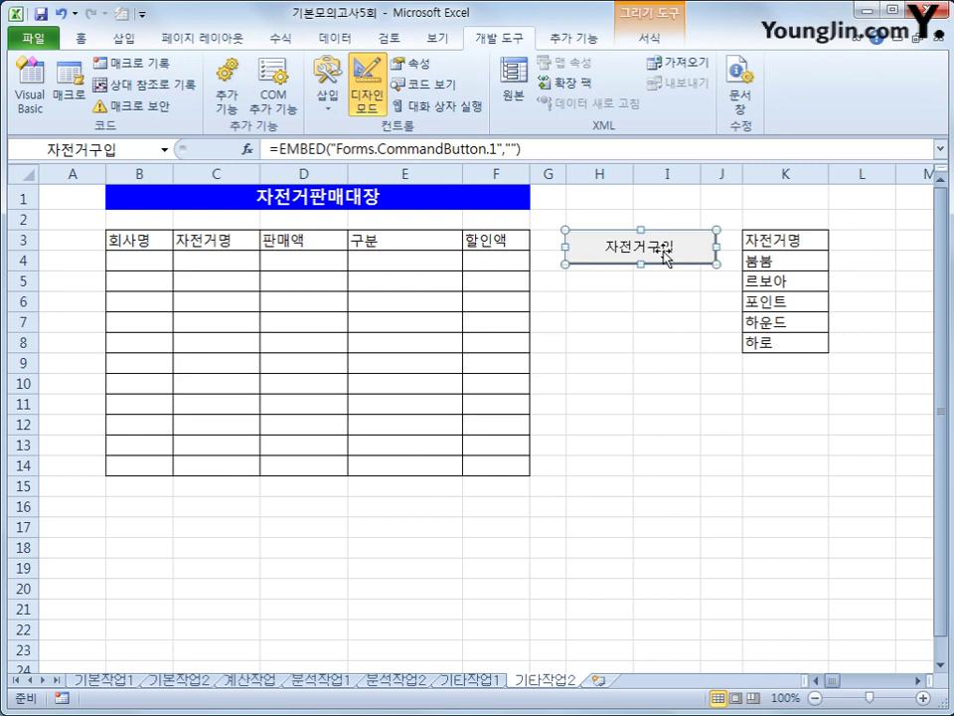
double_click(665, 251)
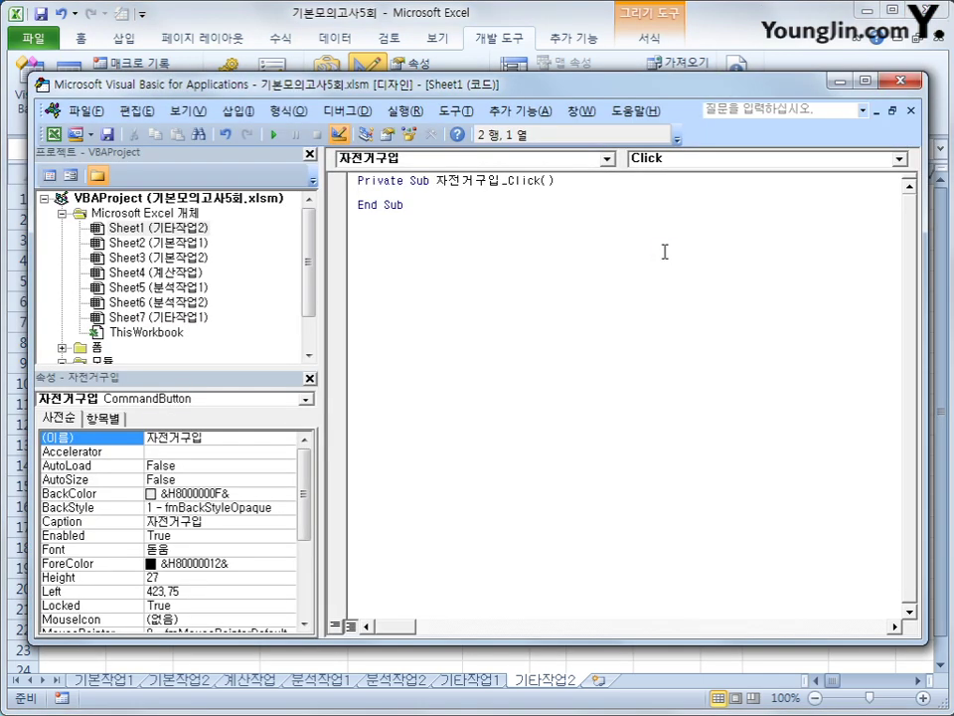
- Enter the statement 자건거판매관리.Show in the 자전거구입_Click procedure
key("Tab")
type("자전거")
type("폼")
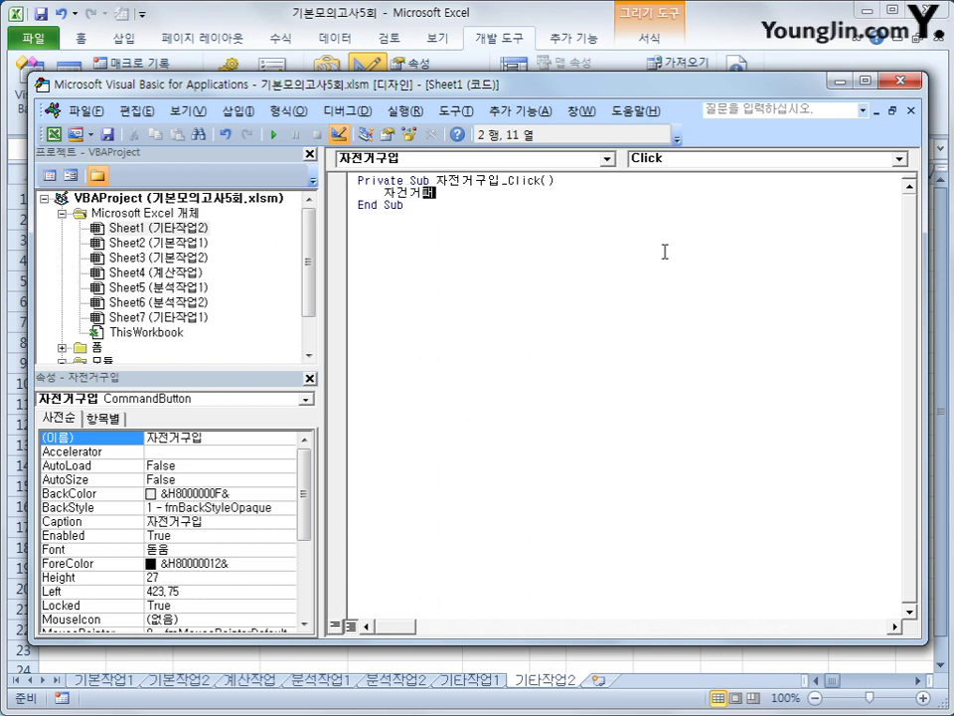
type("매관리.")
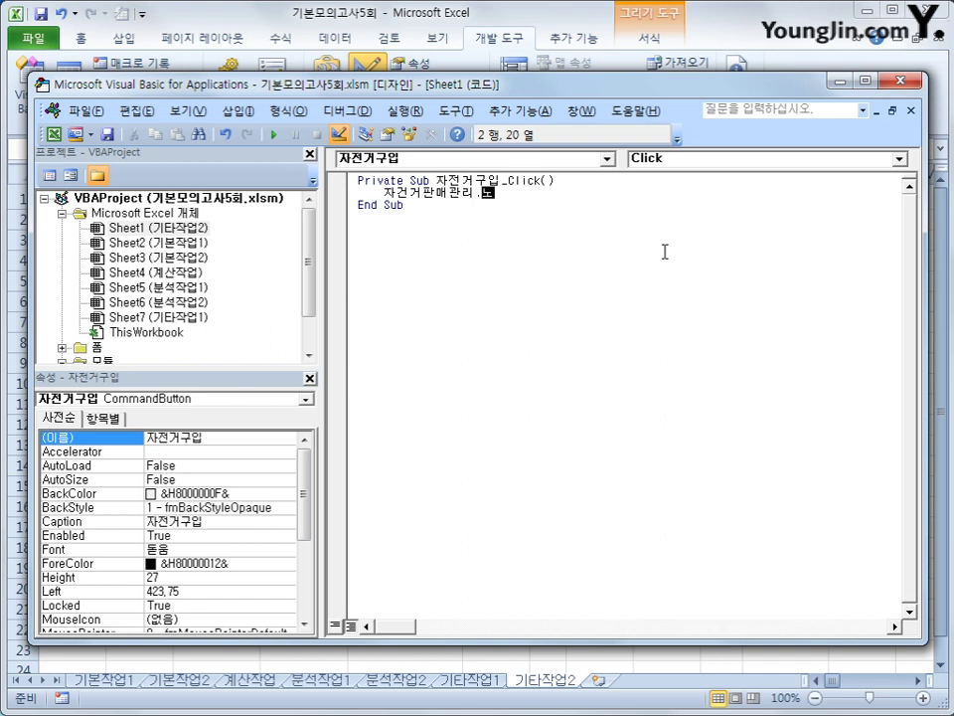
type("show")
key("Down")
- Open the code of the 자전거판매관리 form and create its UserForm_Initialize event procedure
double_click(104, 348)
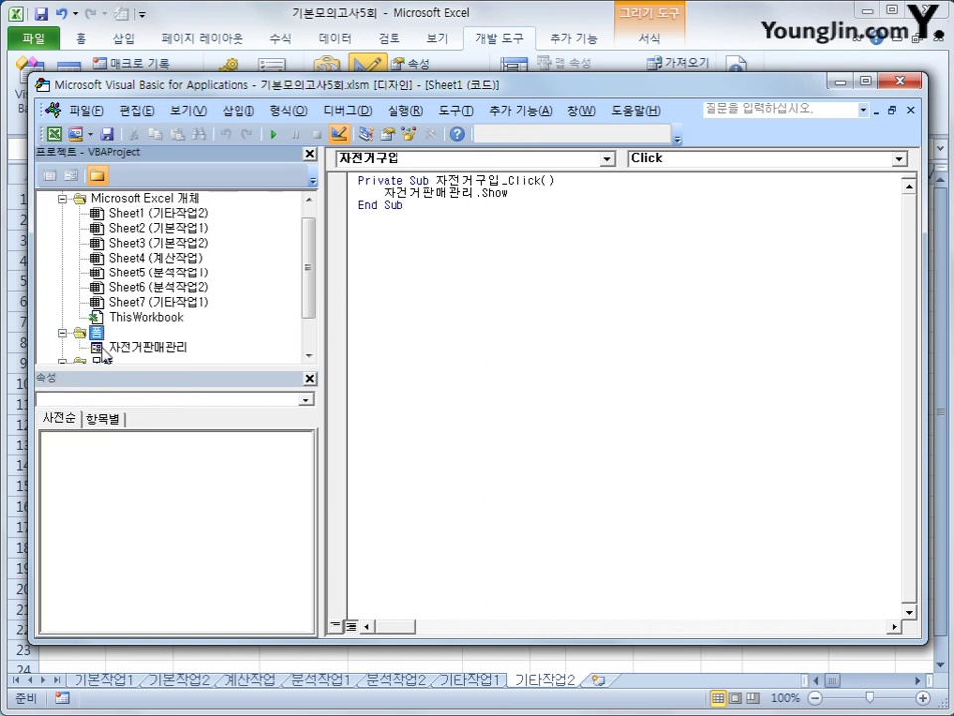
left_click(136, 350)
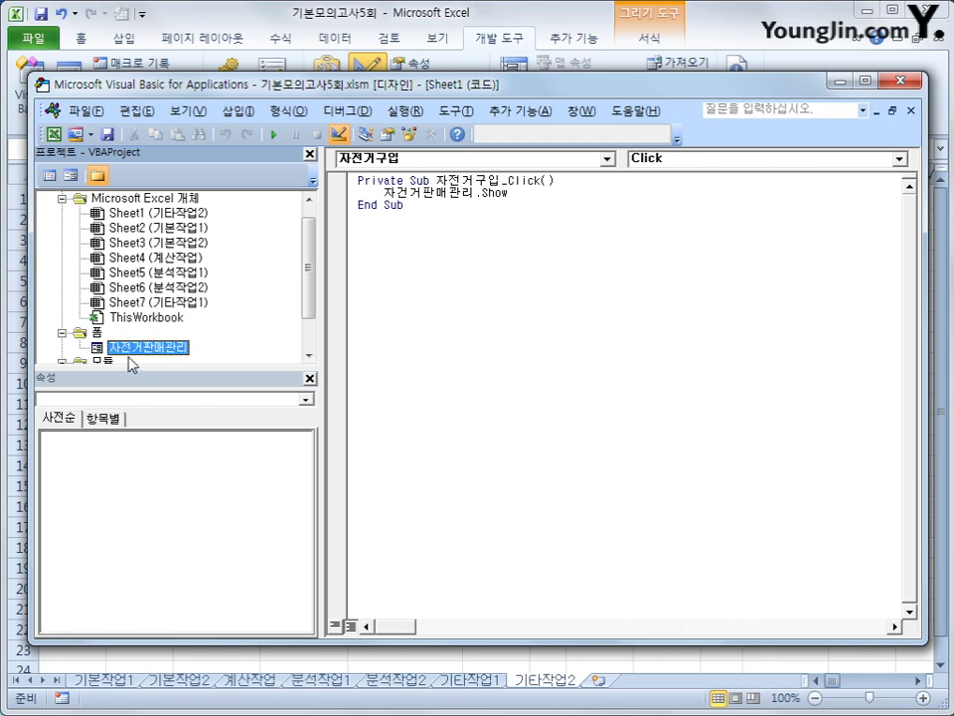
left_click(49, 176)
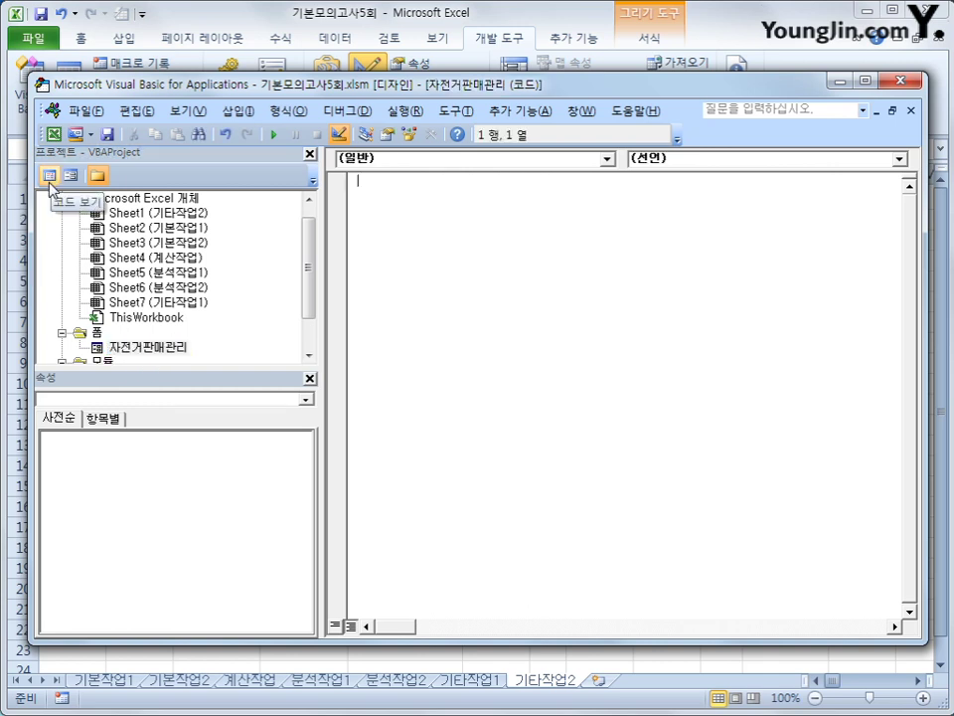
left_click(364, 167)
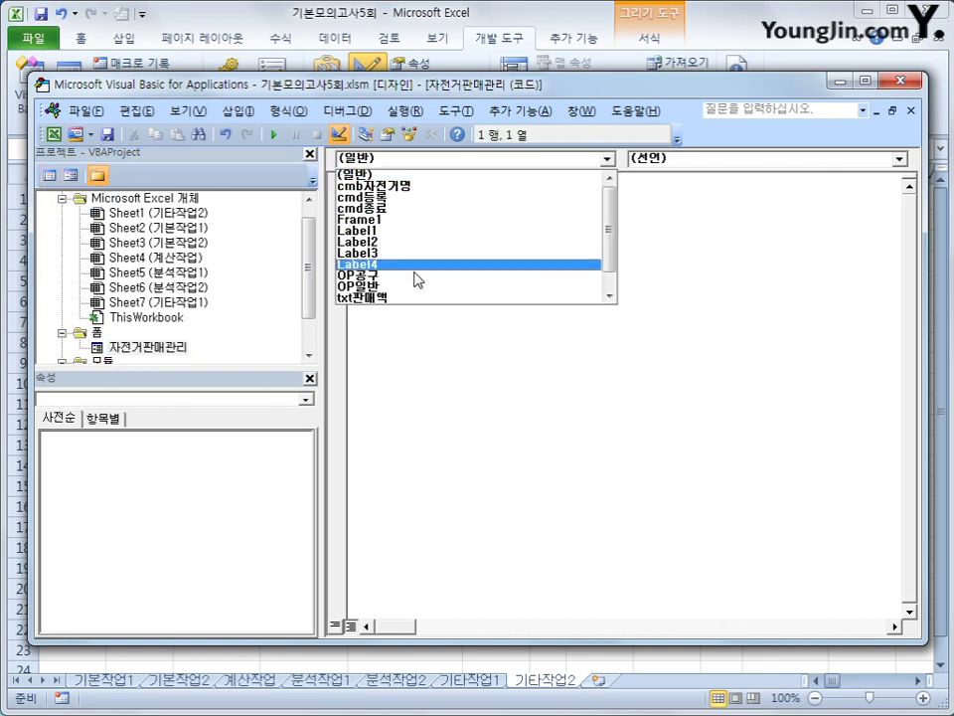
left_click_drag(616, 234, 608, 287)
left_click(526, 298)
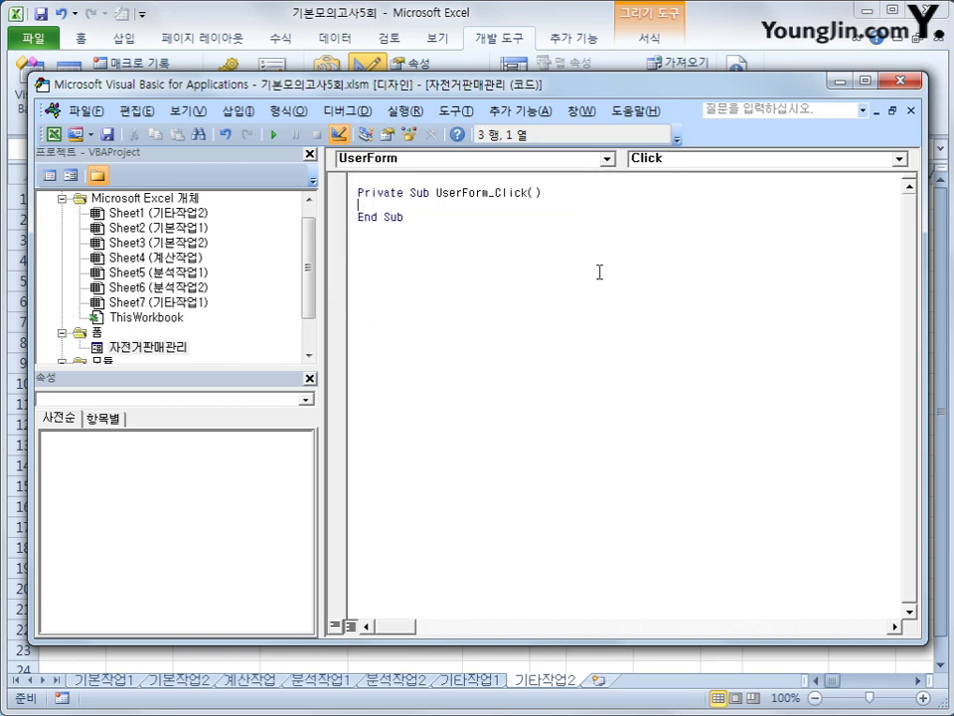
left_click(676, 161)
left_click(674, 219)
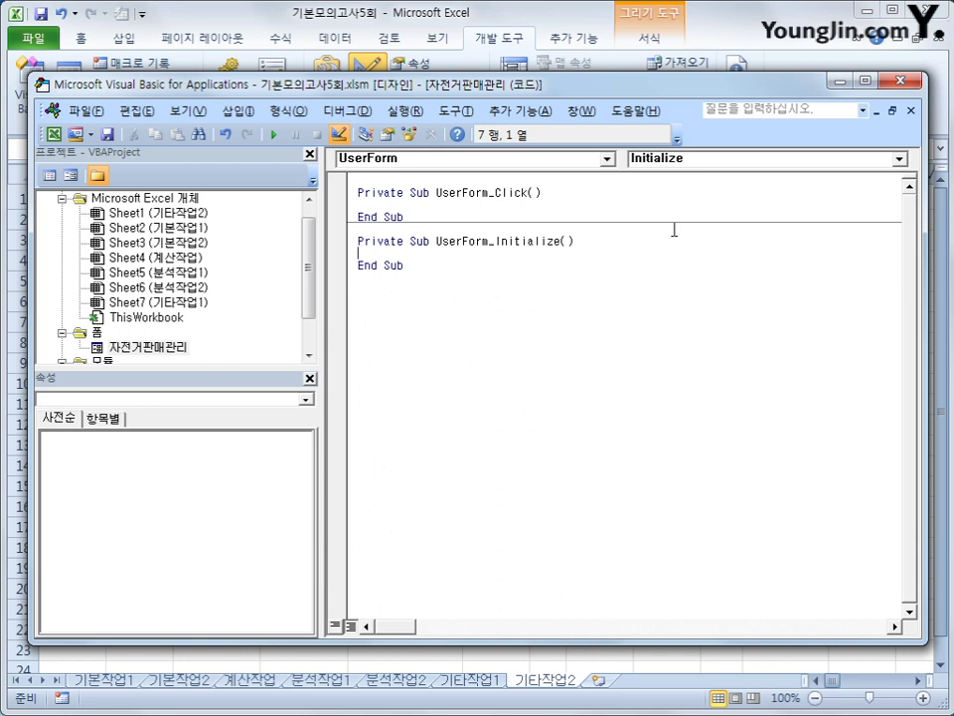
- Enter the statement cmb자전거명.RowSource = "K4:K8" in the UserForm_Initialize procedure
key("Tab")
type("cmb자거")
key("BackSpace")
type("ㅈㄴ")
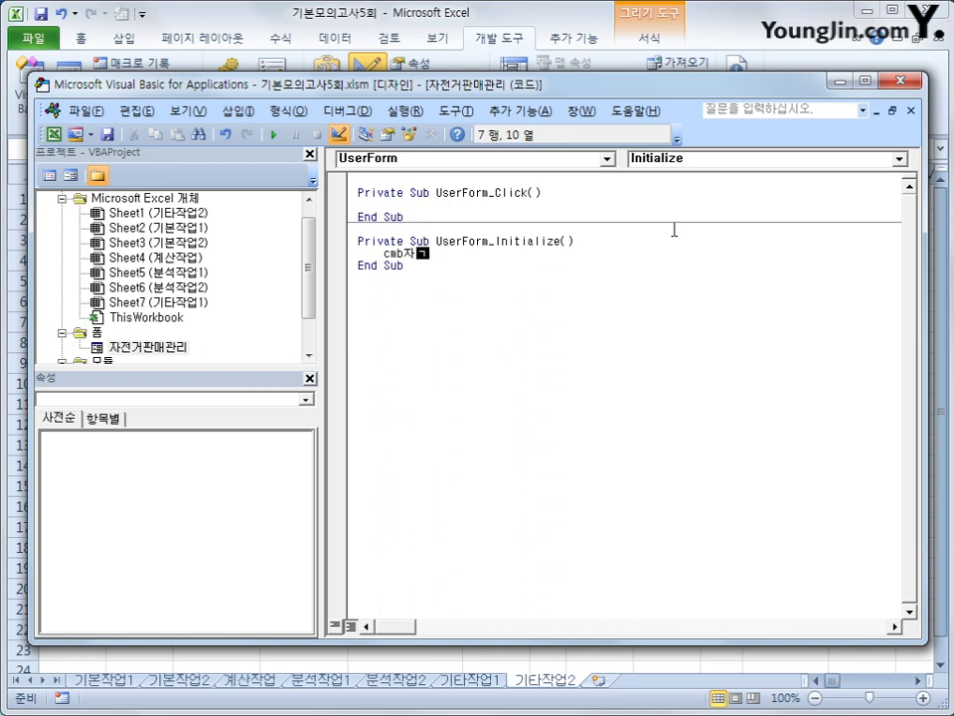
key("BackSpace")
key("BackSpace")
type("전거명.ㄱ")
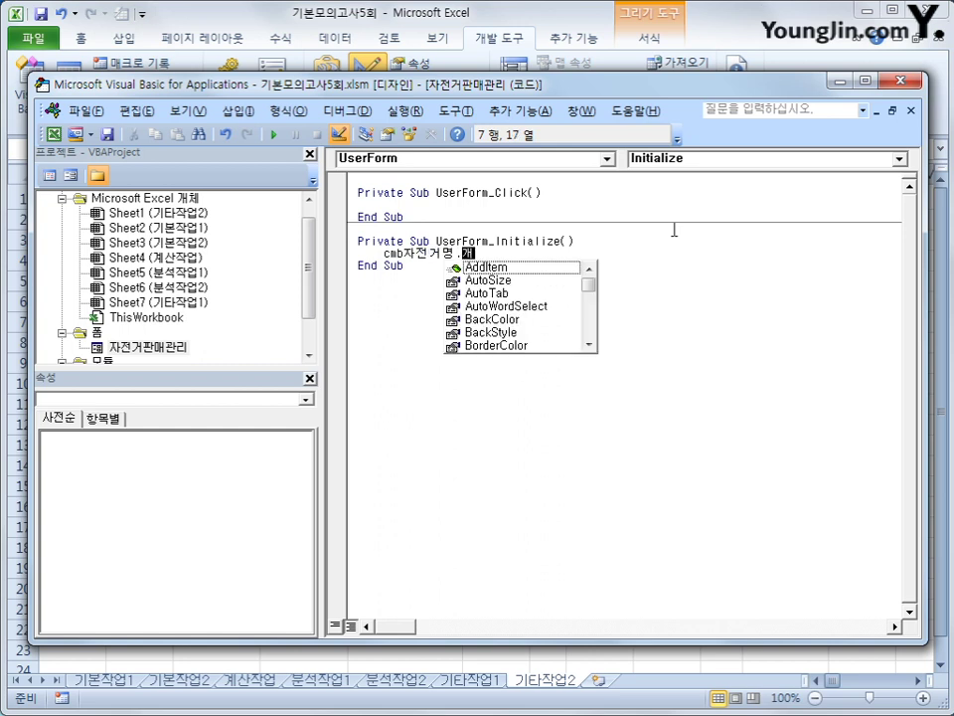
key("Hangul")
key("BackSpace")
type("RowSource = ")
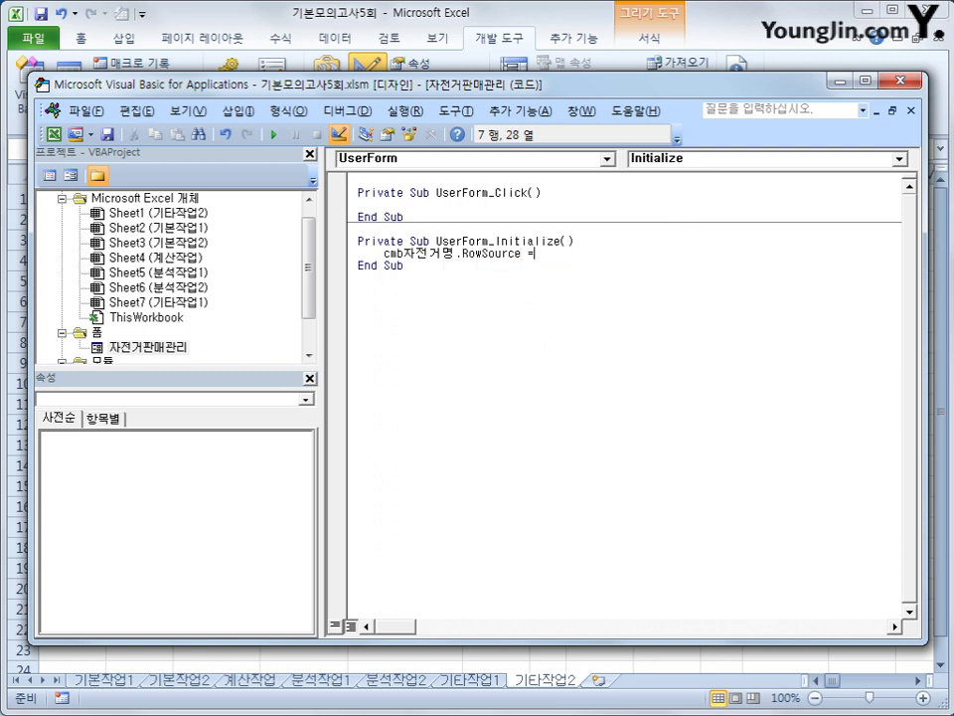
type("\"K4:K8\"")
key("Down")
- Create the click event procedure of the cmd종료 button and enter the statement Unload Me
left_click(517, 159)
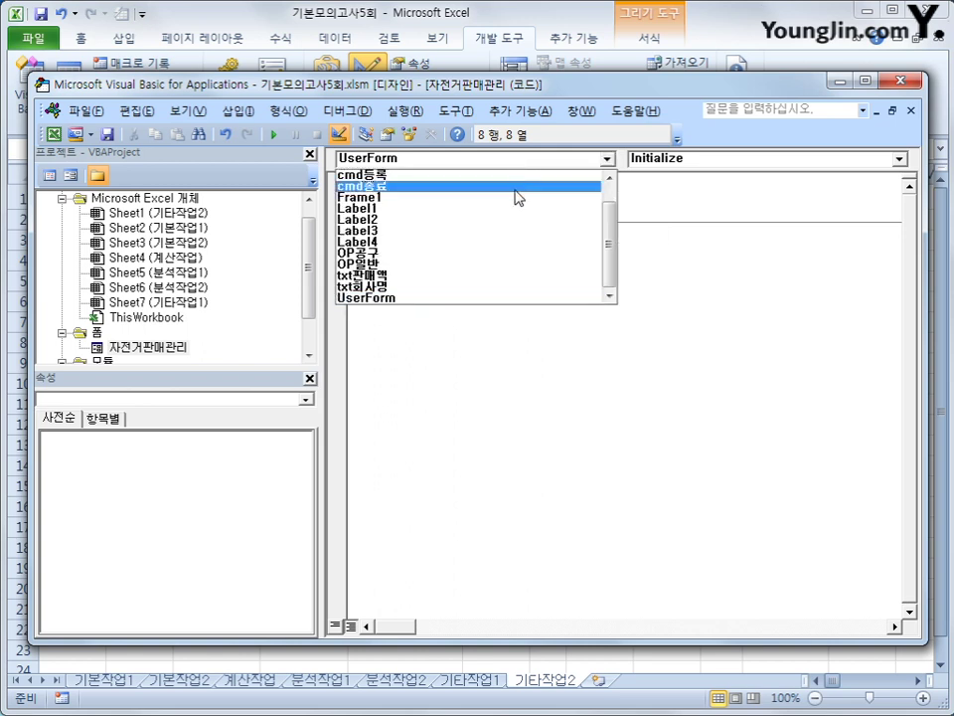
left_click(517, 187)
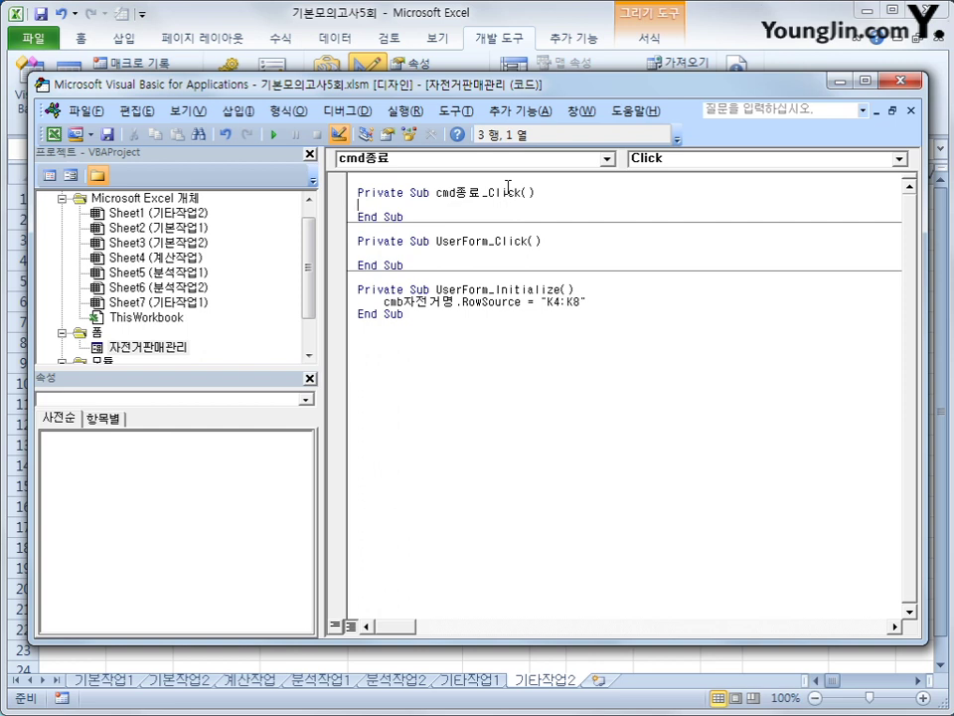
key("Tab")
type("unload me")
key("Return")
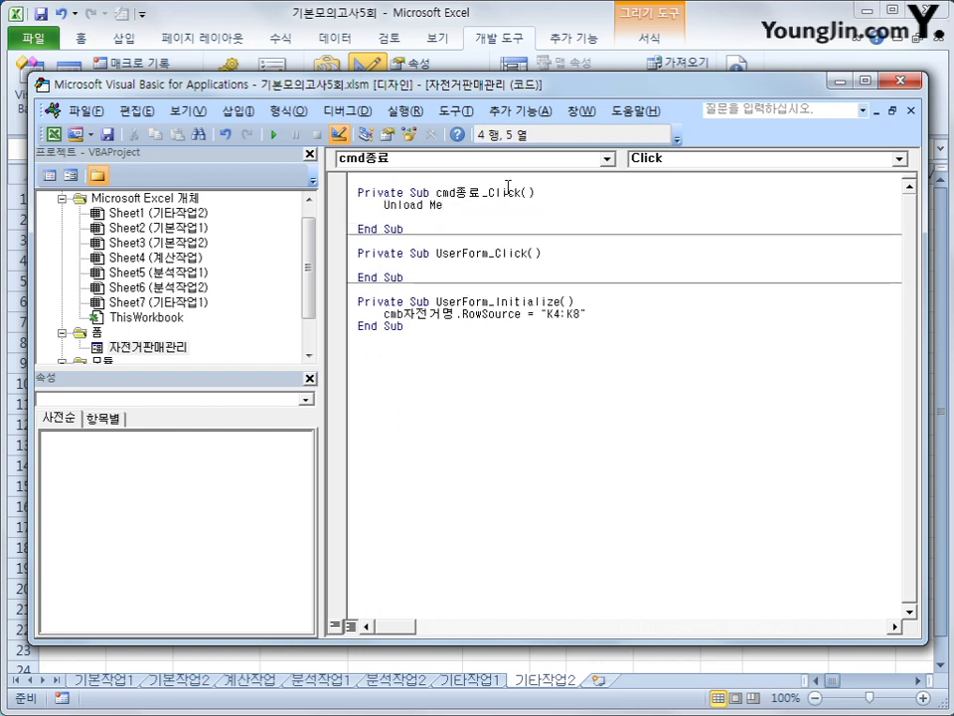
- Add the statement MsgBox "수고하셨습니다." below Unload Me in the cmd종료_Click procedure
type("msg")
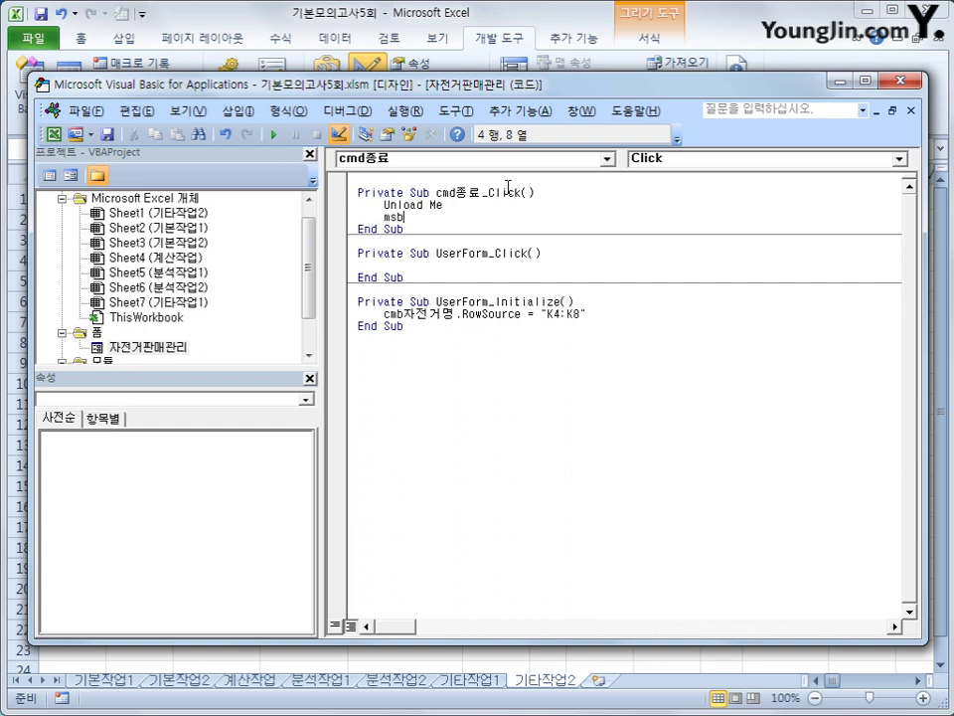
key("BackSpace")
type("go")
key("BackSpace")
type("box \"")
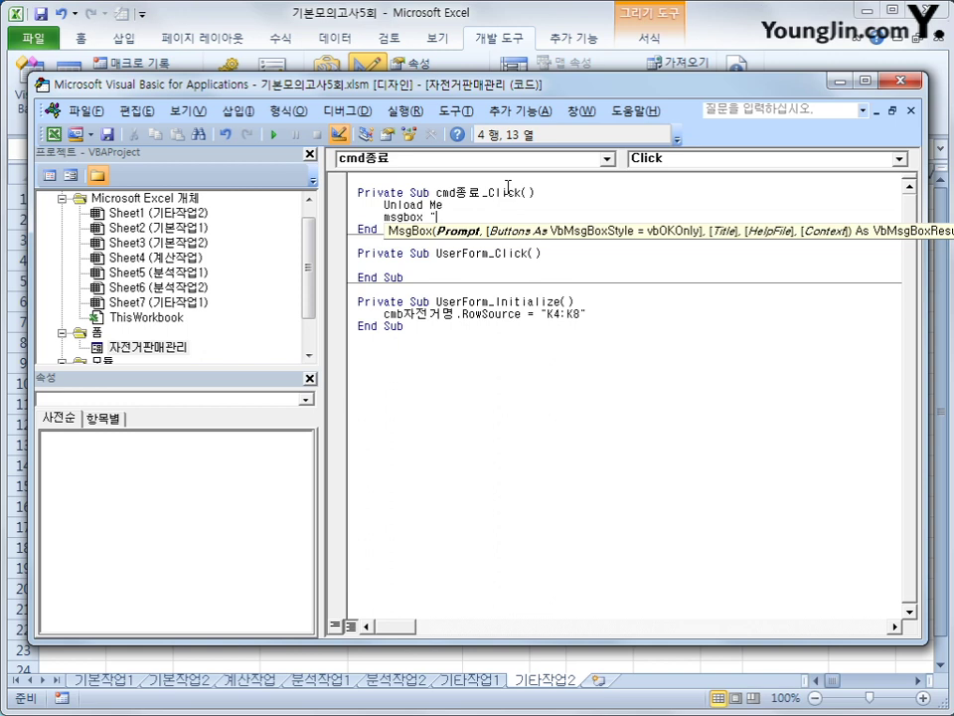
type("수고하셨습니다")
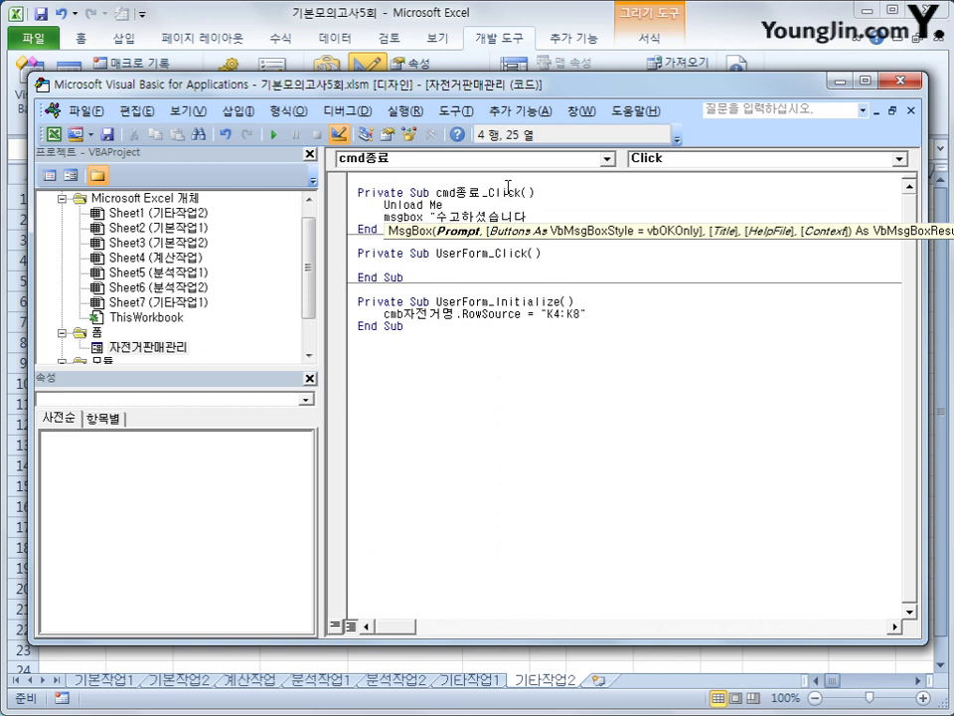
type(".\"")
key("Down")
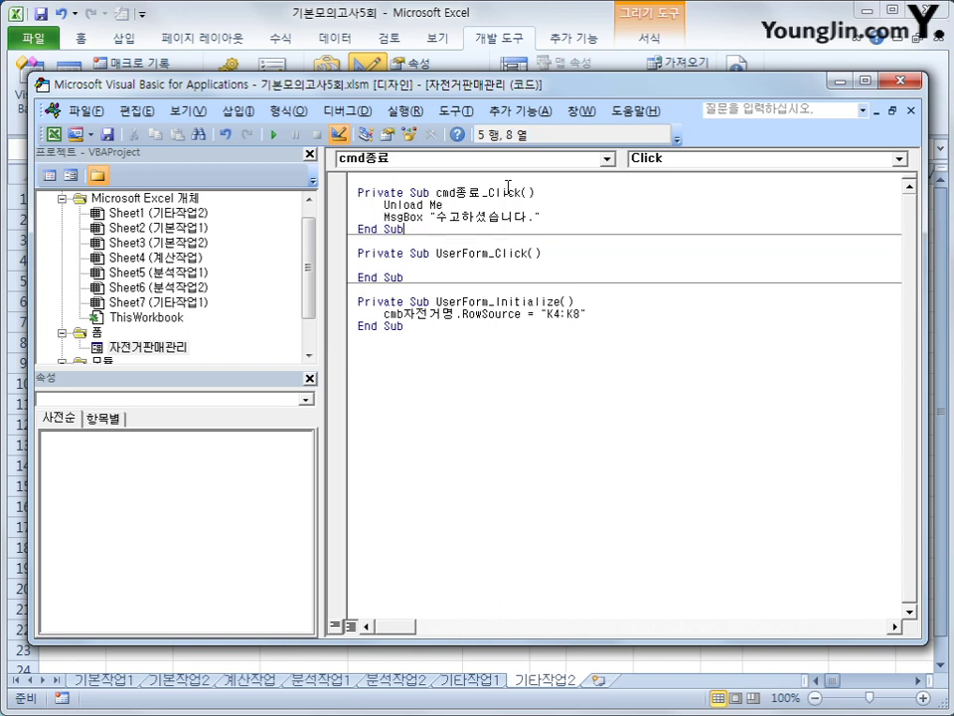
key("Up")
- Close the code editor and turn off design mode on the 기타작업2 sheet
left_click(912, 82)
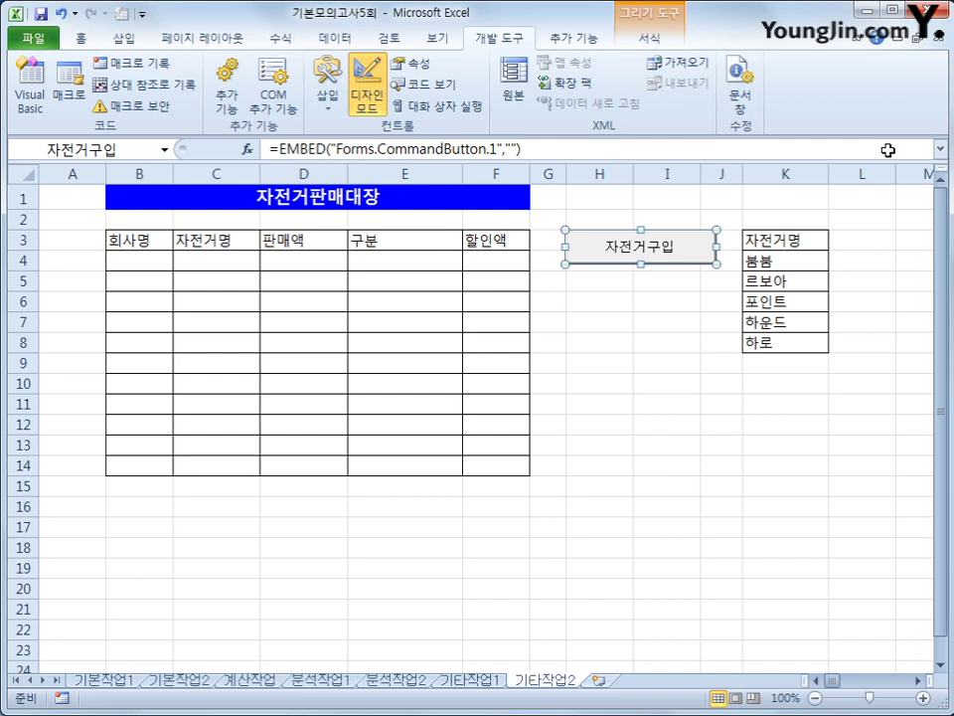
left_click(361, 96)
left_click(666, 464)
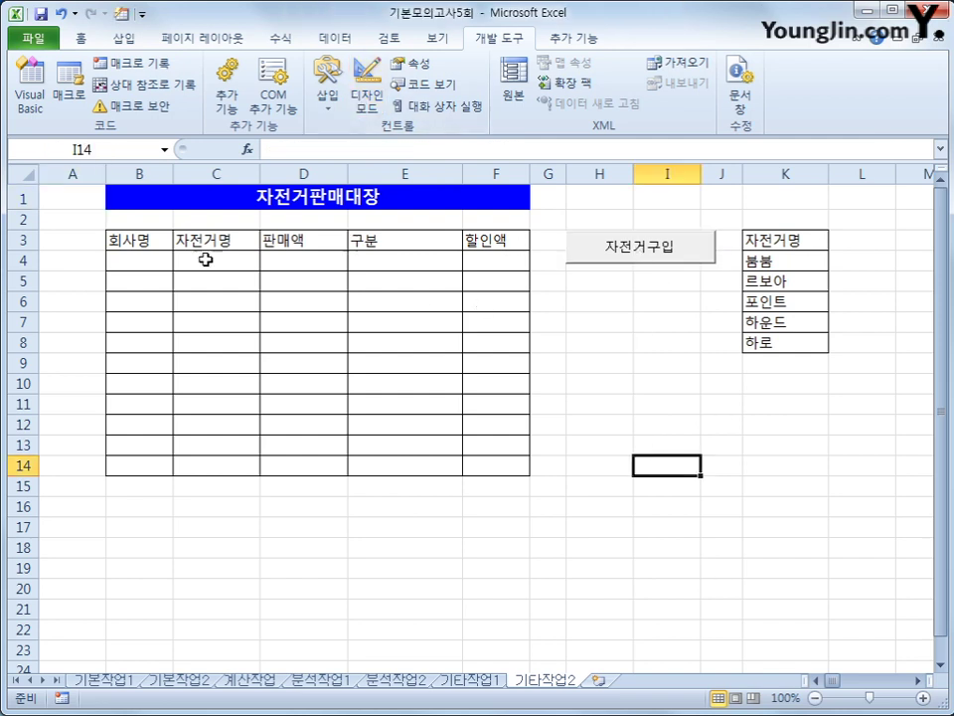
left_click(134, 240)
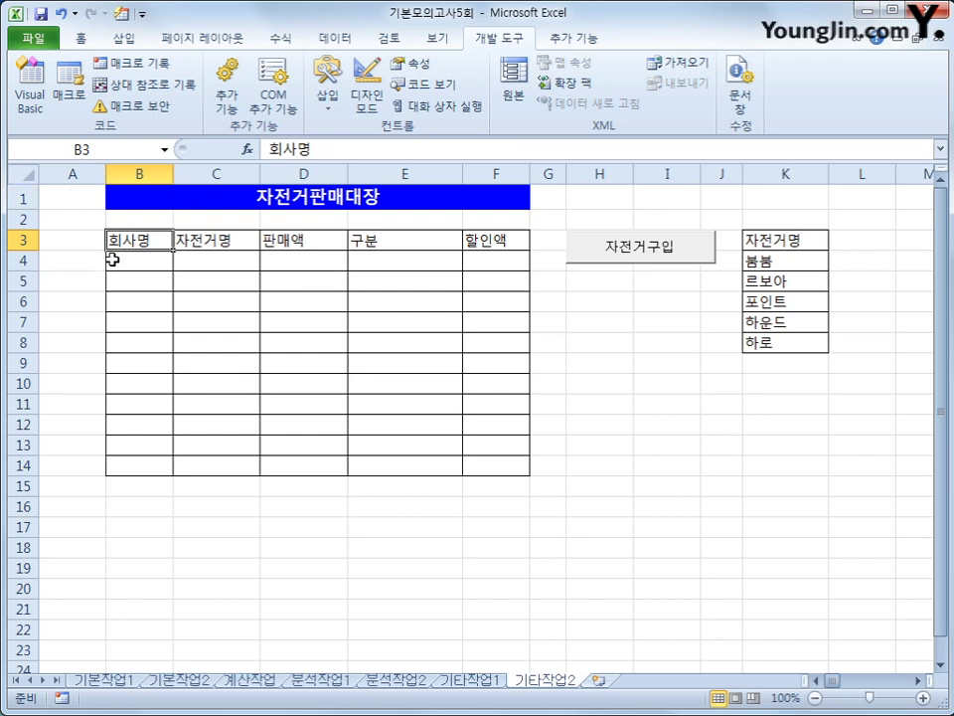
left_click_drag(130, 199, 126, 215)
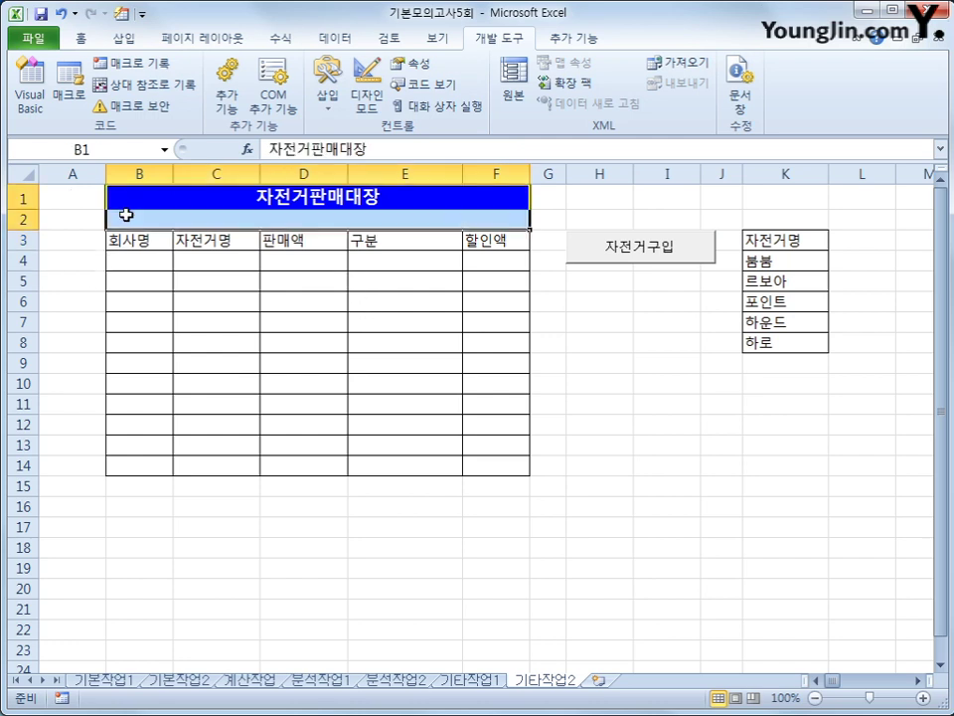
left_click(133, 262)
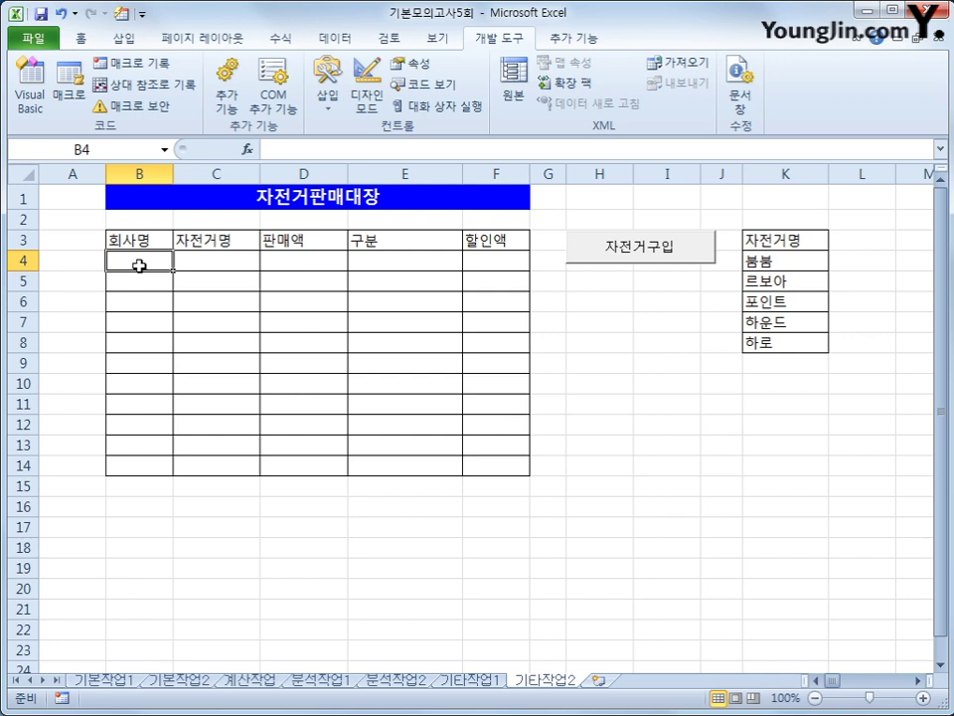
- Run the 자전거구입 button, debug its click procedure by correcting the statement to 자전거판매관리.Show, and reset the halted code
left_click(654, 261)
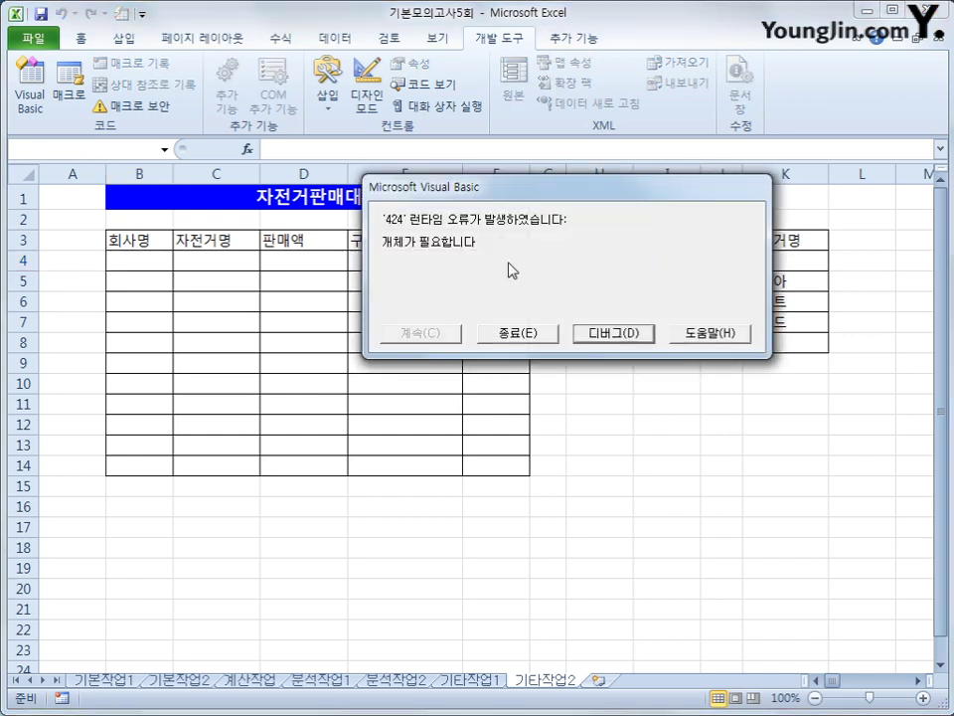
left_click(579, 334)
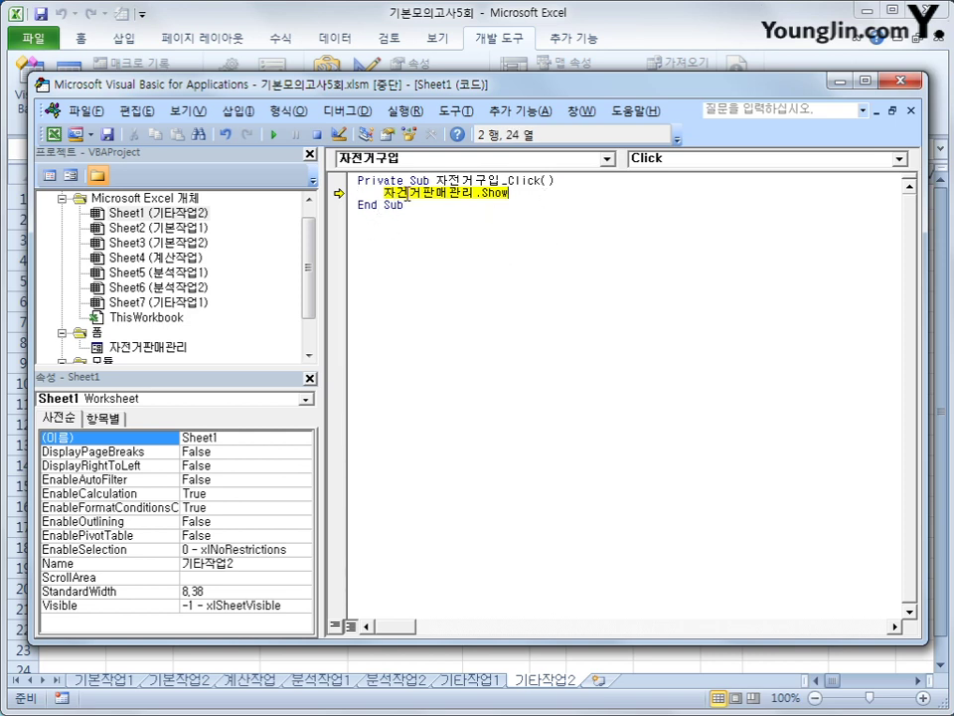
left_click(407, 194)
key("Delete")
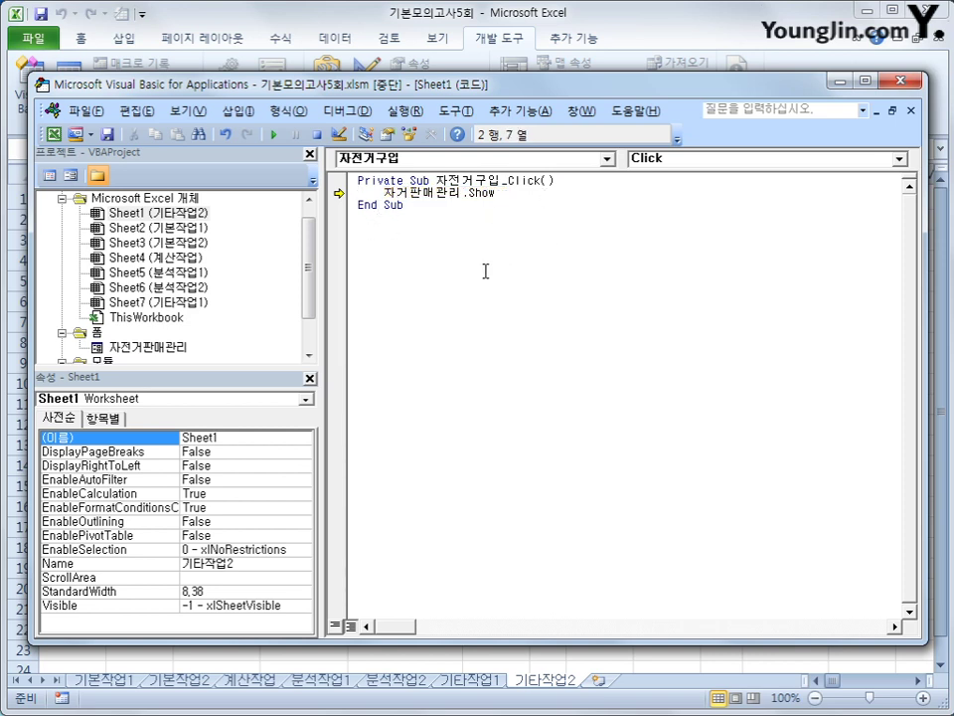
type("전")
left_click(483, 270)
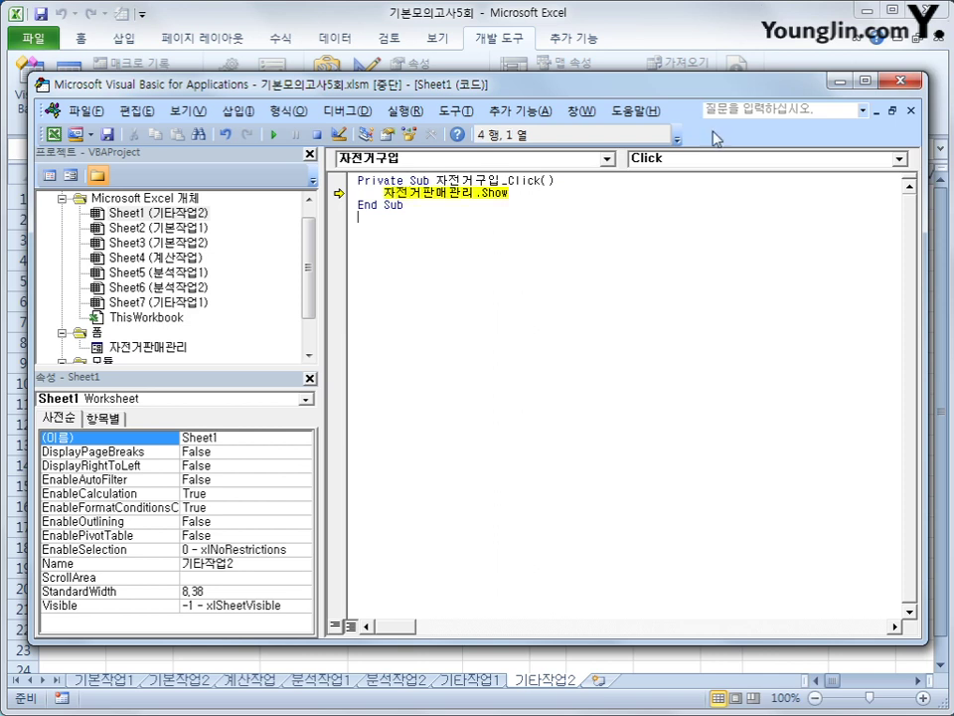
left_click(316, 133)
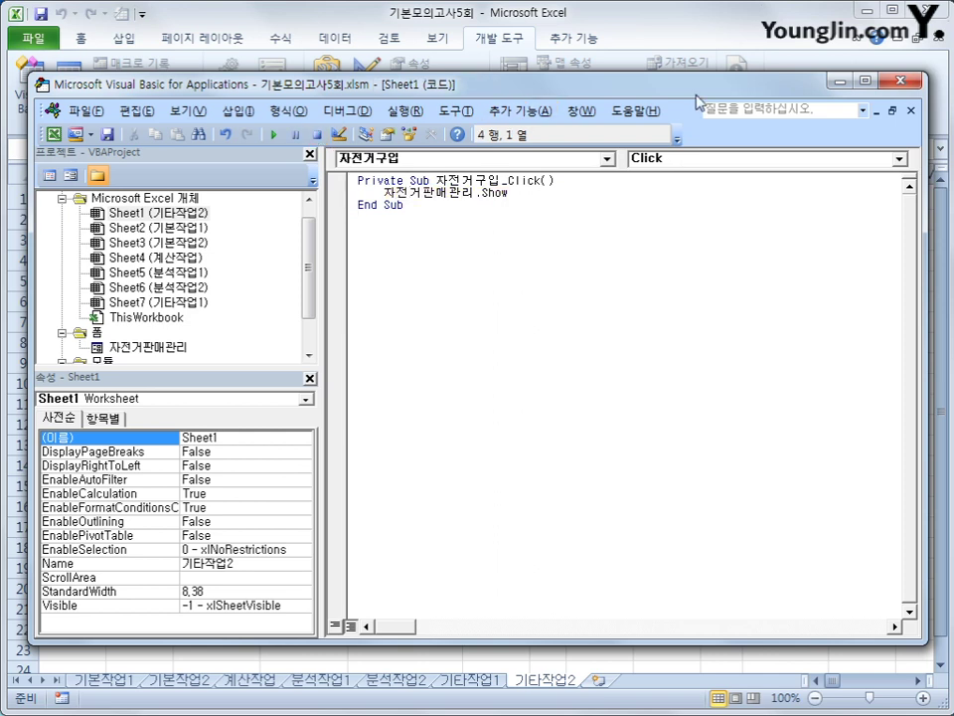
left_click(896, 82)
- Test the 자전거판매관리 form from the 자전거구입 button, choosing 붐붐 as 자전거명 and 일반 as 구분, and close it
left_click(638, 248)
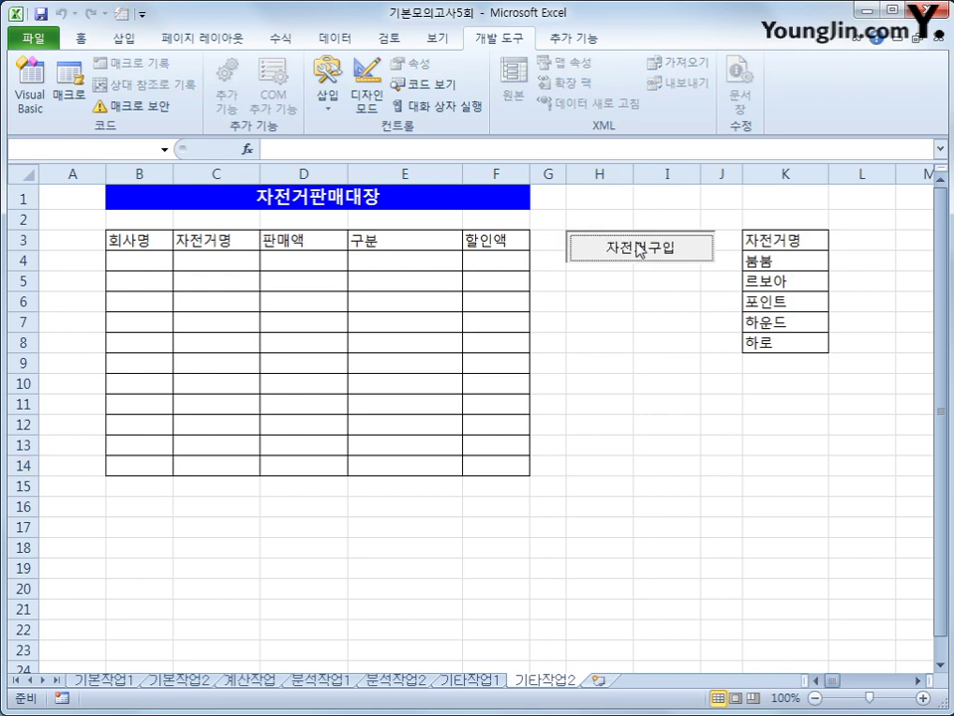
left_click_drag(528, 211, 694, 184)
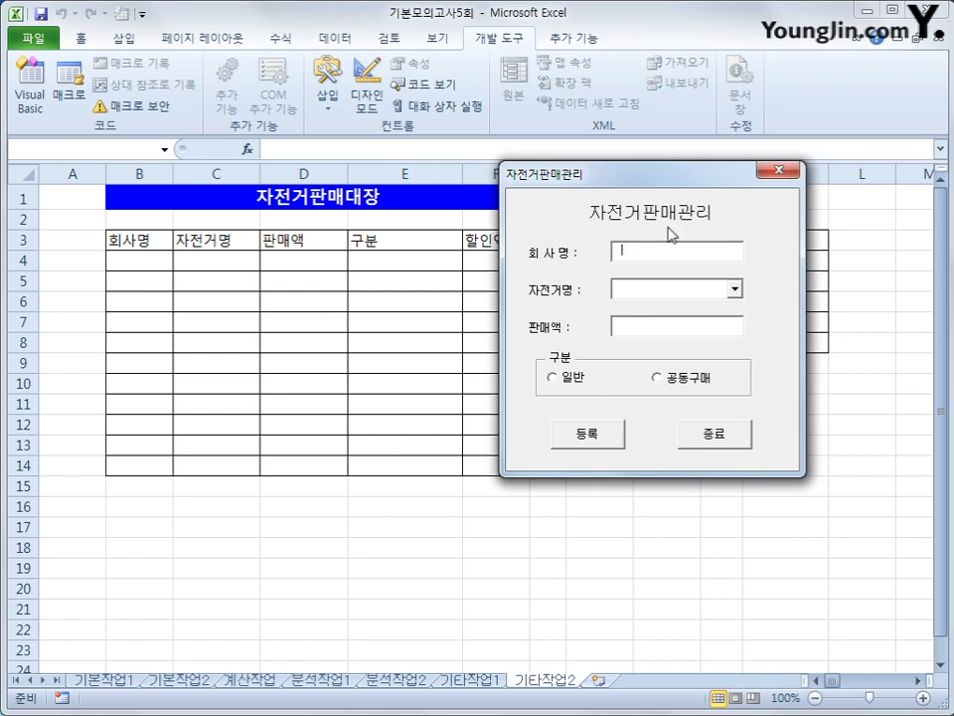
left_click_drag(632, 177, 533, 307)
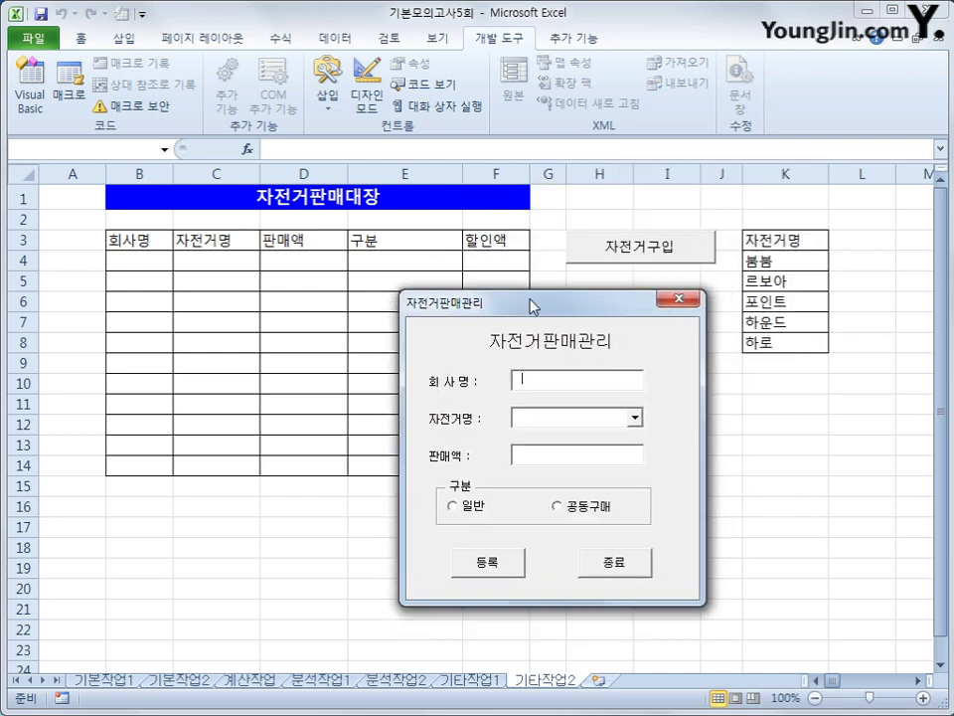
left_click(634, 419)
left_click(609, 434)
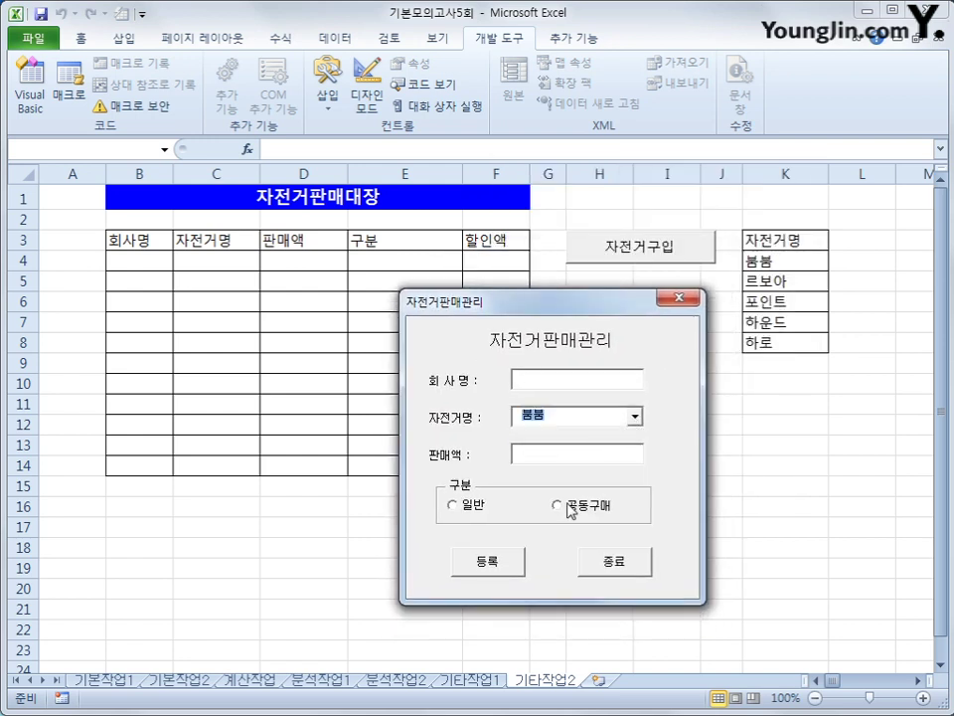
left_click(571, 452)
left_click(463, 507)
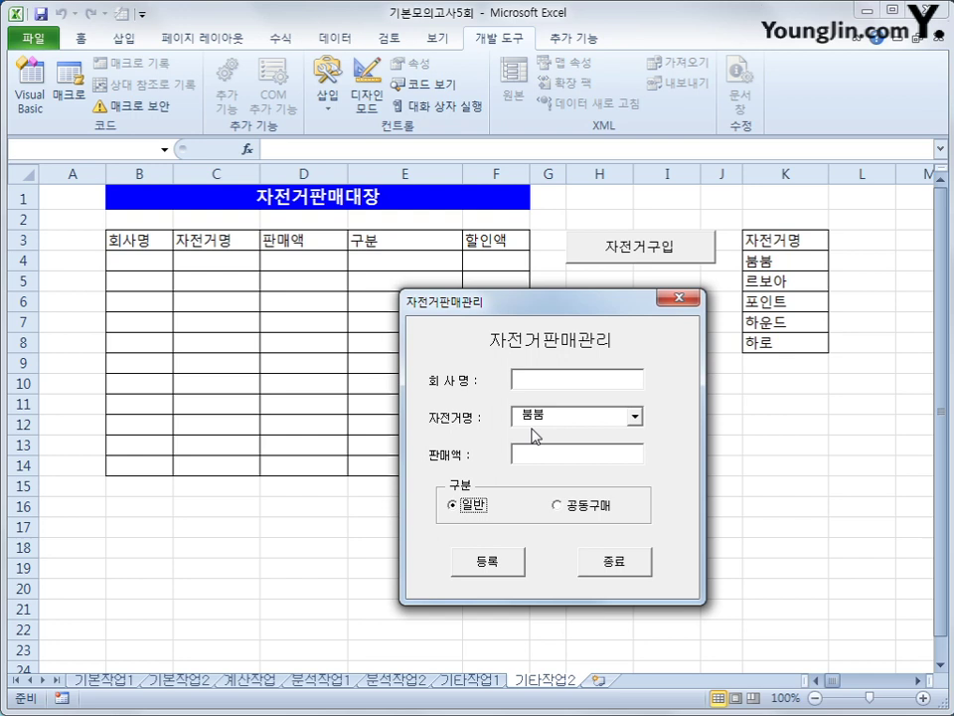
left_click(684, 300)
- Review the header cells of the 자전거판매대장 table from 회사명 to 할인액
left_click(119, 240)
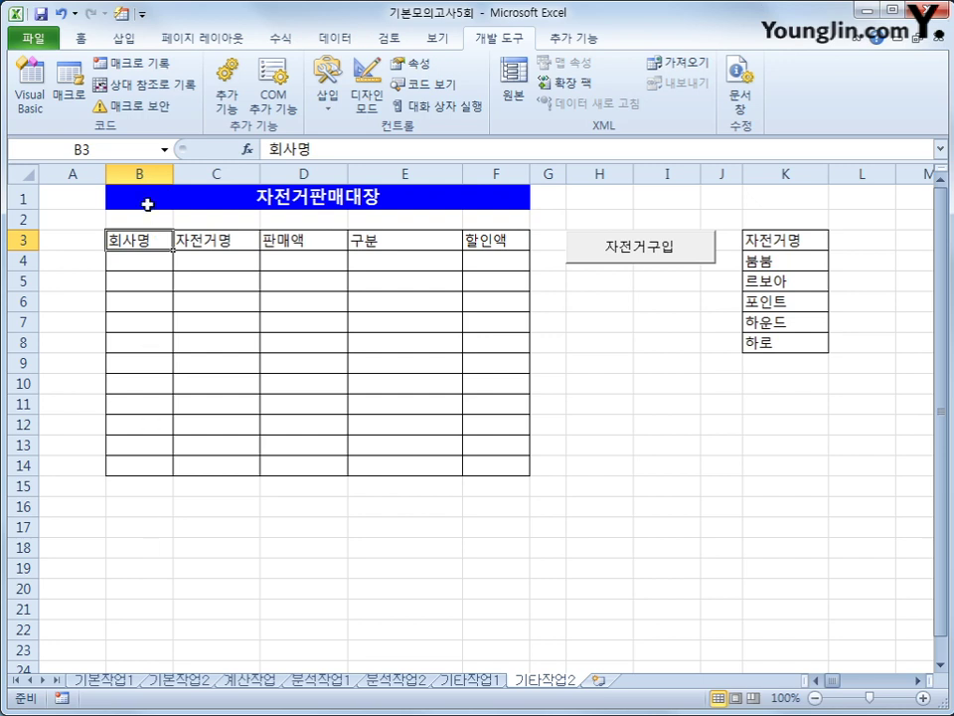
left_click(220, 249)
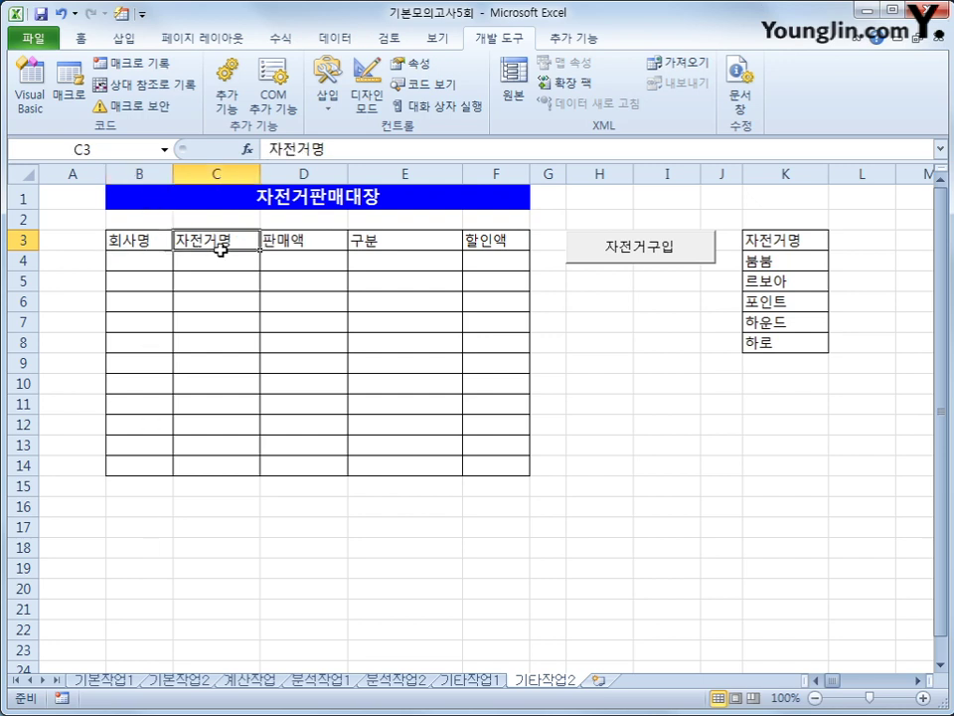
left_click(290, 242)
left_click(400, 240)
left_click(490, 241)
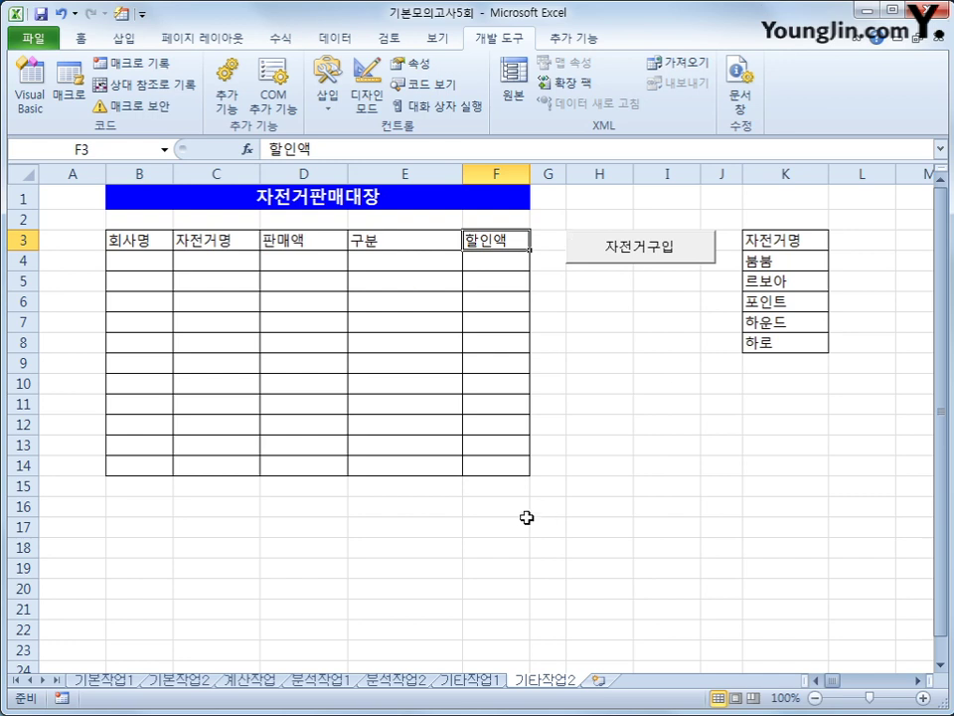
- Open the code of the 자전거판매관리 form and create the click event procedure of the cmd등록 button
left_click(30, 88)
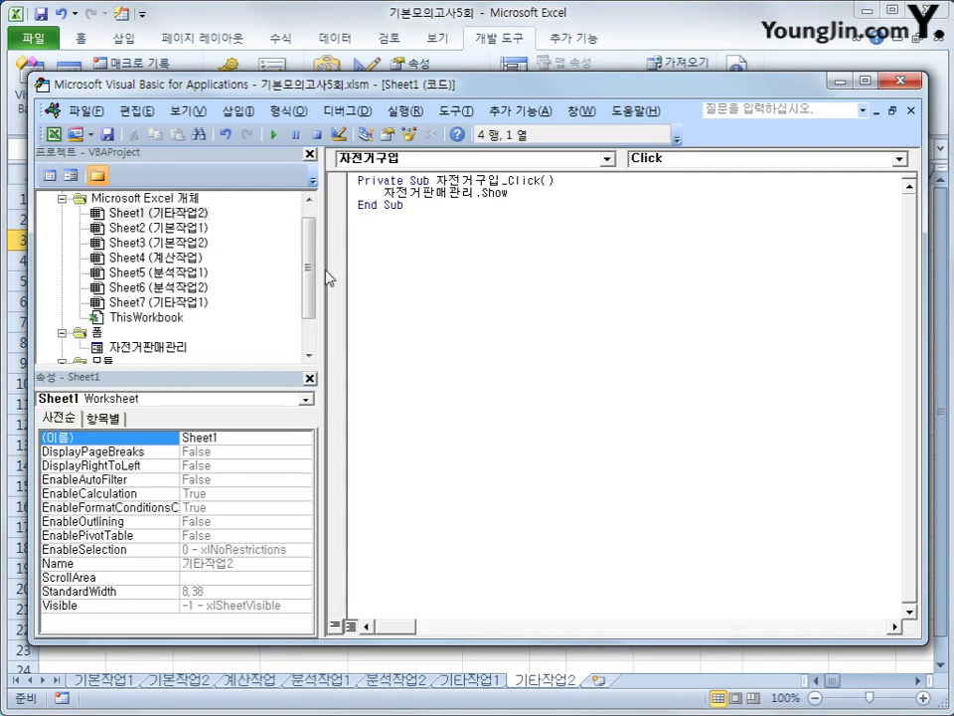
left_click(154, 347)
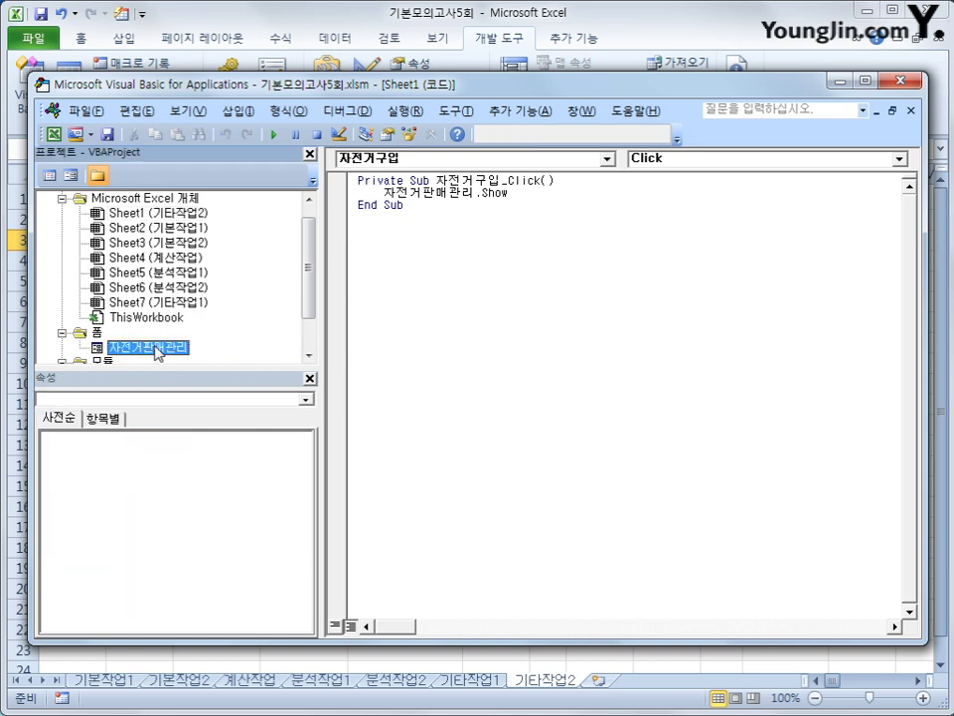
left_click(48, 177)
left_click(401, 161)
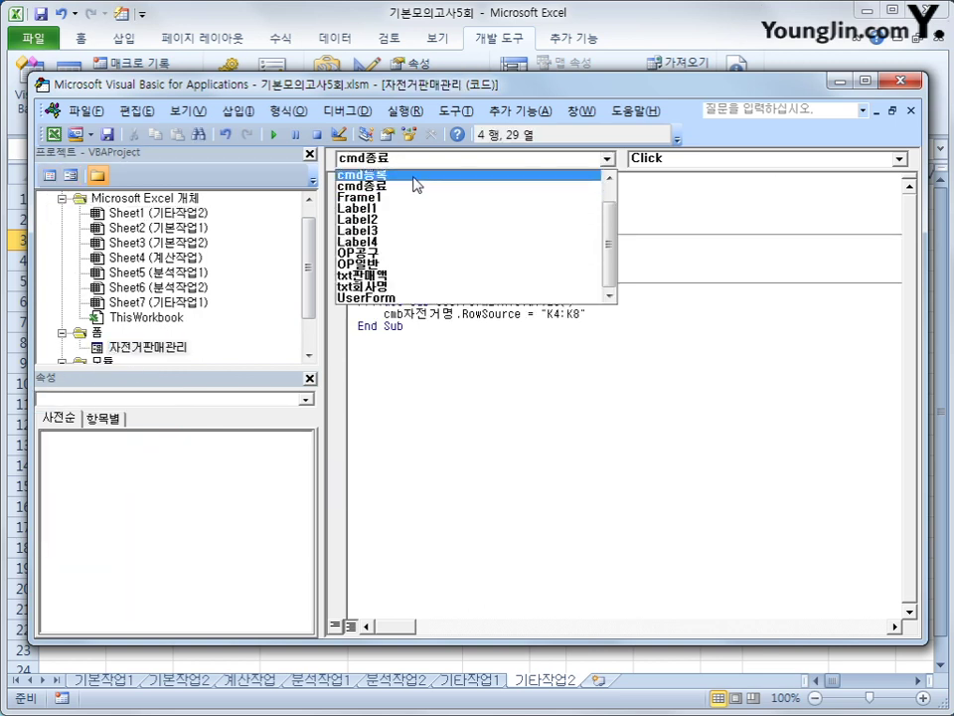
left_click(414, 177)
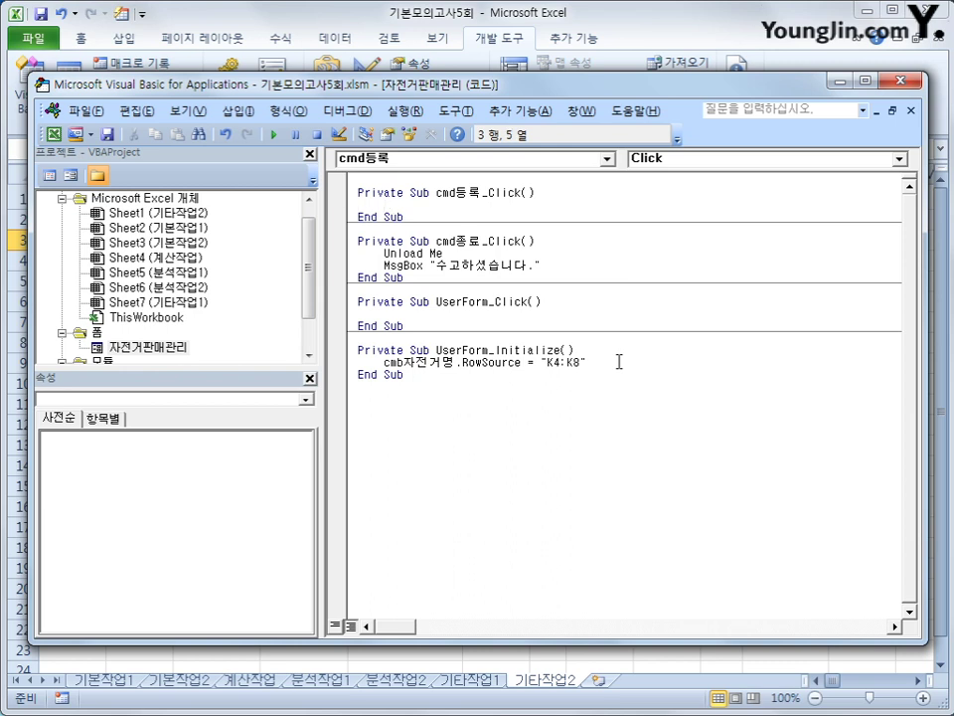
- Write the row-position statement i = Range("B3").CurrentRegion.Rows.Count + 3 in the cmd등록 click procedure, followed by a blank line
type("i=range(\"B")
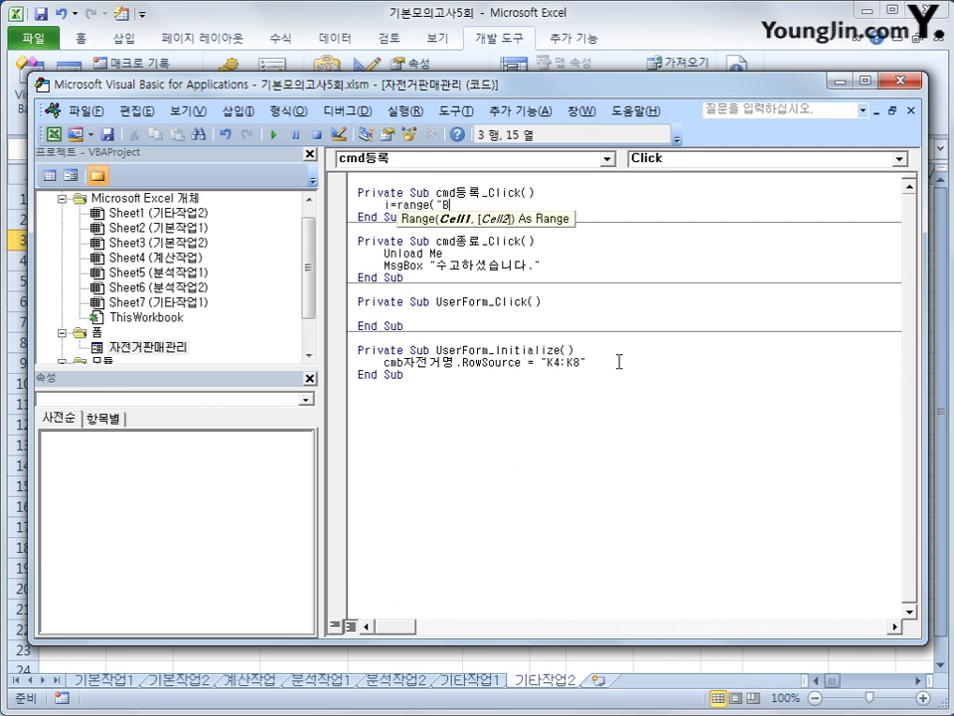
type("3\").cu")
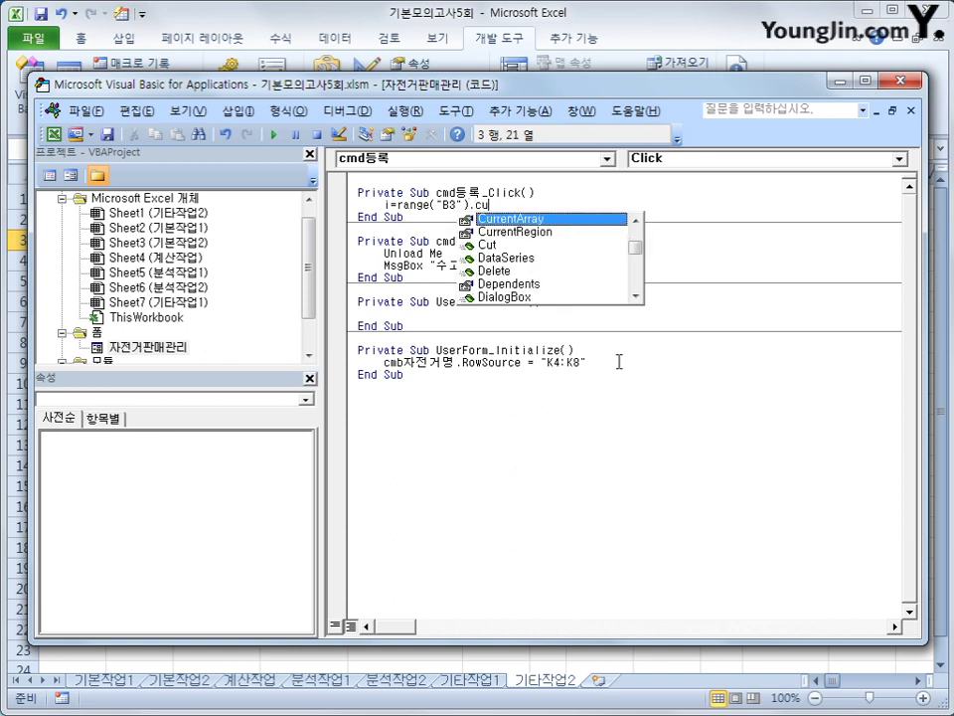
key("Down")
key("Tab")
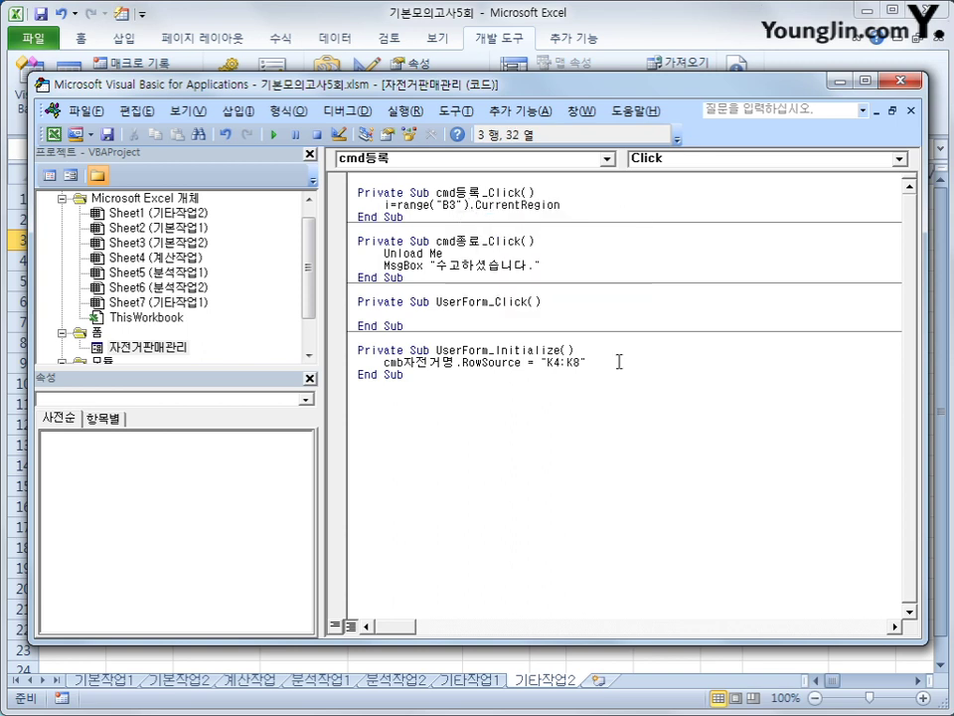
type(".rows.cou")
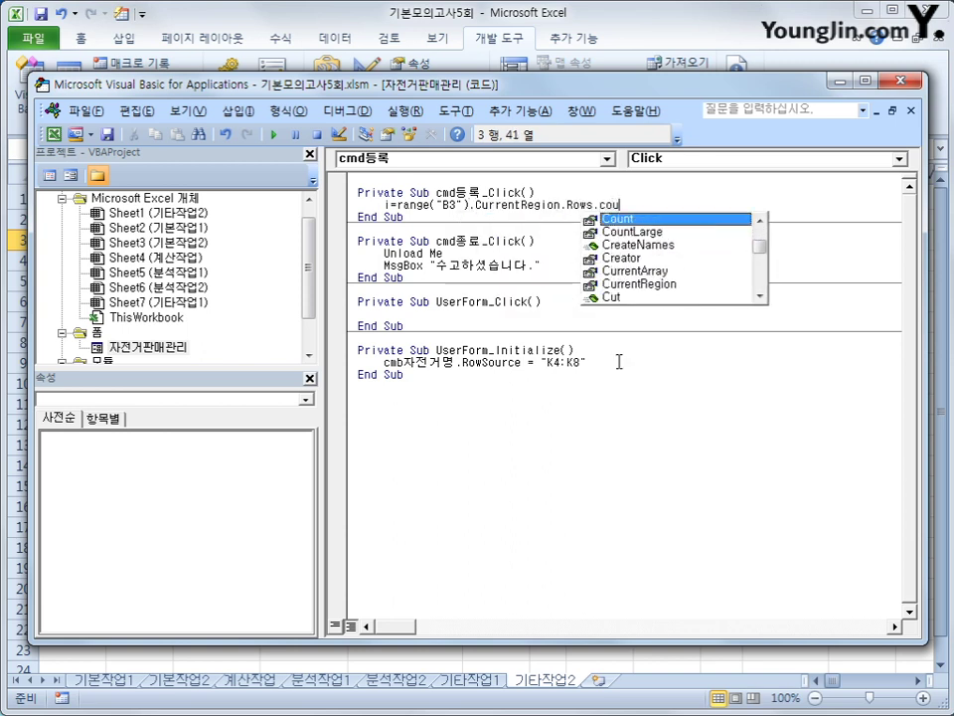
type("nt + ")
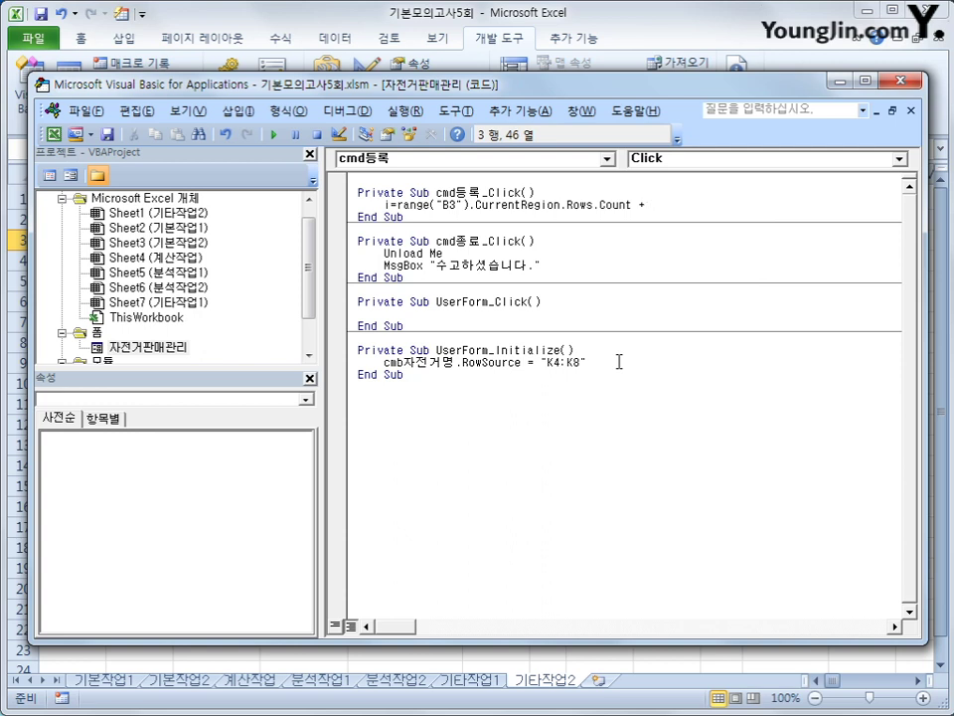
type("3")
key("Return")
key("Return")
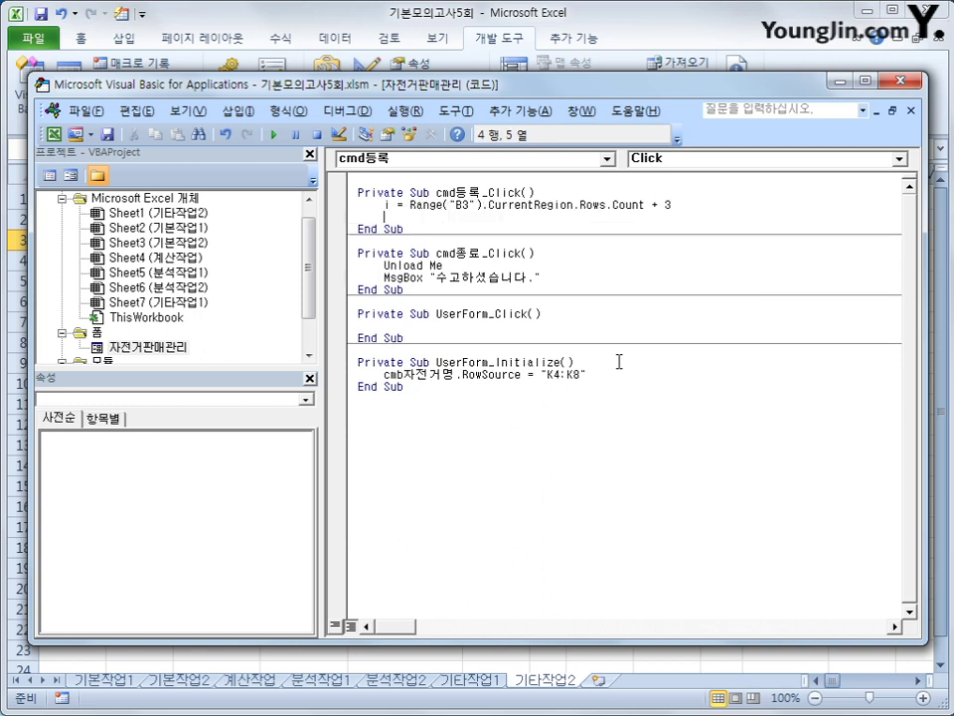
- Add the statement Cells(i, 2) = txt회사명 to the cmd등록 click procedure
type("cells(i,")
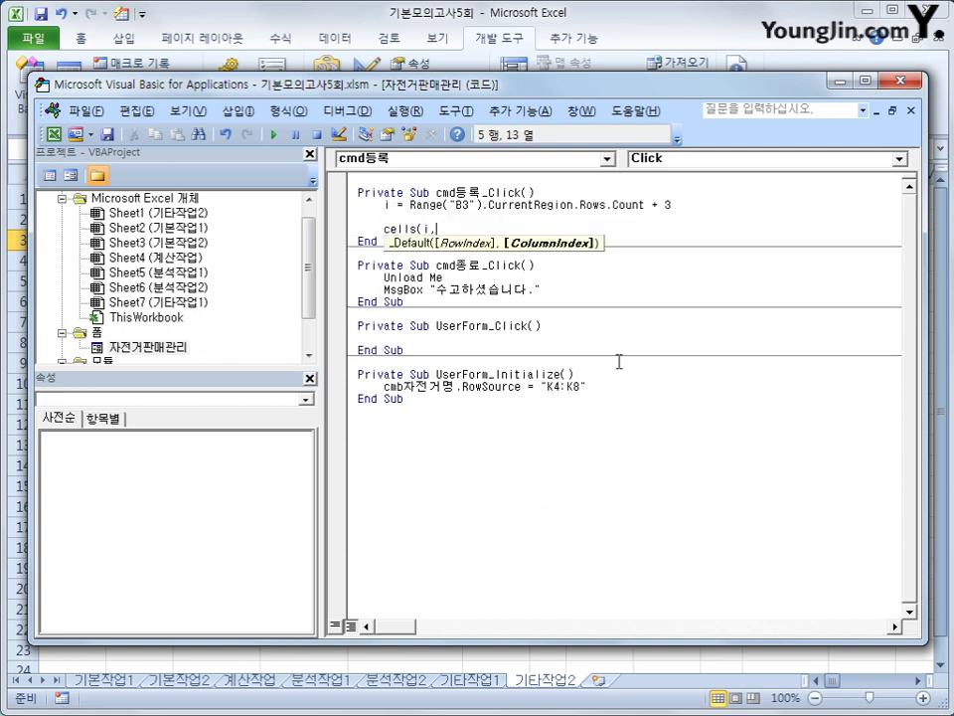
type("2) =")
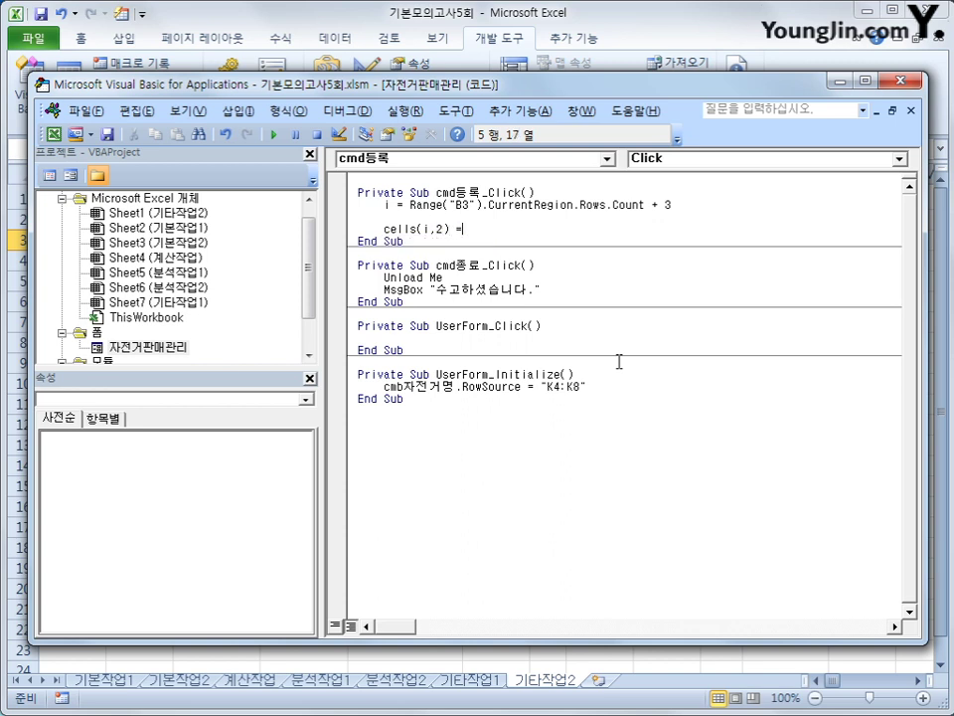
type("txt회사명")
key("Return")
- Duplicate the 회사명 statement on the line below and edit the copy to Cells(i, 3) = cmb자전거명
key("Up")
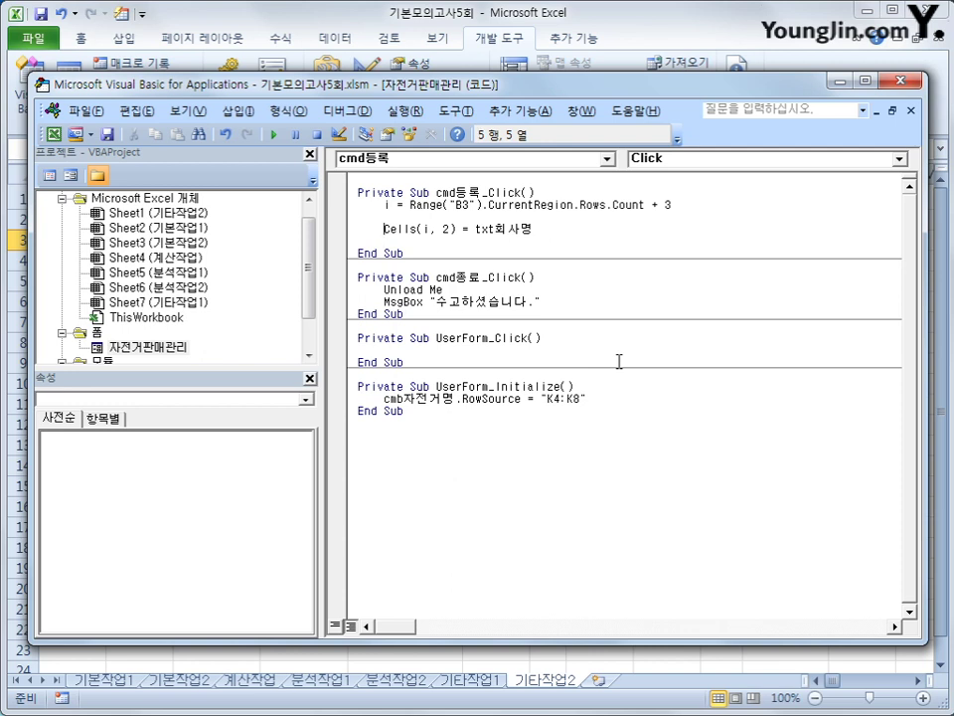
key("shift+End")
key("ctrl+c")
key("Down")
key("ctrl+v")
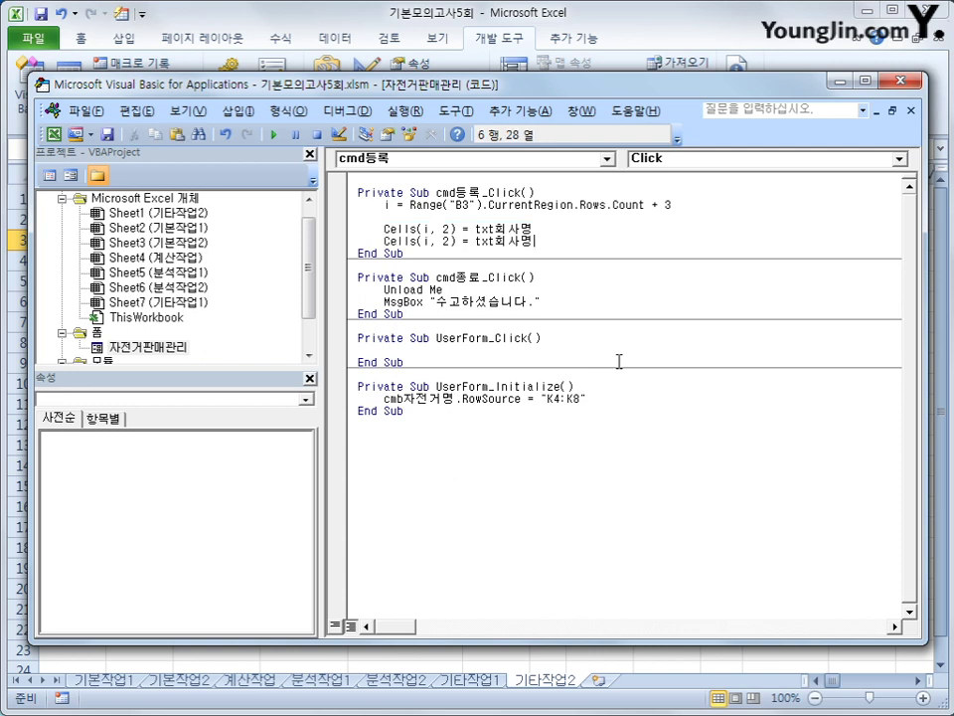
key("Return")
key("Up")
key("End")
key("Left")
key("Left")
key("Left")
key("Left")
key("Left")
key("Left")
key("Left")
key("Left")
key("Left")
key("Left")
key("Left")
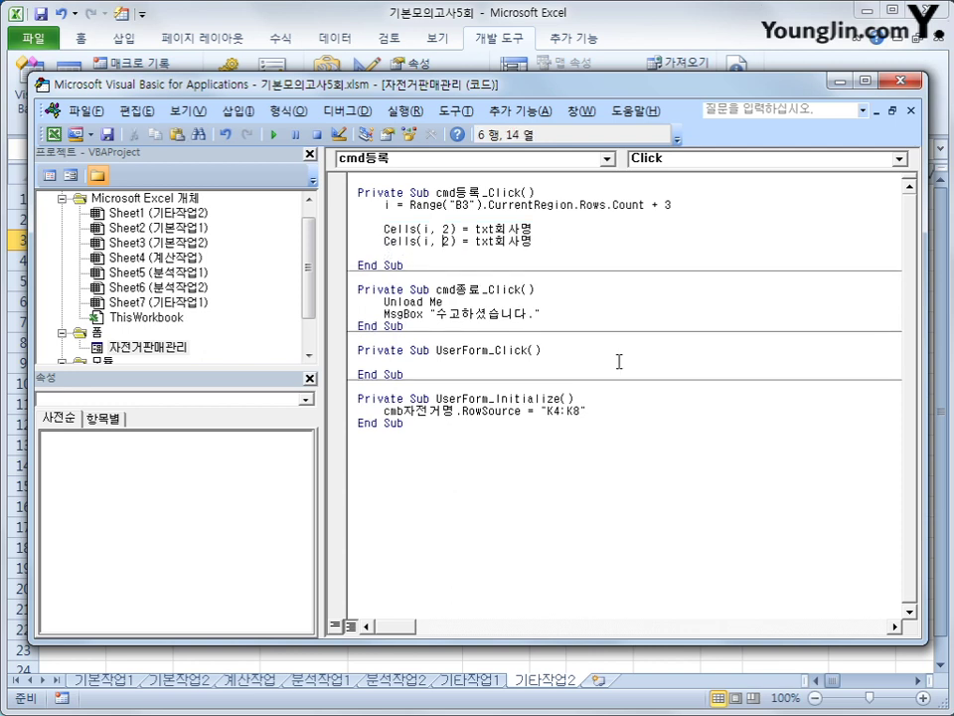
key("Delete")
type("3")
key("Right")
key("Right")
key("Right")
key("Right")
key("shift+End")
type("cmb자전거명")
key("Return")
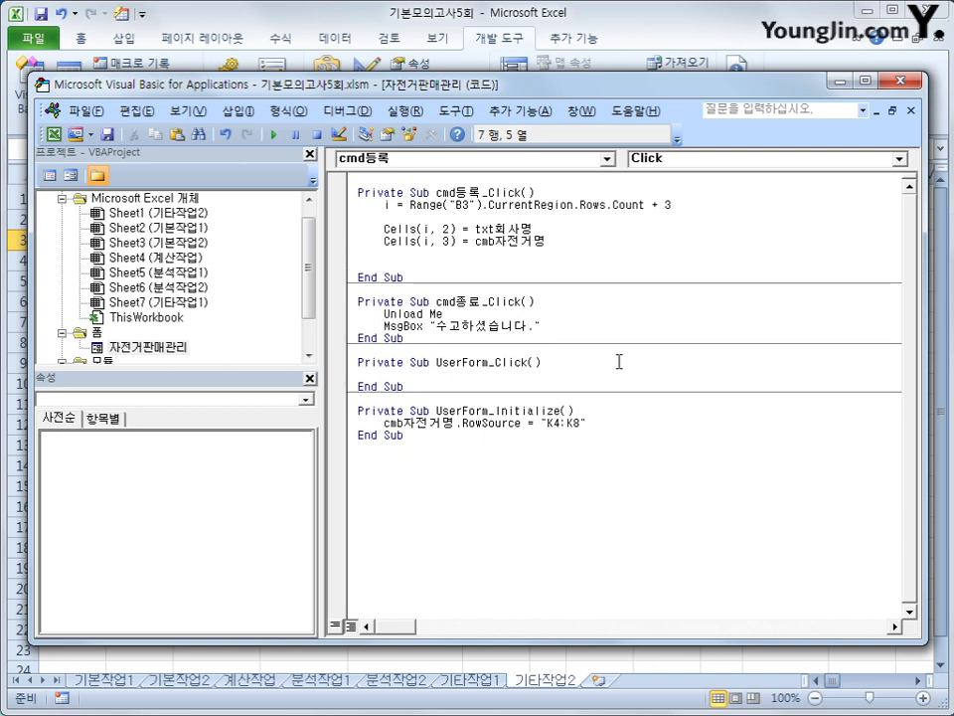
- Paste the copied statement below the 자전거명 line and edit it to Cells(i, 4) = txt판매액.Value
key("ctrl+v")
key("Left")
key("Left")
key("Left")
key("Left")
key("Left")
key("Left")
key("Left")
key("Left")
key("Left")
key("Left")
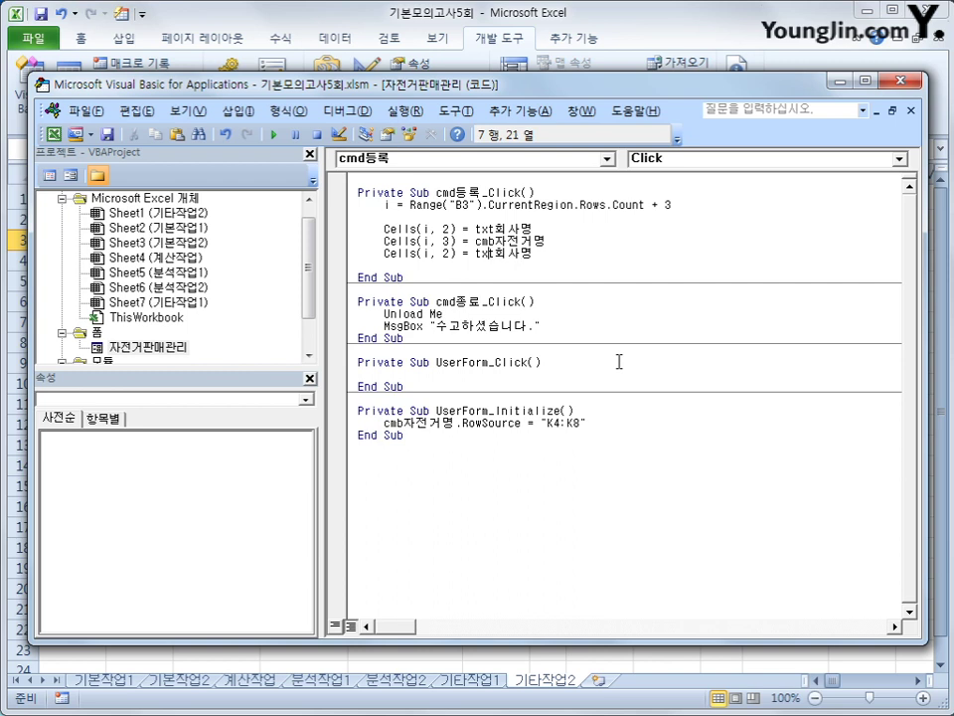
key("BackSpace")
type("4")
key("End")
key("BackSpace")
key("BackSpace")
key("BackSpace")
type("회사")
key("BackSpace")
key("BackSpace")
type("표판매액.va")
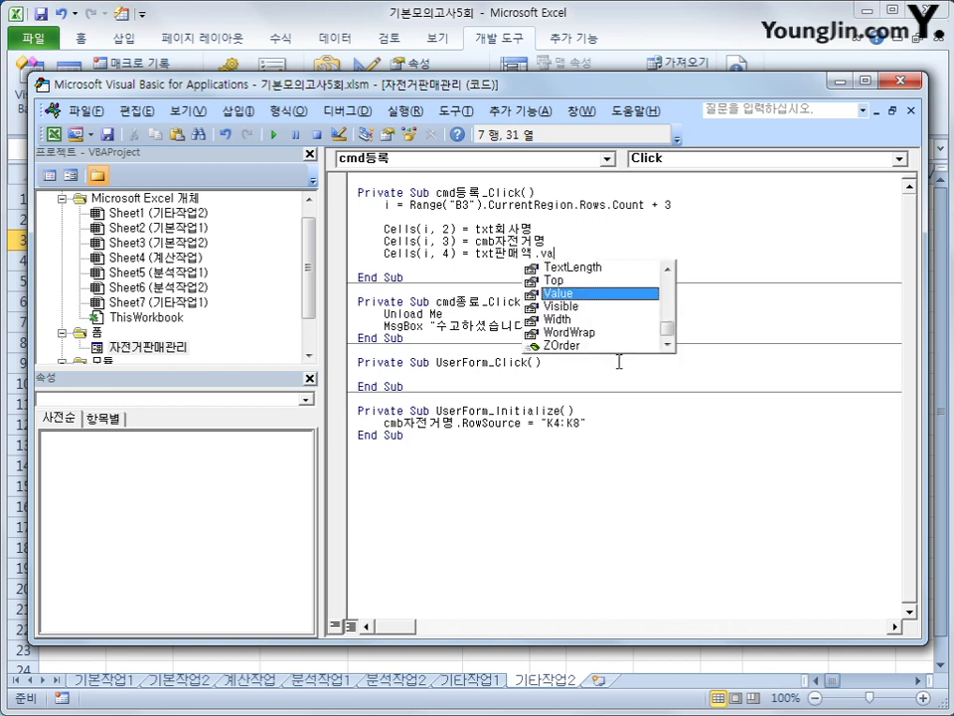
key("Tab")
key("Return")
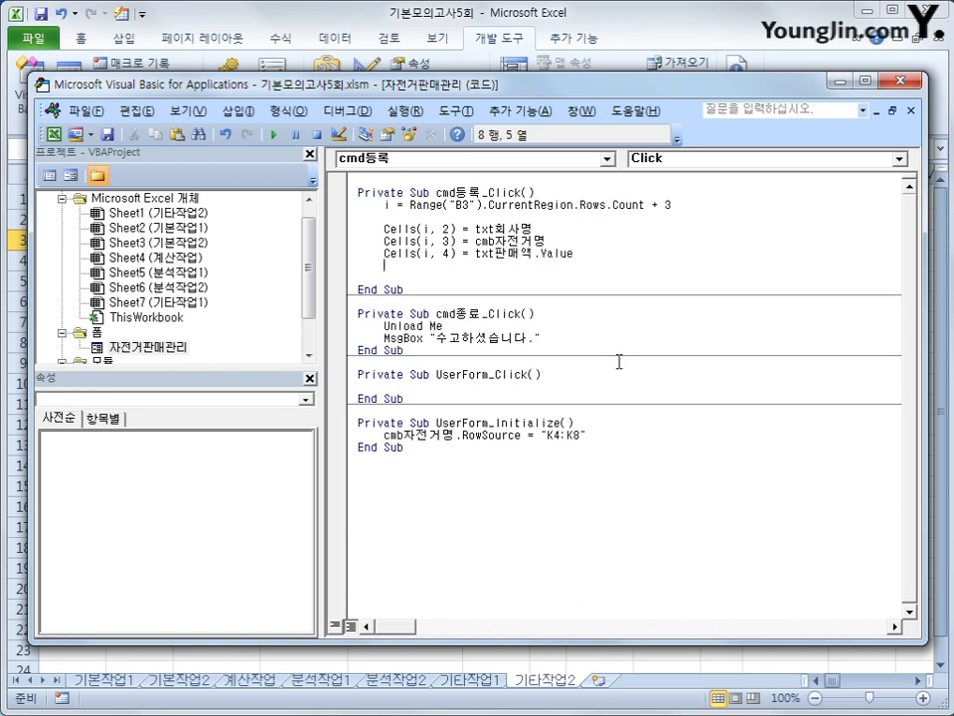
- Leave a blank line and start a condition with If OP일반 = True Then
key("Return")
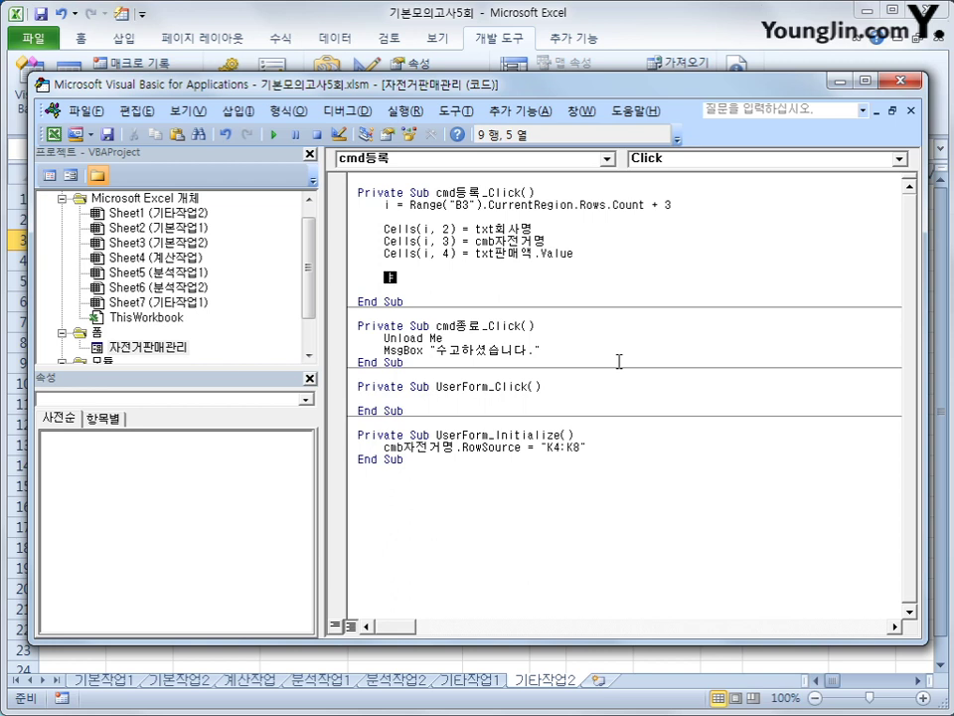
type("if op일반 = ㅅ")
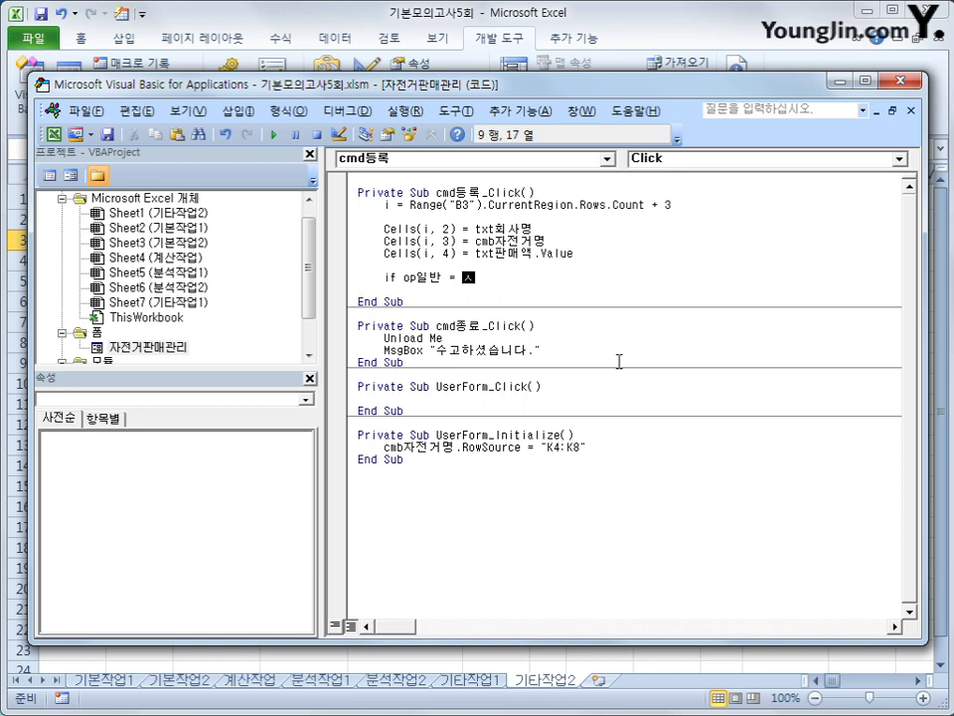
key("BackSpace")
type("true then")
key("Return")
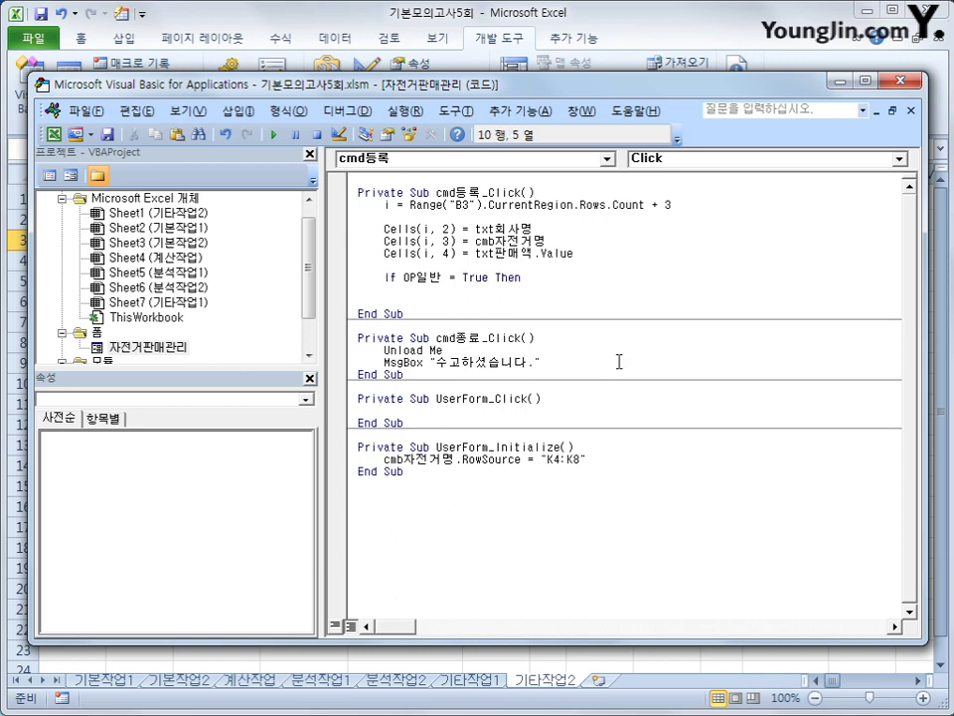
- Paste the copied statement inside the If block, indent it and edit it to Cells(i, 5) = "일반"
key("ctrl+v")
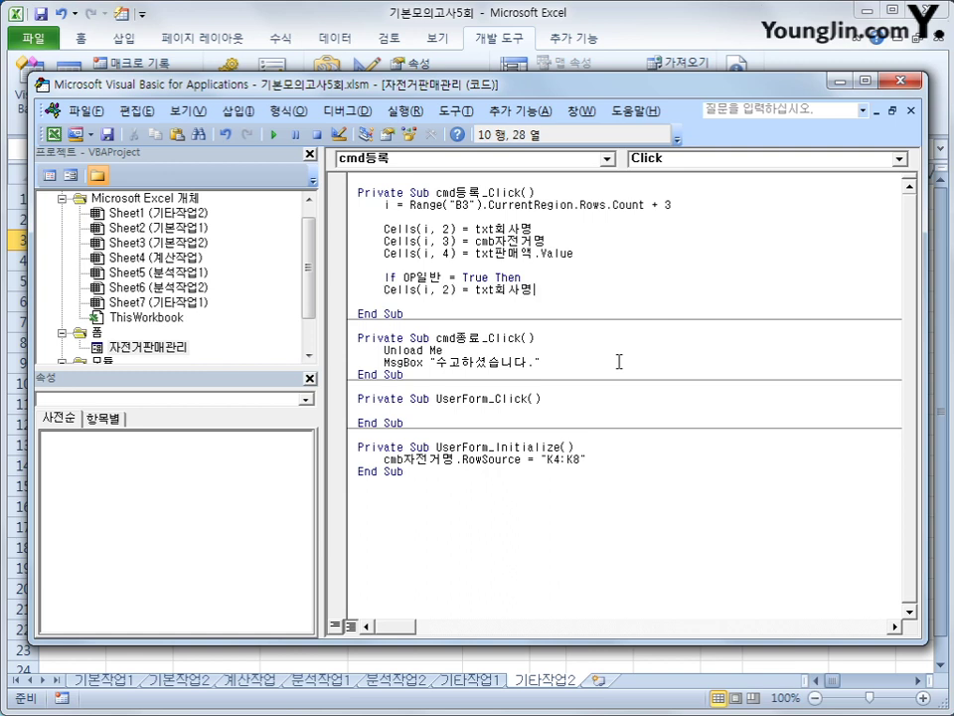
key("Left")
key("Left")
key("Left")
key("Left")
key("Left")
key("Left")
key("Left")
key("Left")
key("Left")
key("Left")
key("Left")
key("Delete")
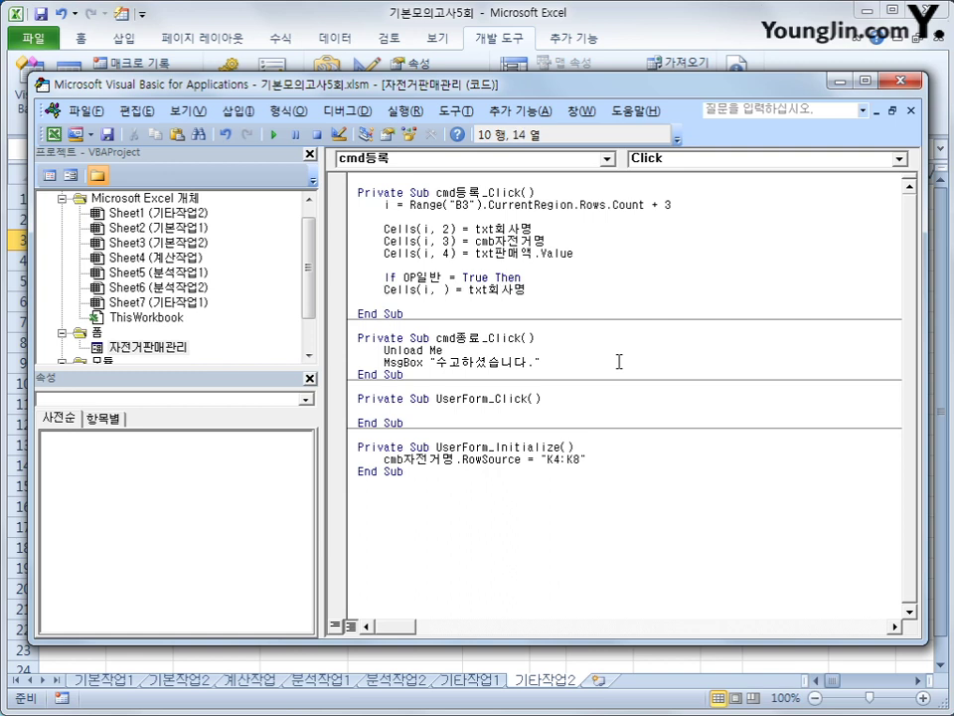
type("5")
key("Home")
key("Tab")
key("End")
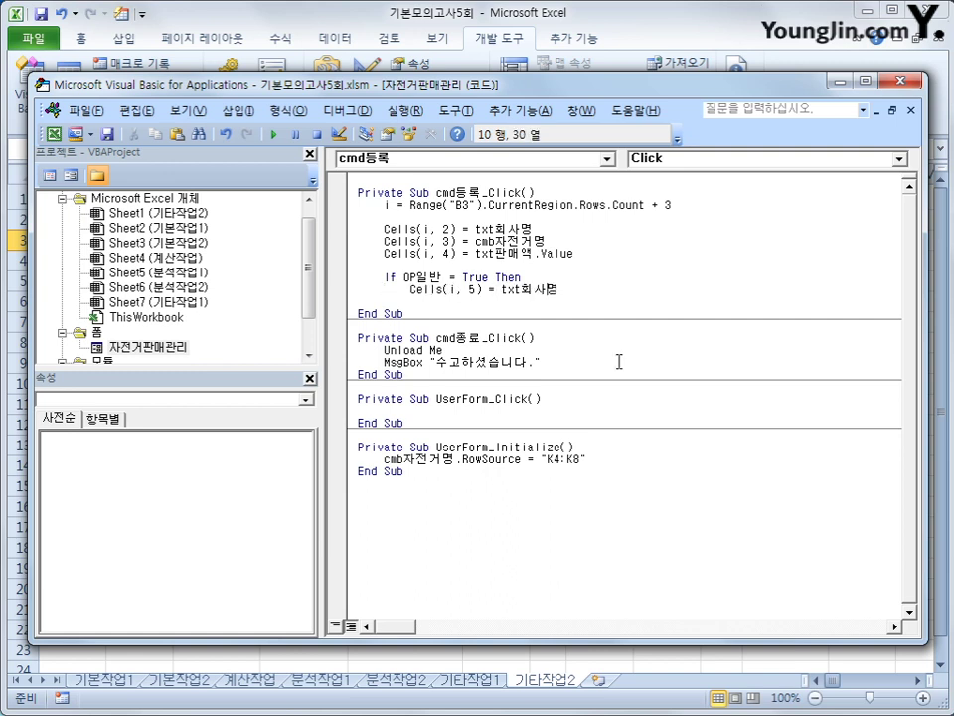
key("ctrl+shift+Left")
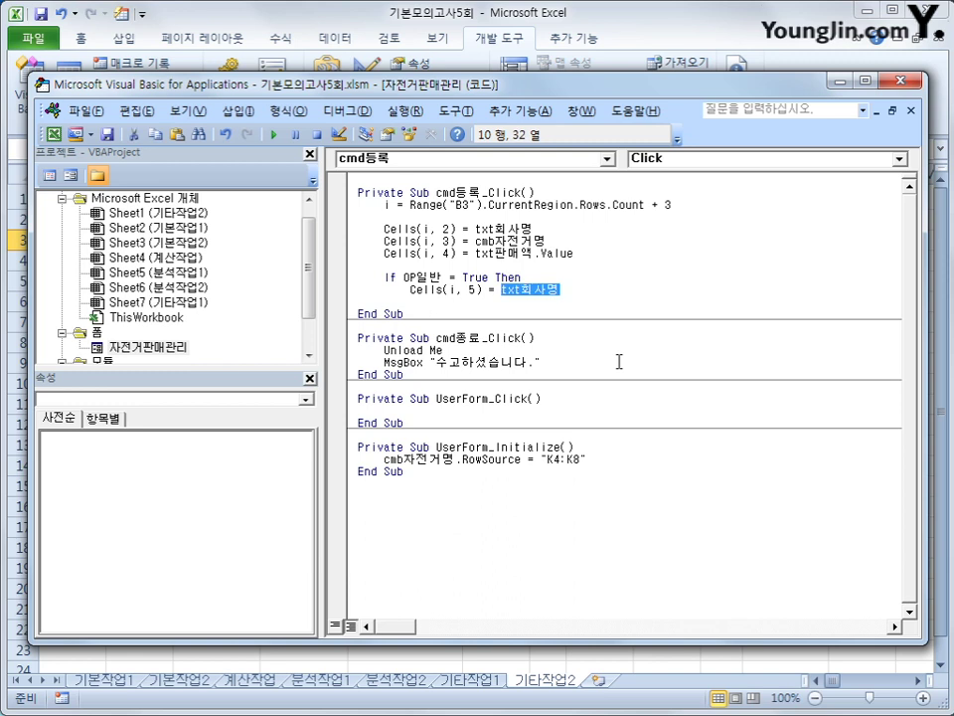
type("\"d")
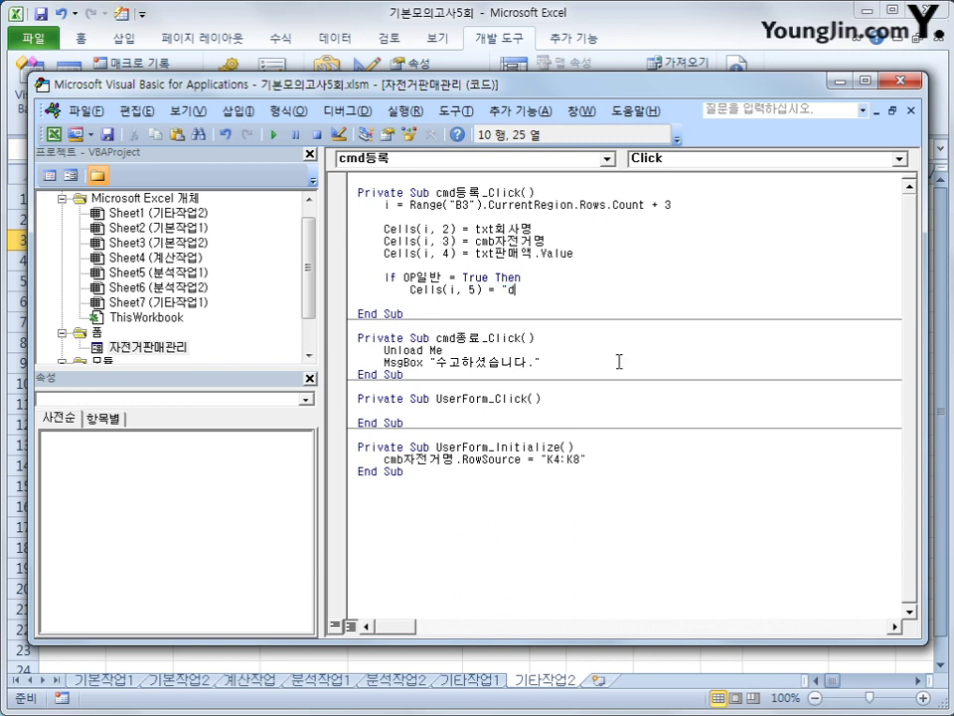
key("BackSpace")
type("일반\"")
key("Return")
- Paste another statement below it and edit it to Cells(i, 6) = Cells(i, 4) * 0.03
key("ctrl+v")
key("ctrl+Left")
key("ctrl+Left")
key("ctrl+Left")
key("ctrl+Left")
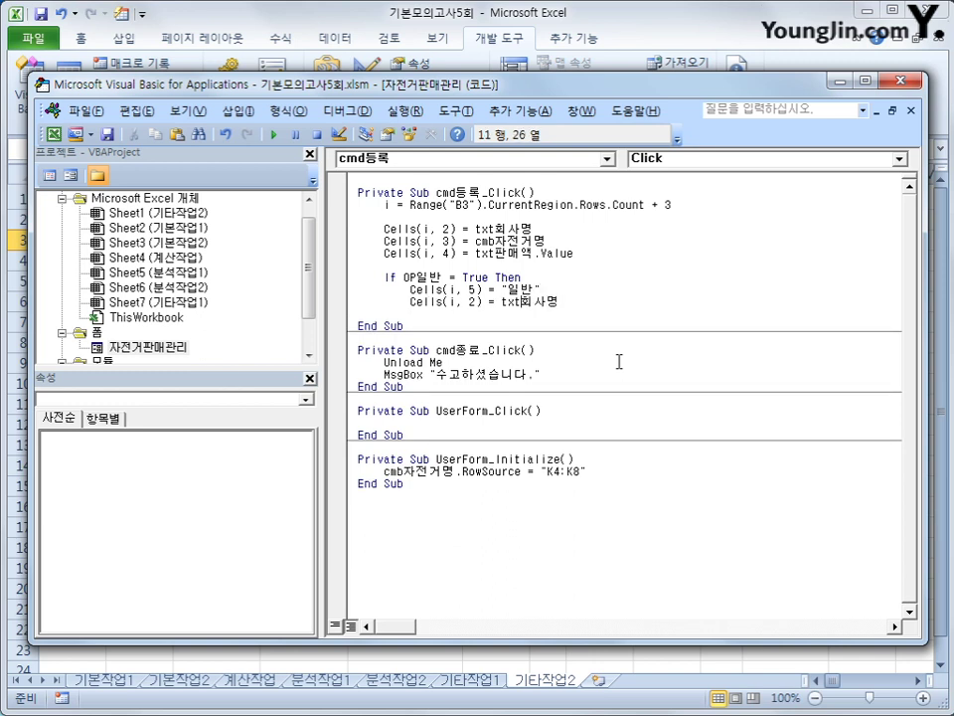
key("Delete")
type("6")
key("End")
key("shift+Left")
key("shift+Left")
key("shift+Left")
key("shift+Left")
key("shift+Left")
key("shift+Left")
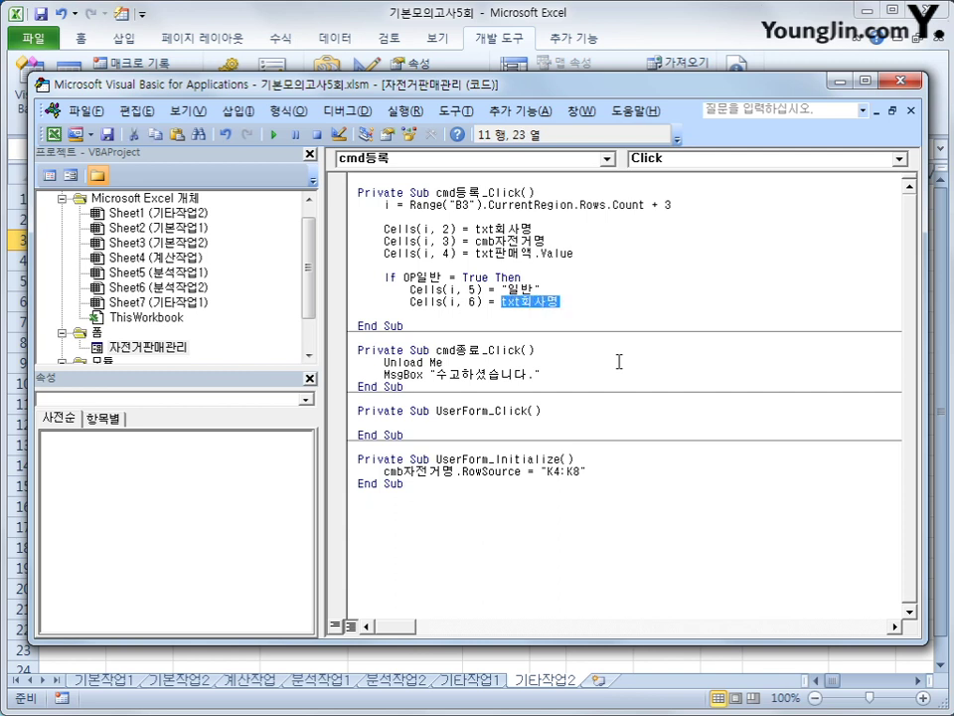
type("ㅊ")
key("BackSpace")
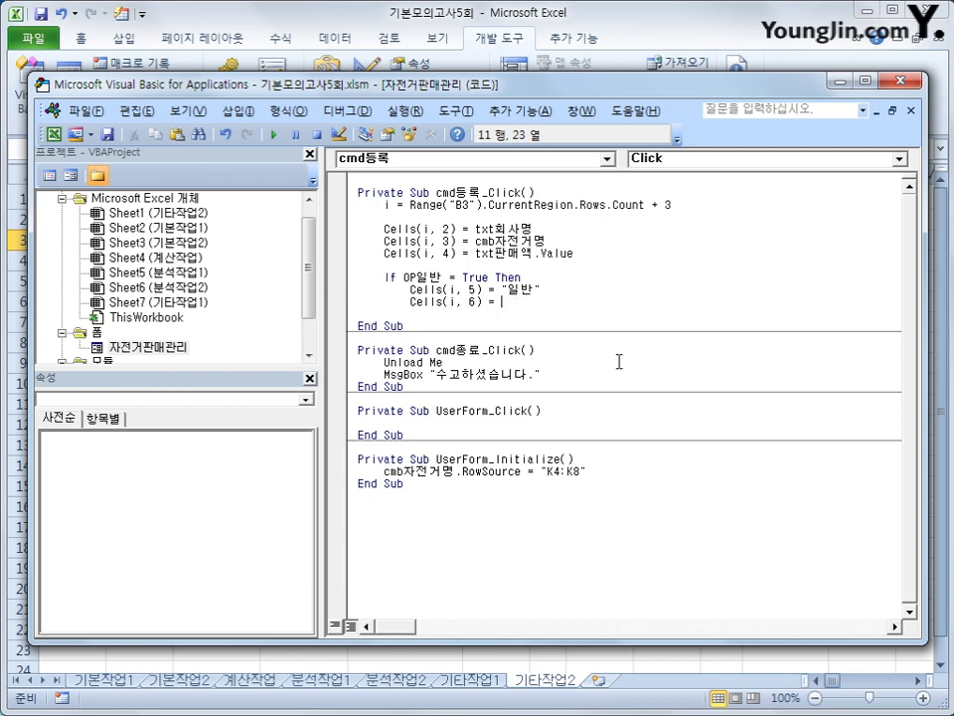
type("cells(i")
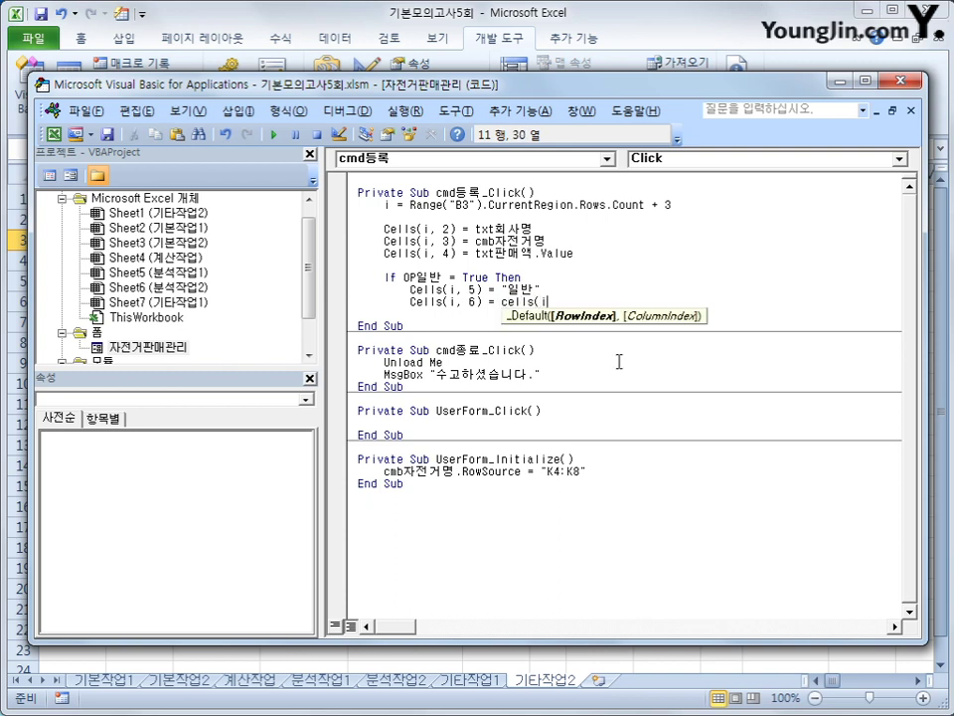
type(",4) ")
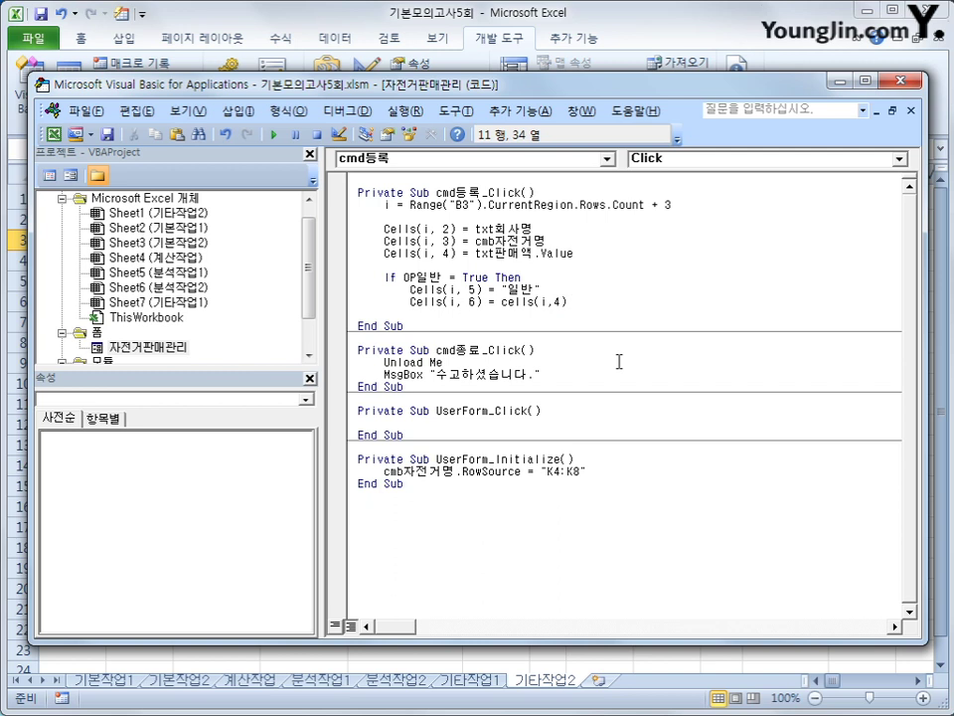
type("+ 0.03")
key("Return")
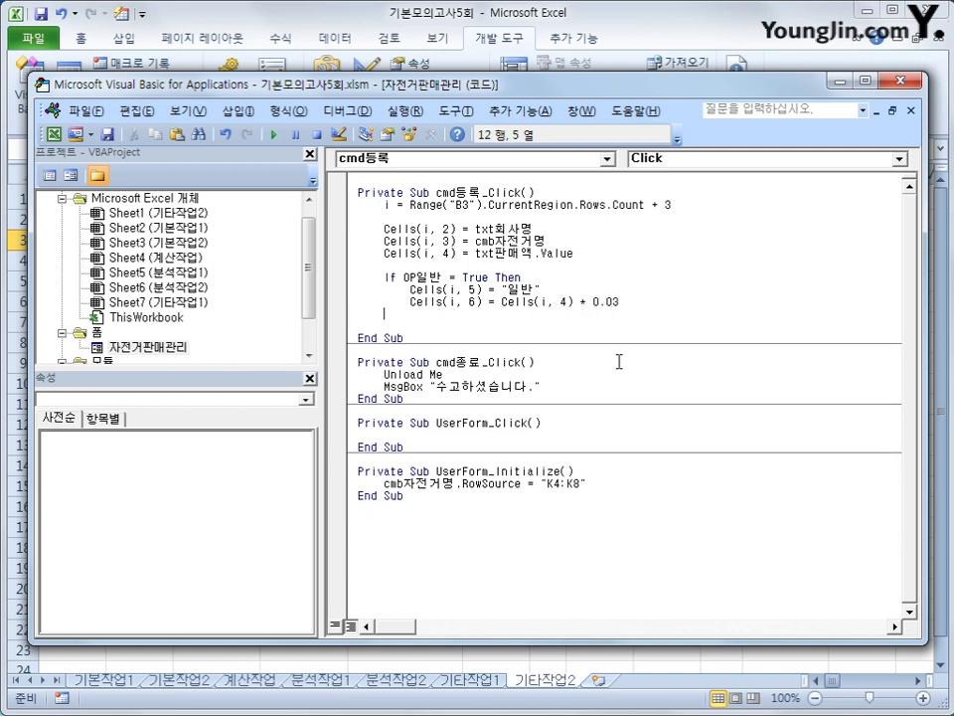
- Add an Else branch and copy the two 일반 assignment statements into it
type("디")
key("BackSpace")
type("else")
key("Return")
key("Tab")
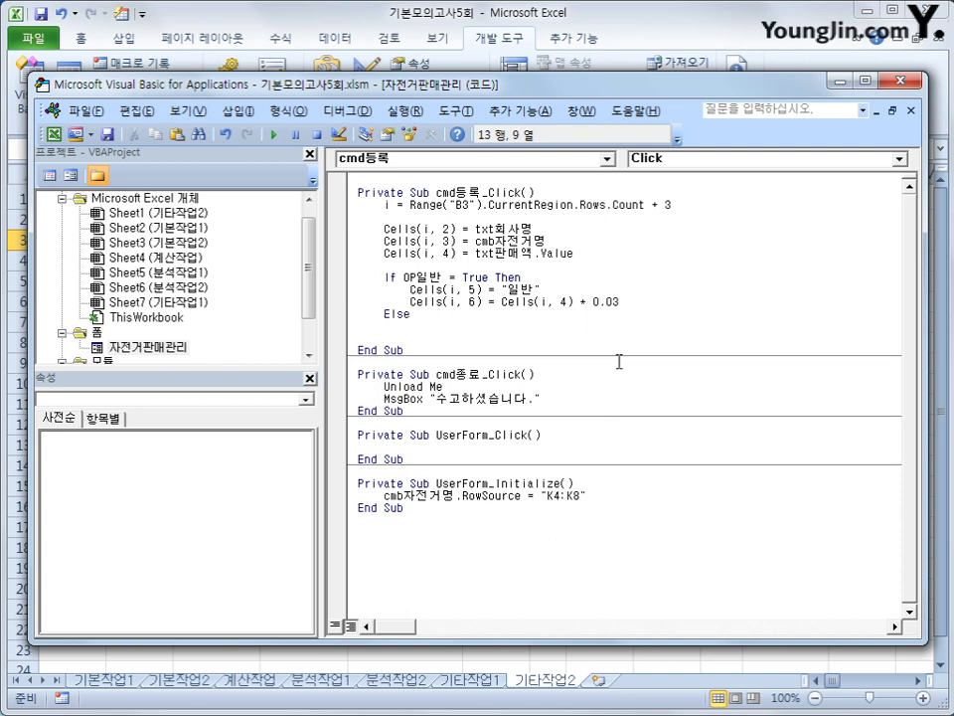
key("Up")
key("Up")
key("Up")
key("shift+Down")
key("shift+End")
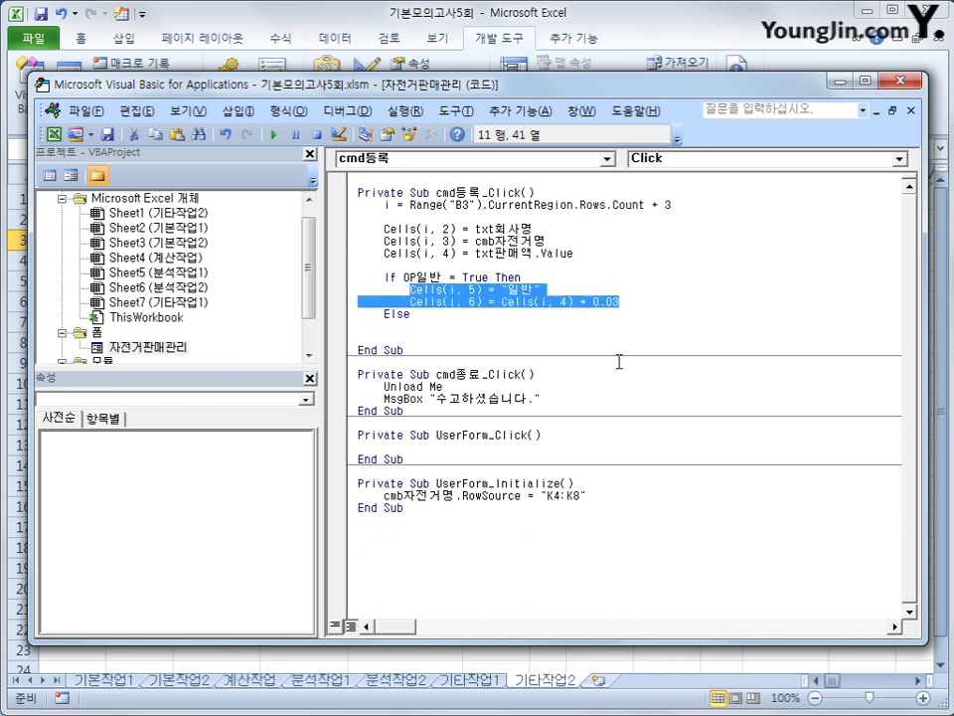
key("ctrl+c")
key("Down")
key("Down")
key("ctrl+v")
- In the Else branch, change the column 5 value to "공동구매" and the discount multiplier to 0.1
key("Up")
key("Left")
key("Left")
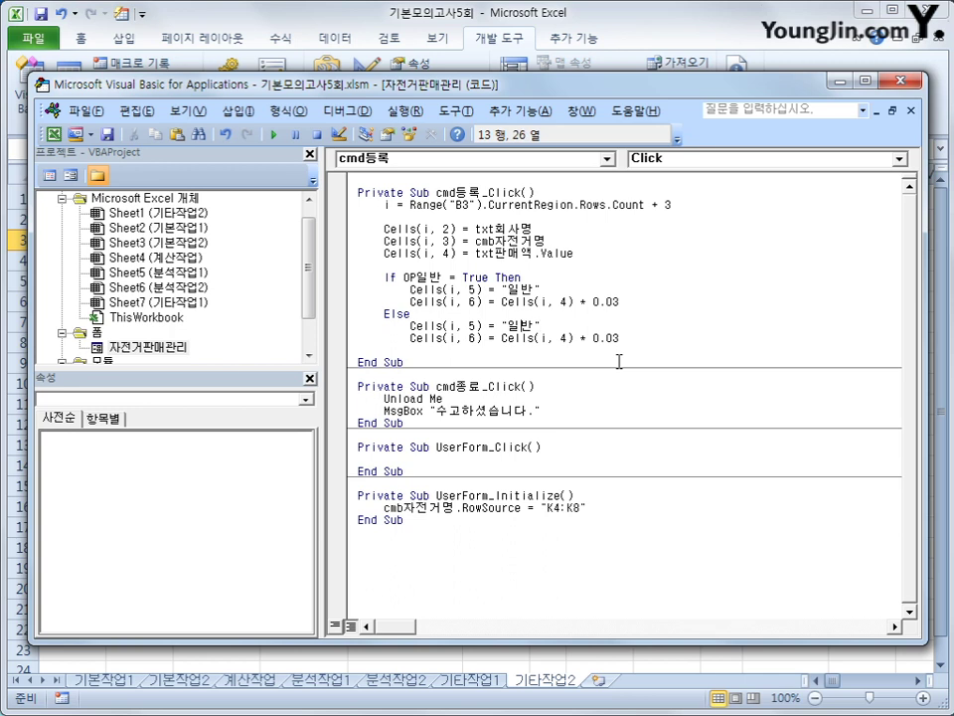
key("shift+Right")
key("shift+Right")
type("공동구매")
key("Down")
key("Right")
key("Right")
key("Right")
key("Right")
key("Right")
key("Right")
key("Right")
type("1")
key("Delete")
key("Delete")
key("Return")
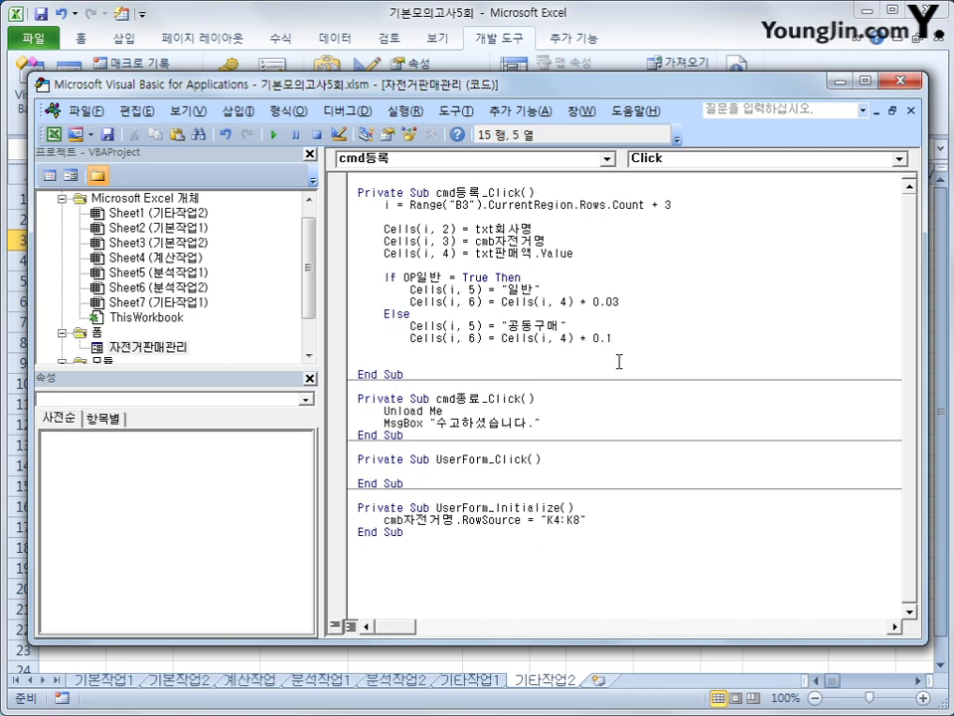
- Close the condition in the cmd등록 click procedure with End If
type("end if")
key("Return")
key("Up")
key("Up")
- Close the code editor, open the 자전거판매관리 form with the 자전거구입 button and move it below that button
left_click(891, 83)
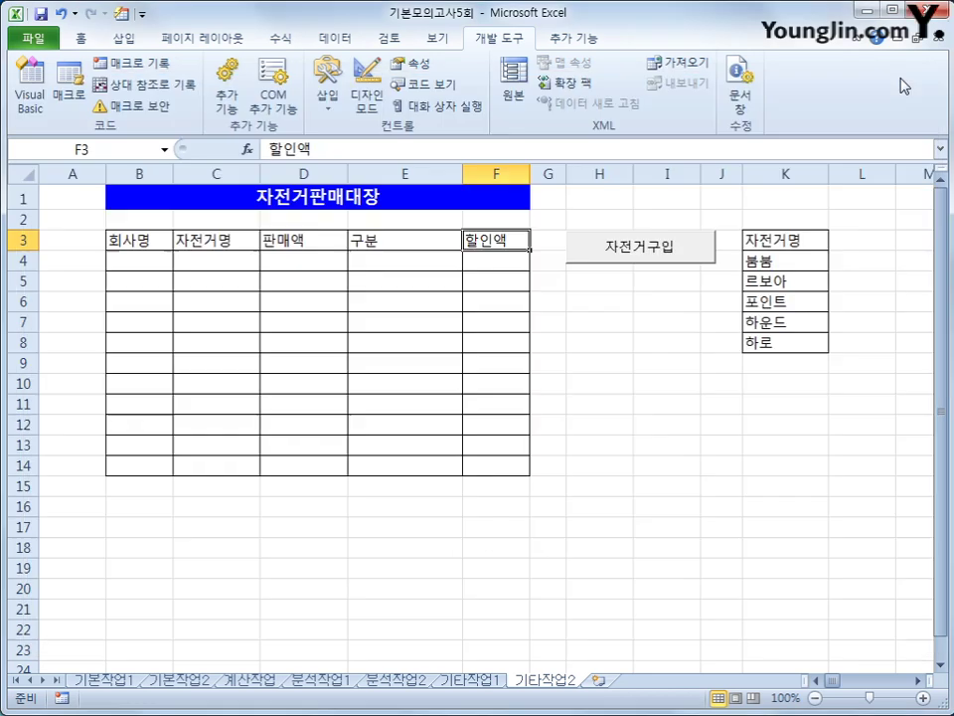
left_click(671, 247)
left_click_drag(552, 243, 665, 361)
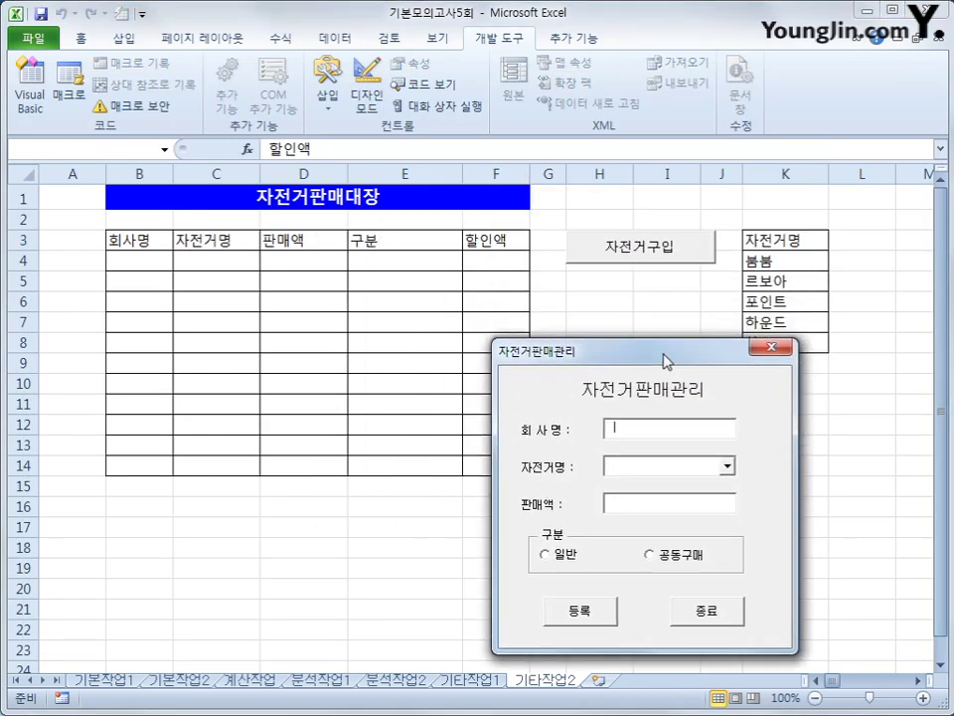
- Register a 일반 sale in the form with company 삼천리, bicycle 포인트 and sale amount 120000
type("삼천리")
key("Tab")
left_click(728, 468)
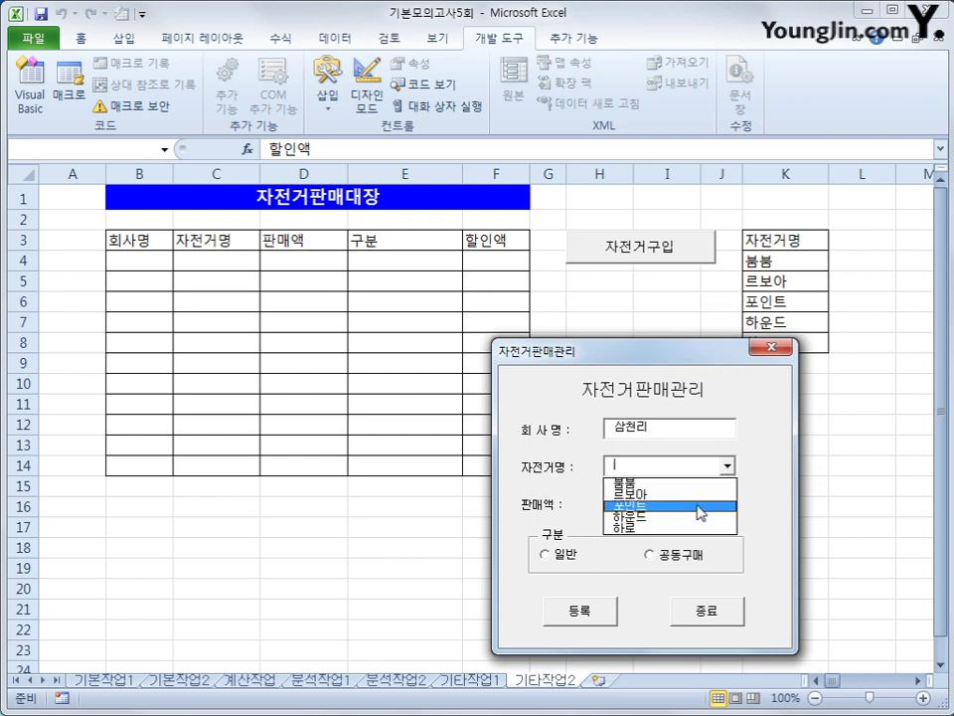
left_click(685, 506)
left_click(681, 501)
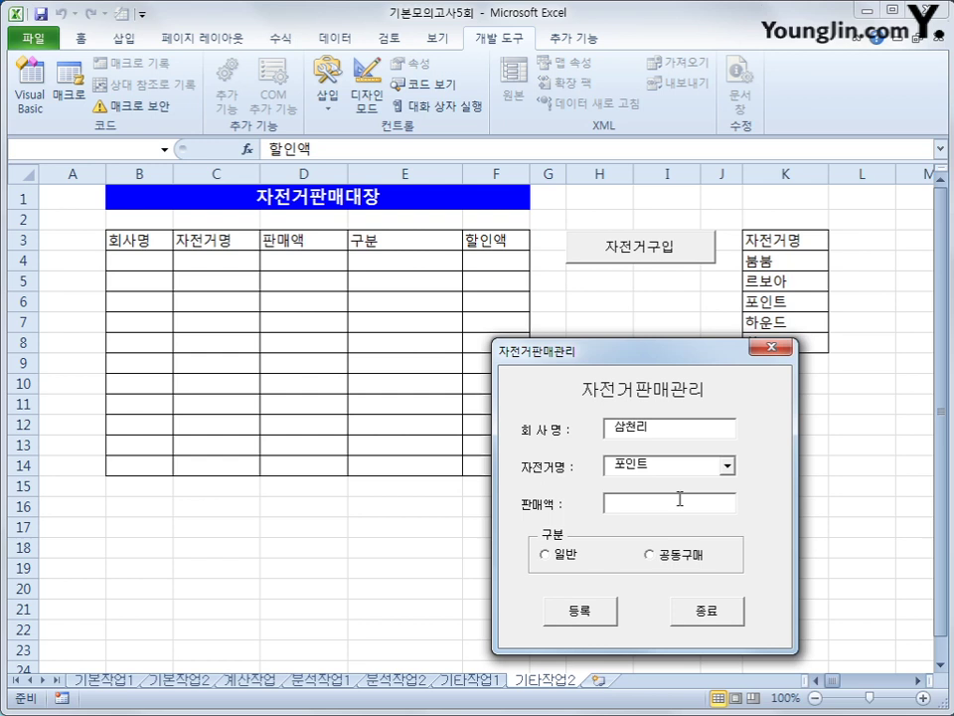
type("120000")
left_click(568, 555)
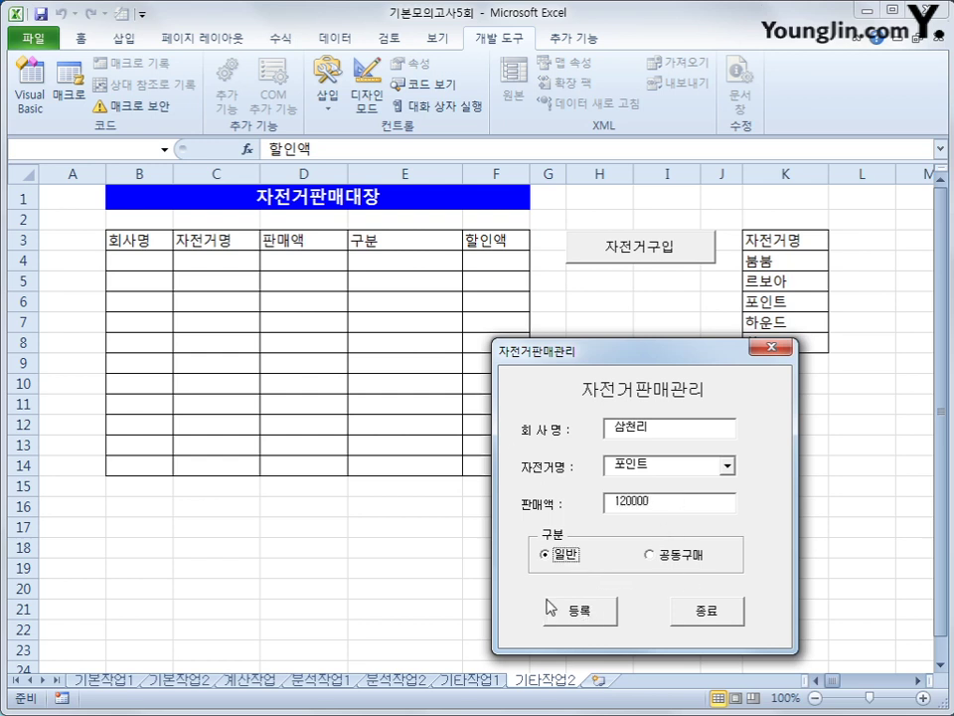
left_click(569, 613)
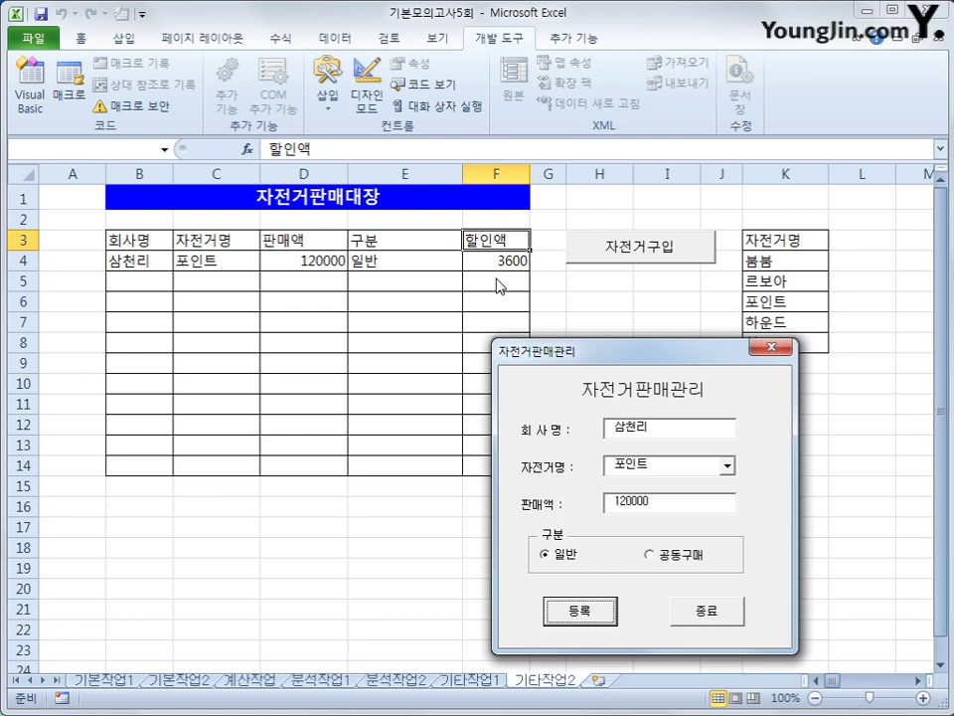
- Exit the 자전거판매관리 form with its 종료 command, acknowledge the closing message and select cell H12
left_click(696, 612)
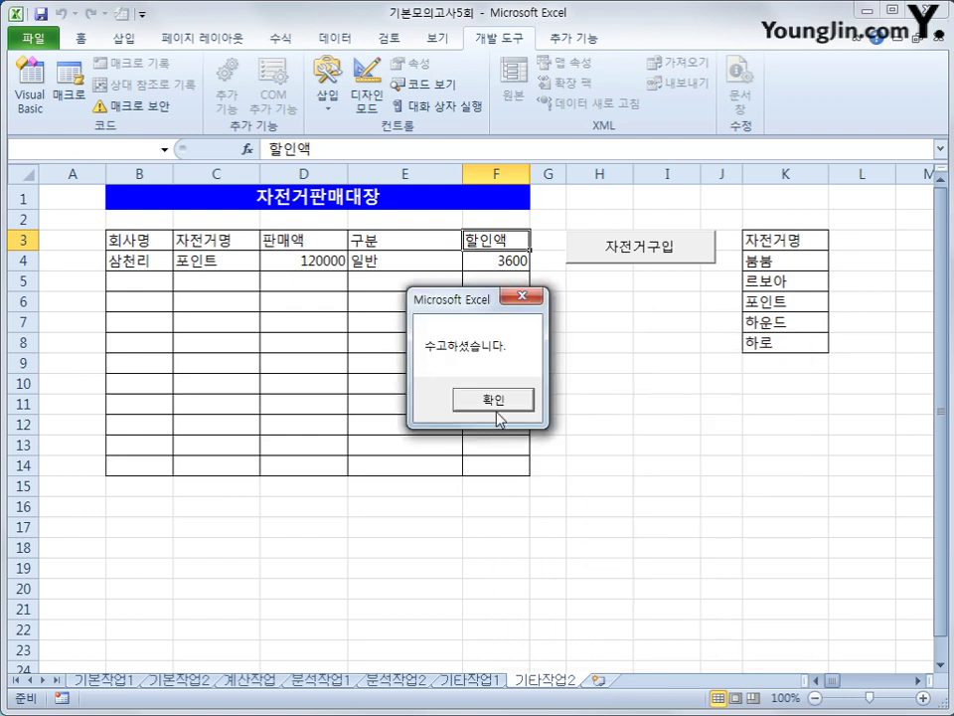
left_click(499, 408)
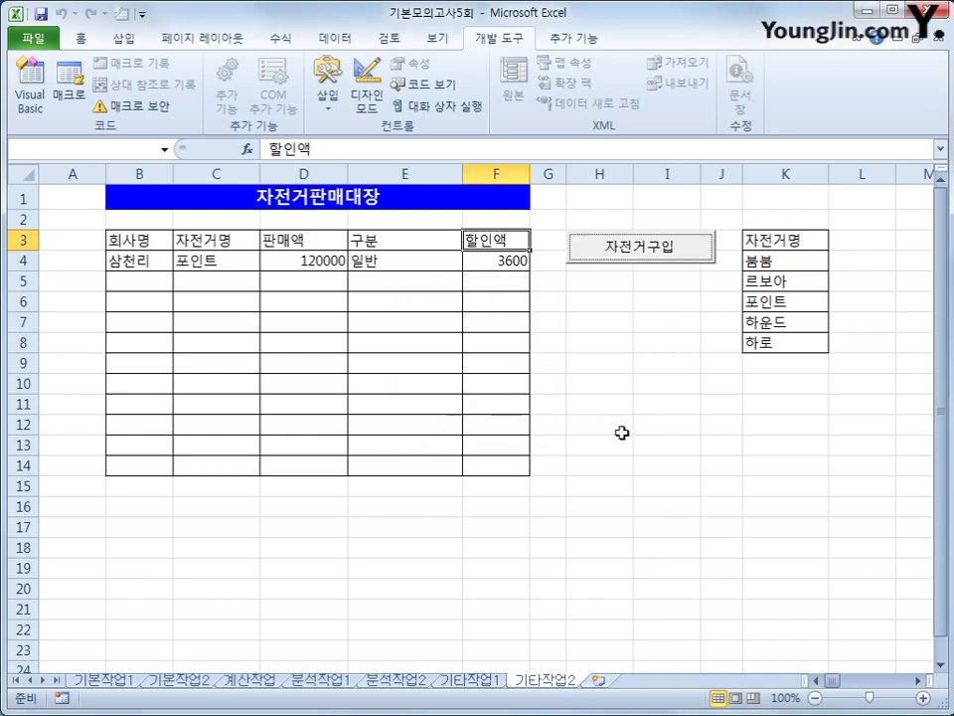
left_click(615, 427)
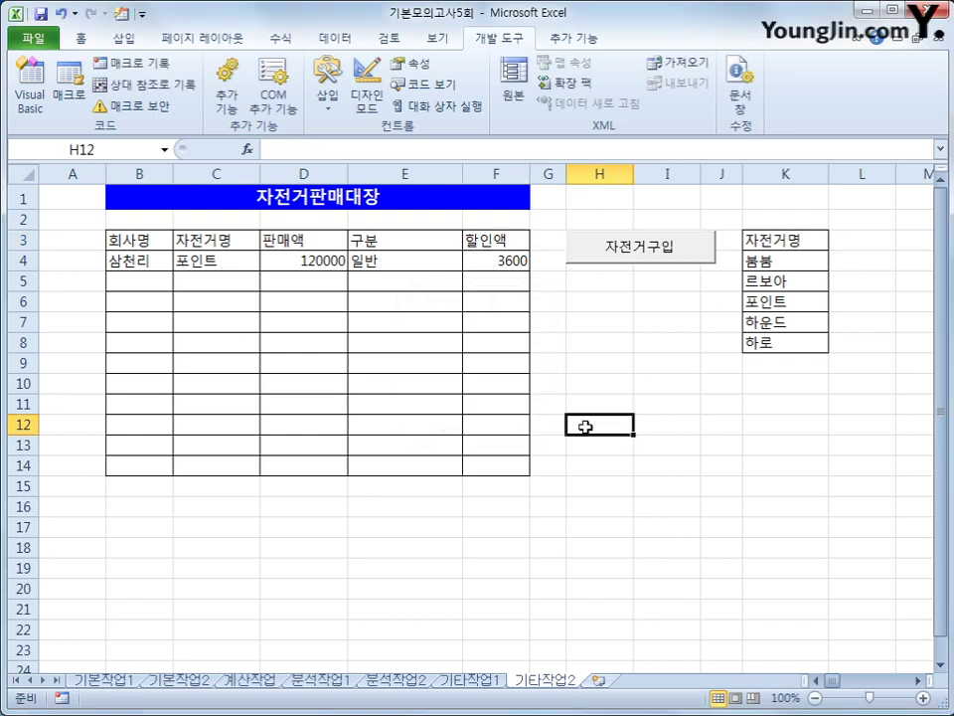